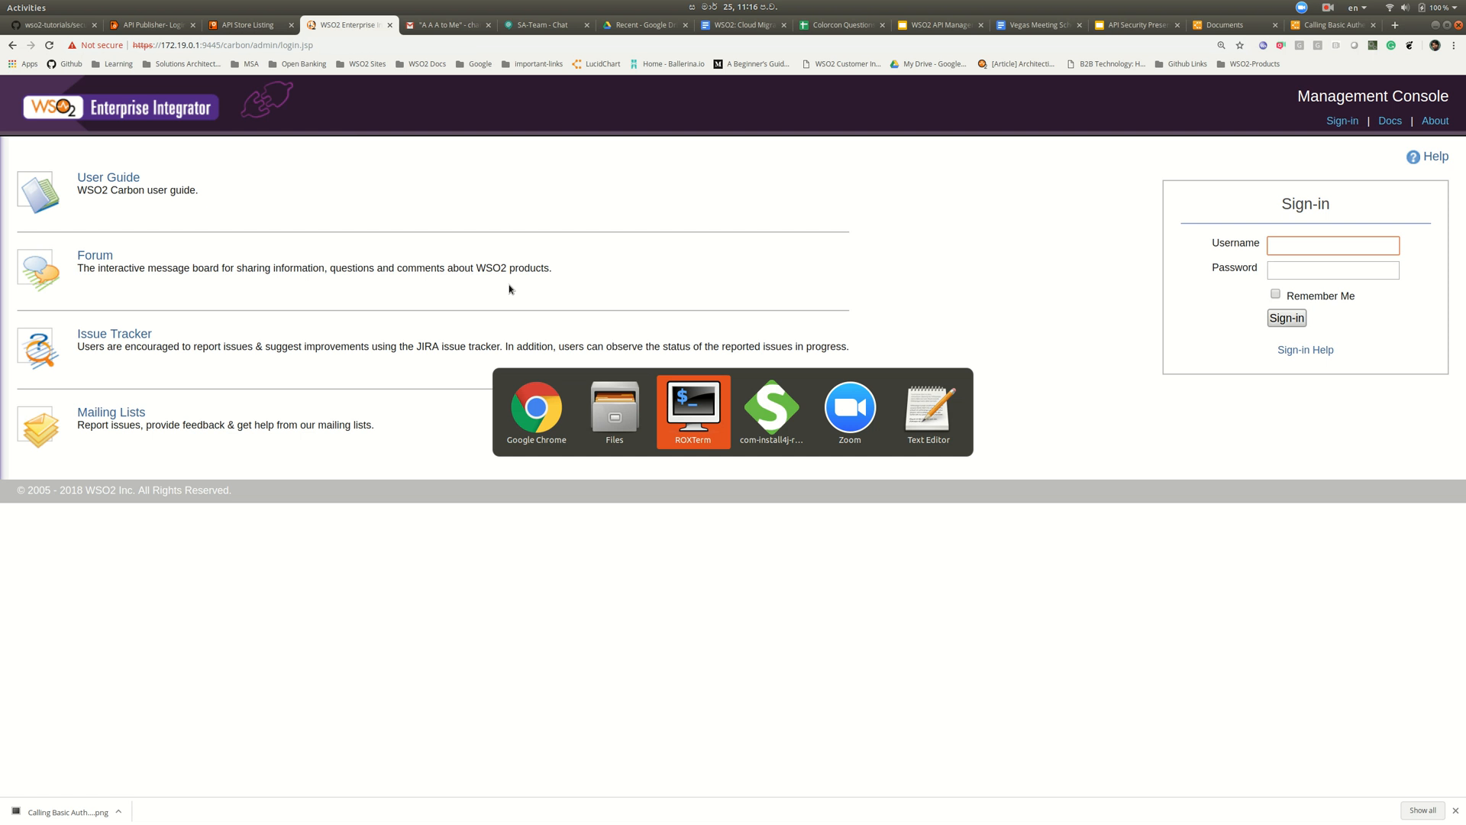
- Check the ei640, am260 and analytics logs and the record-bankruptcy service output, then return to Chrome
left_click(627, 66)
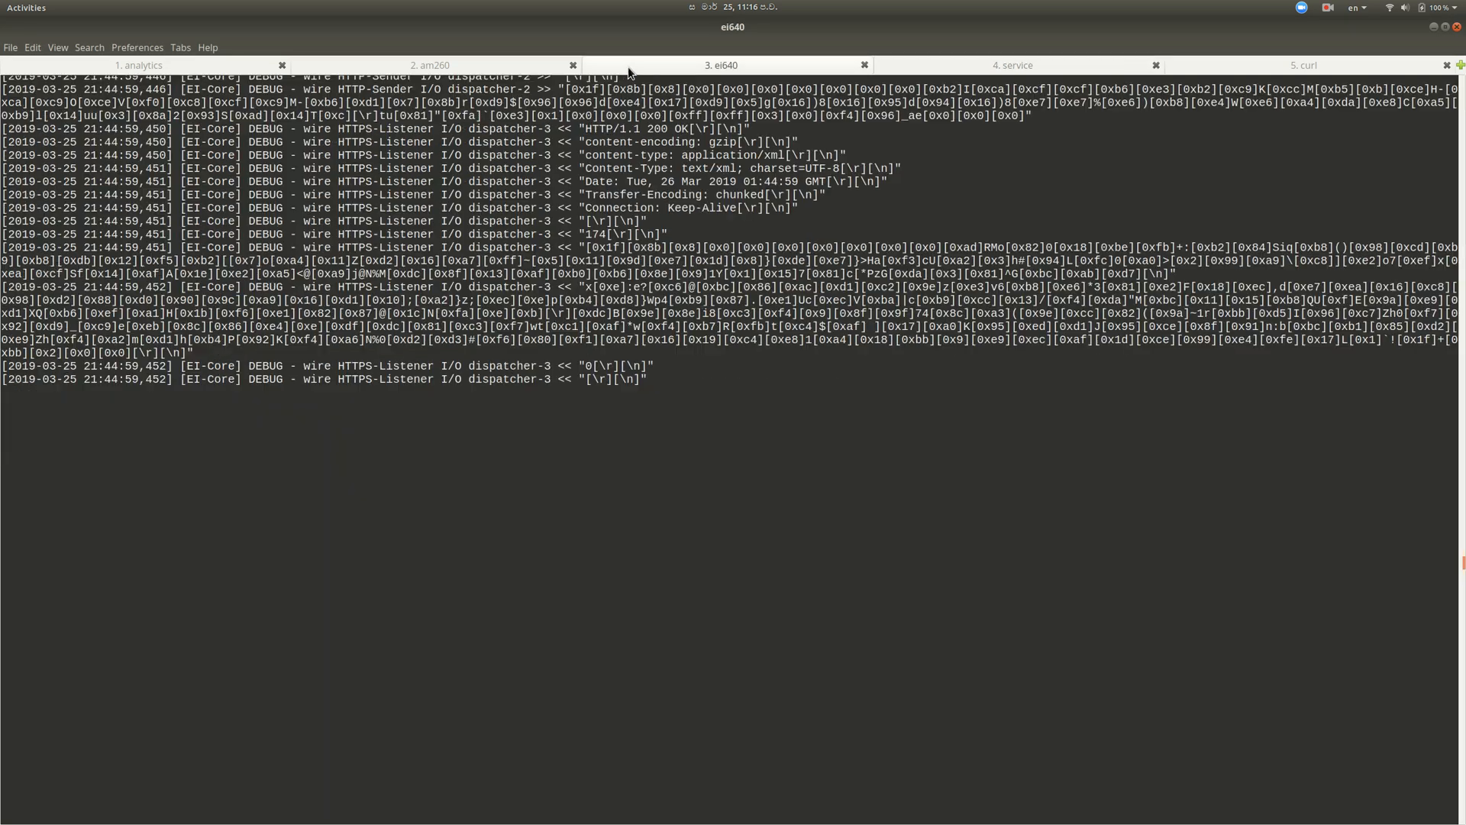
left_click(388, 63)
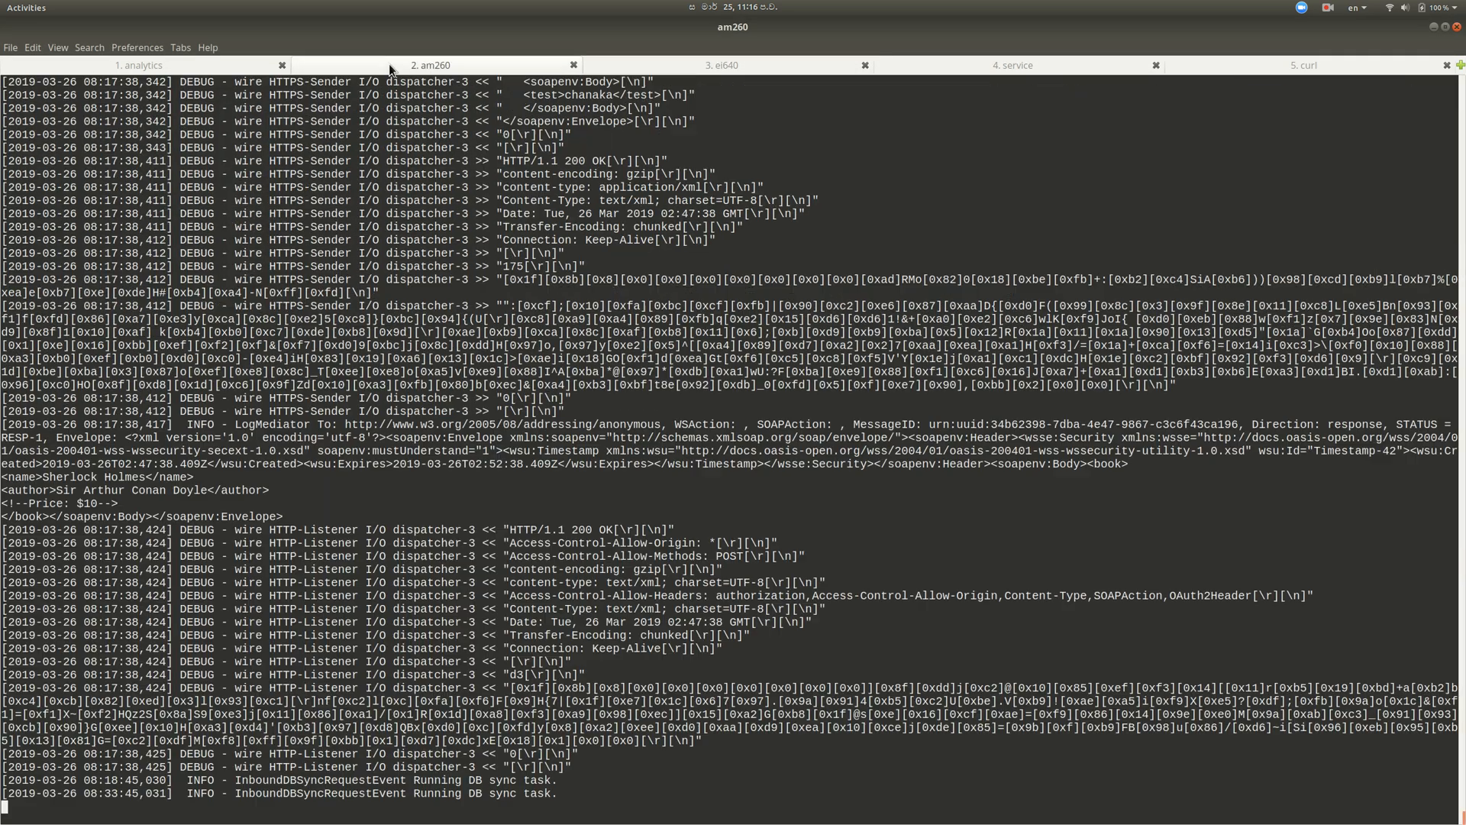
left_click(218, 67)
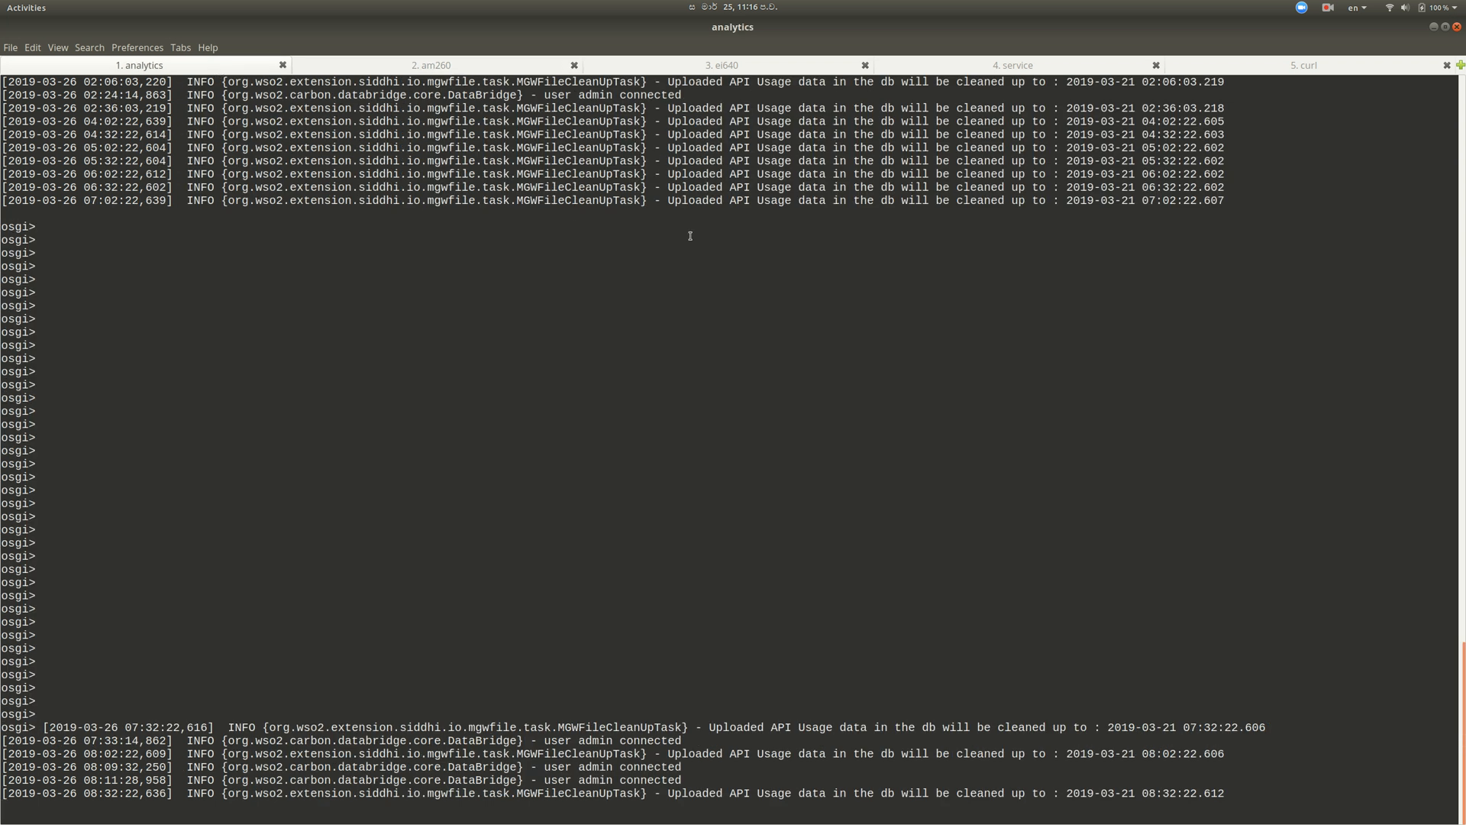
left_click(1002, 69)
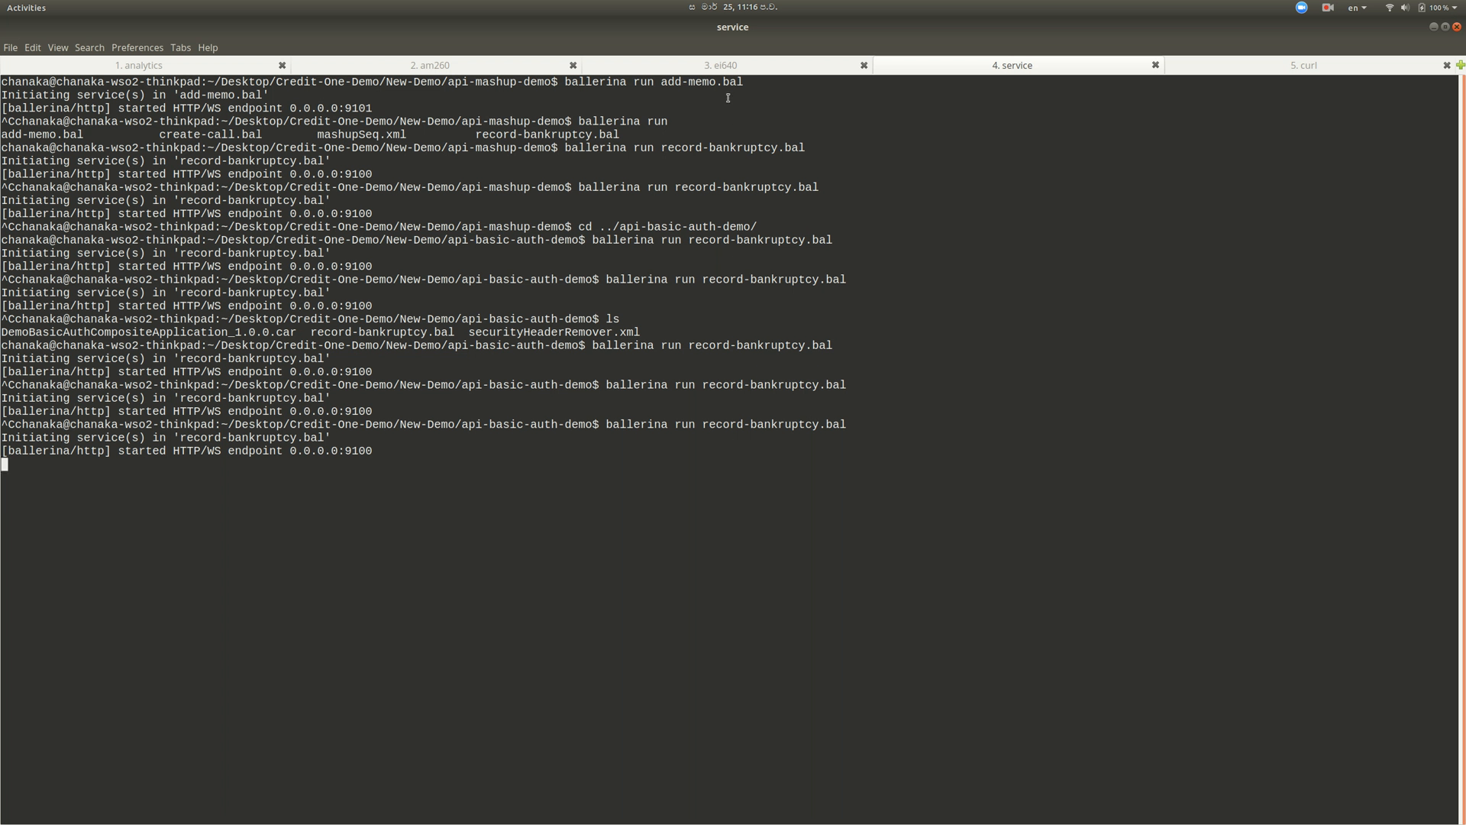
left_click(718, 70)
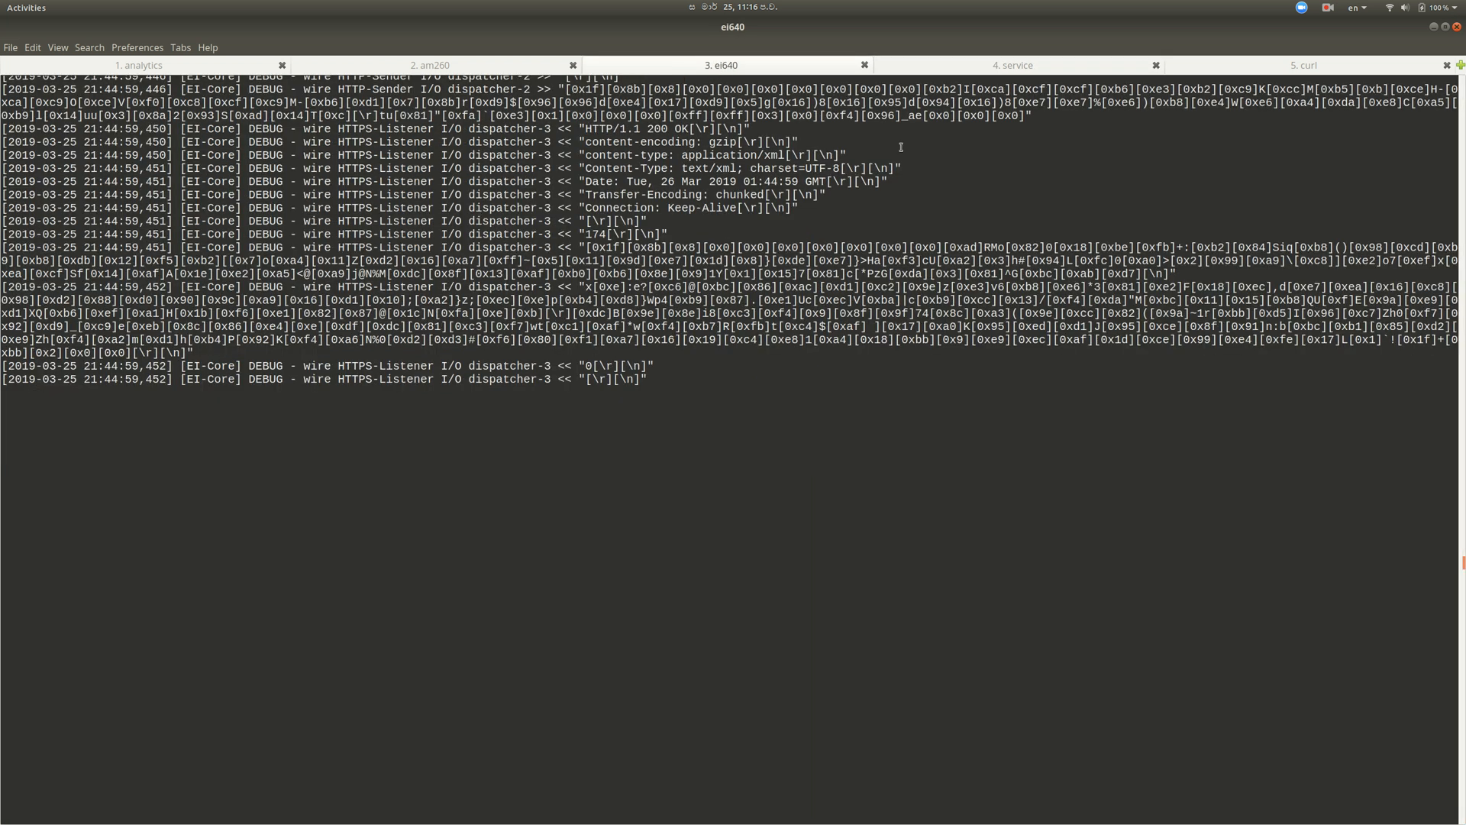
left_click(941, 69)
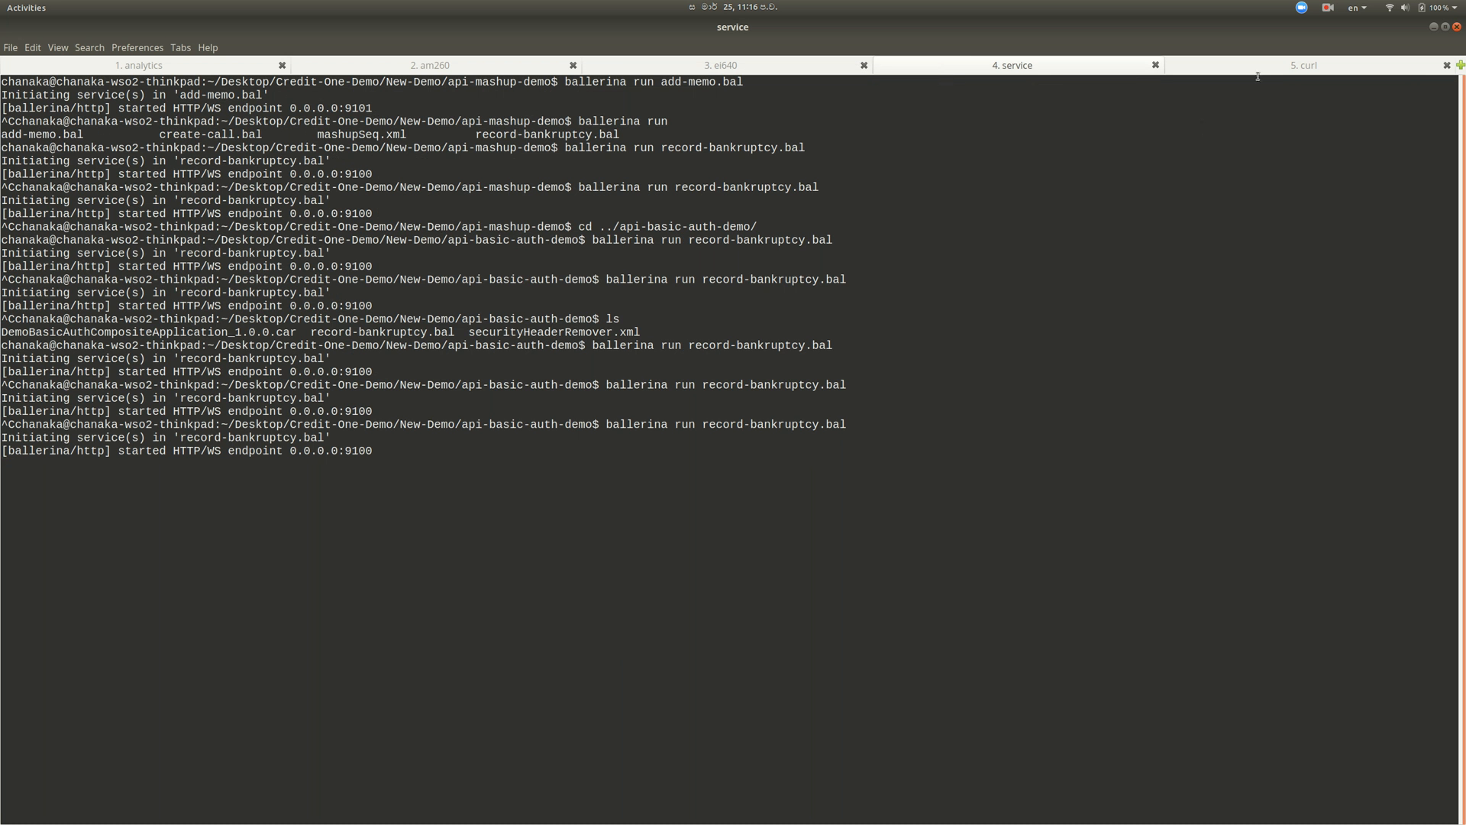
key("alt+Tab")
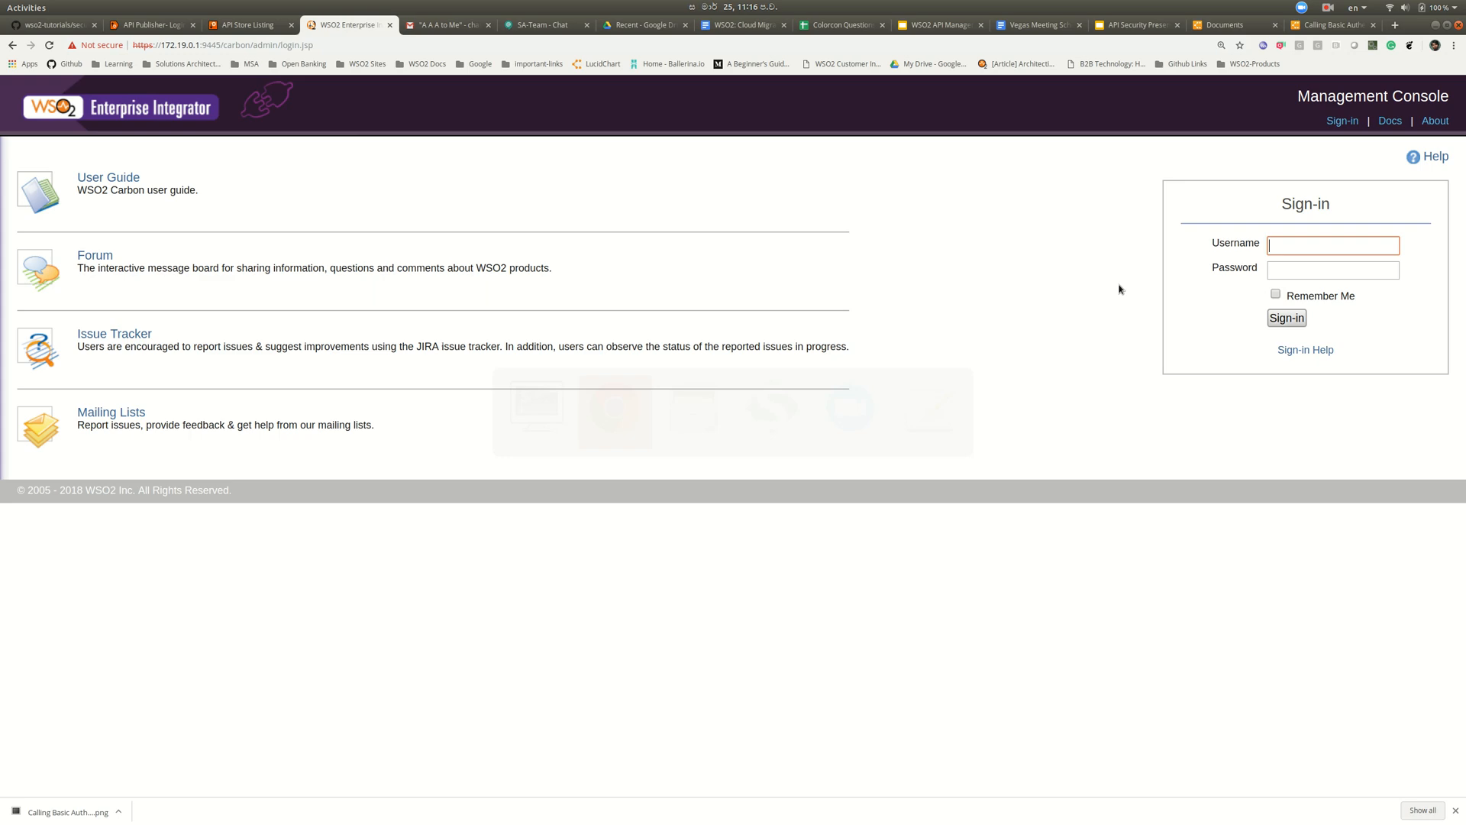
- Sign in to the Enterprise Integrator Management Console with the admin credentials
type("admin")
key("Tab")
type("admin")
key("Return")
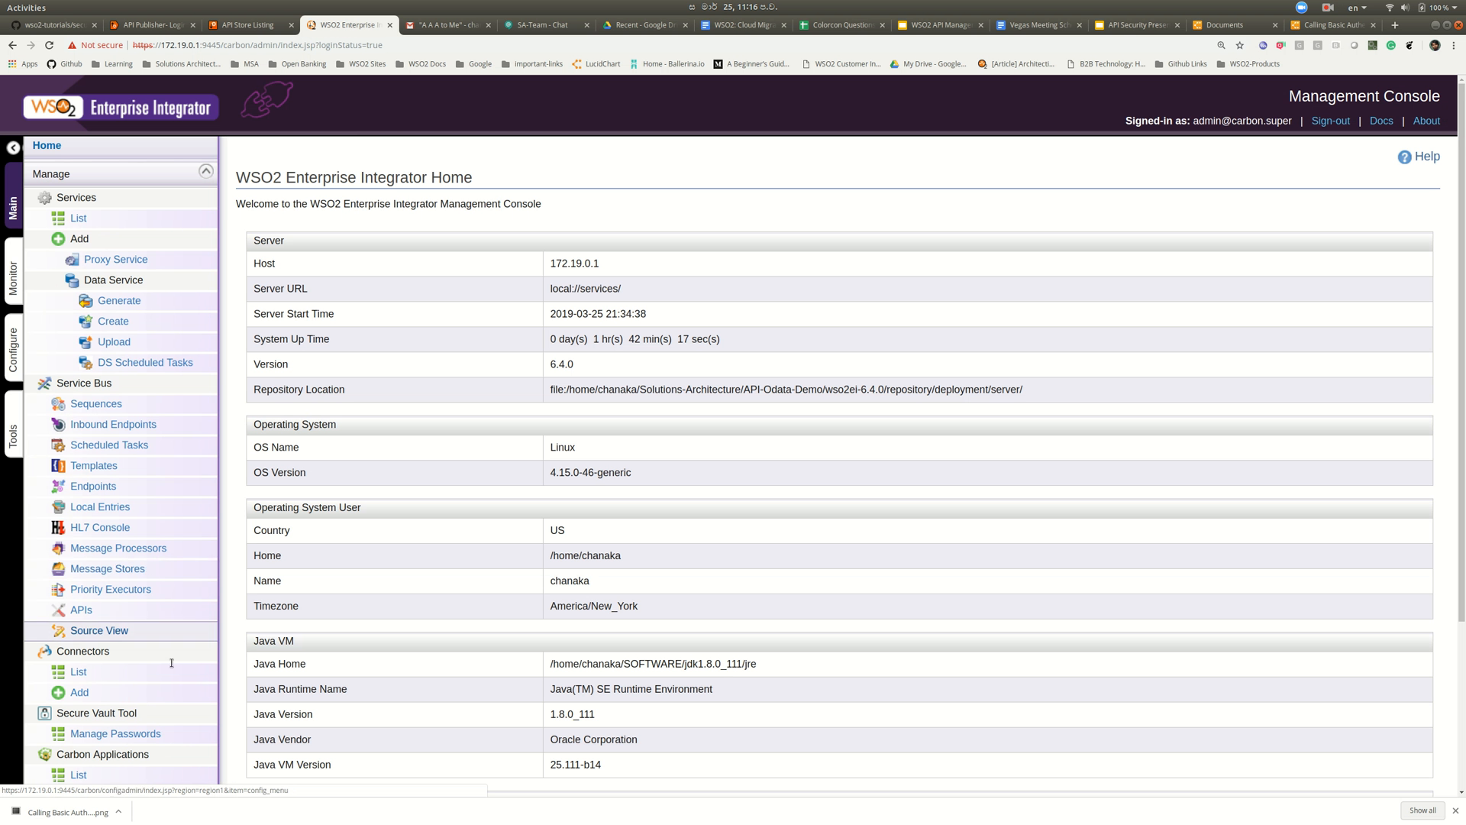
- Open BasicAuthProxy under DemoBasicAuthCompositeApplication and copy its endpoint URL
scroll(169, 710, "down", 1)
left_click(170, 718)
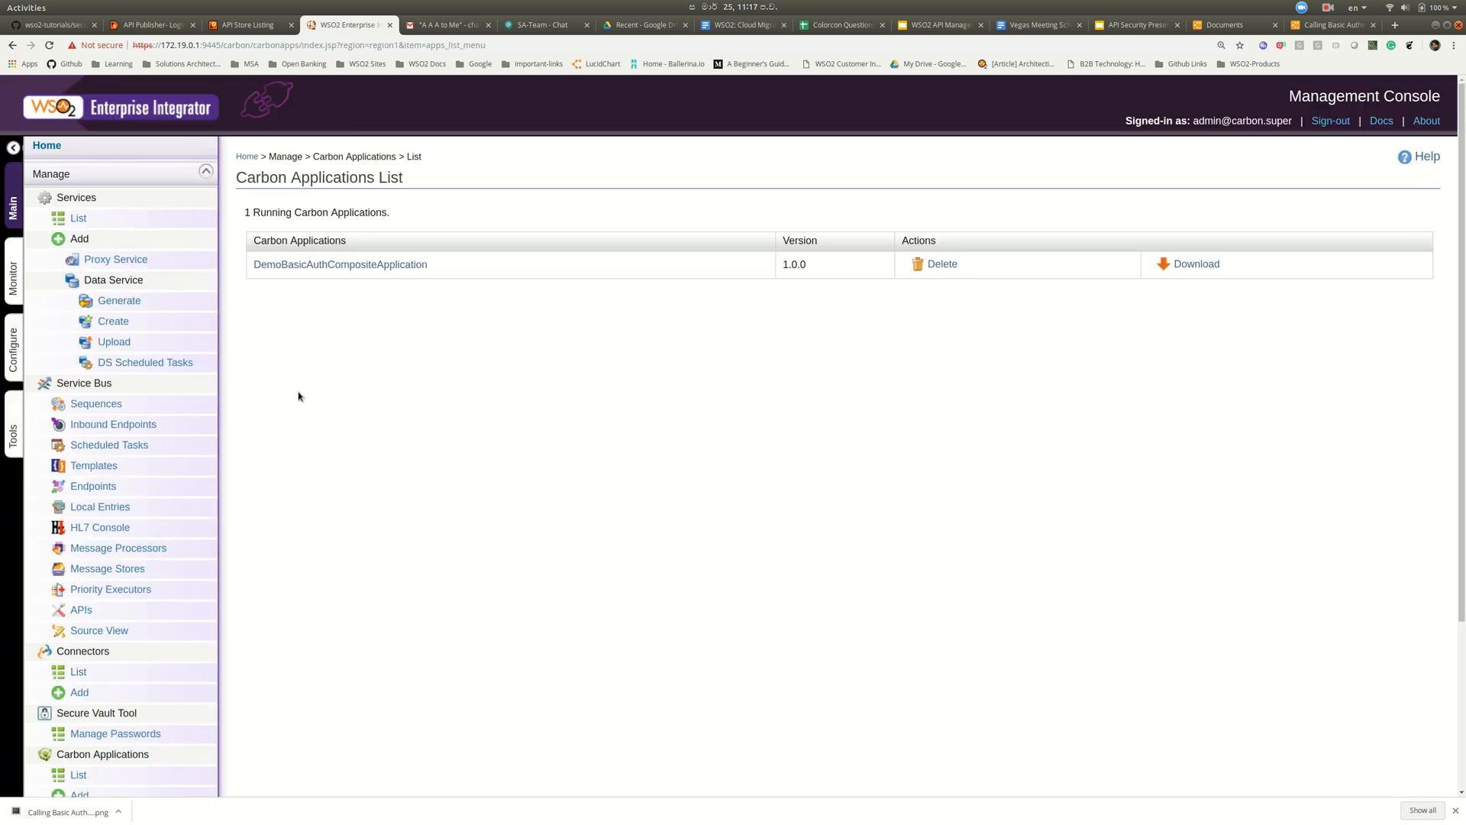
left_click(332, 264)
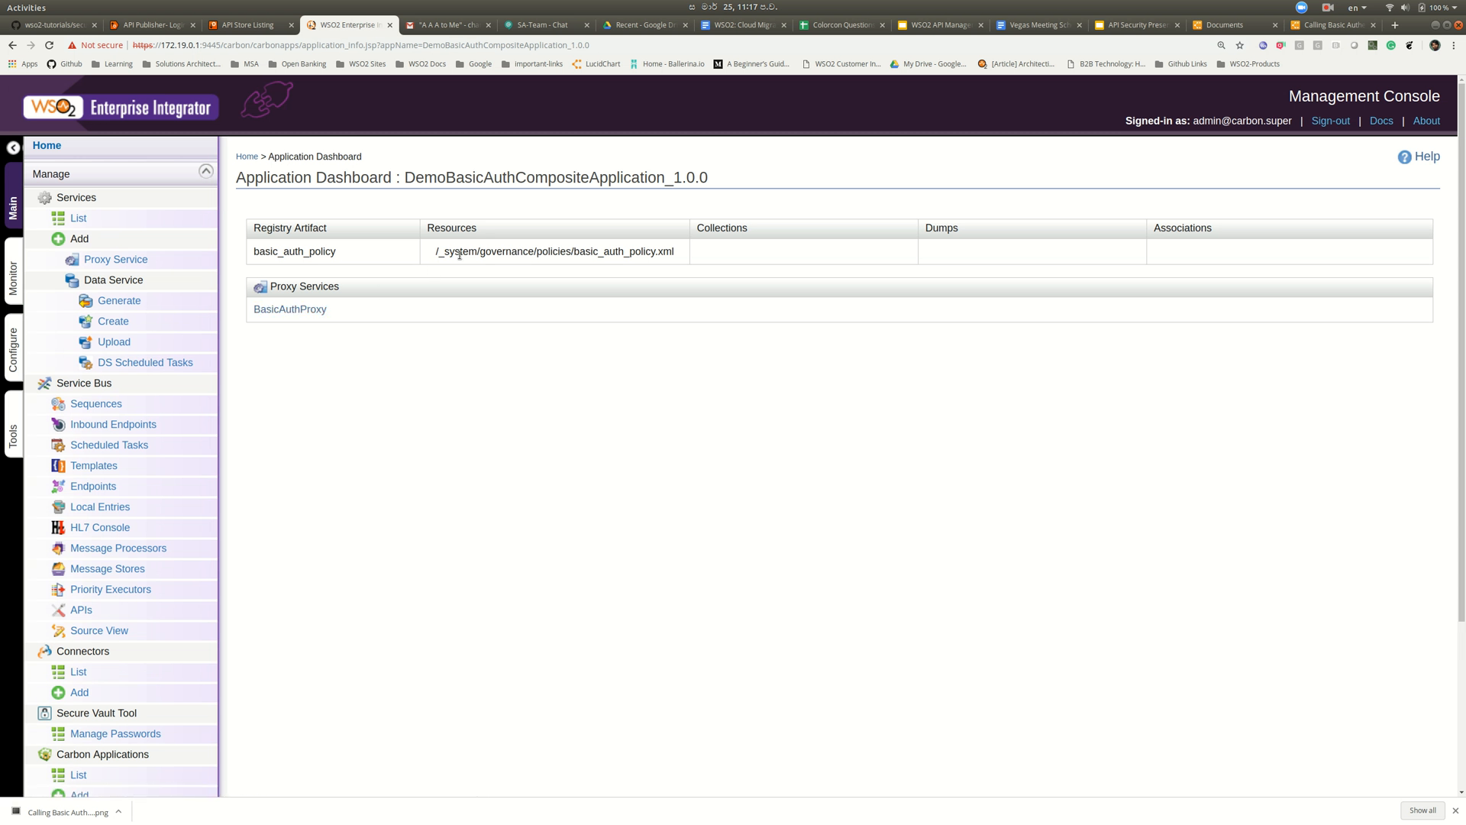
left_click(302, 310)
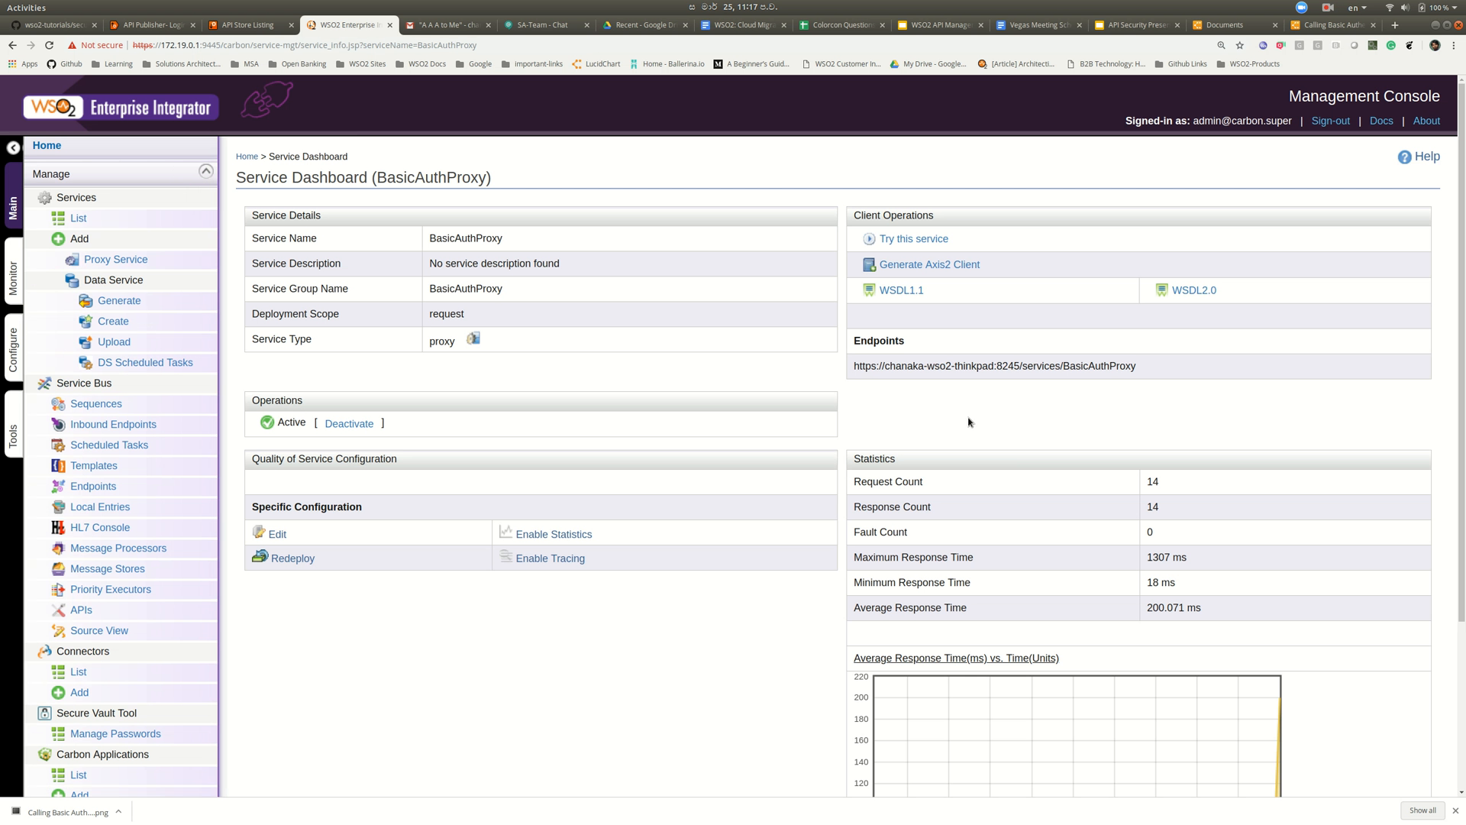
triple_click(978, 366)
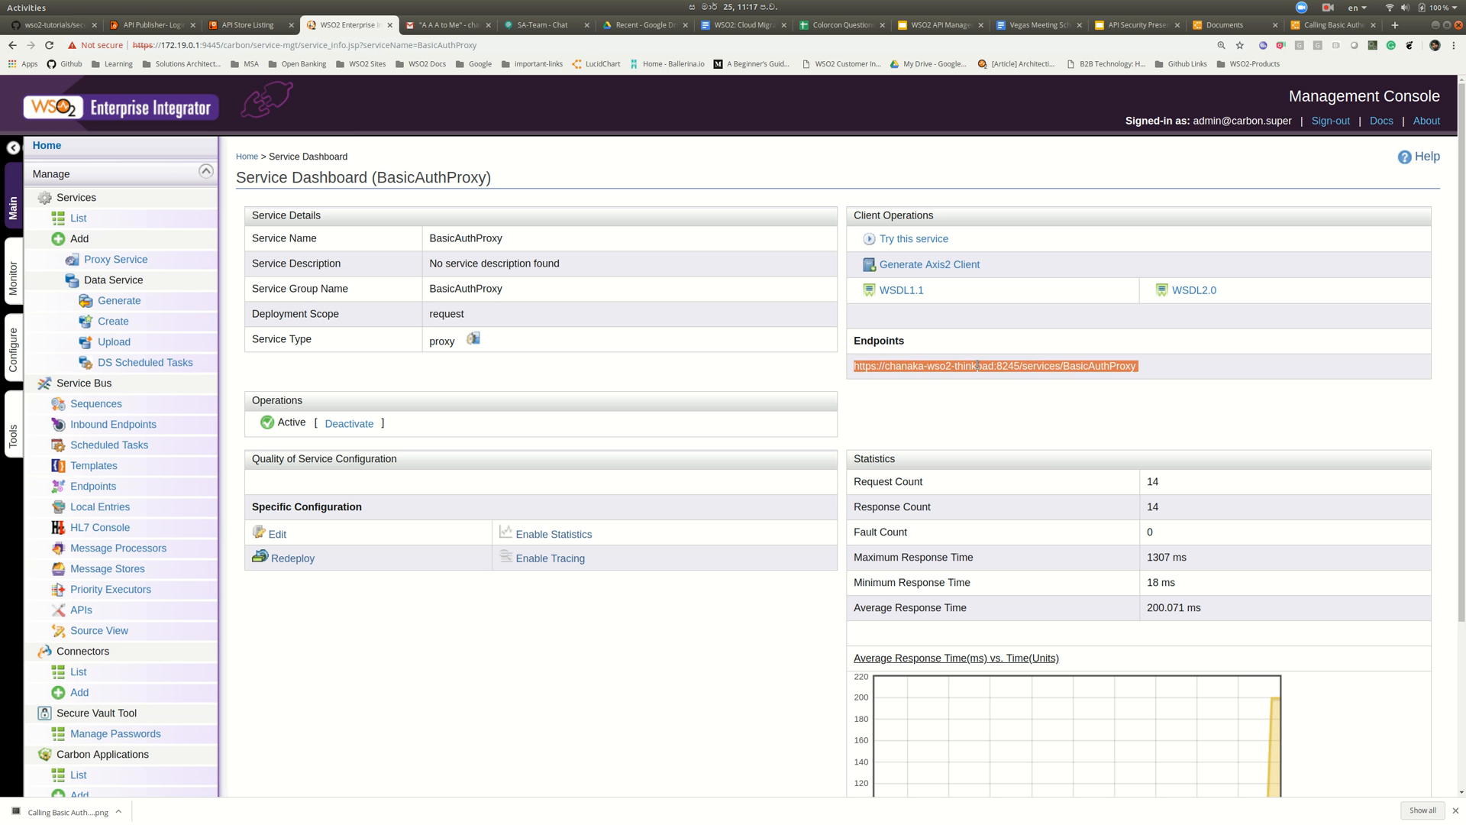
right_click(986, 366)
left_click(1000, 378)
- In SoapUI, review the request's endpoint and Basic auth settings, and show it as Raw HTTP
key("alt+Tab")
key("alt+Tab")
key("alt+Tab")
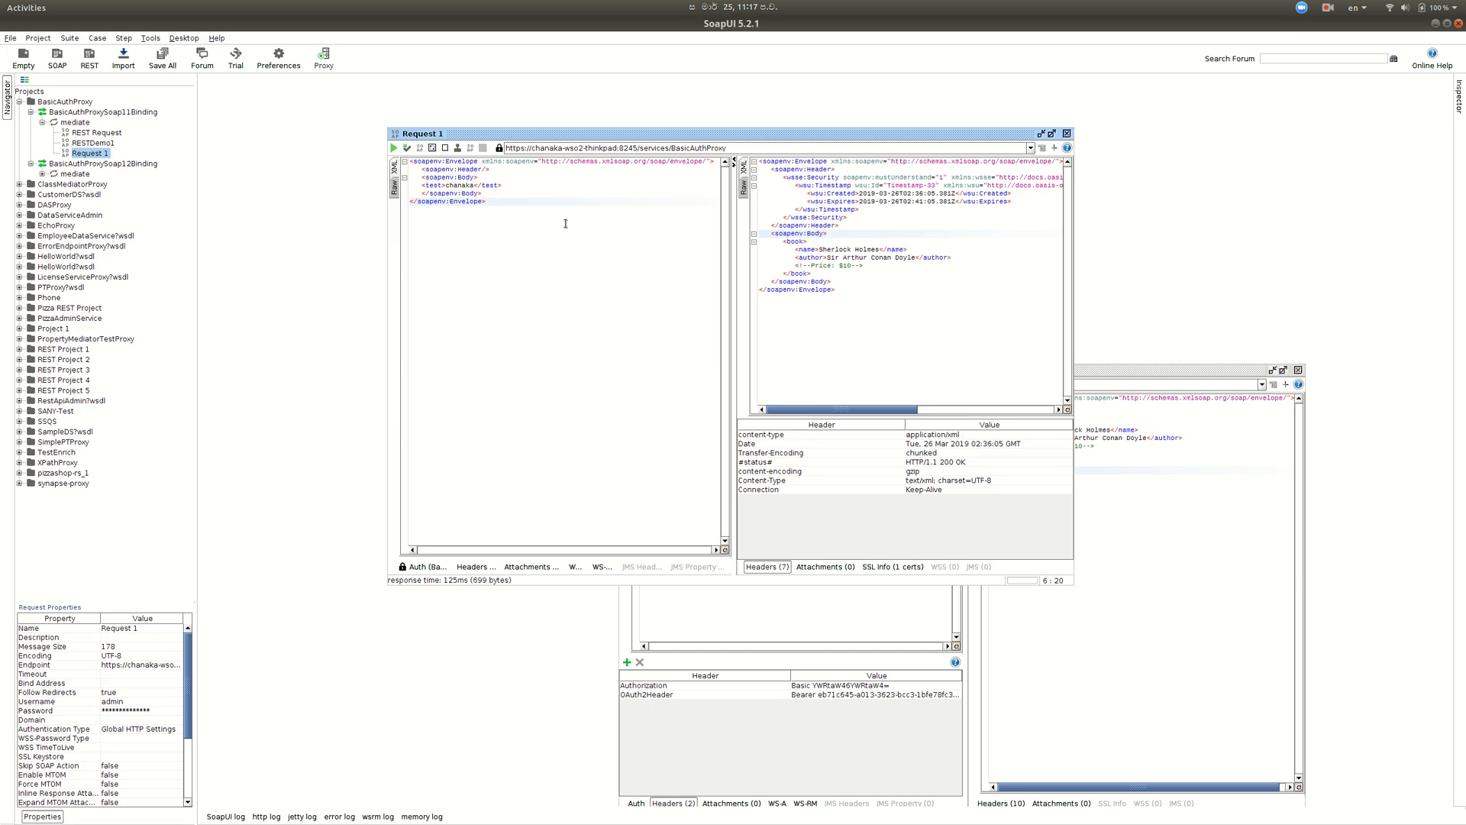
triple_click(673, 150)
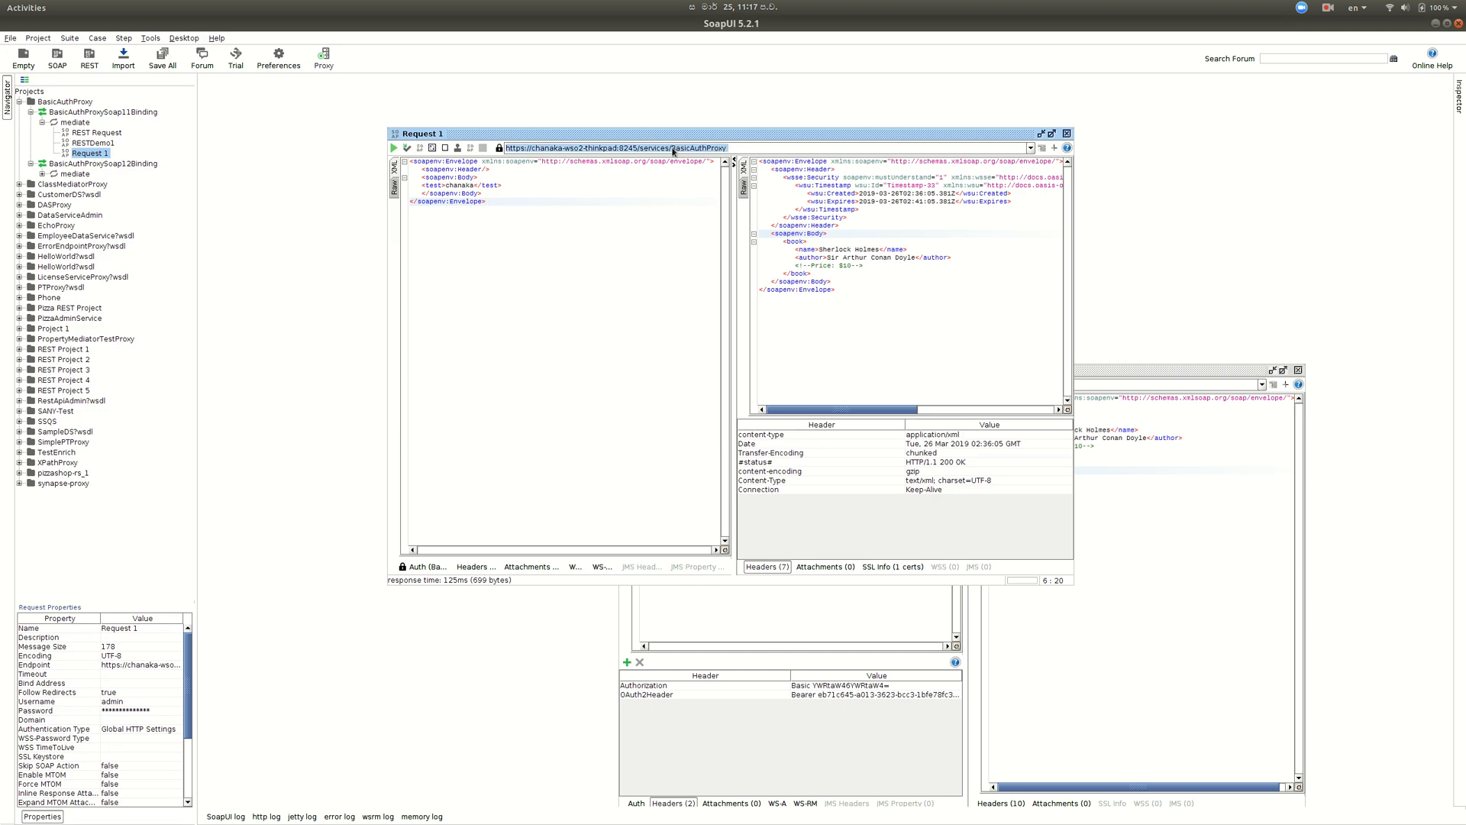
left_click(673, 150)
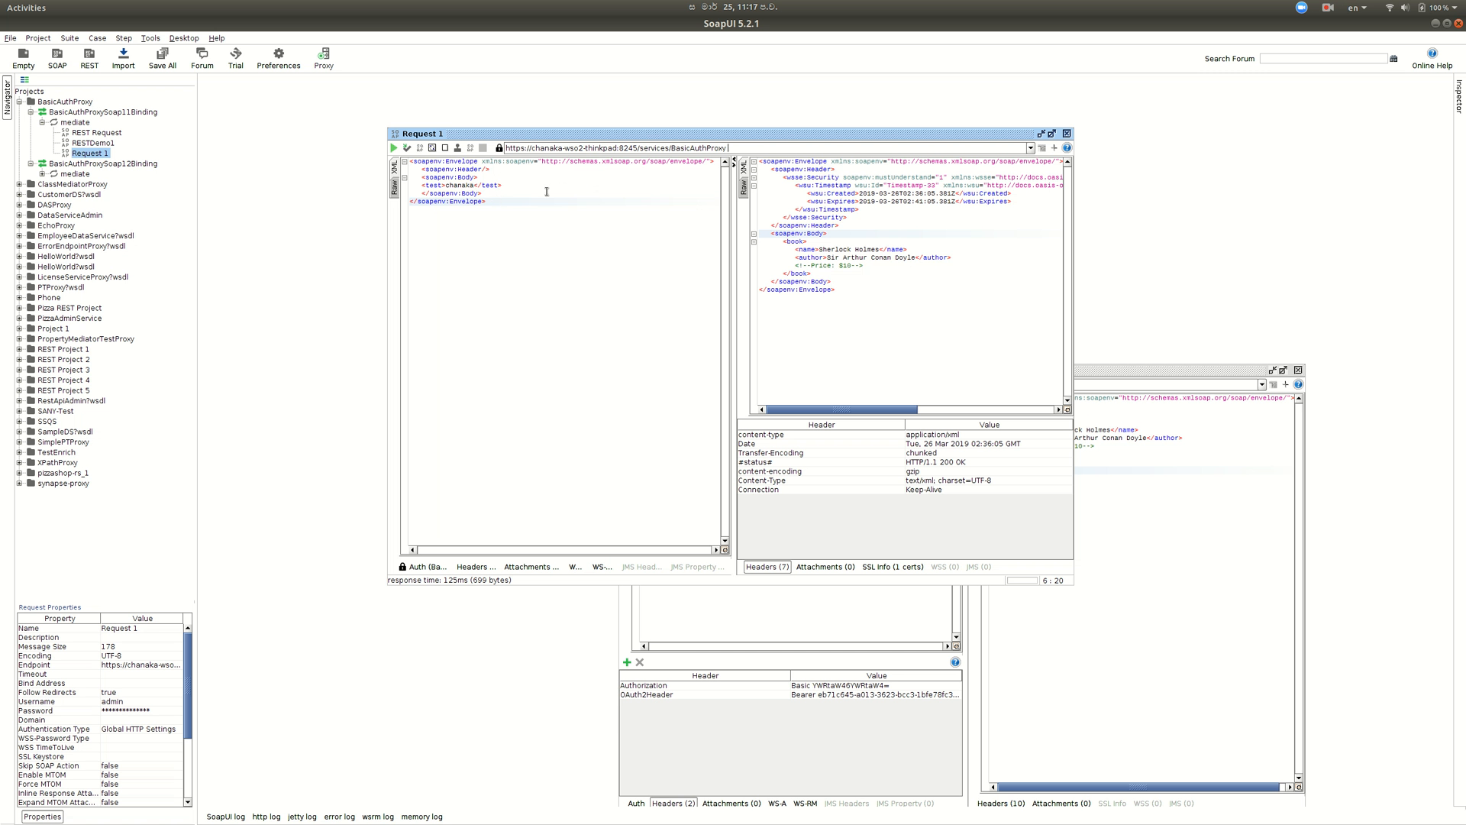
left_click(430, 568)
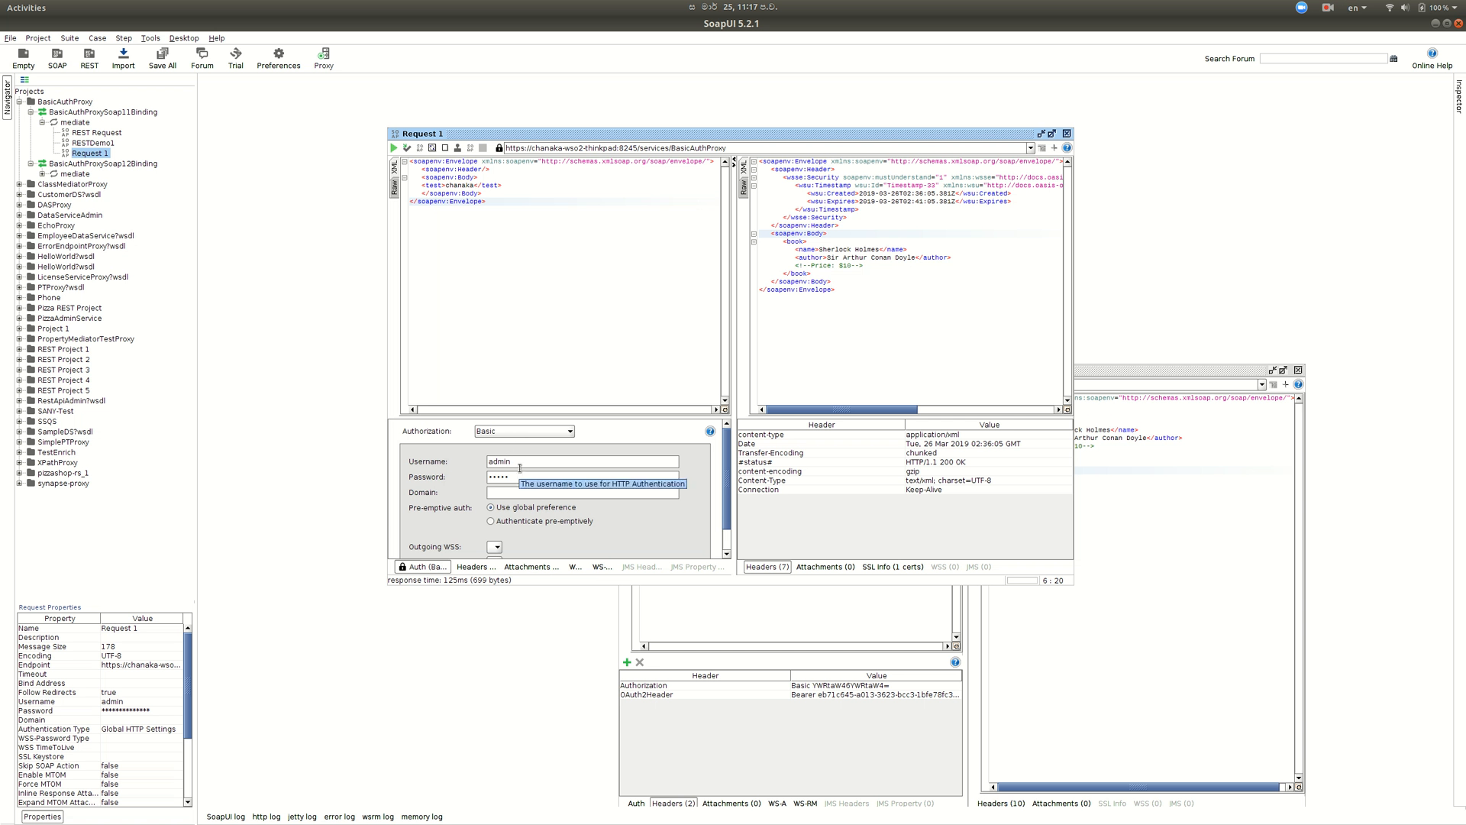
left_click(395, 190)
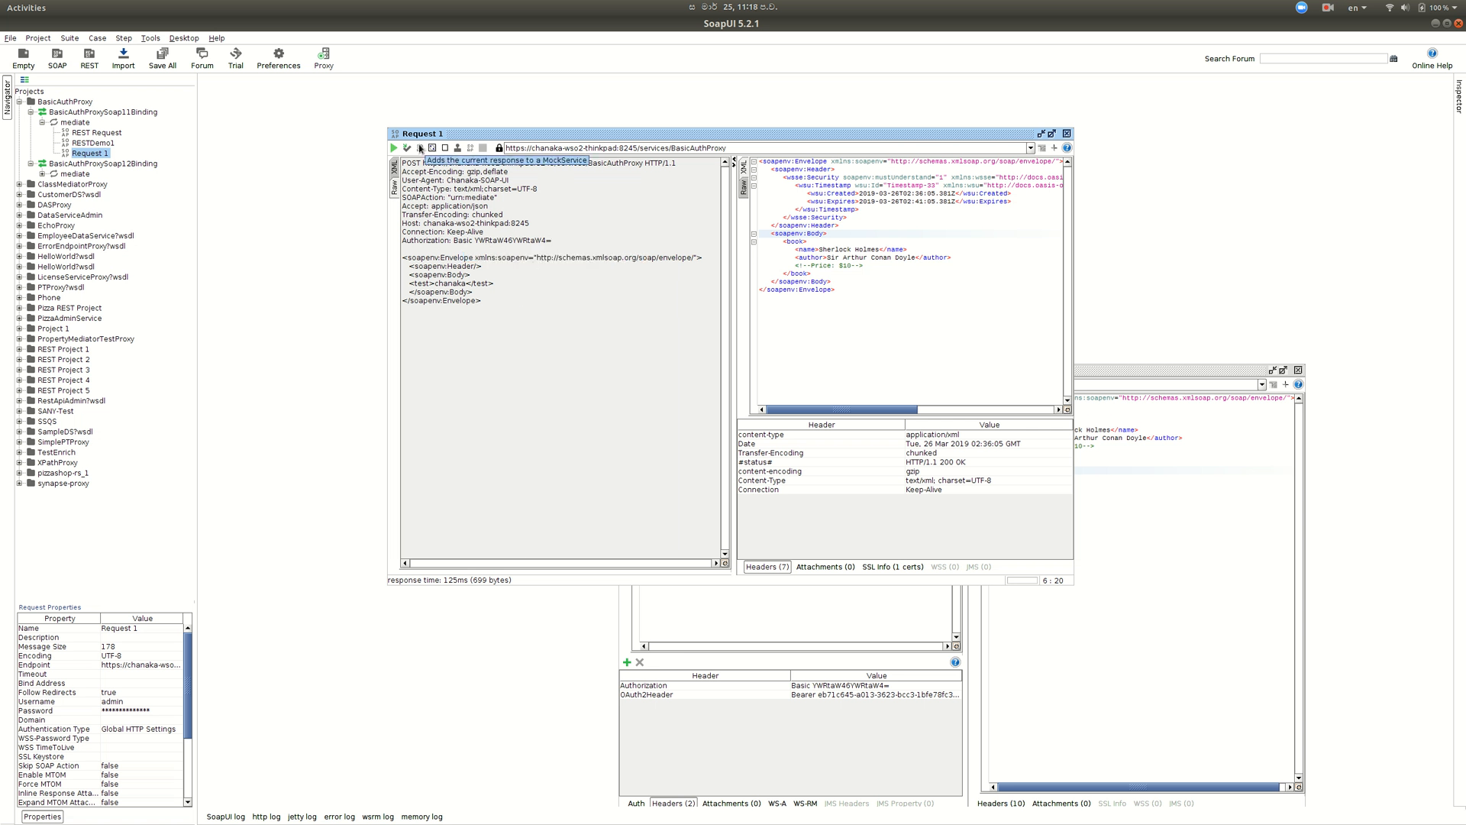
- Clear the old response and resend the request to BasicAuthProxy
left_click_drag(814, 296, 814, 265)
left_click_drag(760, 223, 701, 153)
key("BackSpace")
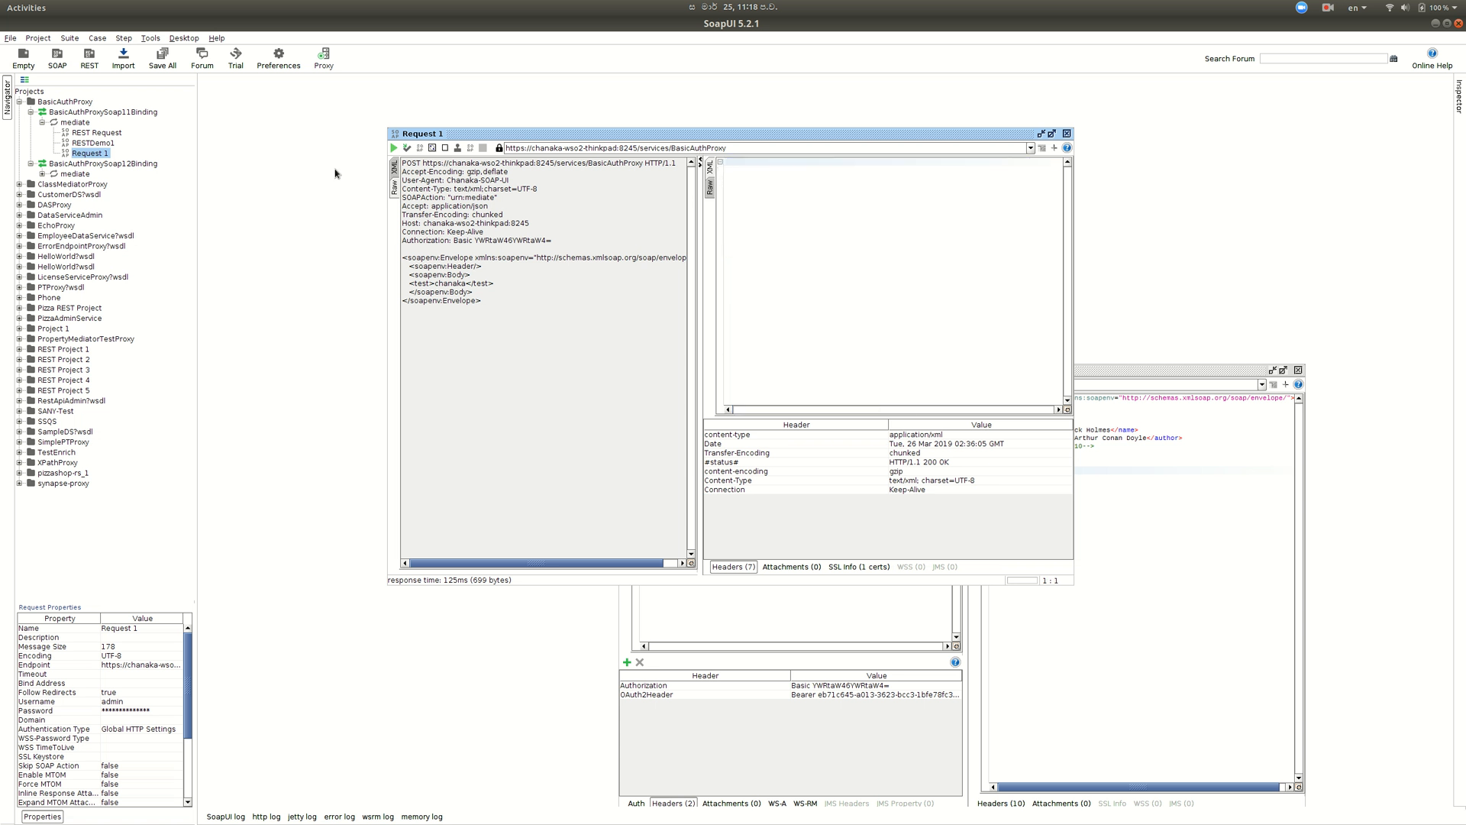
left_click(394, 149)
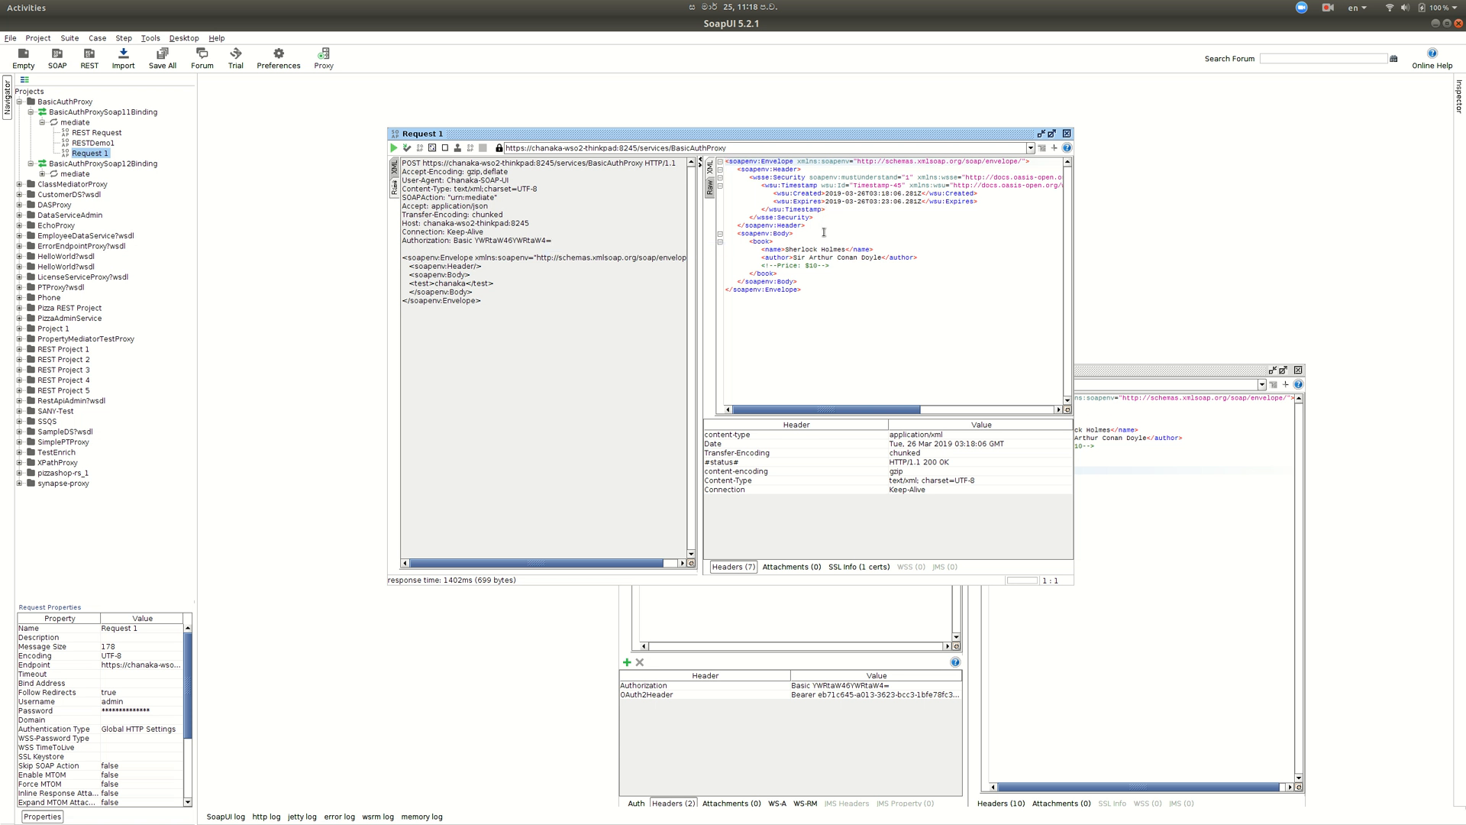
key("alt+Tab")
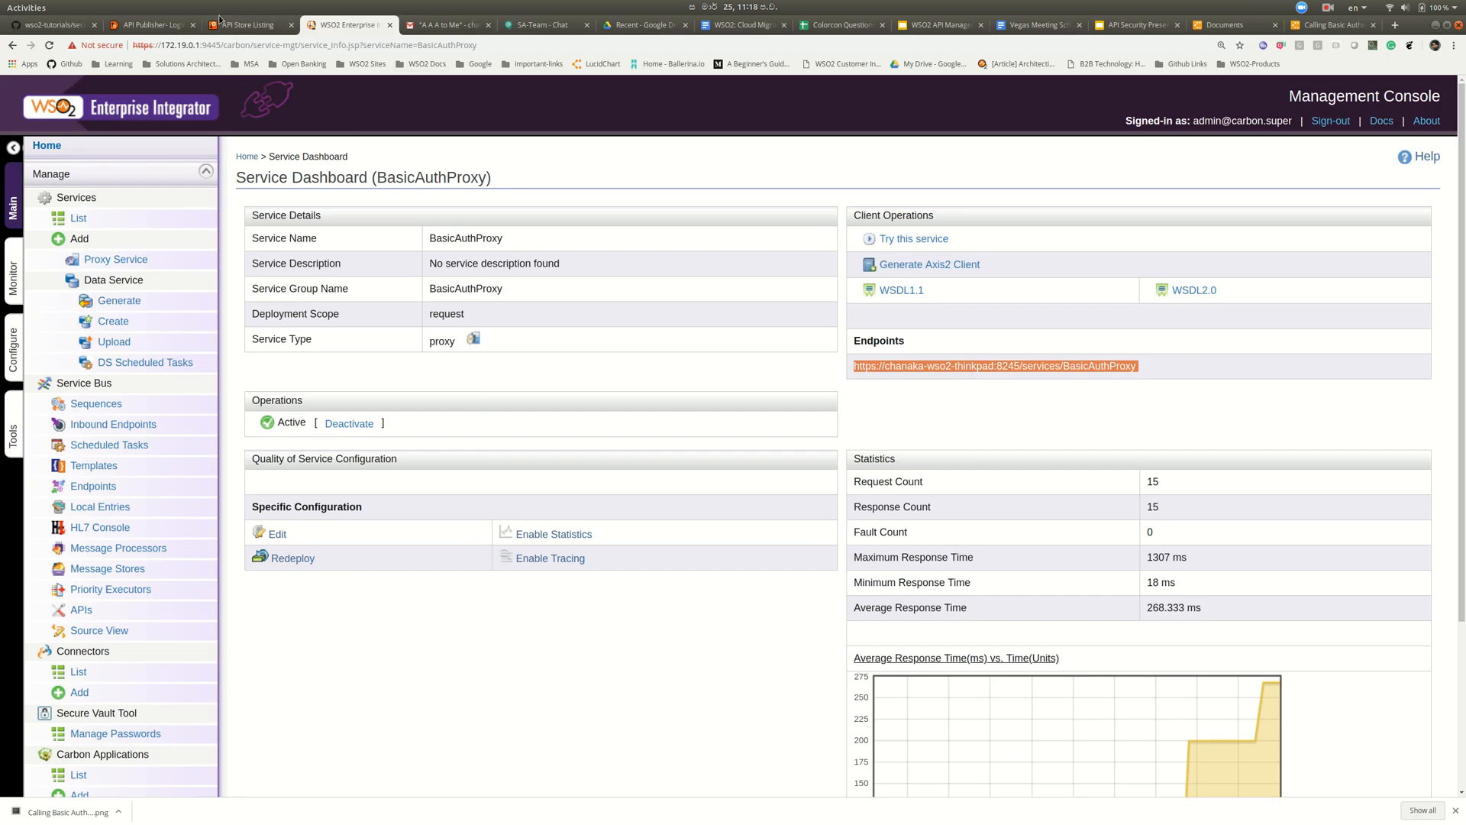
- Sign in to the API Publisher with the admin credentials
left_click(156, 24)
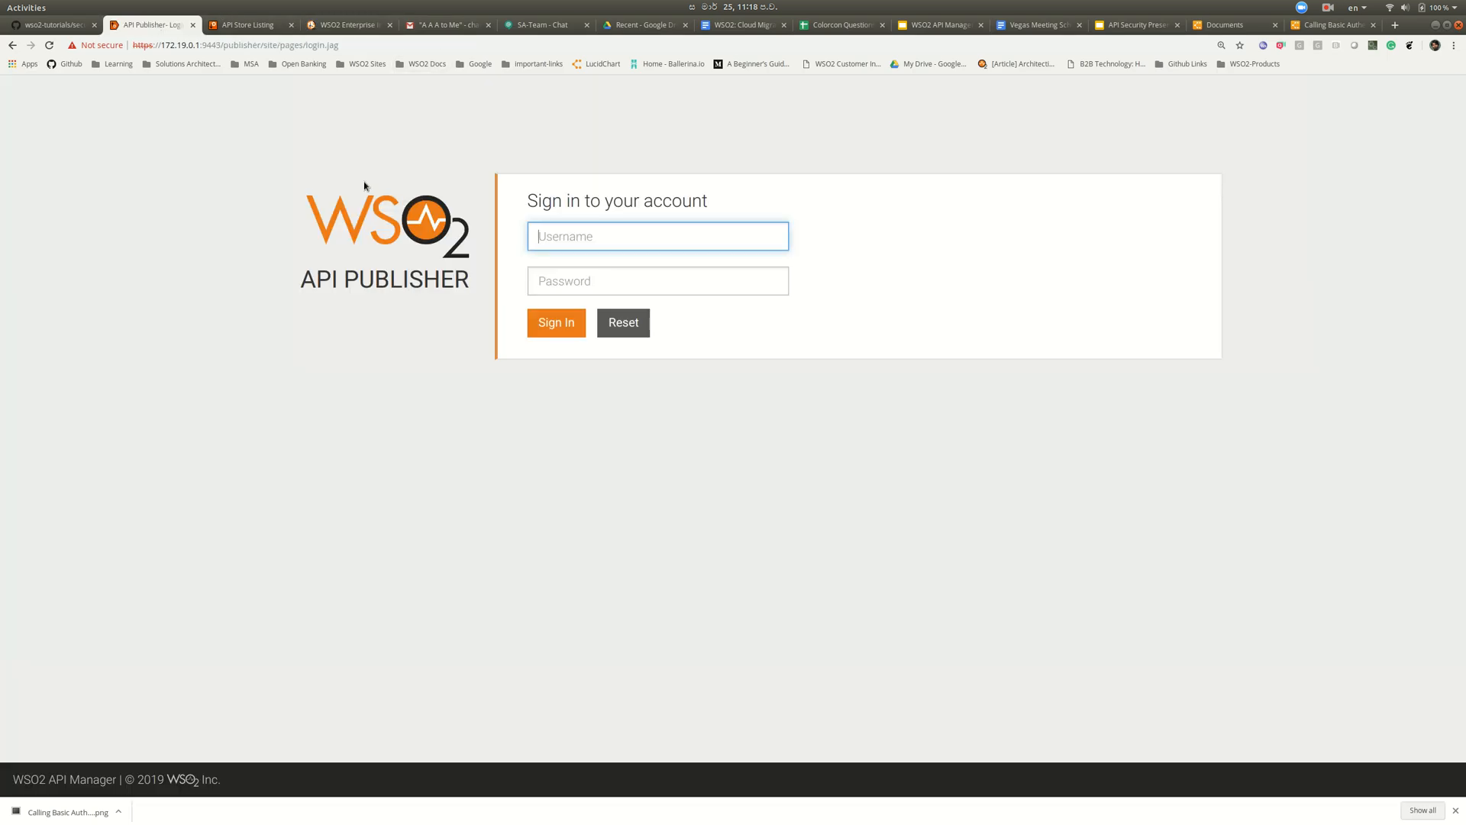
left_click(648, 231)
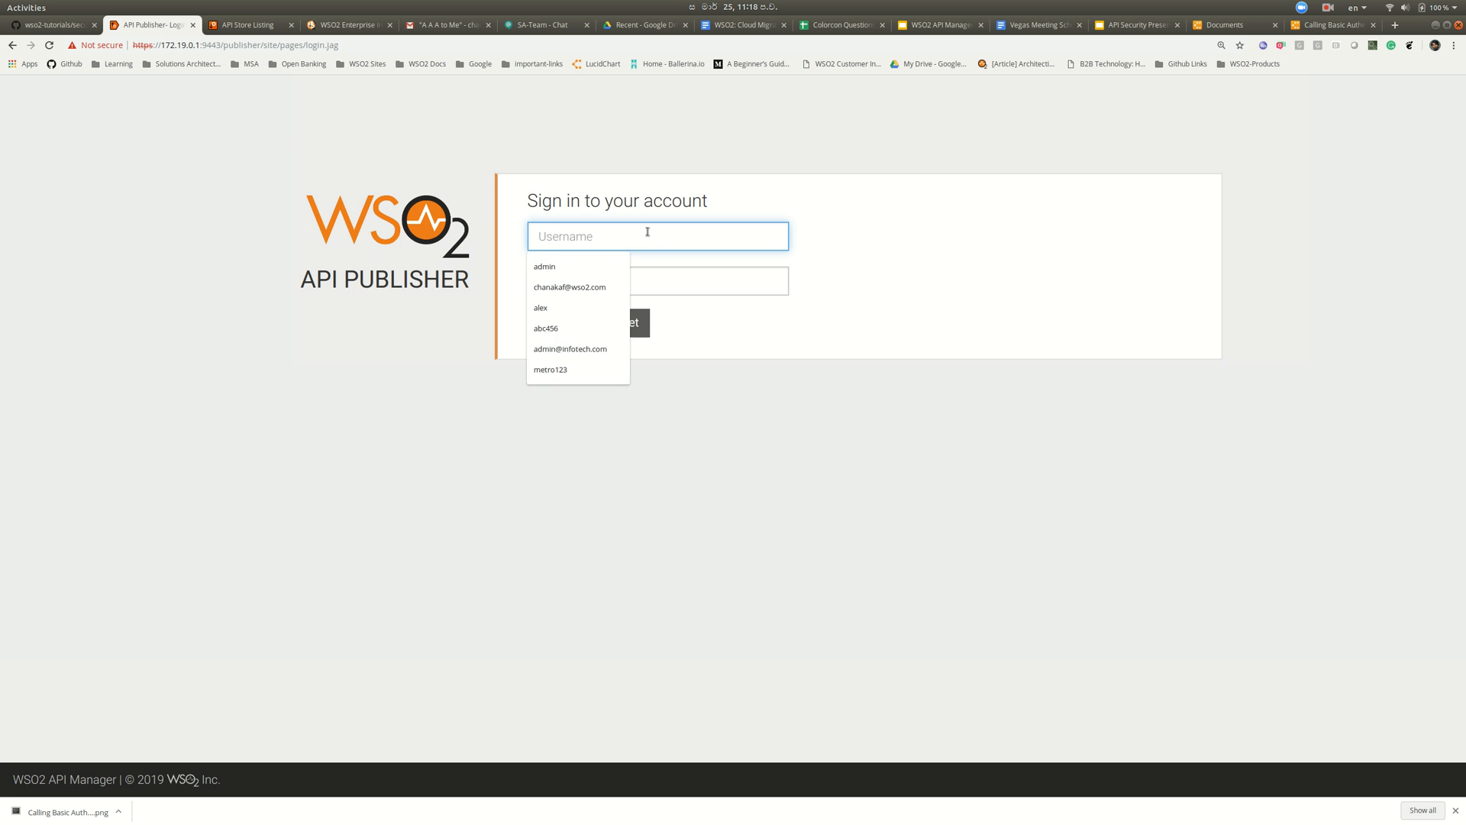
type("admin")
key("Tab")
type("admin")
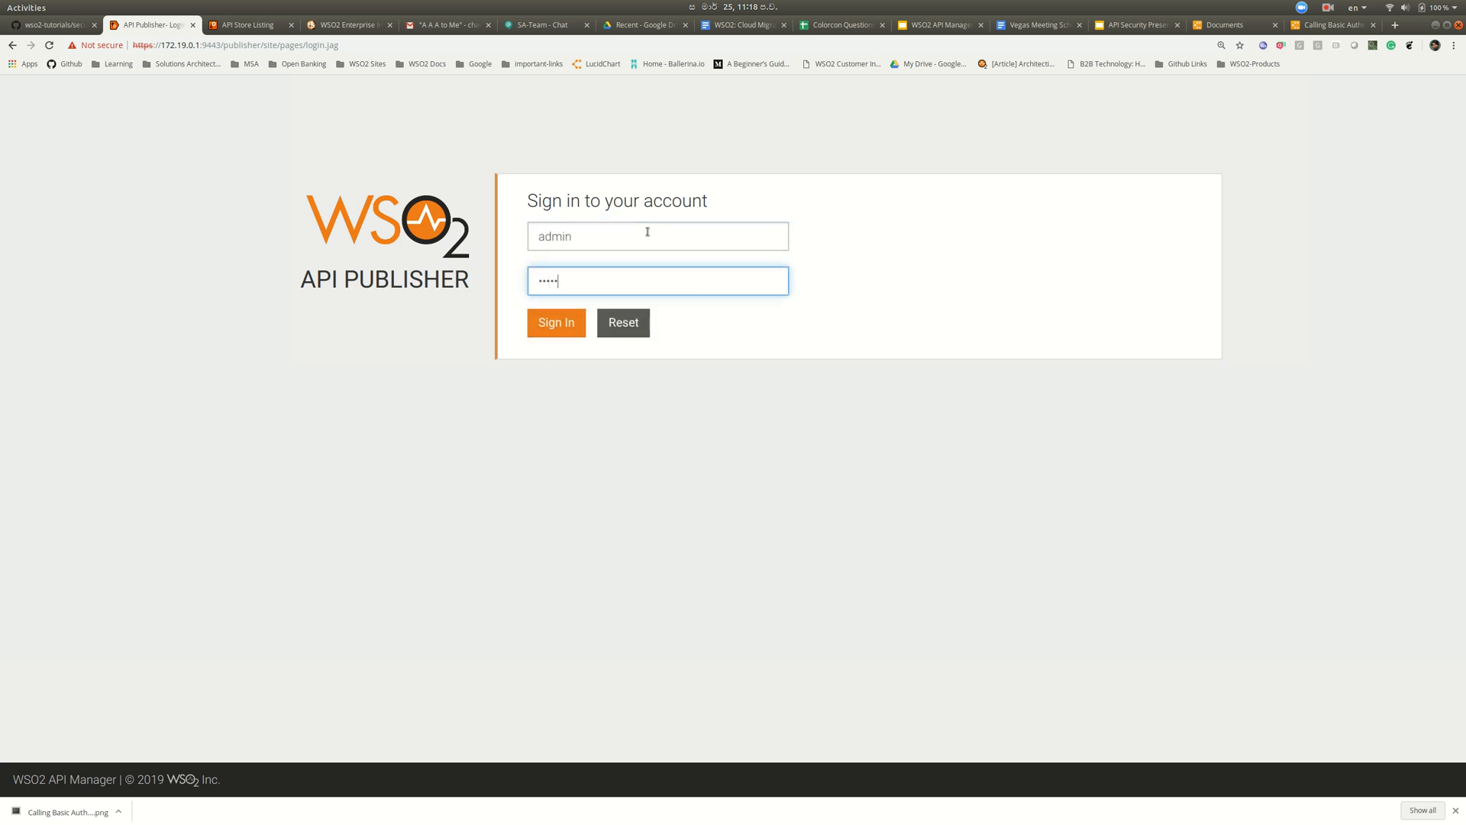
key("Return")
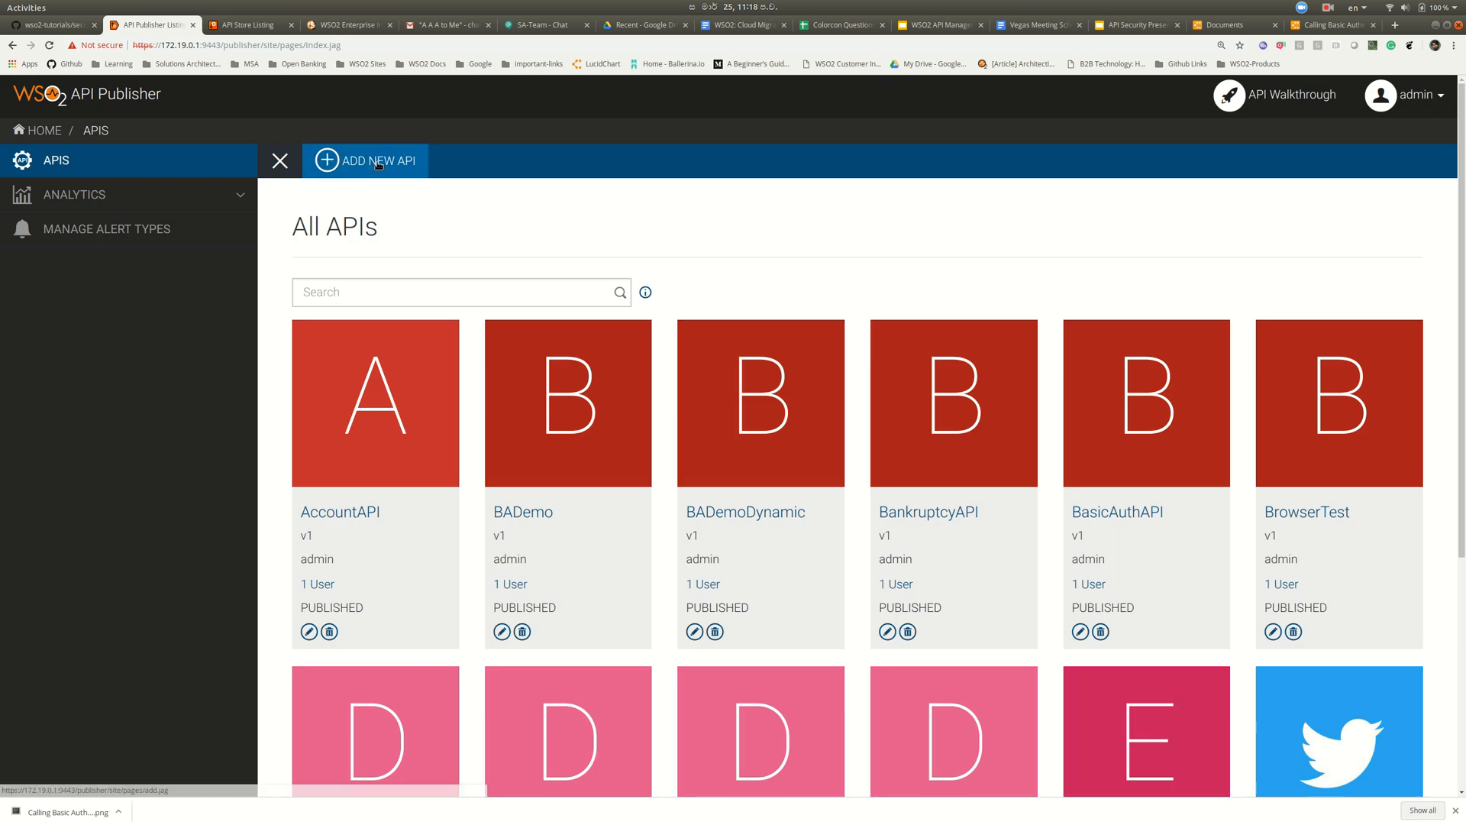
- Add a new API using the Design a New REST API option
left_click(378, 162)
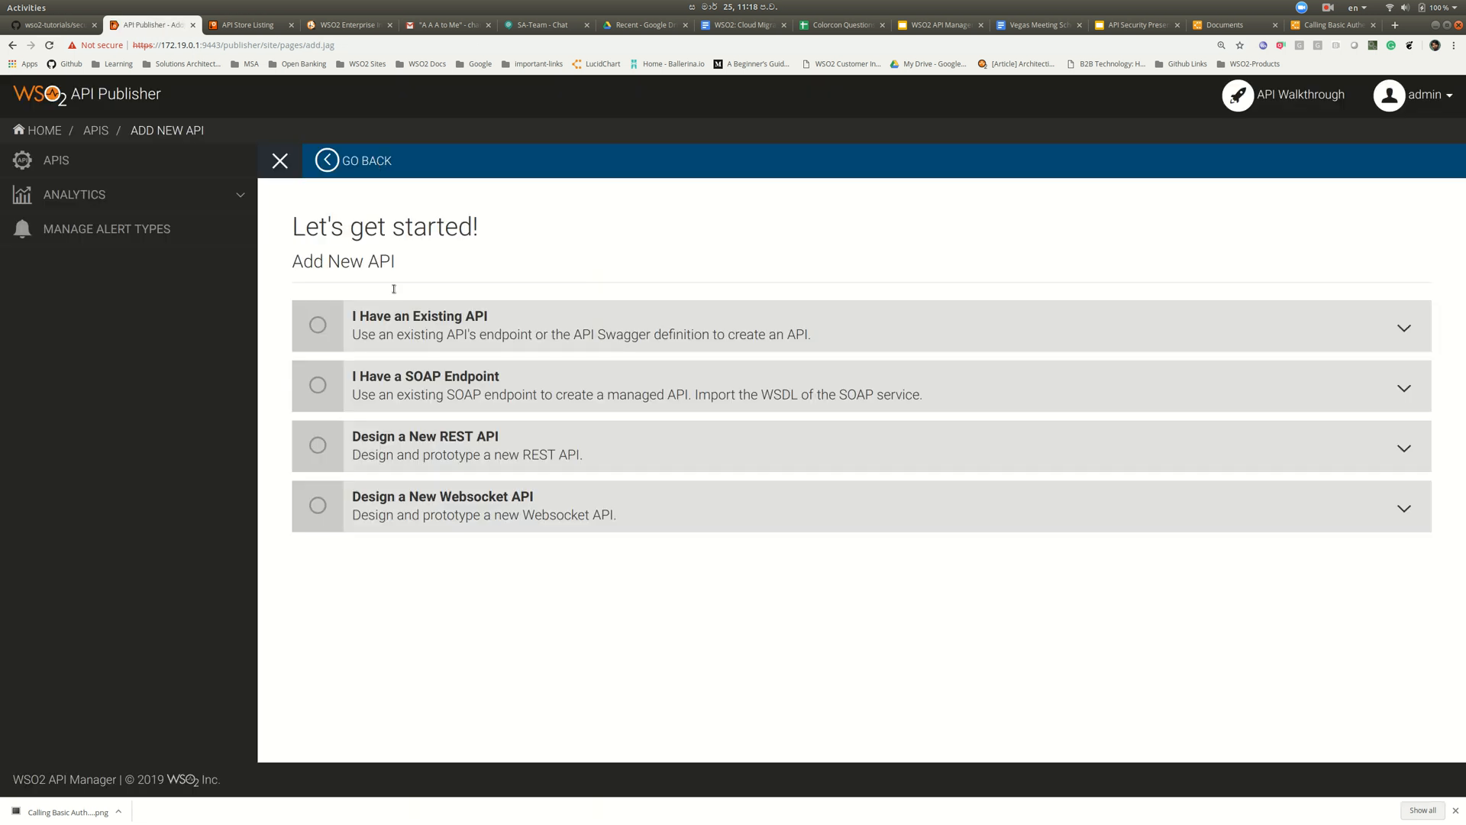
left_click(411, 439)
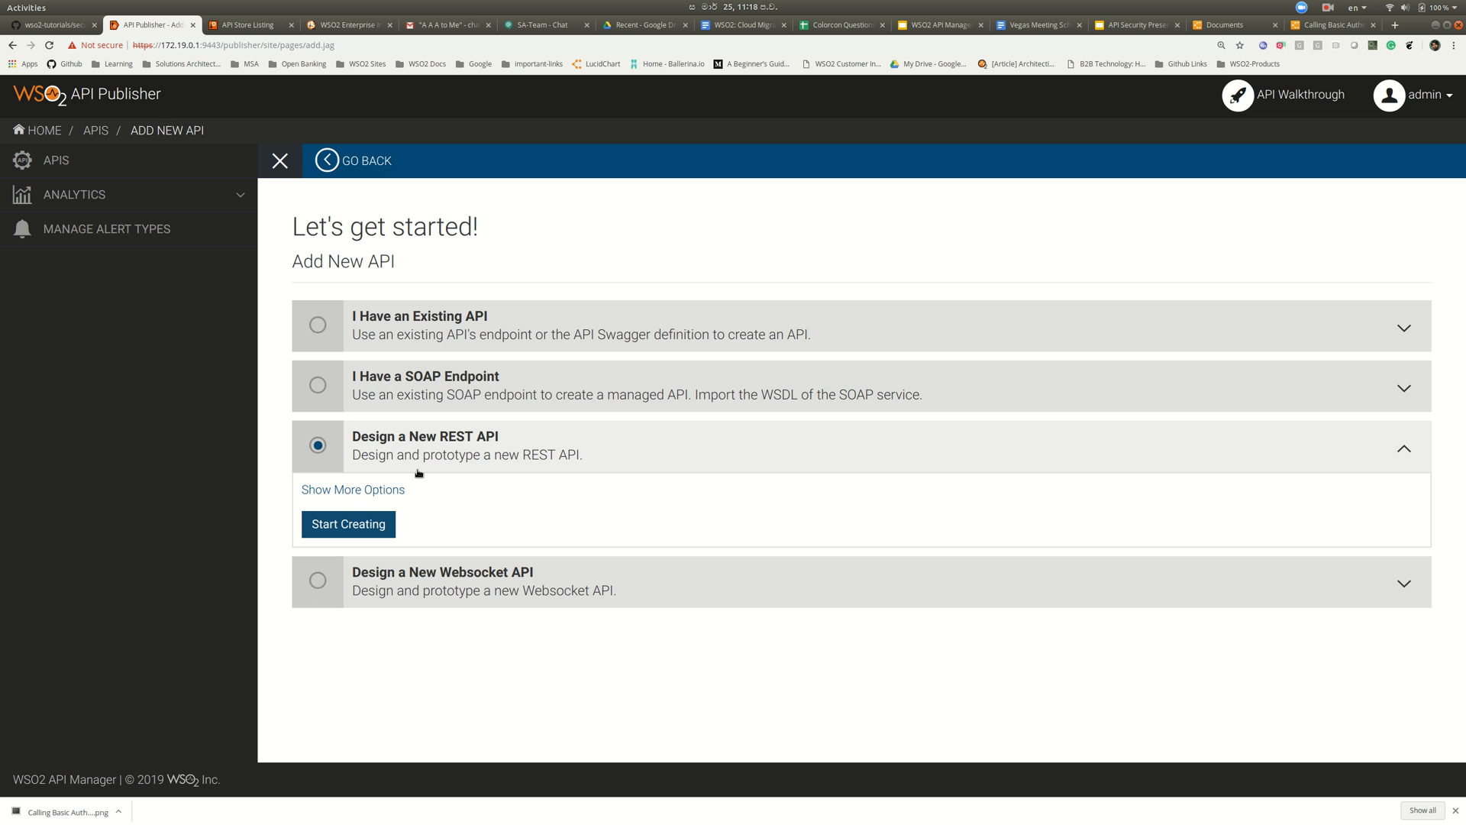
left_click(366, 520)
- Name the API BAuthenticationStatic with context /bastatic and version v1
left_click(573, 407)
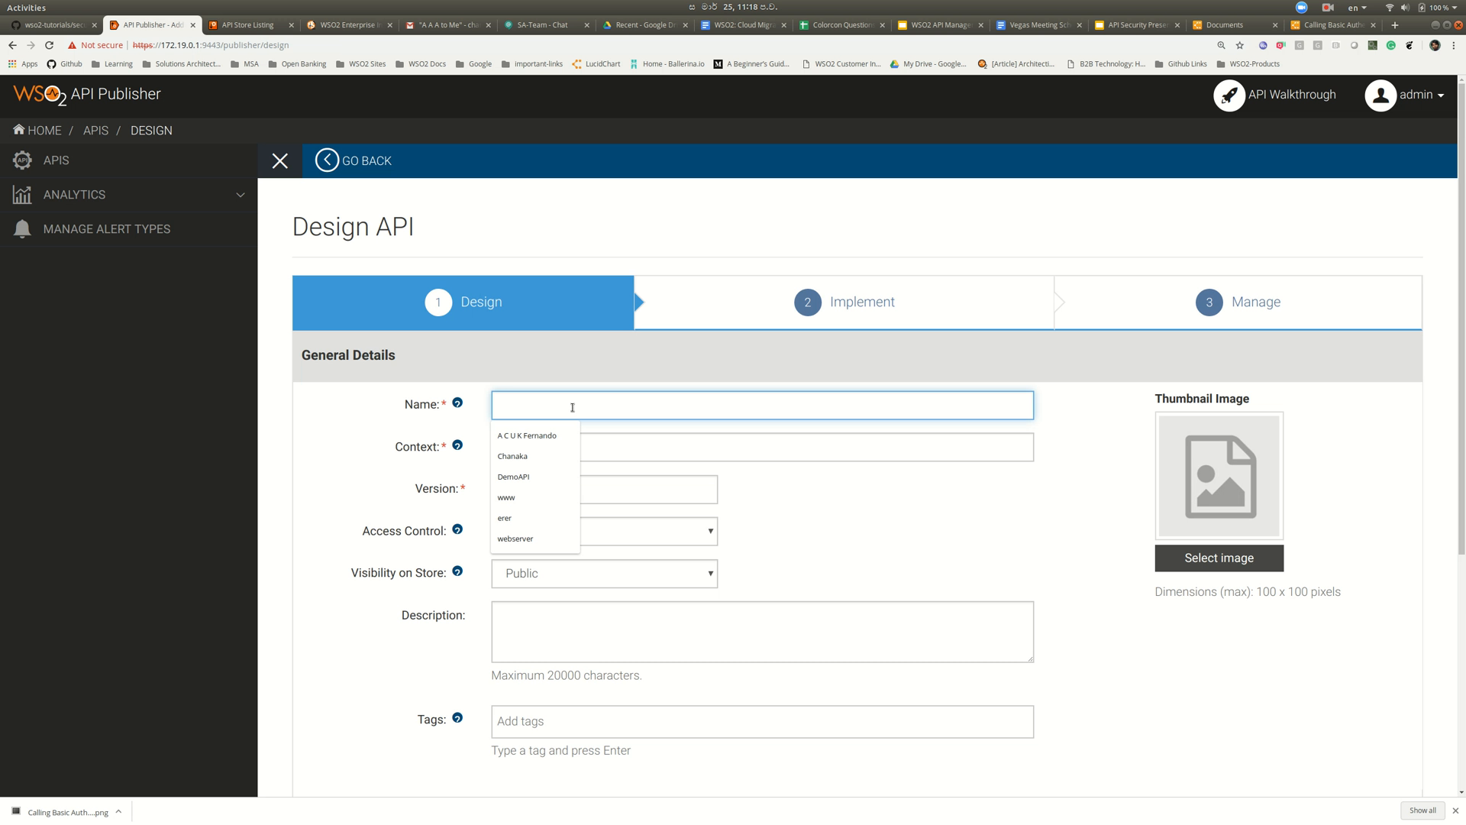
type("BA")
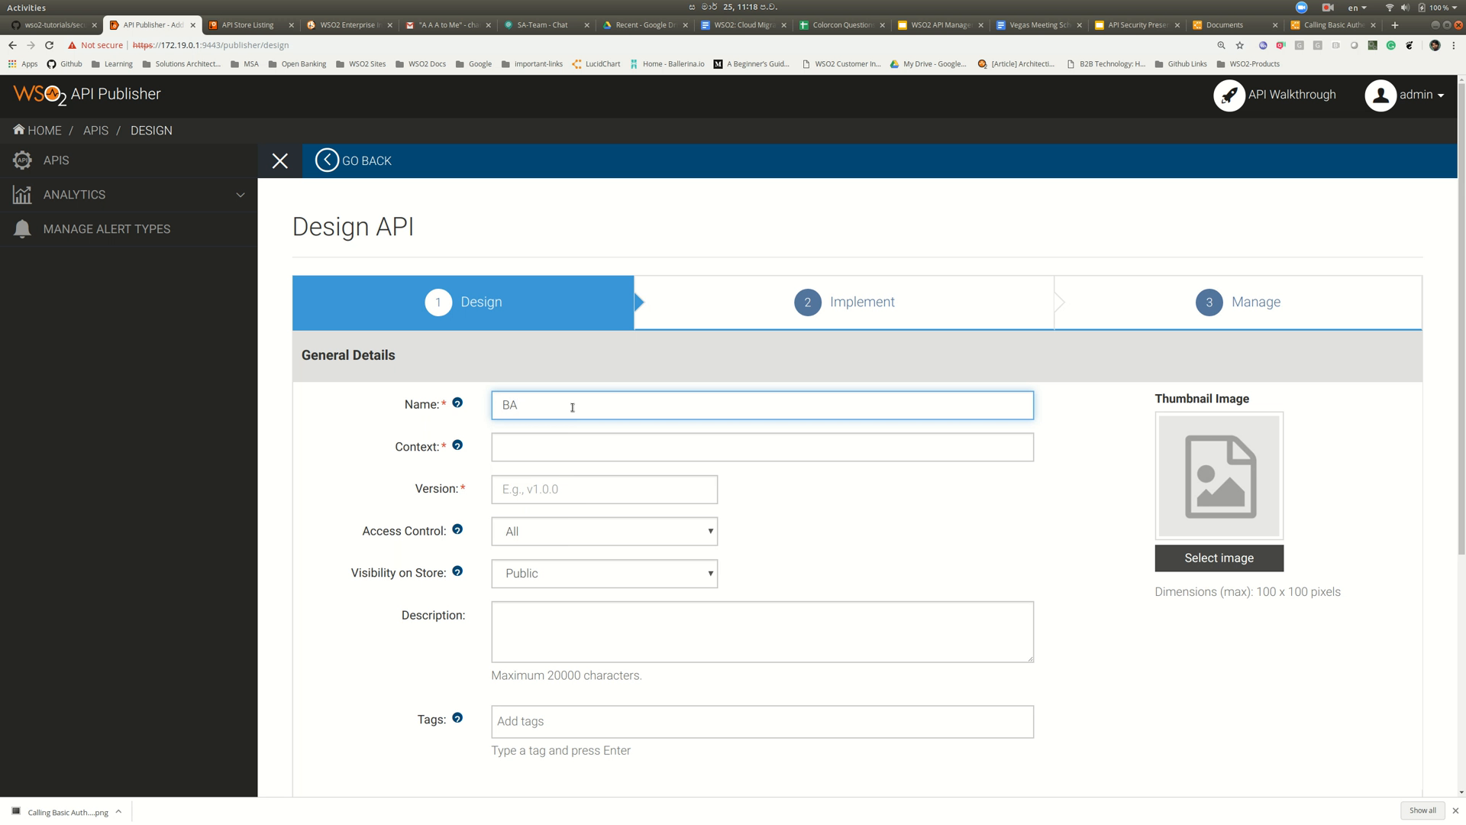
type("uthenticationStatic")
left_click(580, 442)
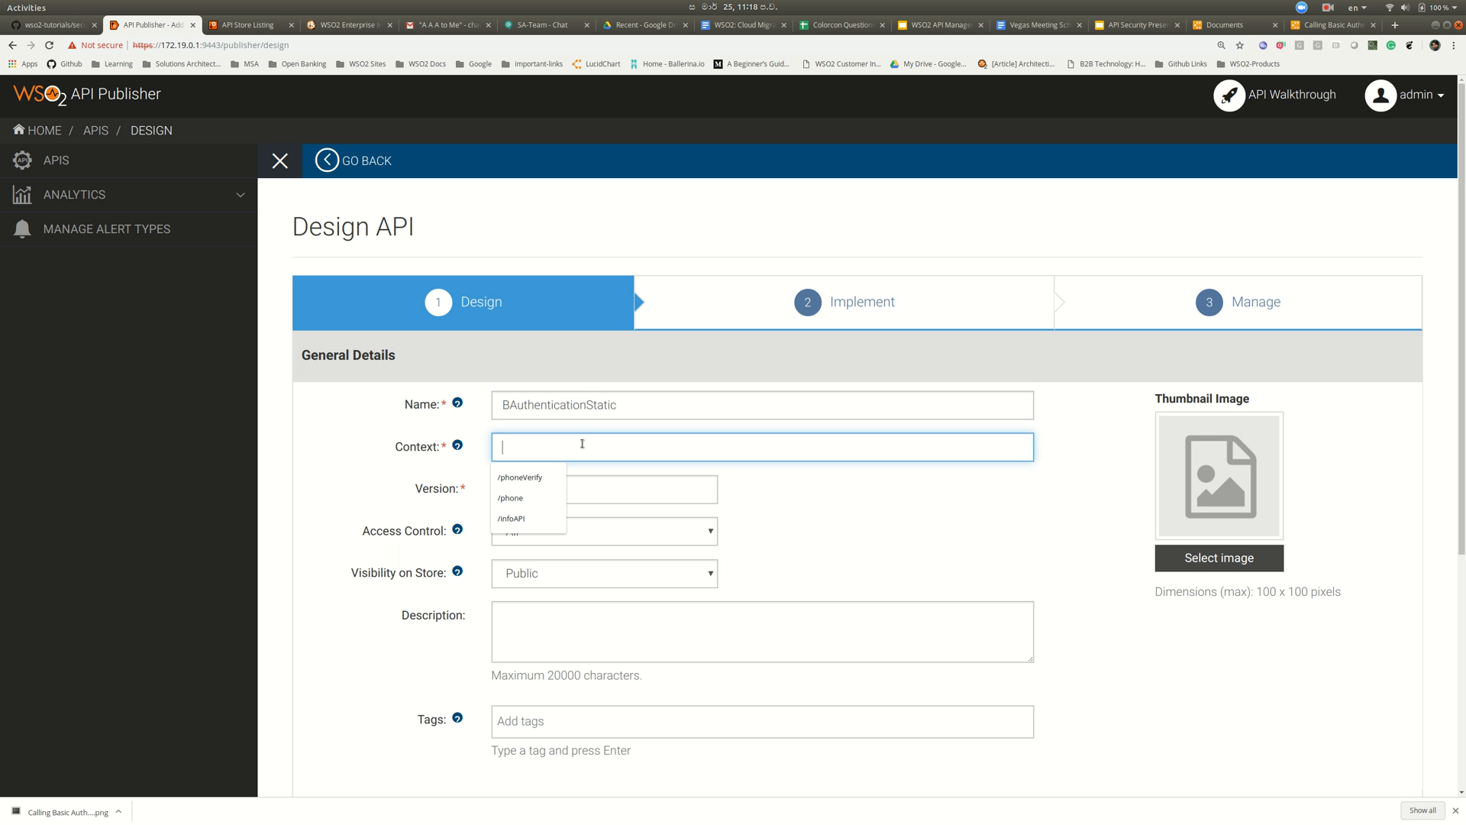
type("/b")
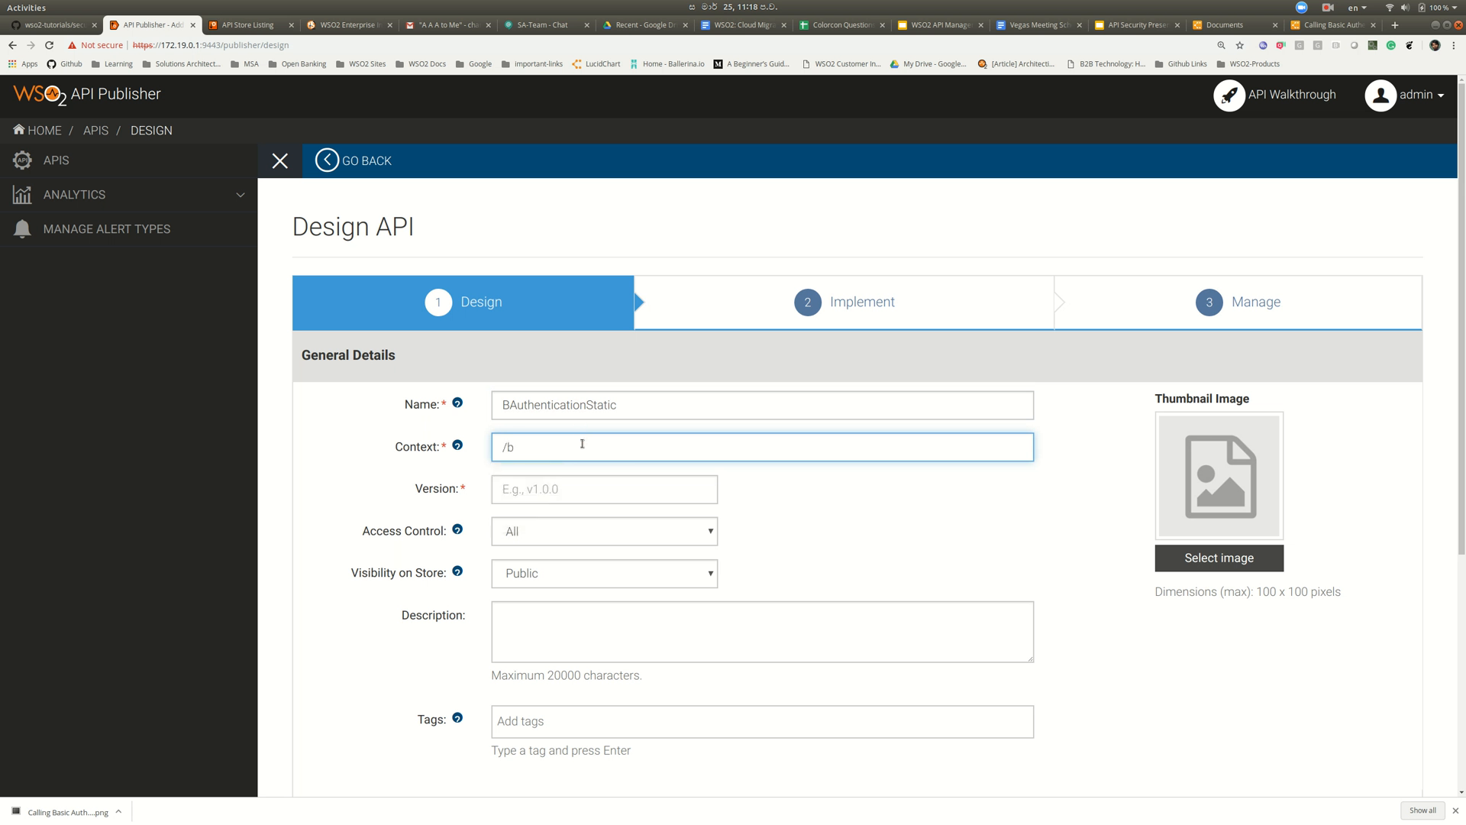
type("astatis")
key("BackSpace")
left_click(636, 488)
type("v1")
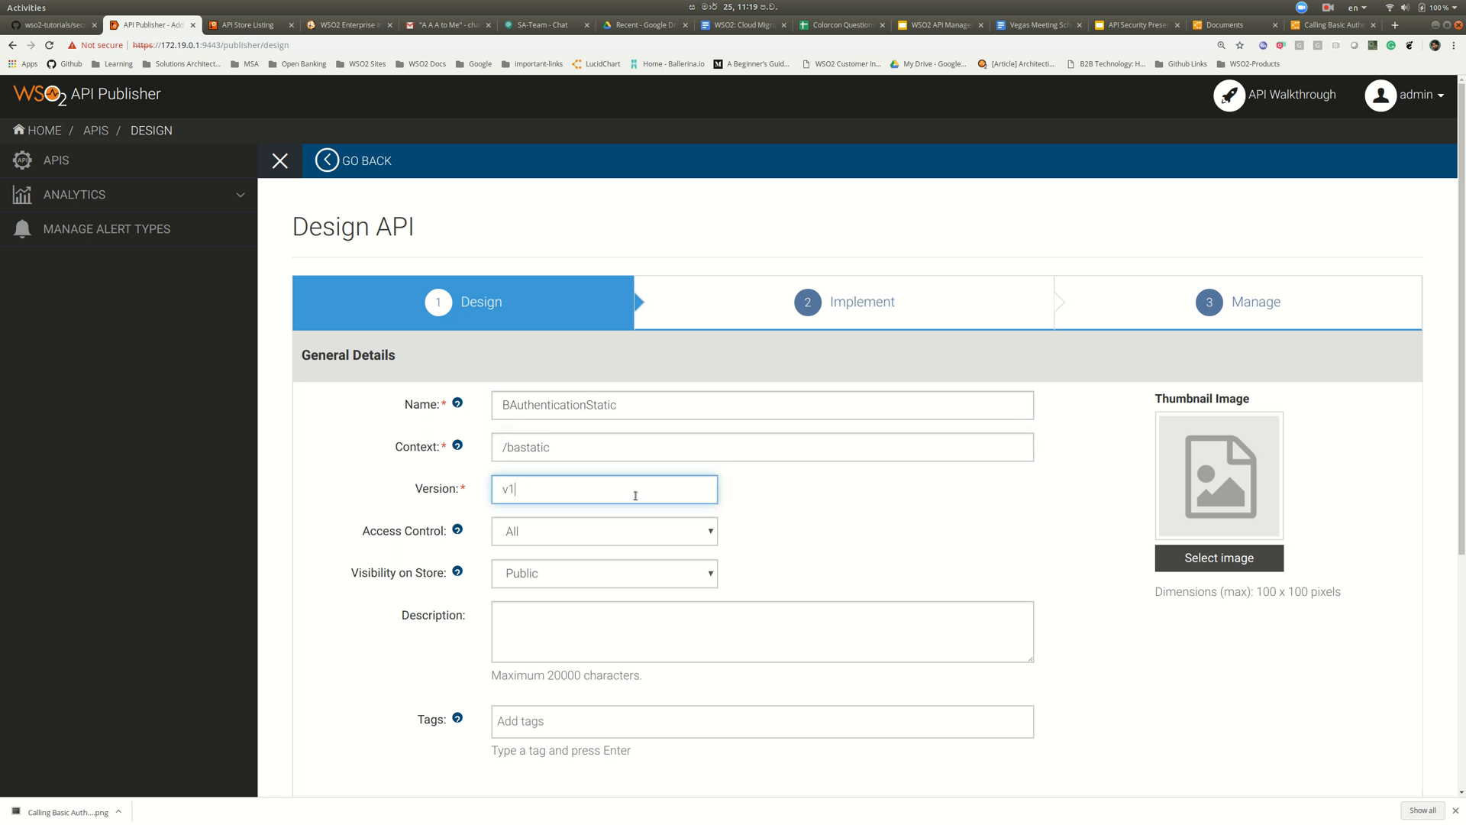
- Tag the API with Demo
scroll(905, 524, "down", 2)
left_click(780, 544)
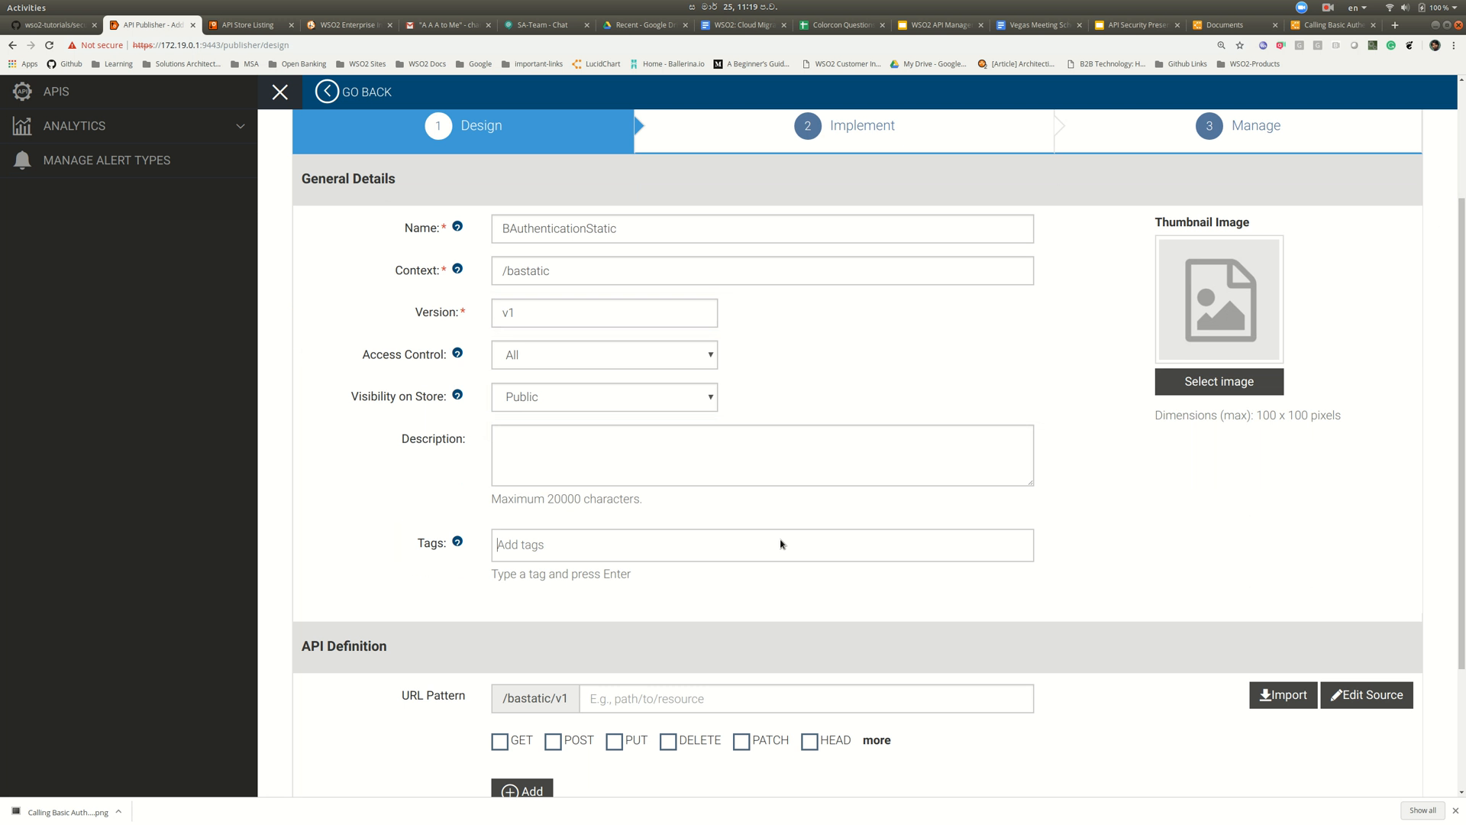
type("Demo")
key("Return")
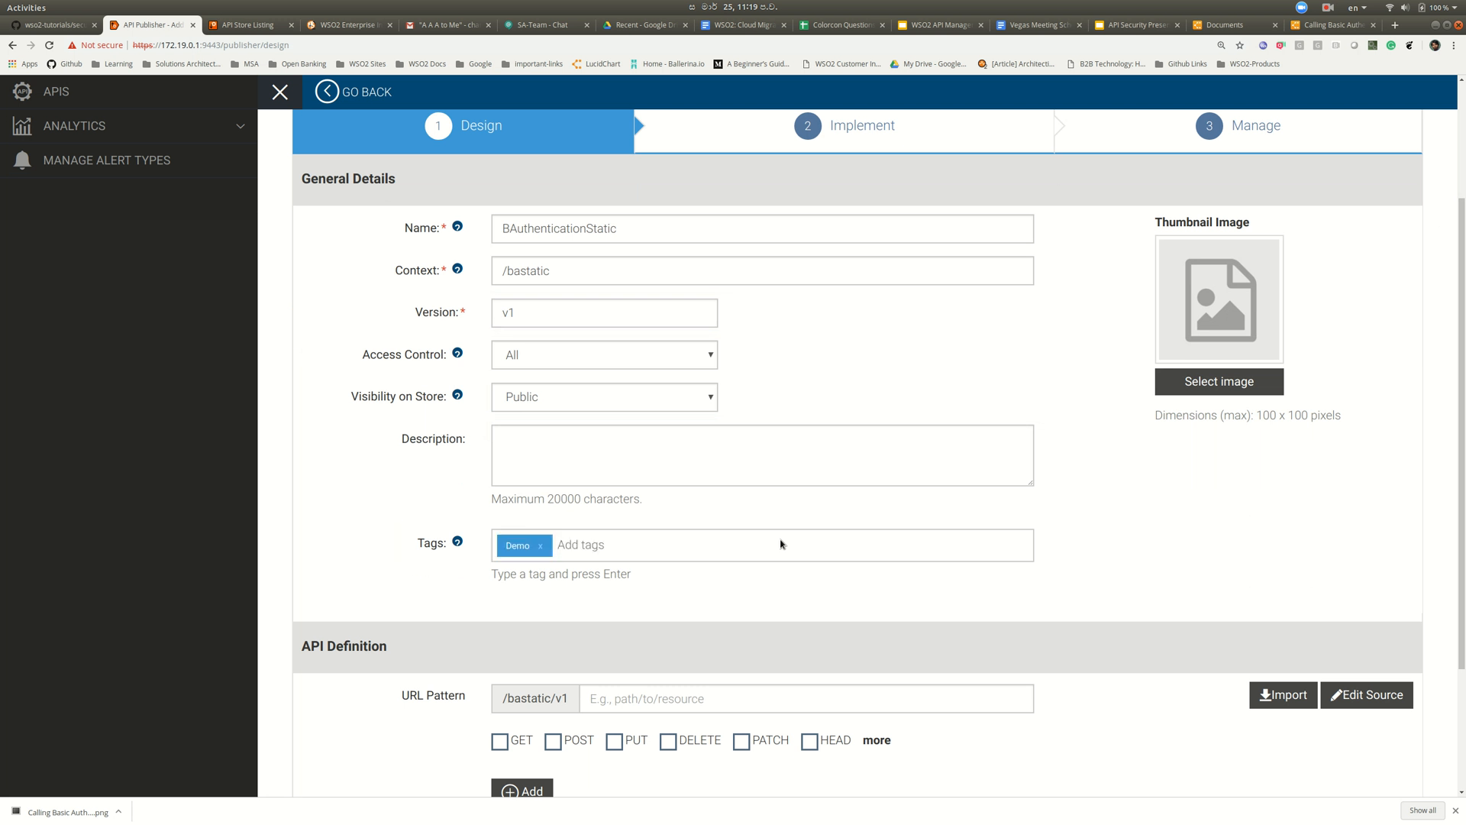
- Add a POST resource with URL pattern / and continue to the Implement step
scroll(781, 544, "down", 2)
left_click(738, 539)
type("/")
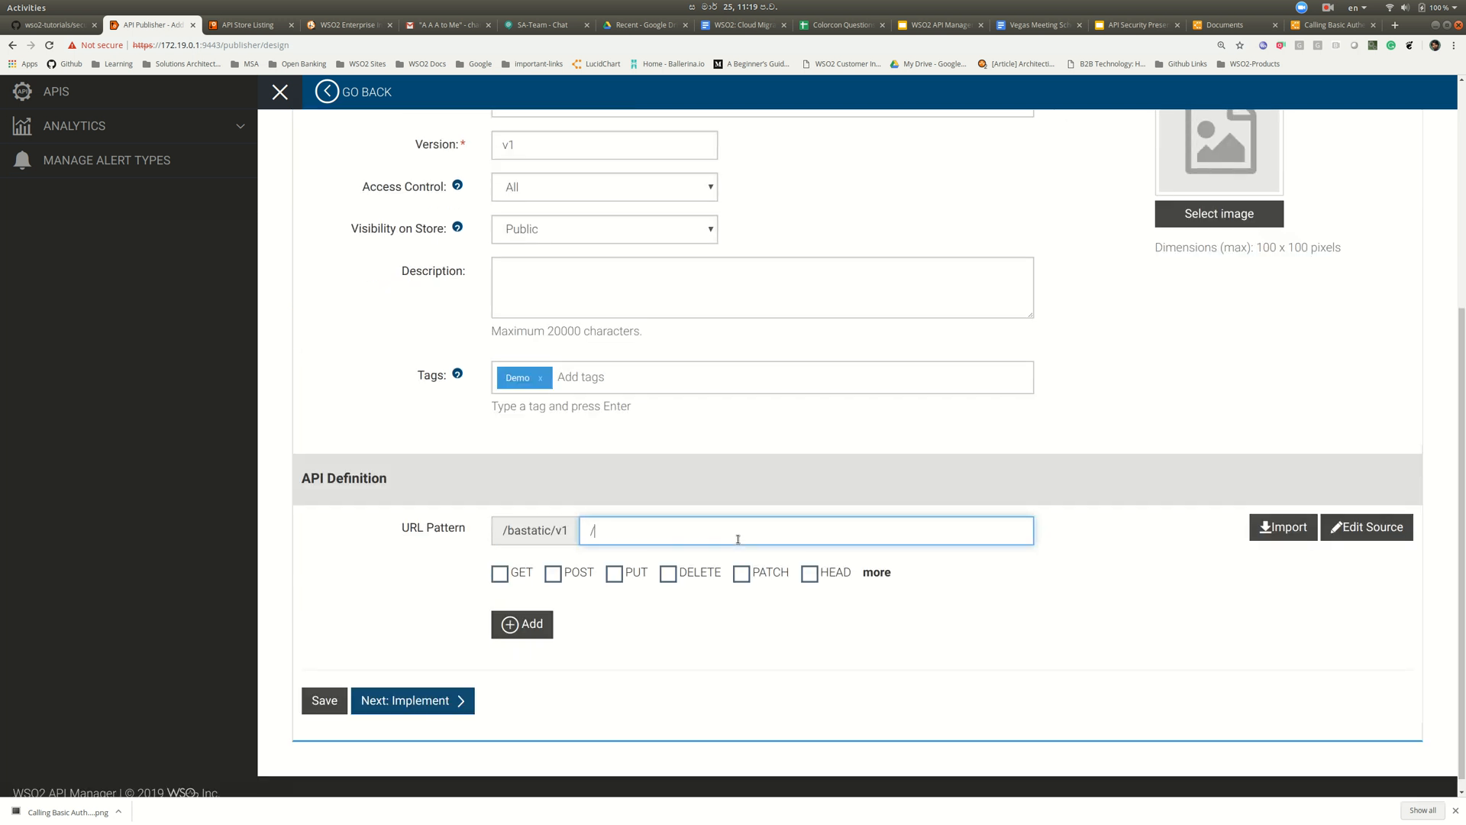
left_click(554, 573)
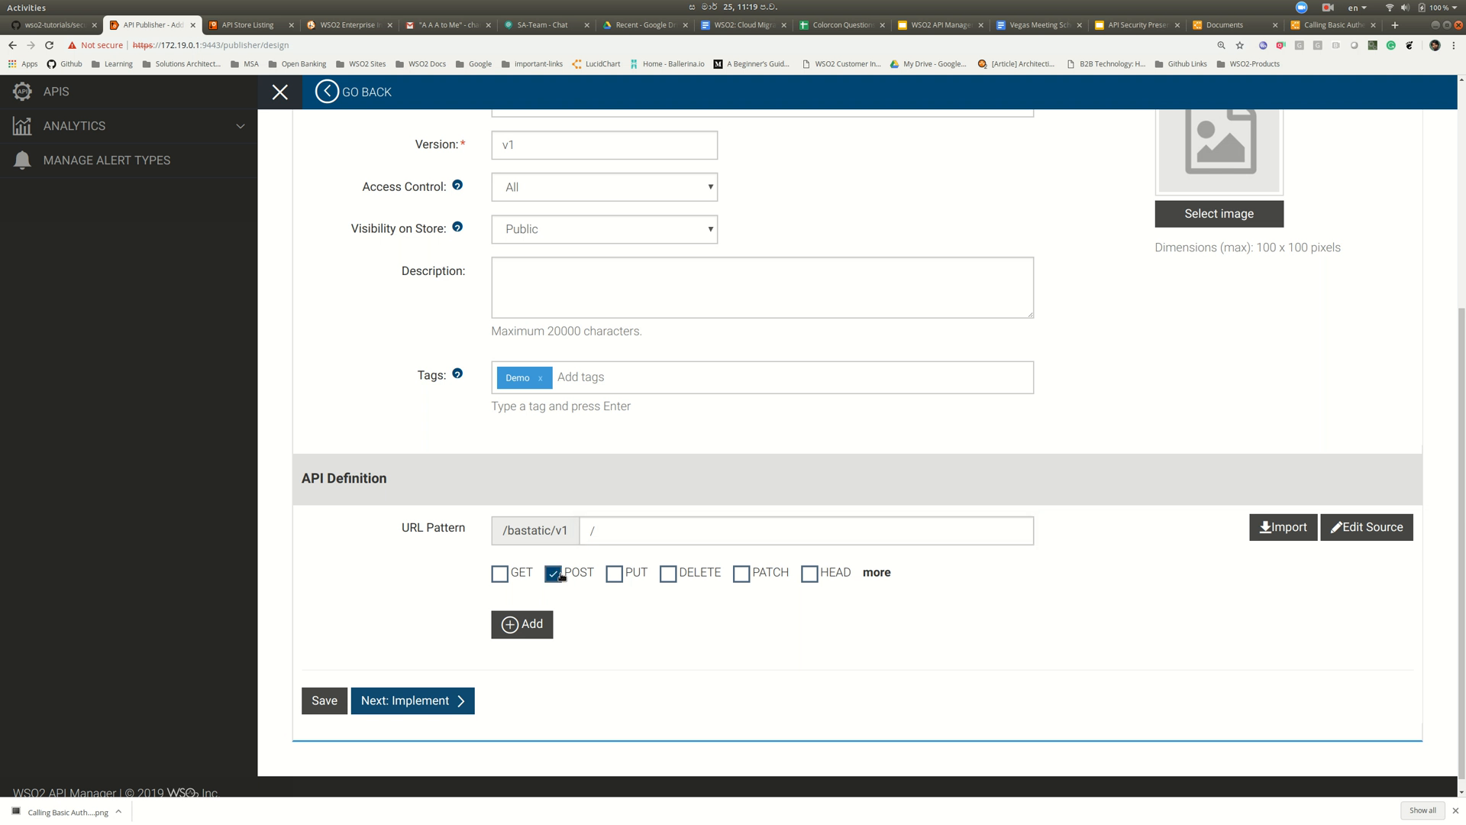
left_click(535, 619)
scroll(626, 628, "down", 1)
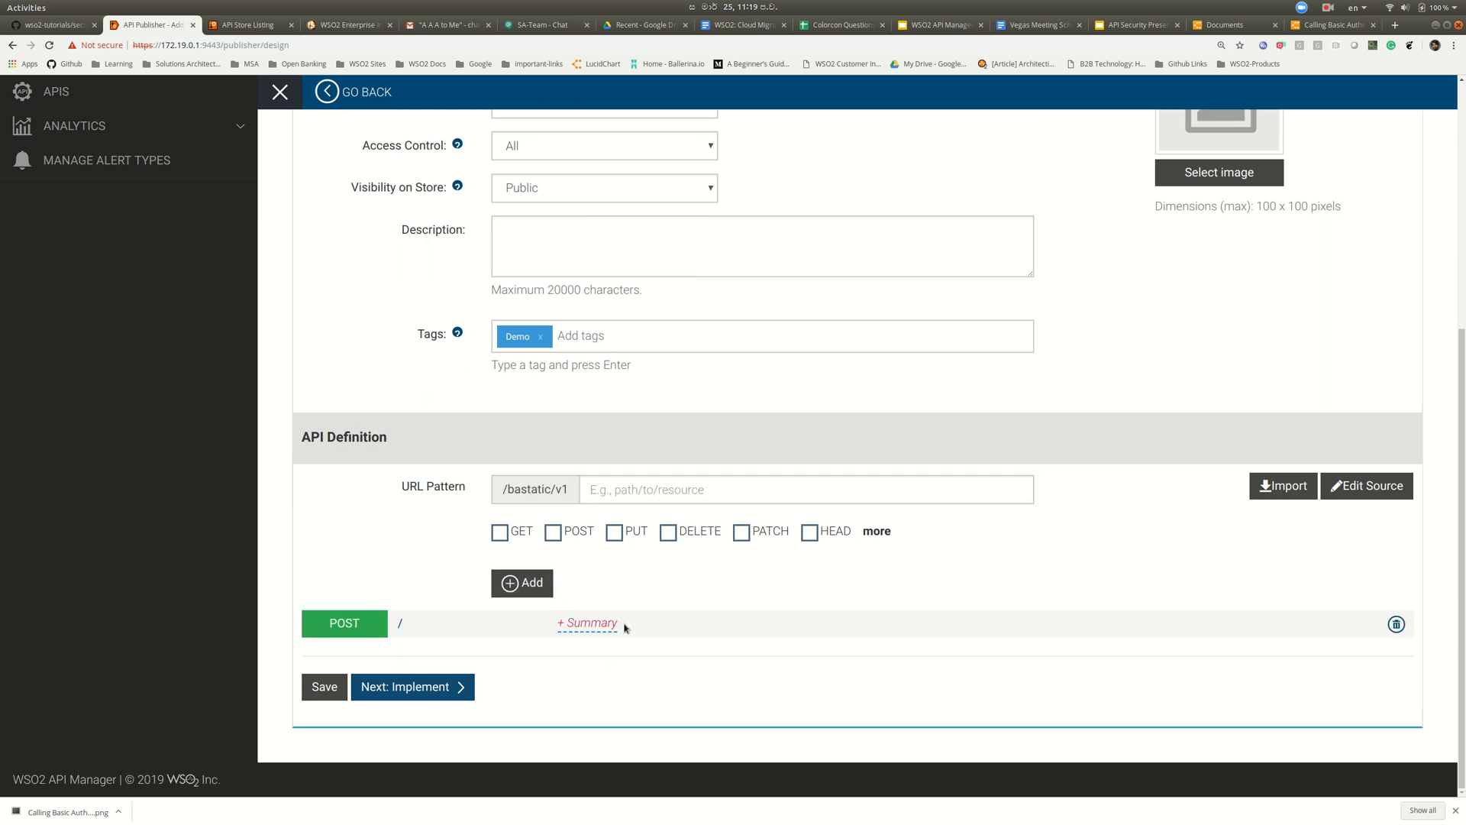
left_click(455, 678)
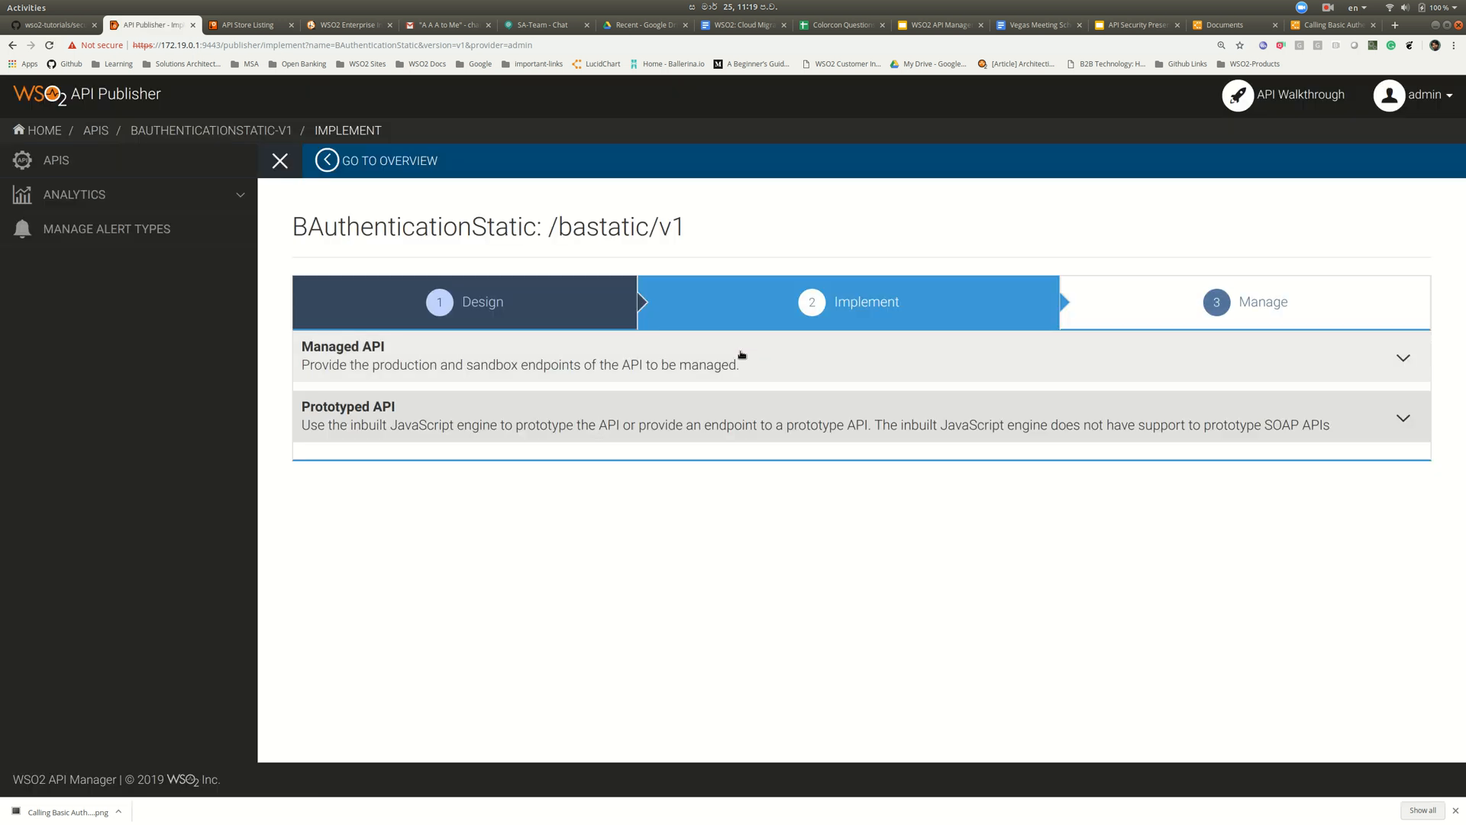
- Set an HTTP/SOAP production endpoint to the BasicAuthProxy URL and test it
left_click(741, 355)
scroll(745, 382, "down", 1)
scroll(764, 306, "down", 2)
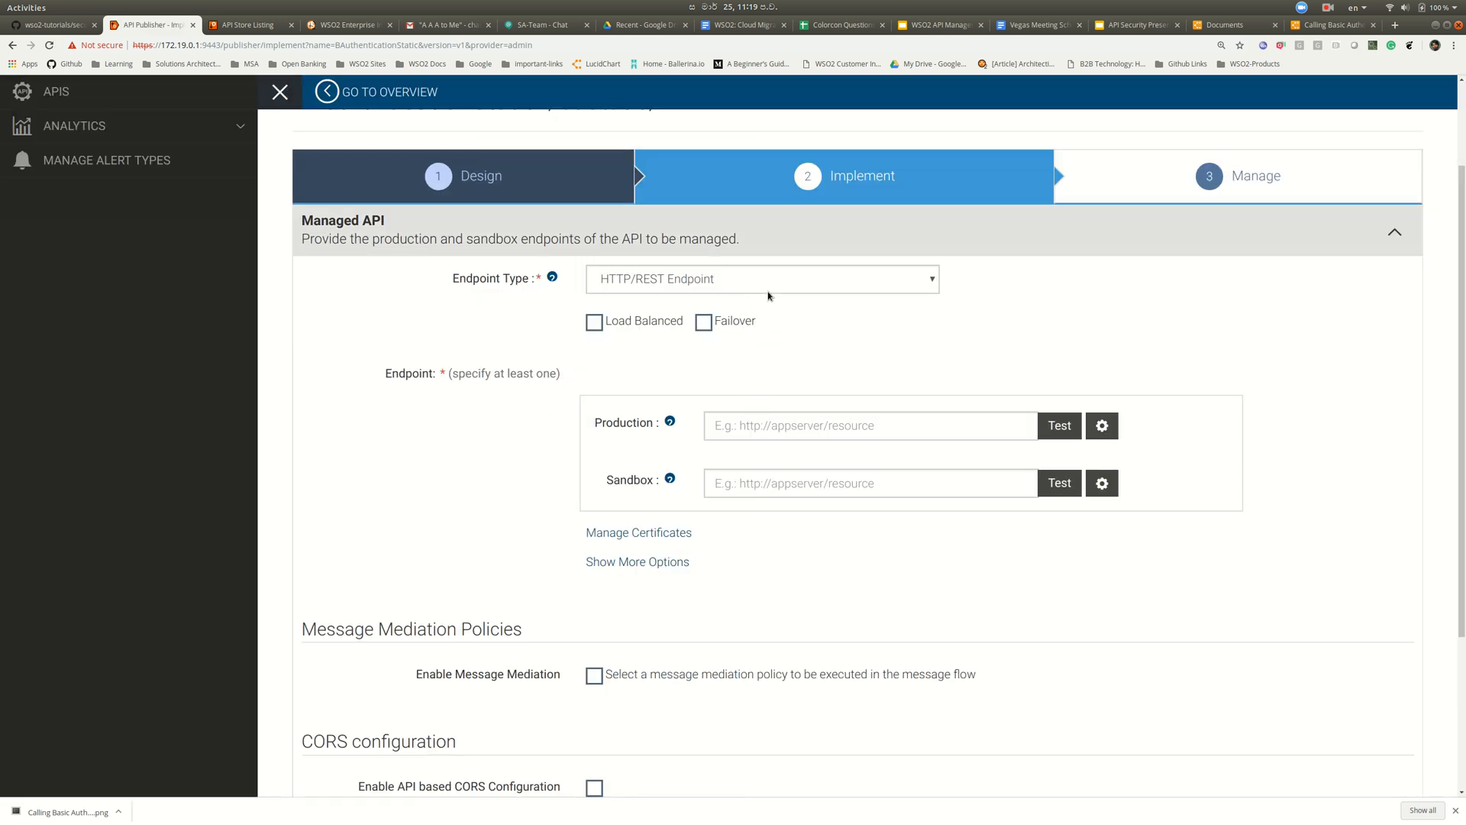
left_click(776, 279)
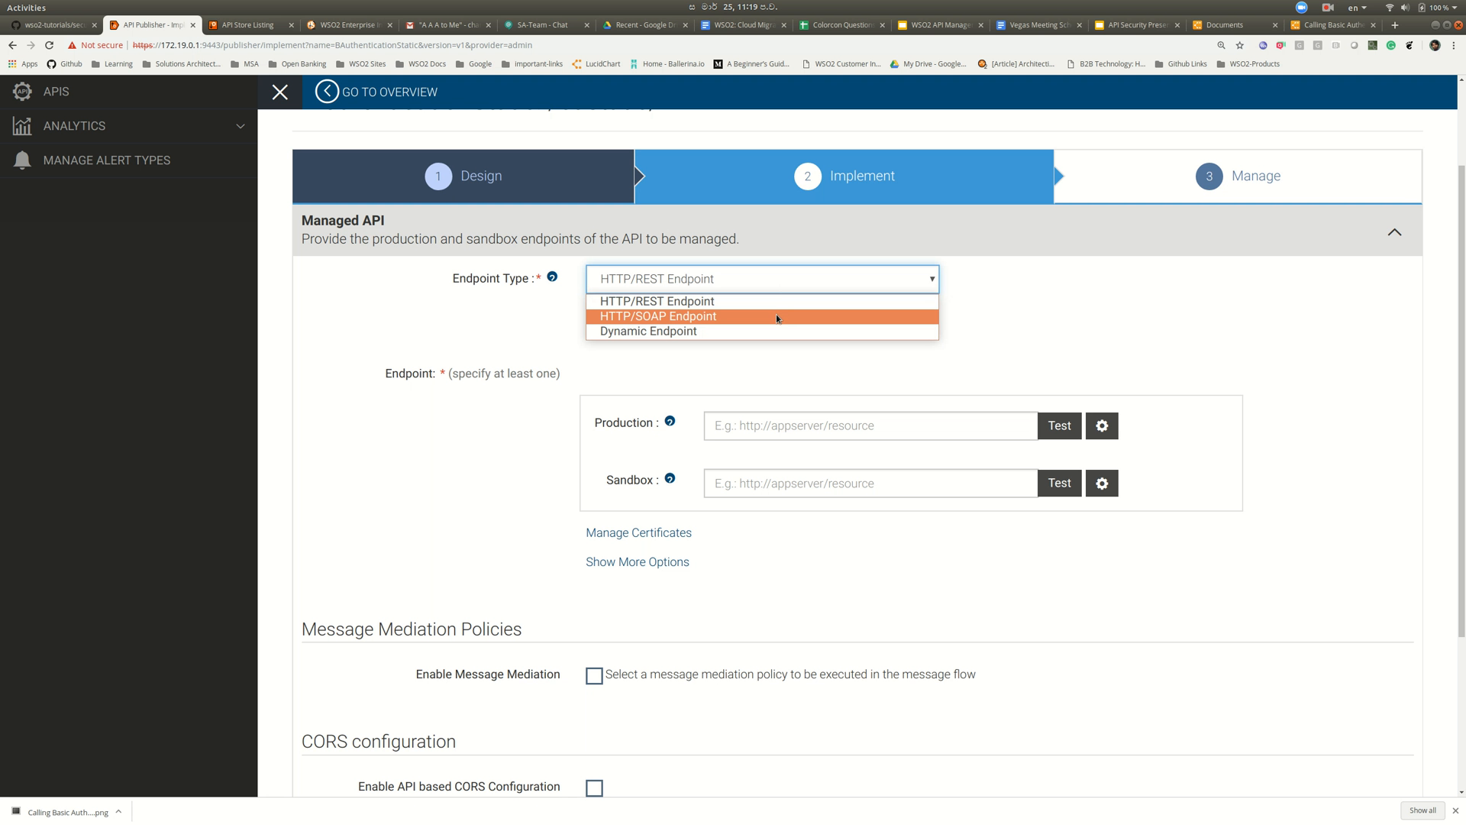
left_click(776, 315)
left_click(813, 430)
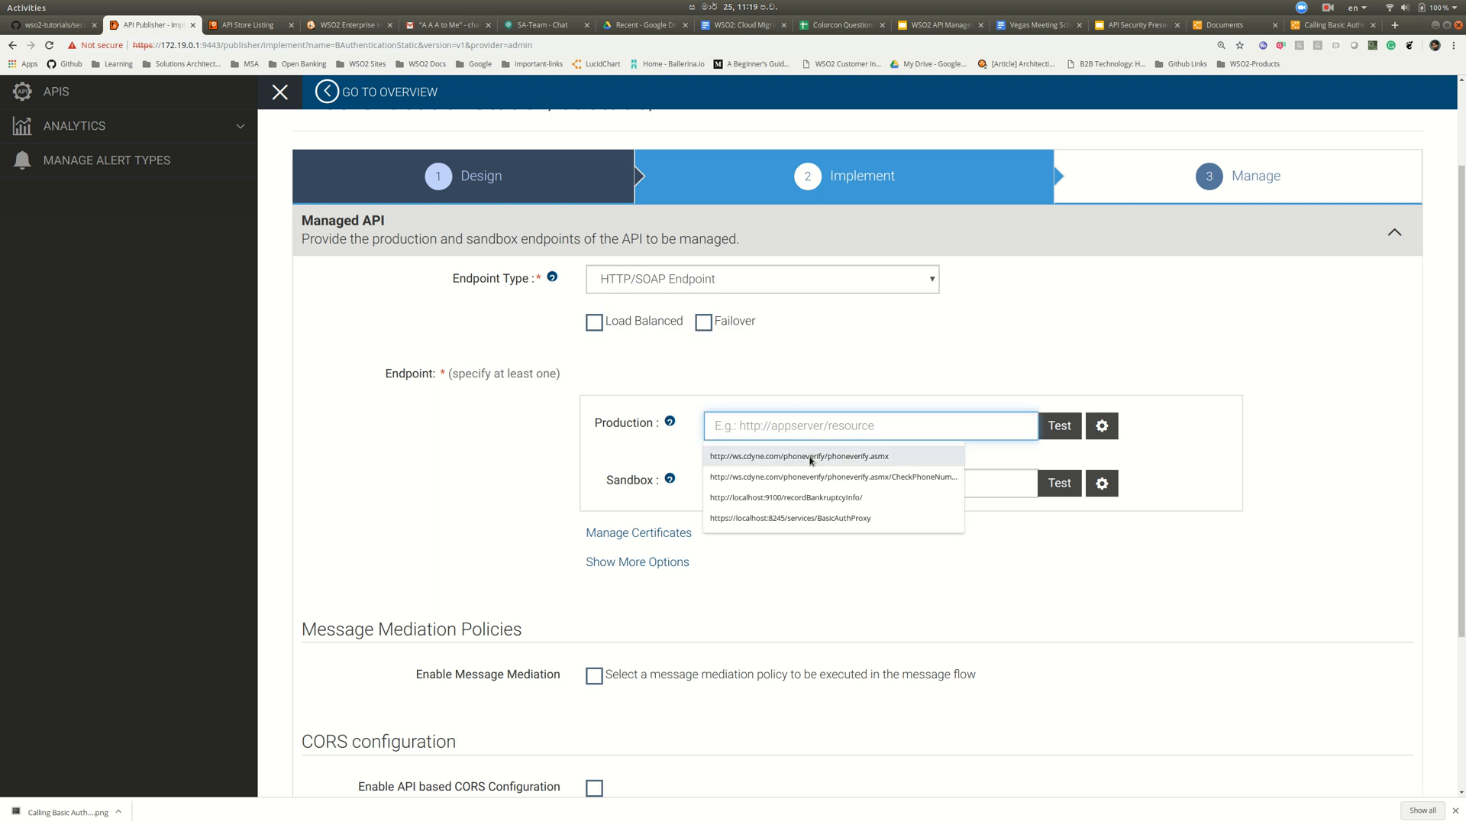
left_click(811, 519)
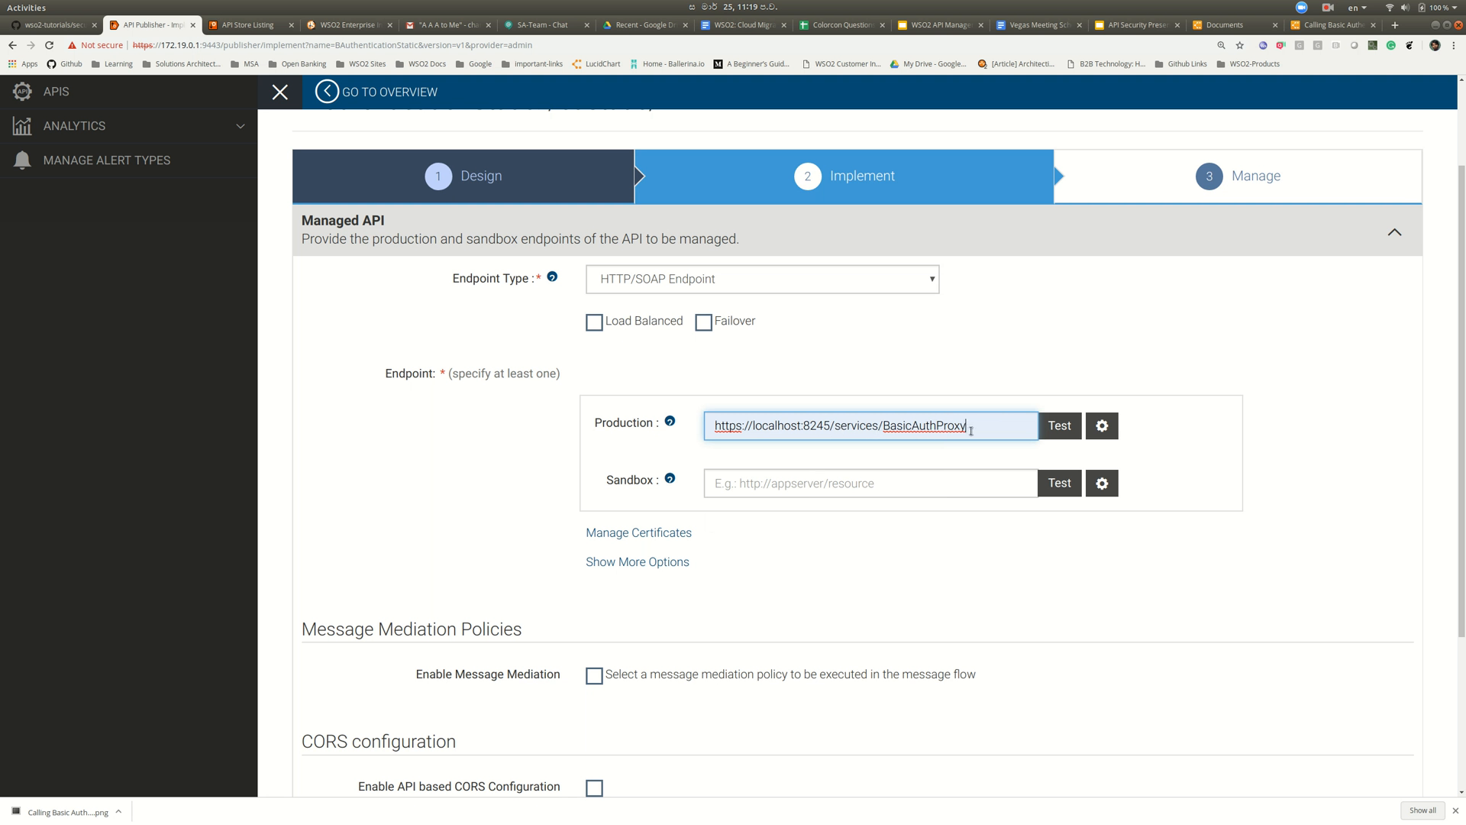
left_click(1060, 426)
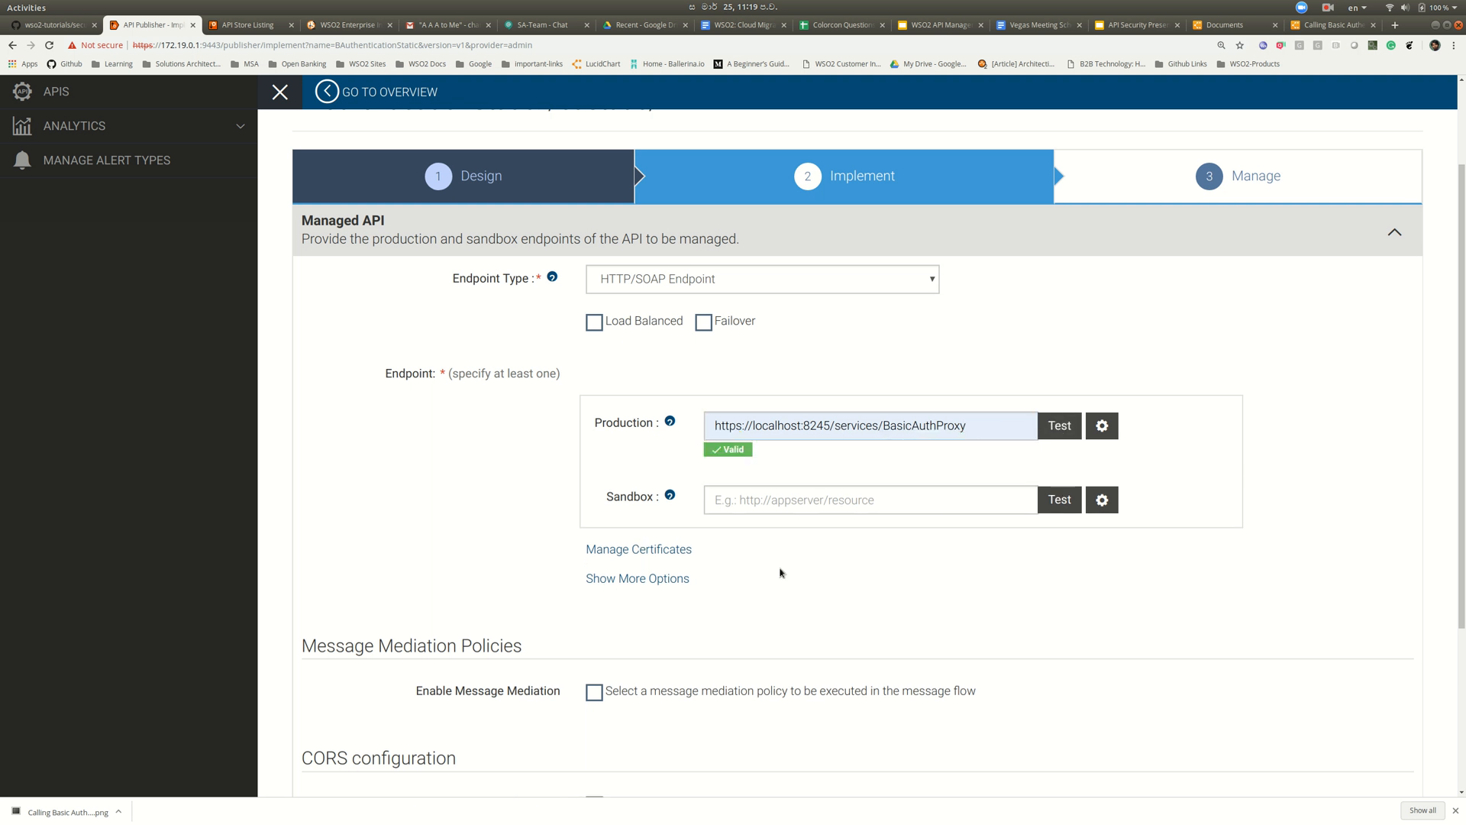
- Enable message mediation for the API
scroll(781, 572, "down", 3)
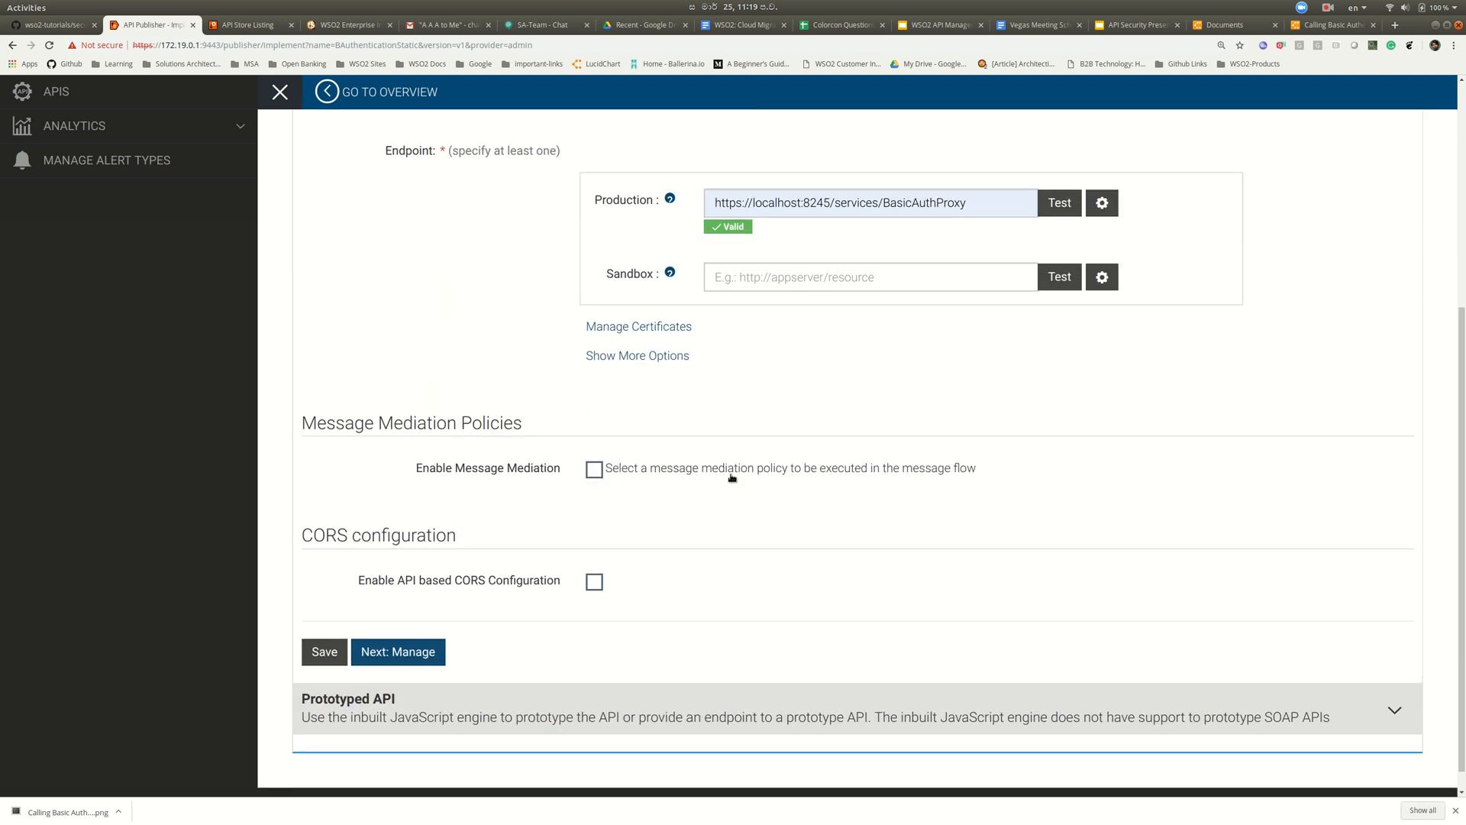
key("alt+Tab")
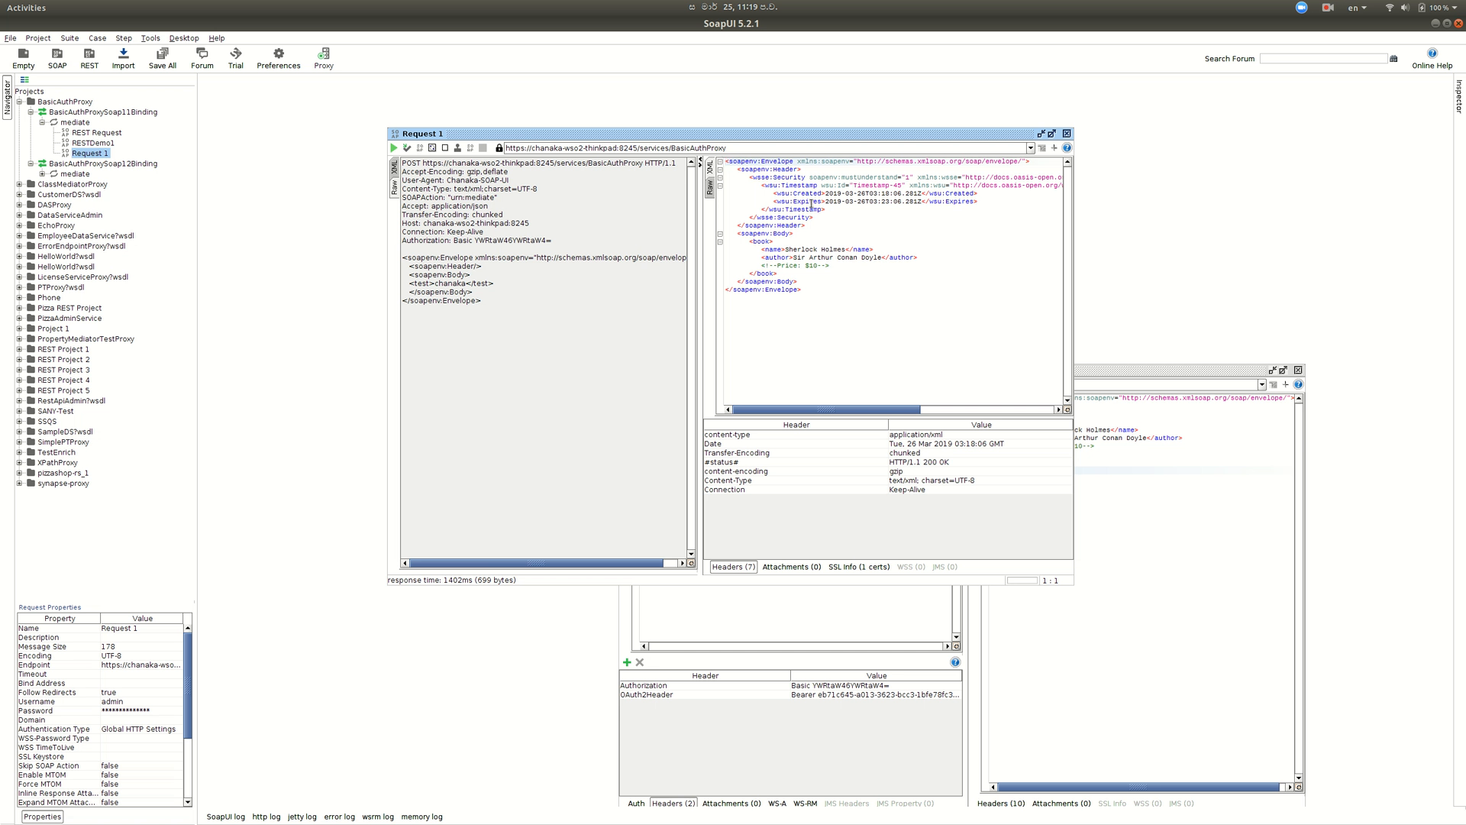
key("alt+Tab")
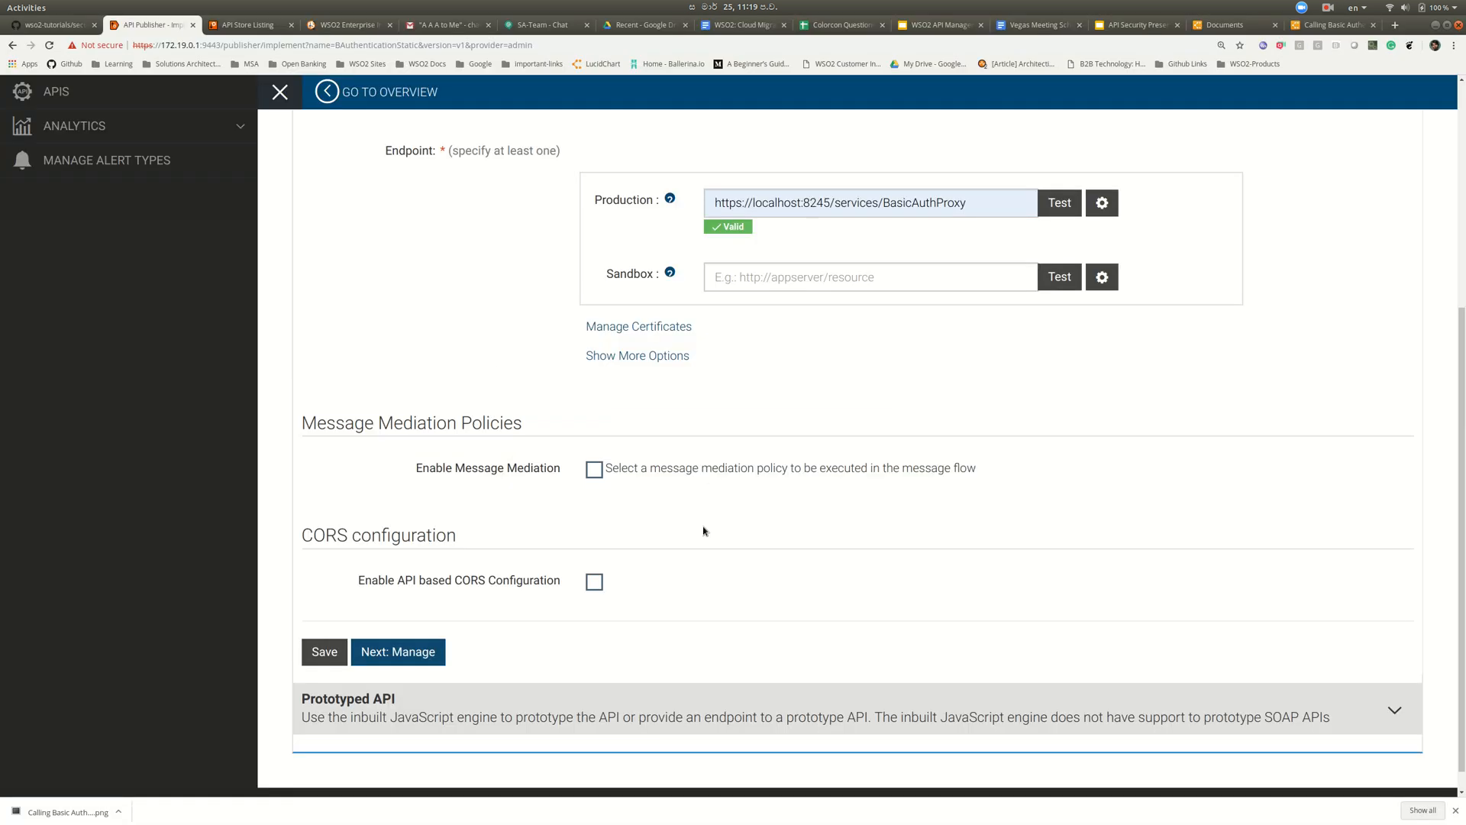
left_click(595, 470)
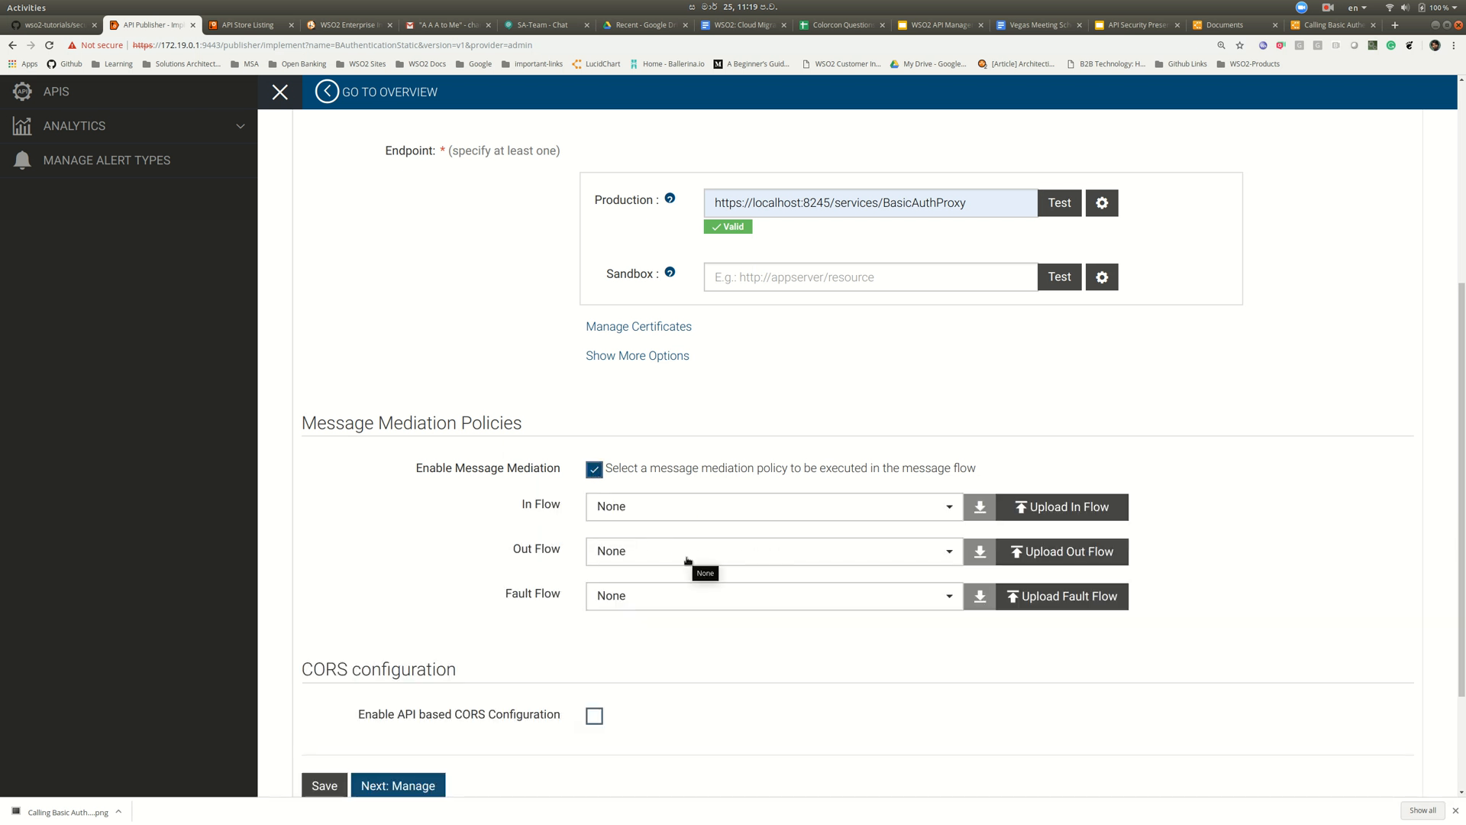
- Upload securityHeaderRemover.xml as the Out Flow mediation policy
left_click(1035, 553)
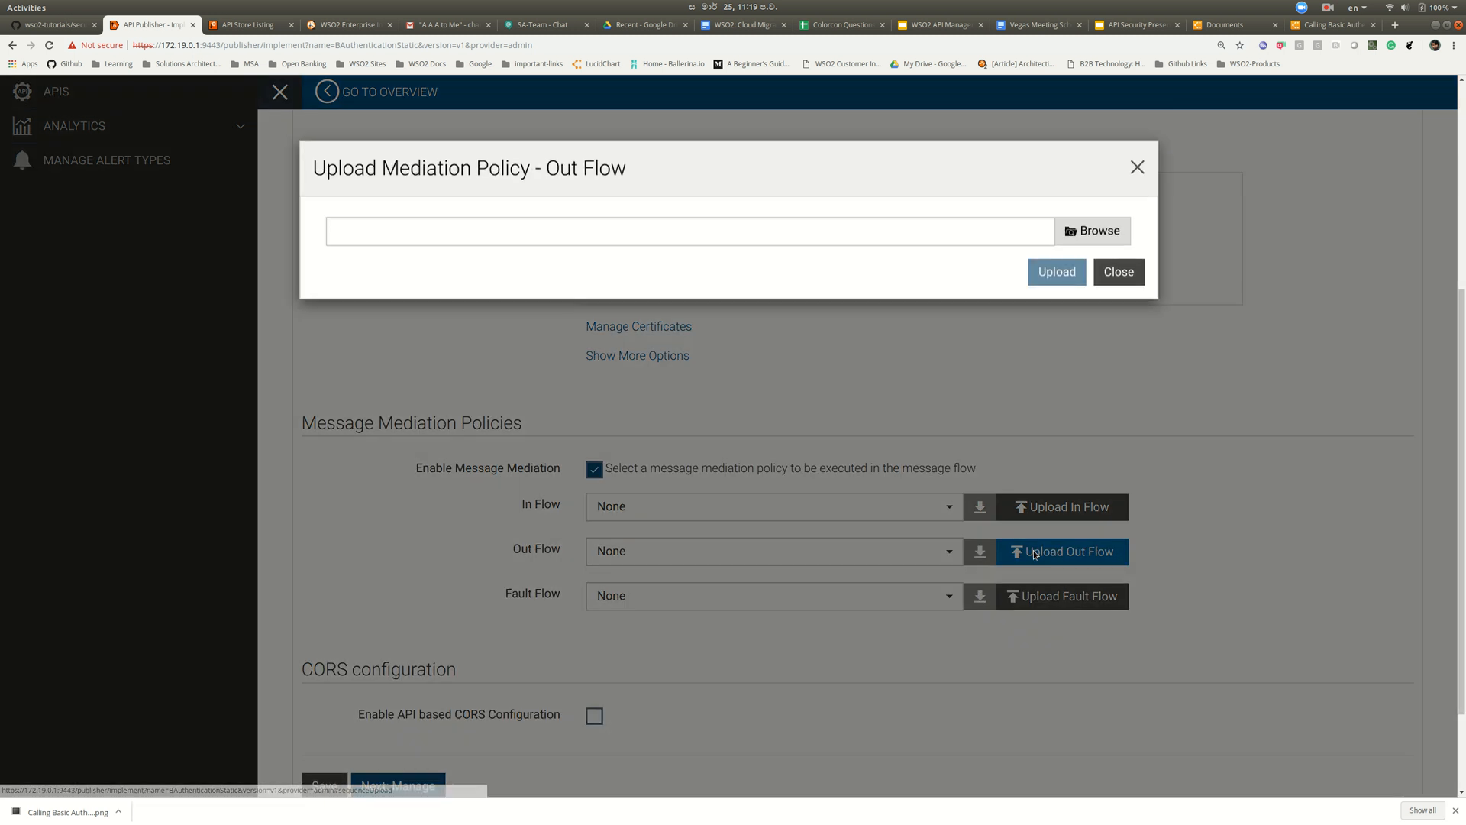
left_click(1073, 238)
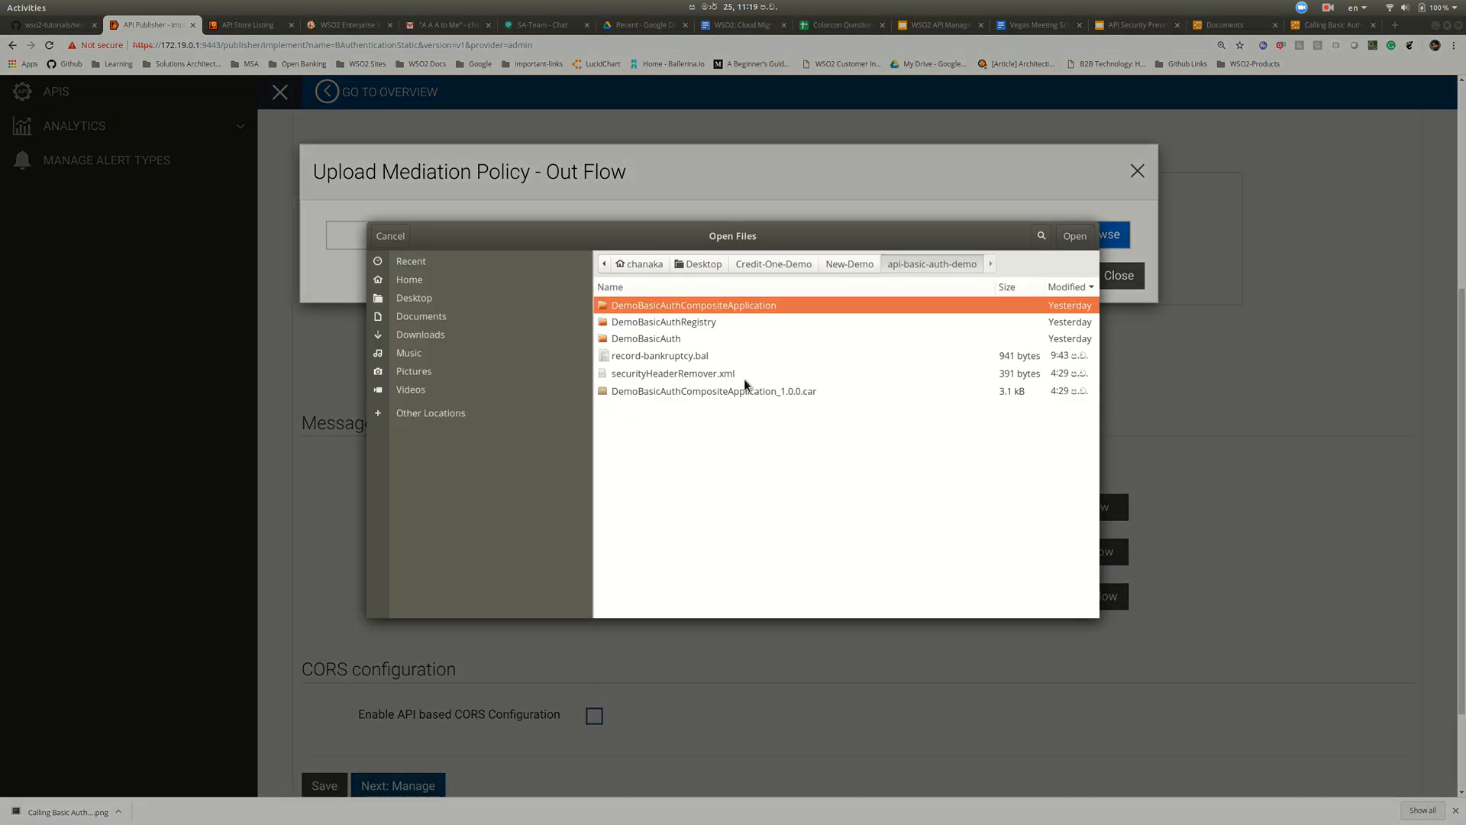
left_click(703, 374)
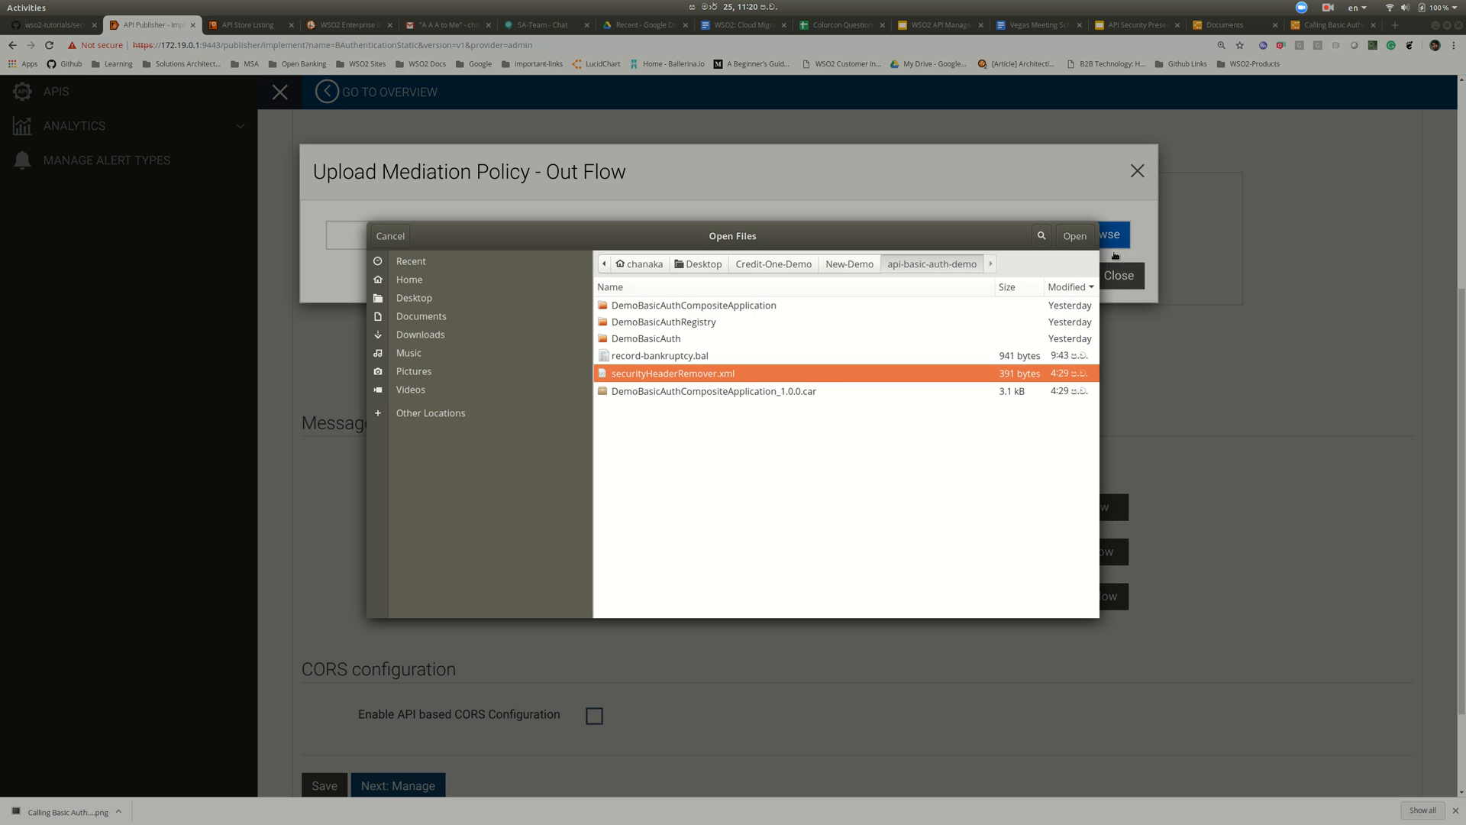
left_click(1073, 237)
left_click(1070, 276)
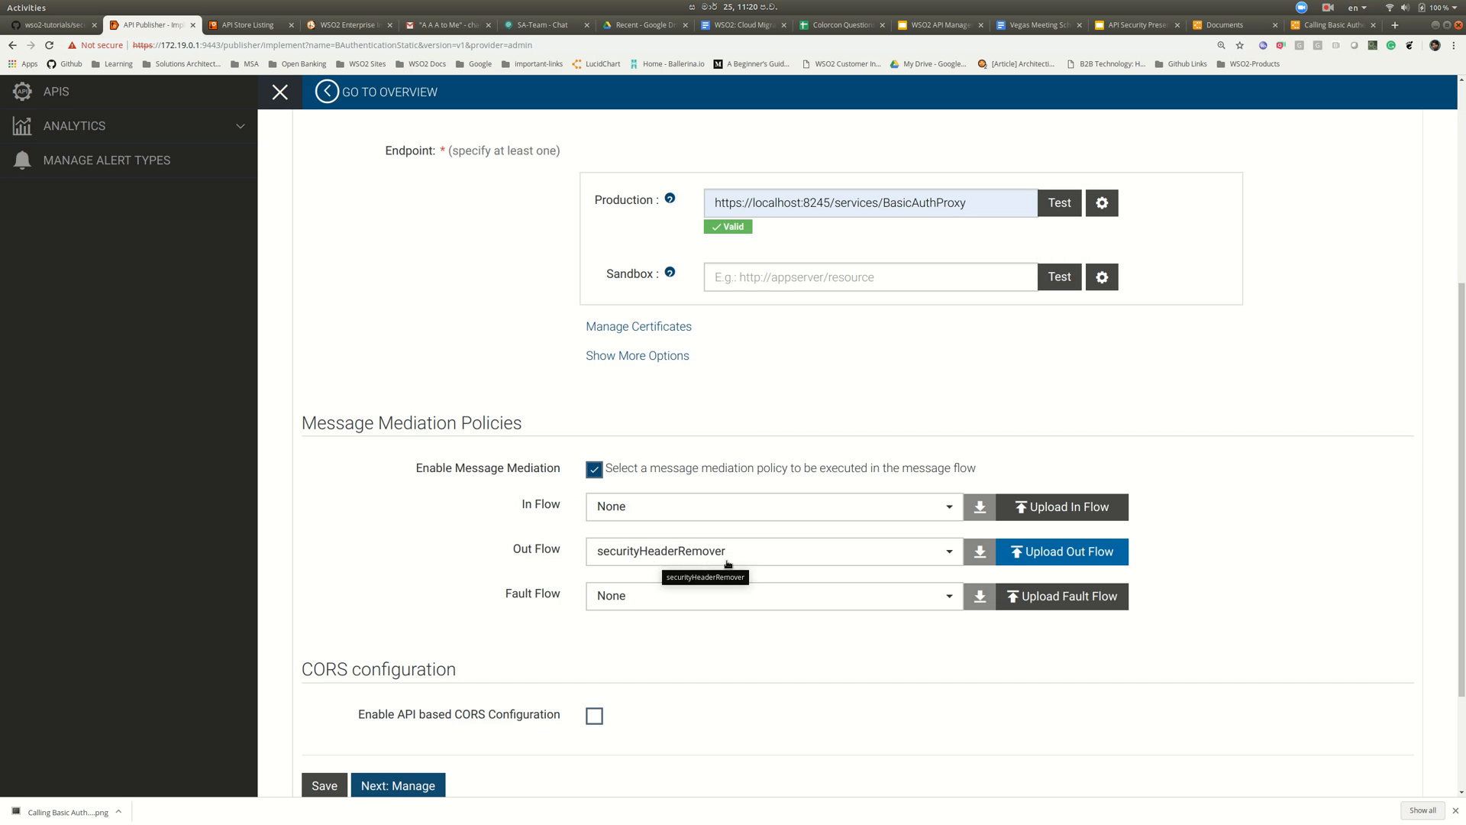
- Review the securityHeaderRemover.xml source on GitHub, then return to the Publisher page
left_click(50, 28)
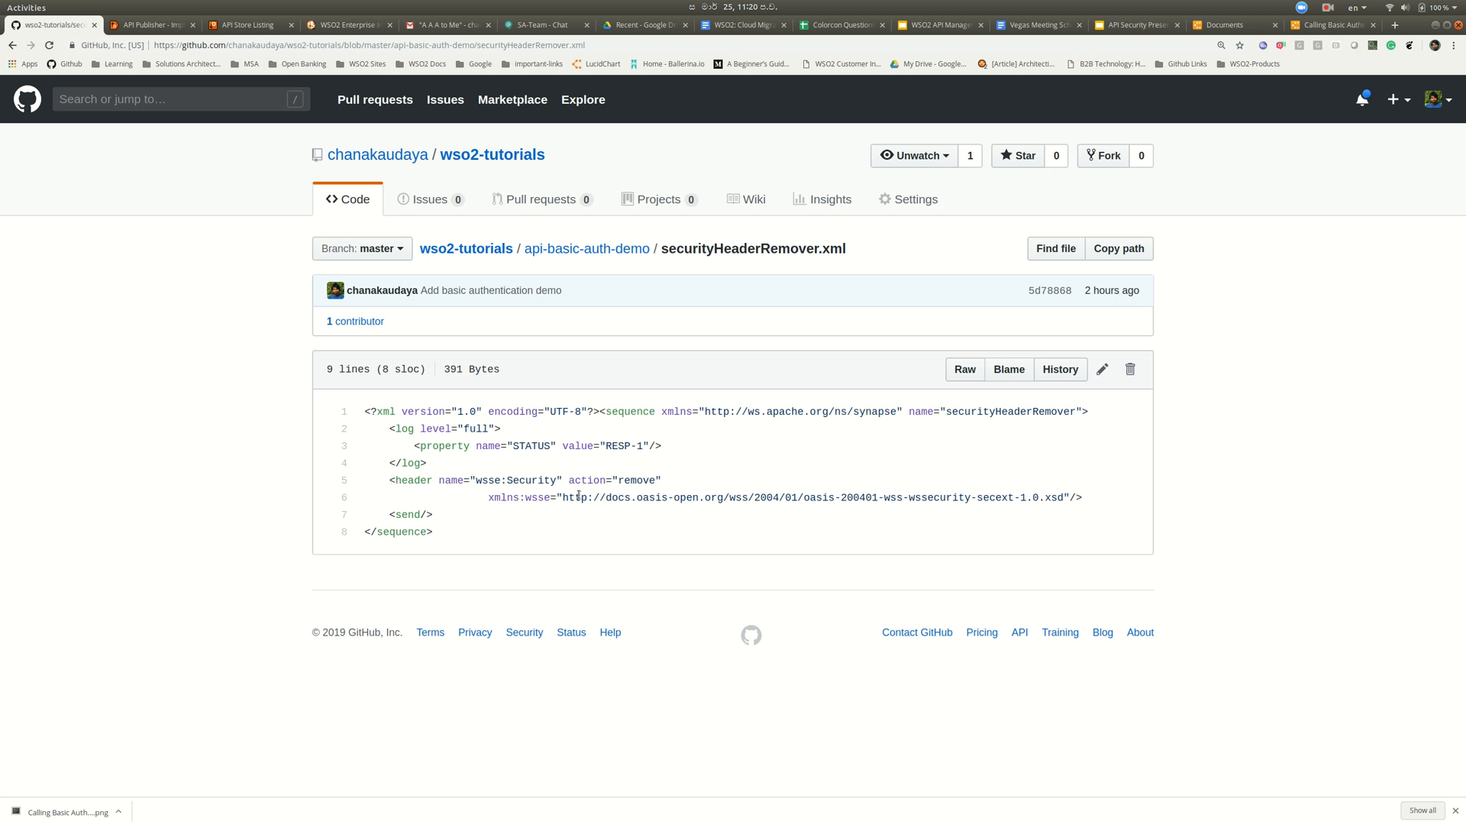
key("alt+Tab")
key("alt+Tab")
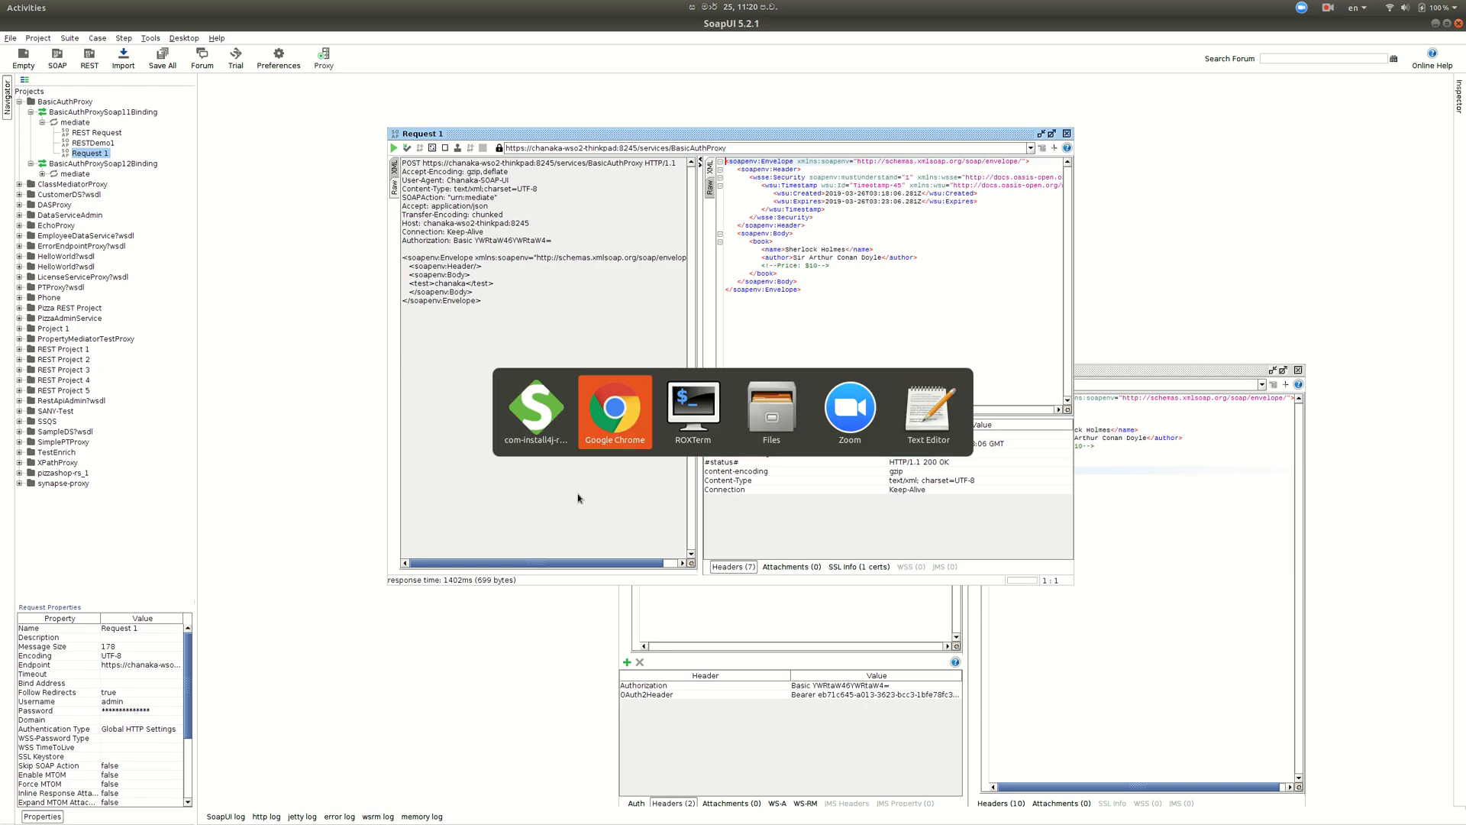
left_click(139, 31)
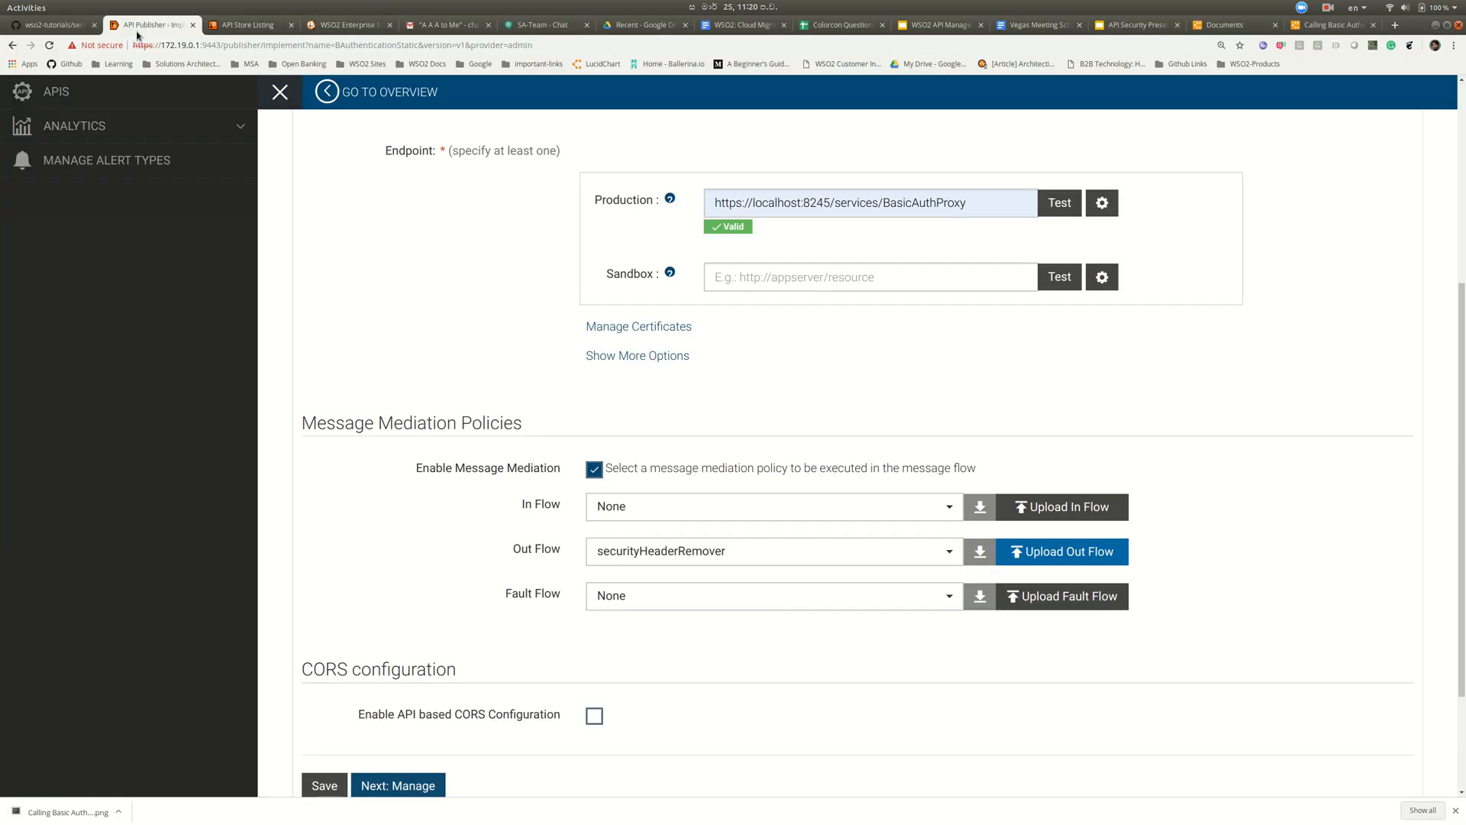
- Allow the Unlimited and Gold tiers, publish BAuthenticationStatic v1, and go to the API Store listing
scroll(514, 381, "down", 2)
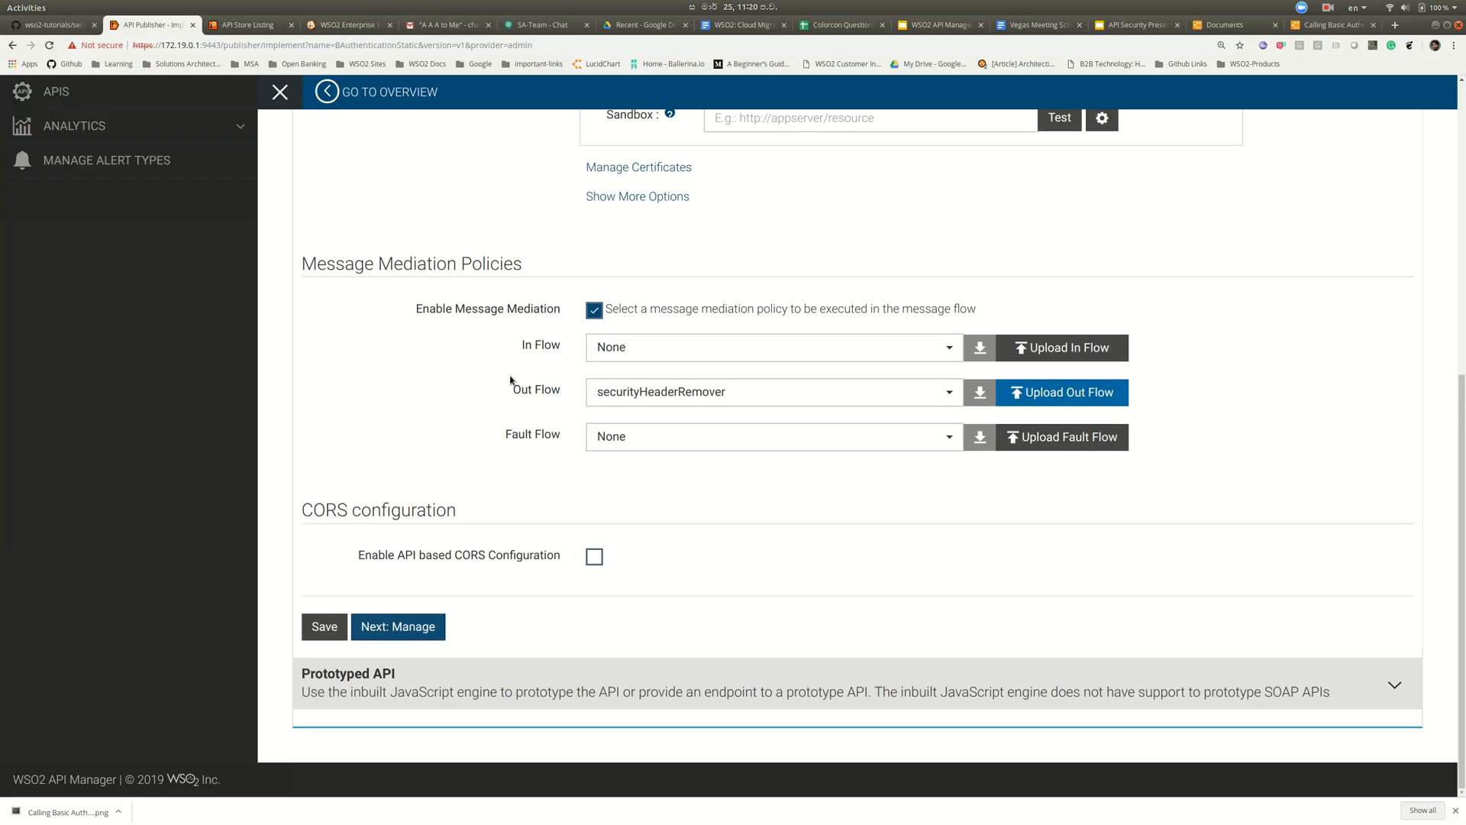
left_click(405, 627)
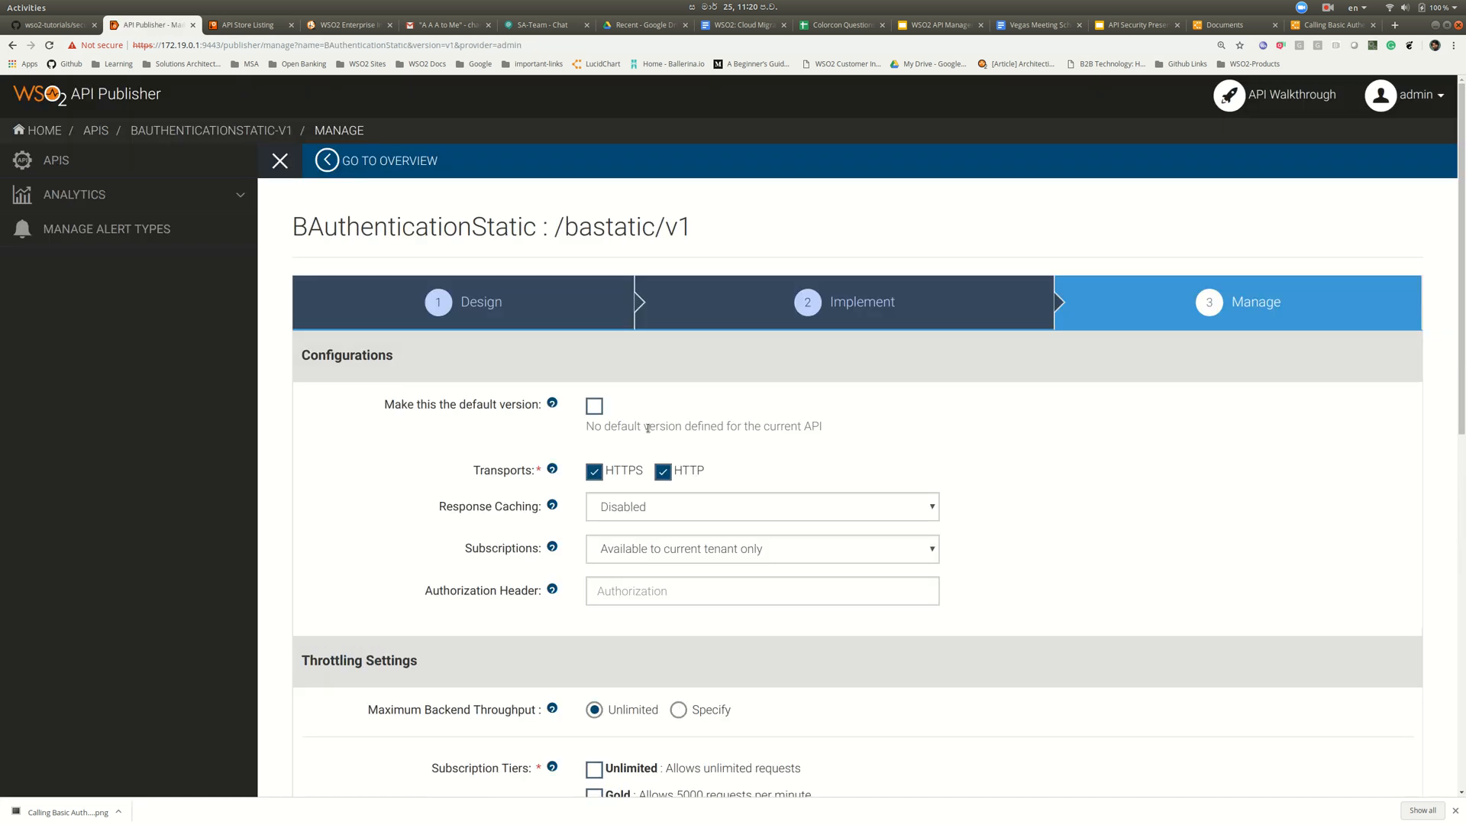
scroll(648, 432, "down", 3)
left_click(597, 569)
left_click(596, 596)
scroll(935, 537, "down", 3)
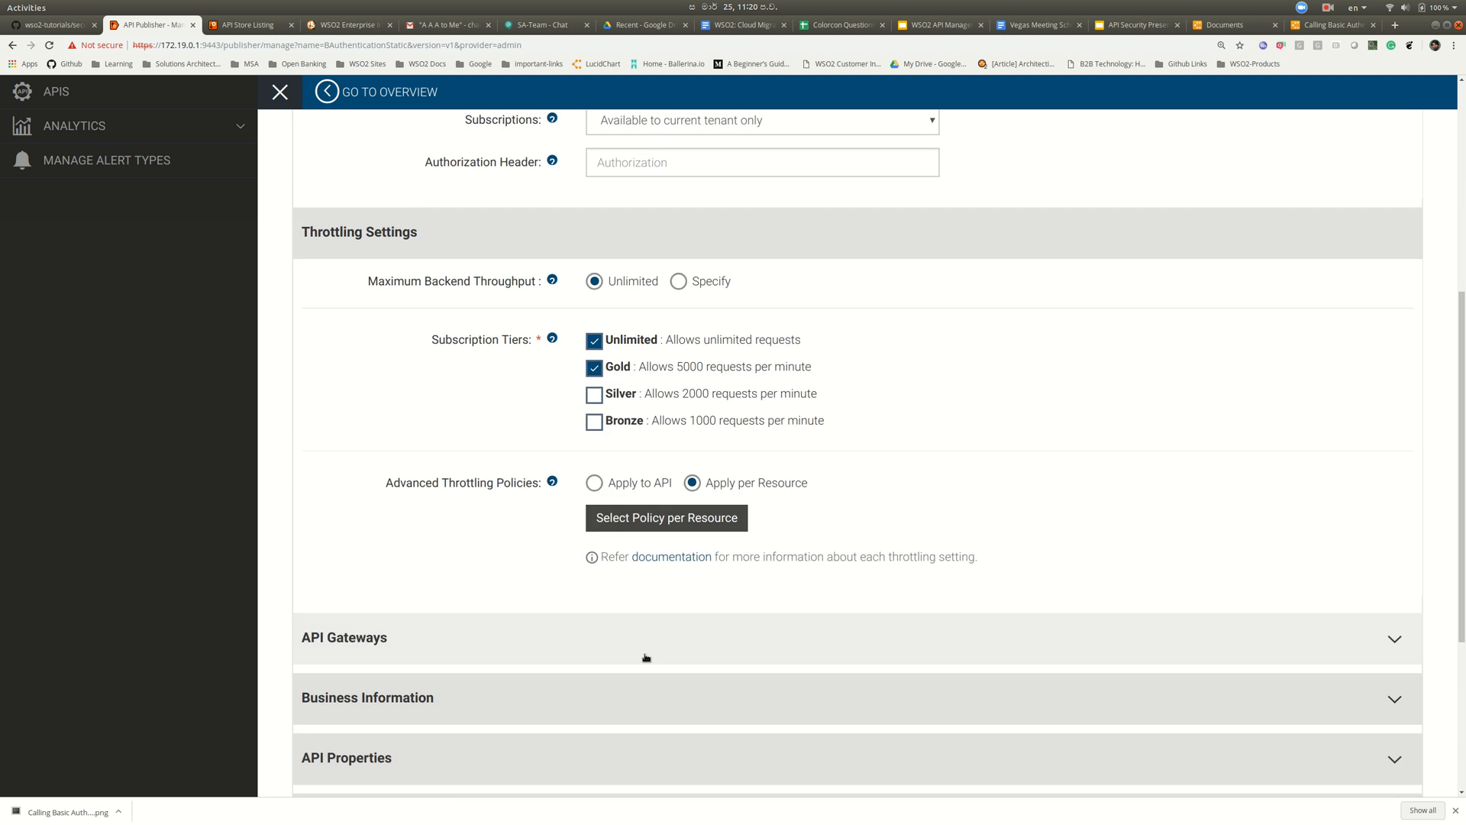
scroll(644, 658, "down", 4)
left_click(381, 695)
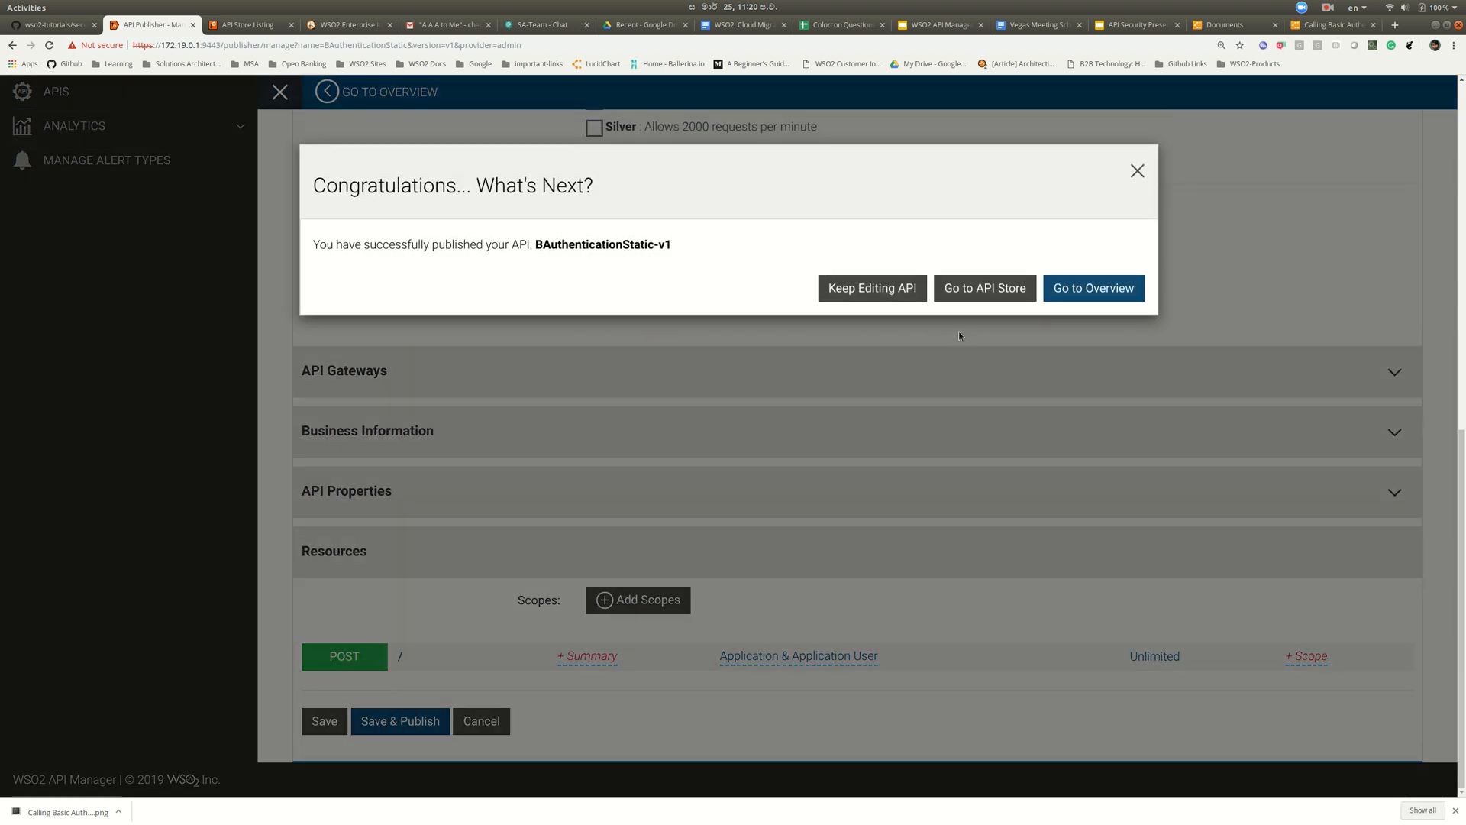
left_click(1060, 291)
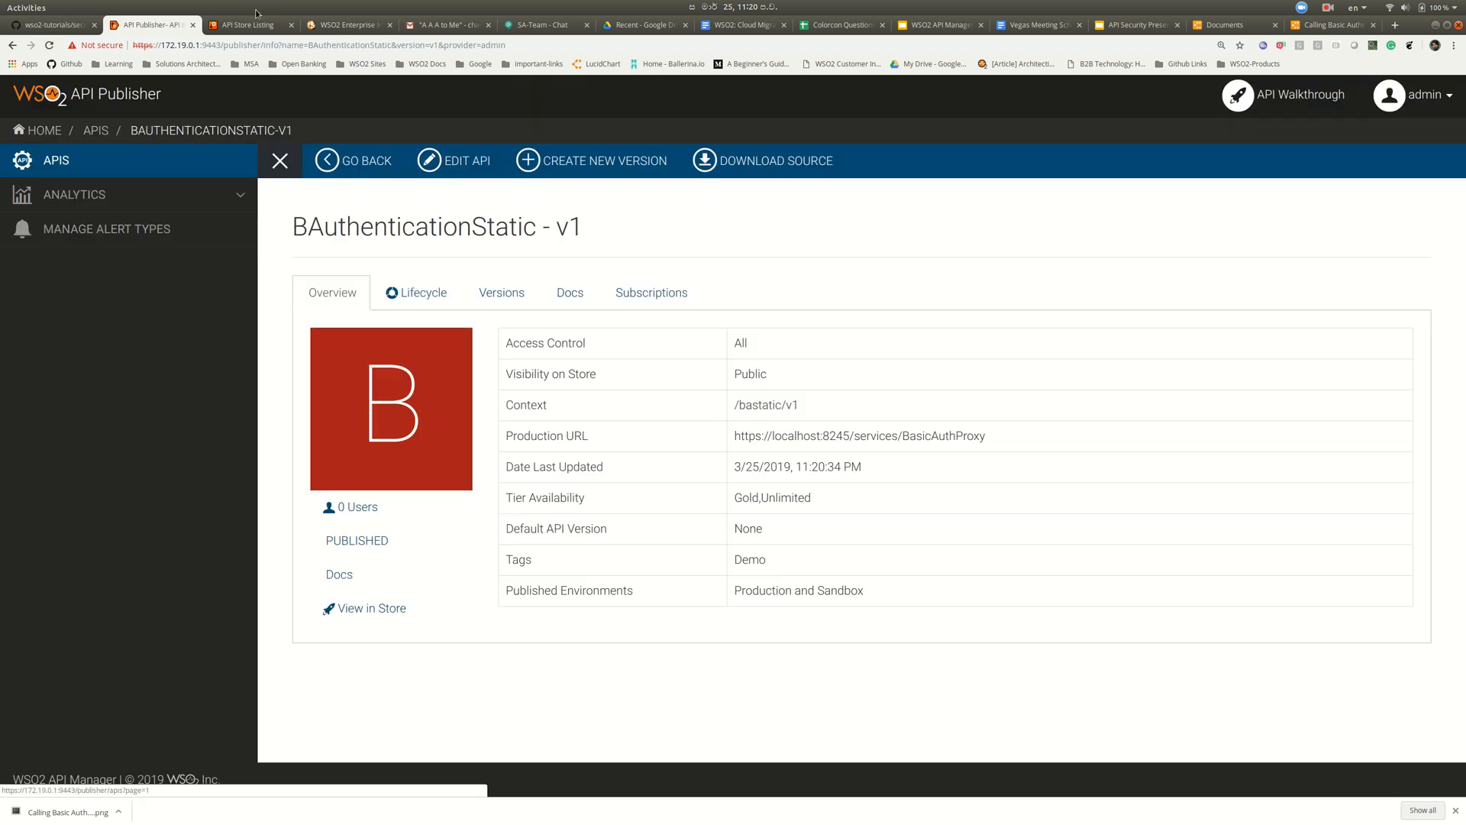
left_click(248, 25)
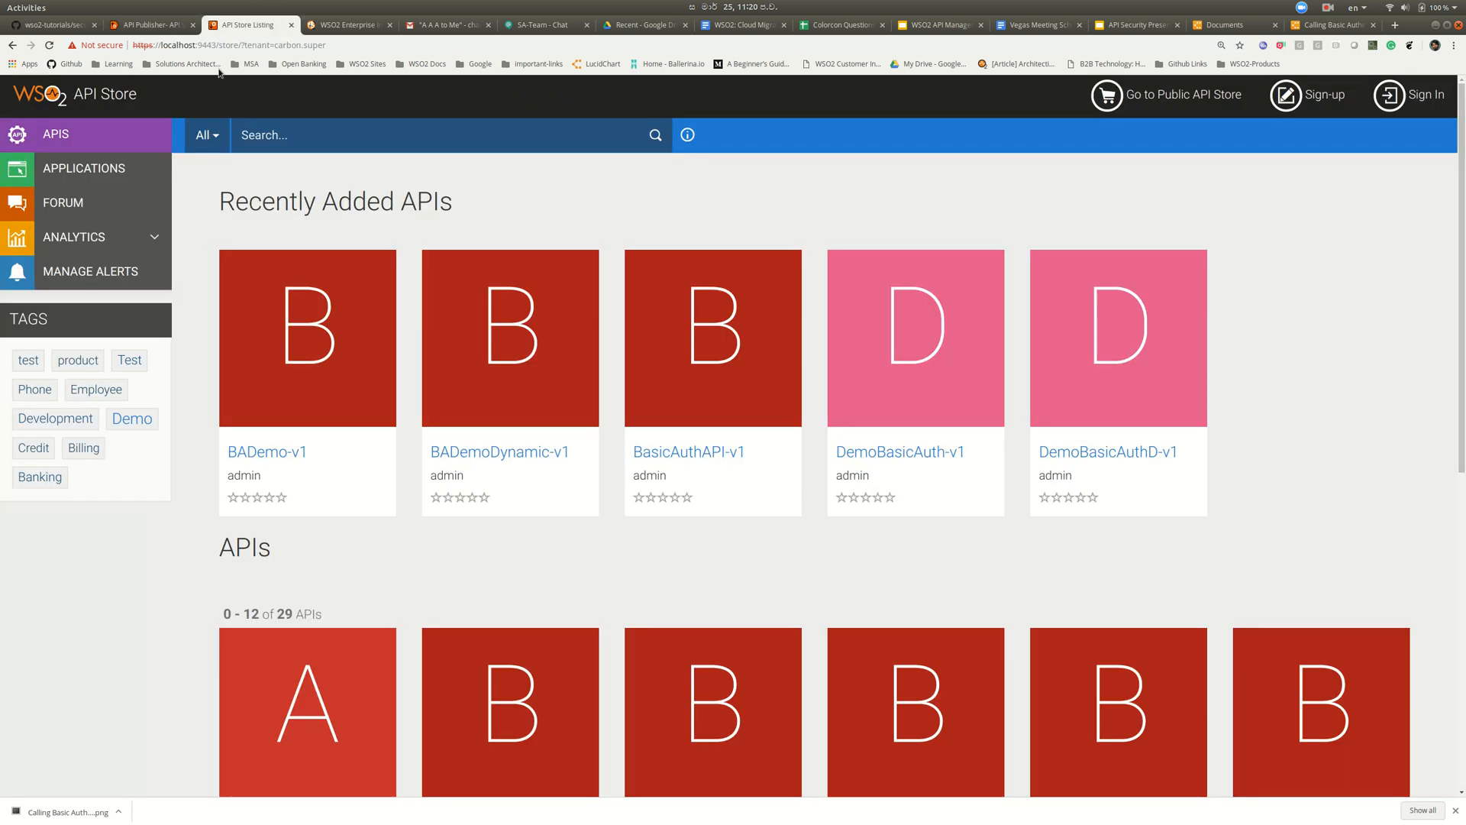
- Open BAuthenticationStatic in the refreshed Store and sign in with the admin credentials
left_click(75, 138)
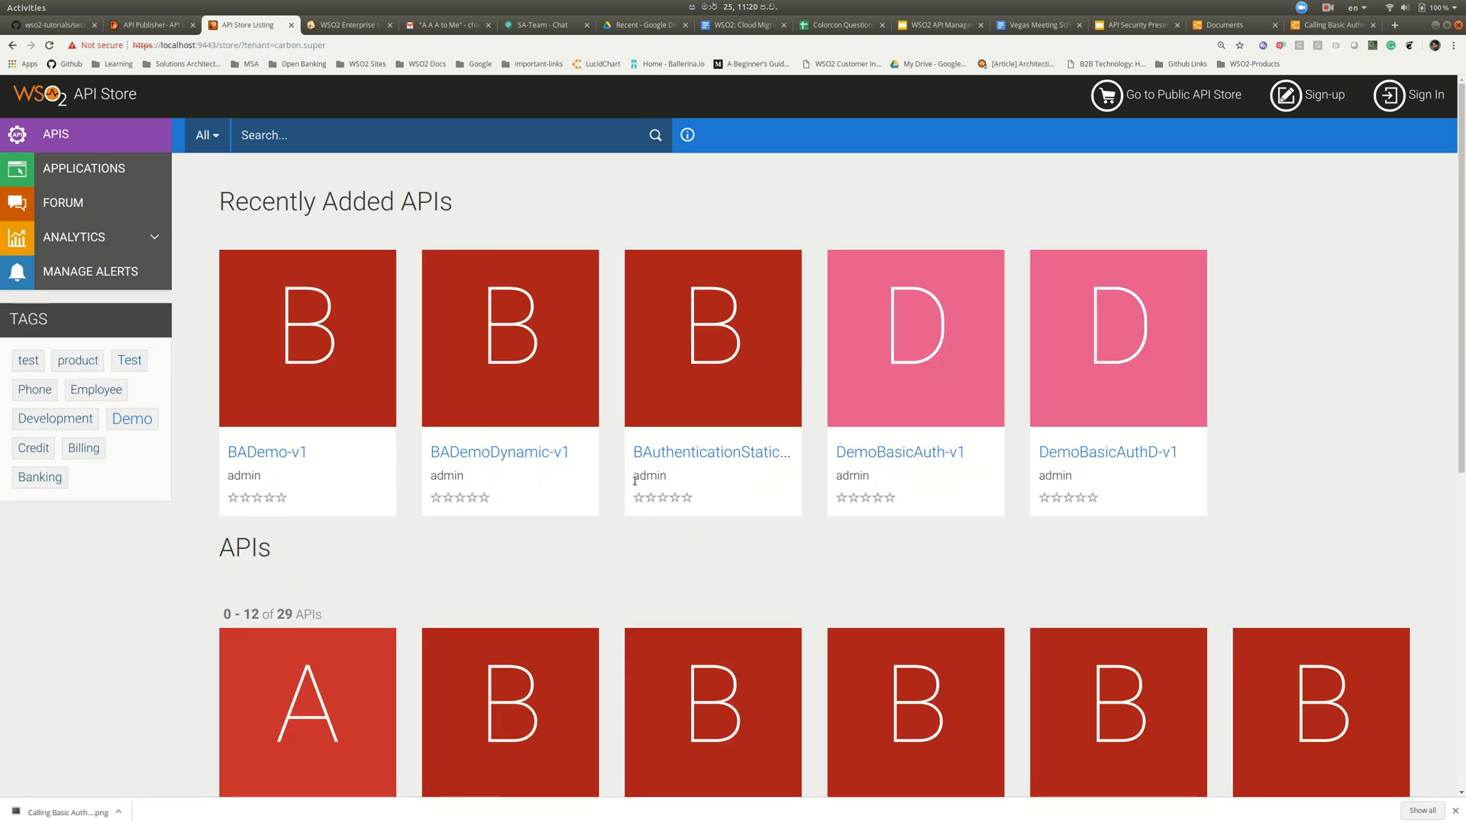
left_click(704, 455)
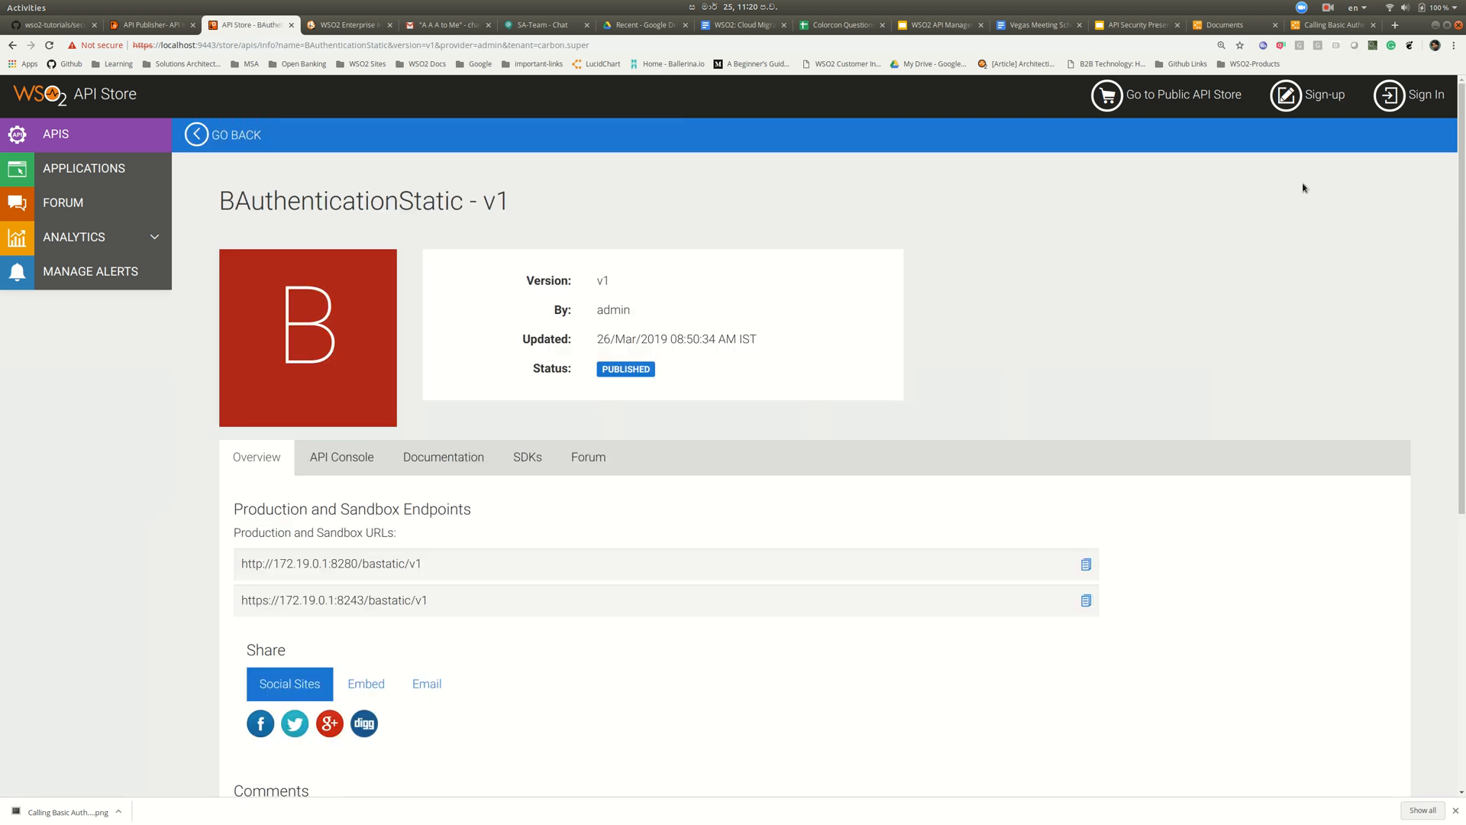
left_click(1395, 108)
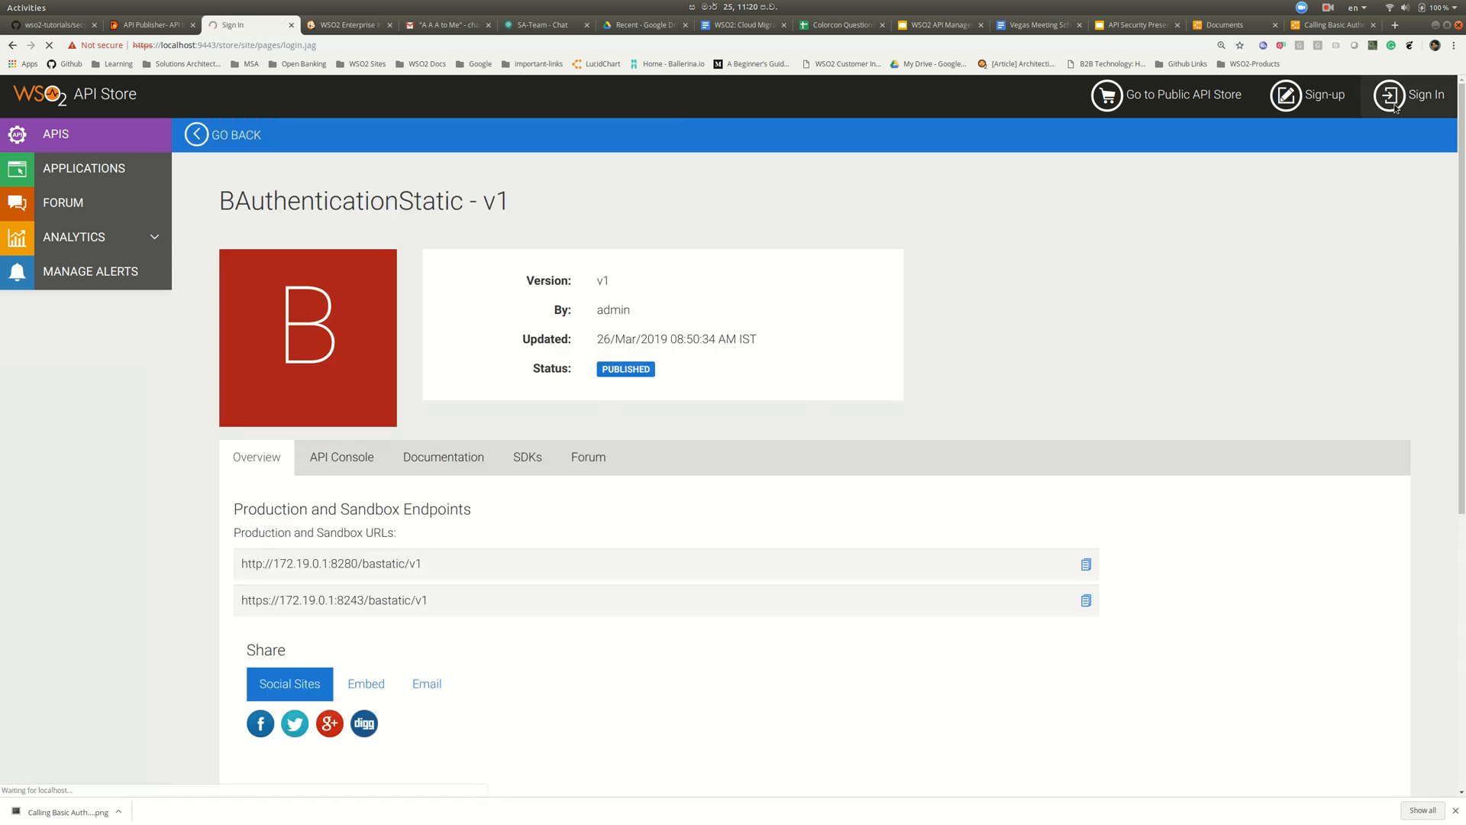
type("admin")
key("Tab")
type("admin")
key("Return")
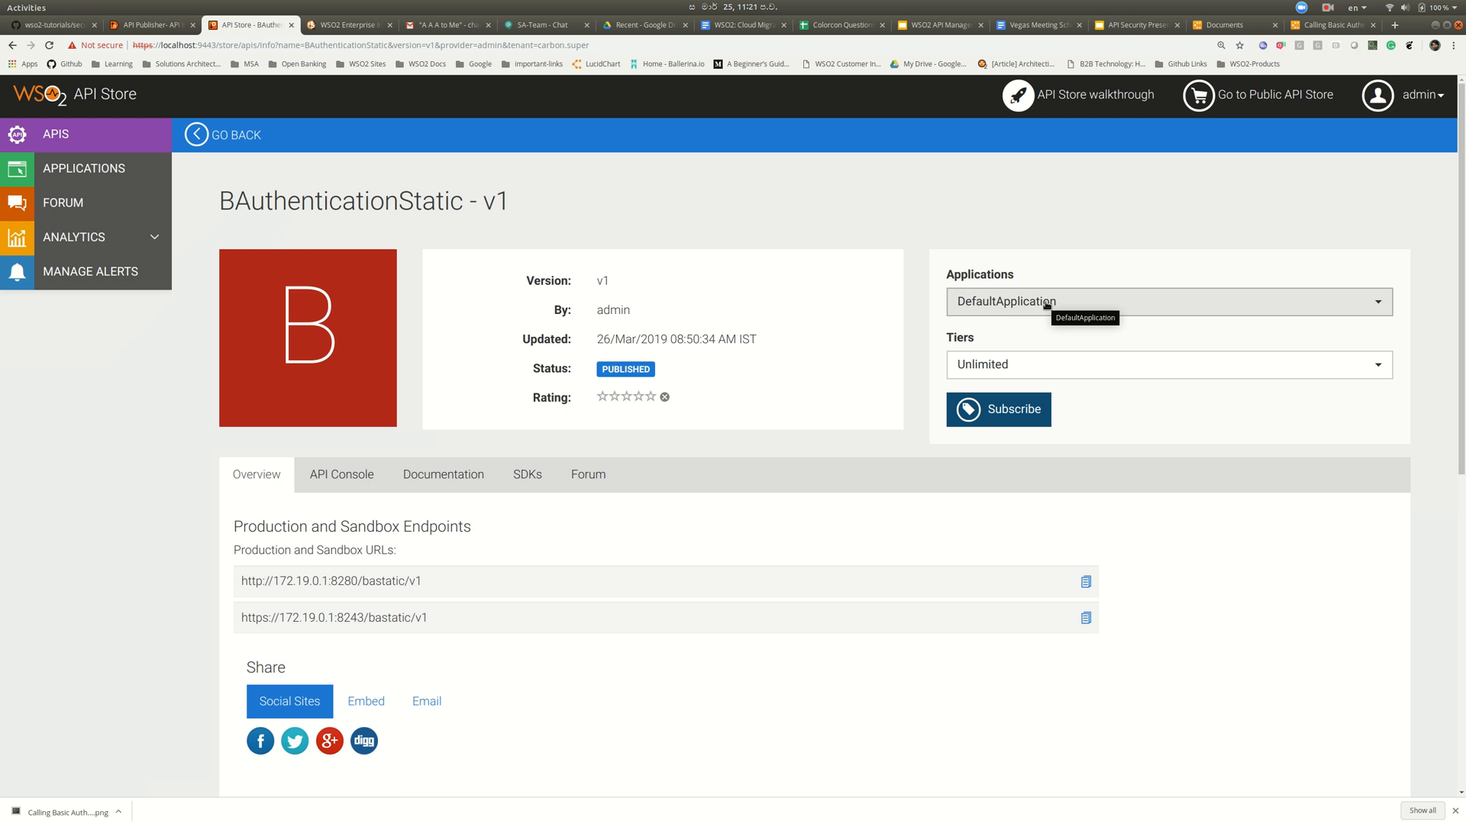
- Subscribe the default application to the API and copy its https endpoint URL
left_click(993, 419)
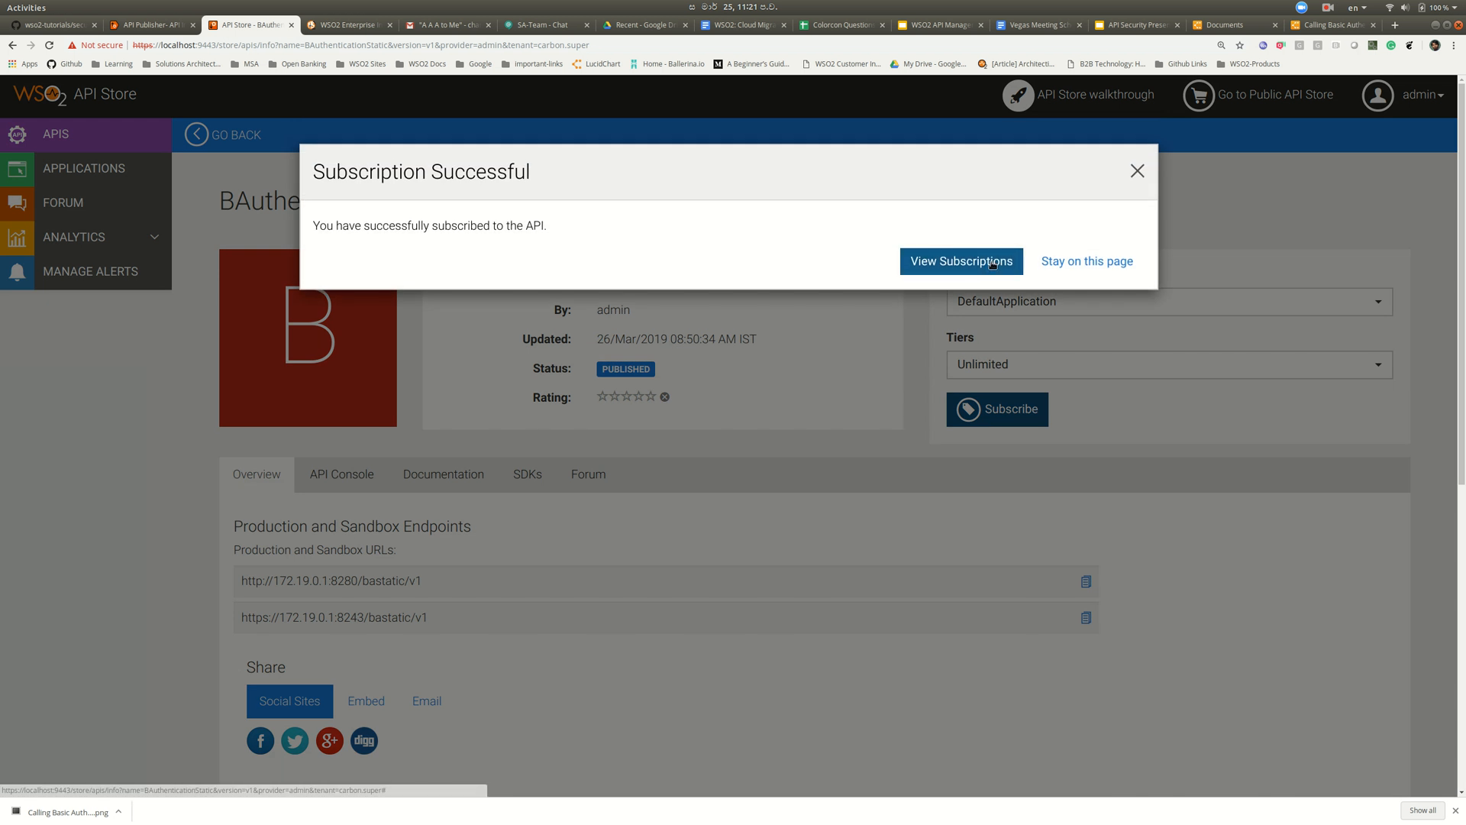
left_click(1055, 261)
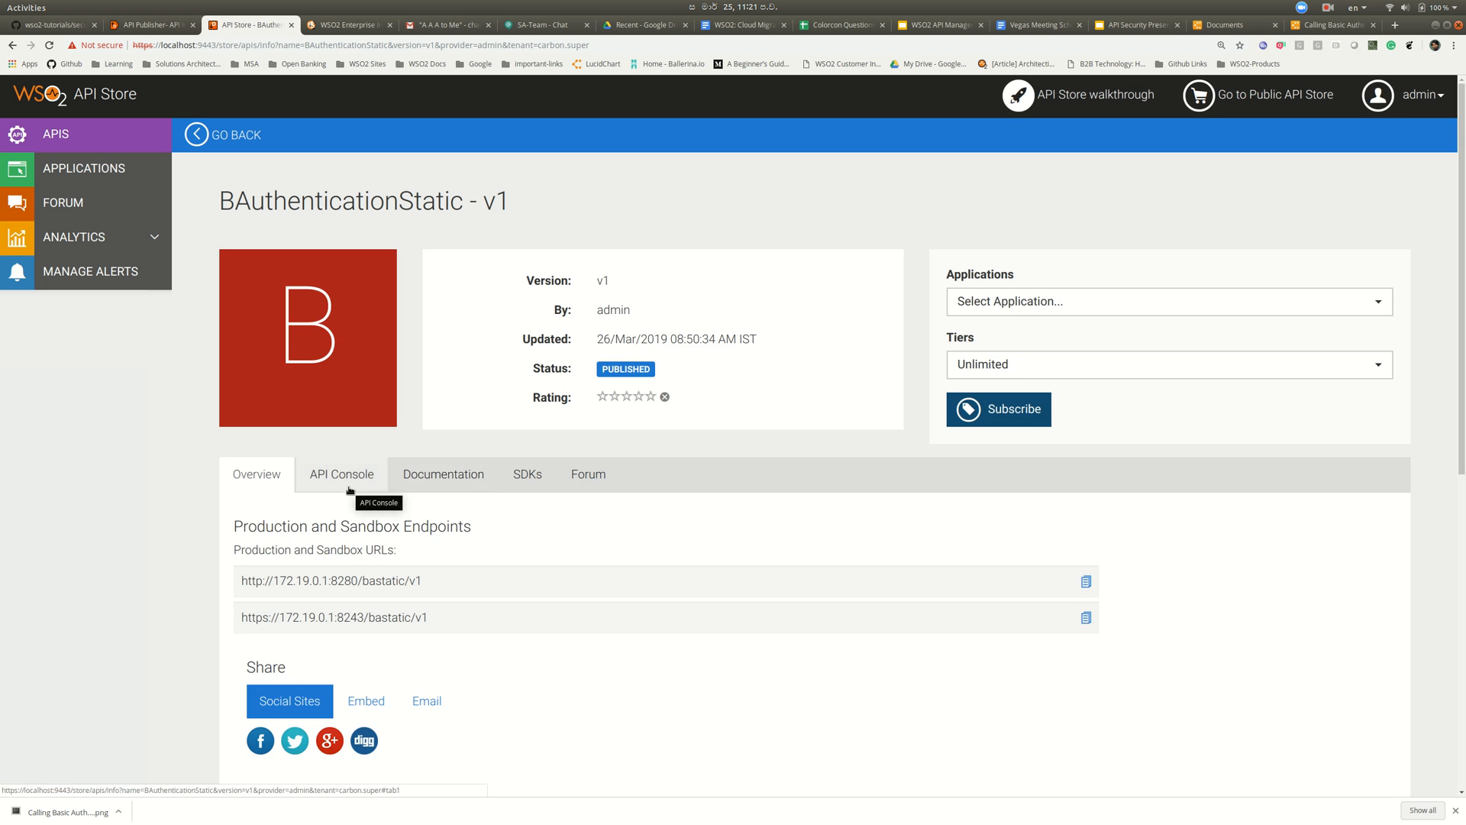
triple_click(376, 581)
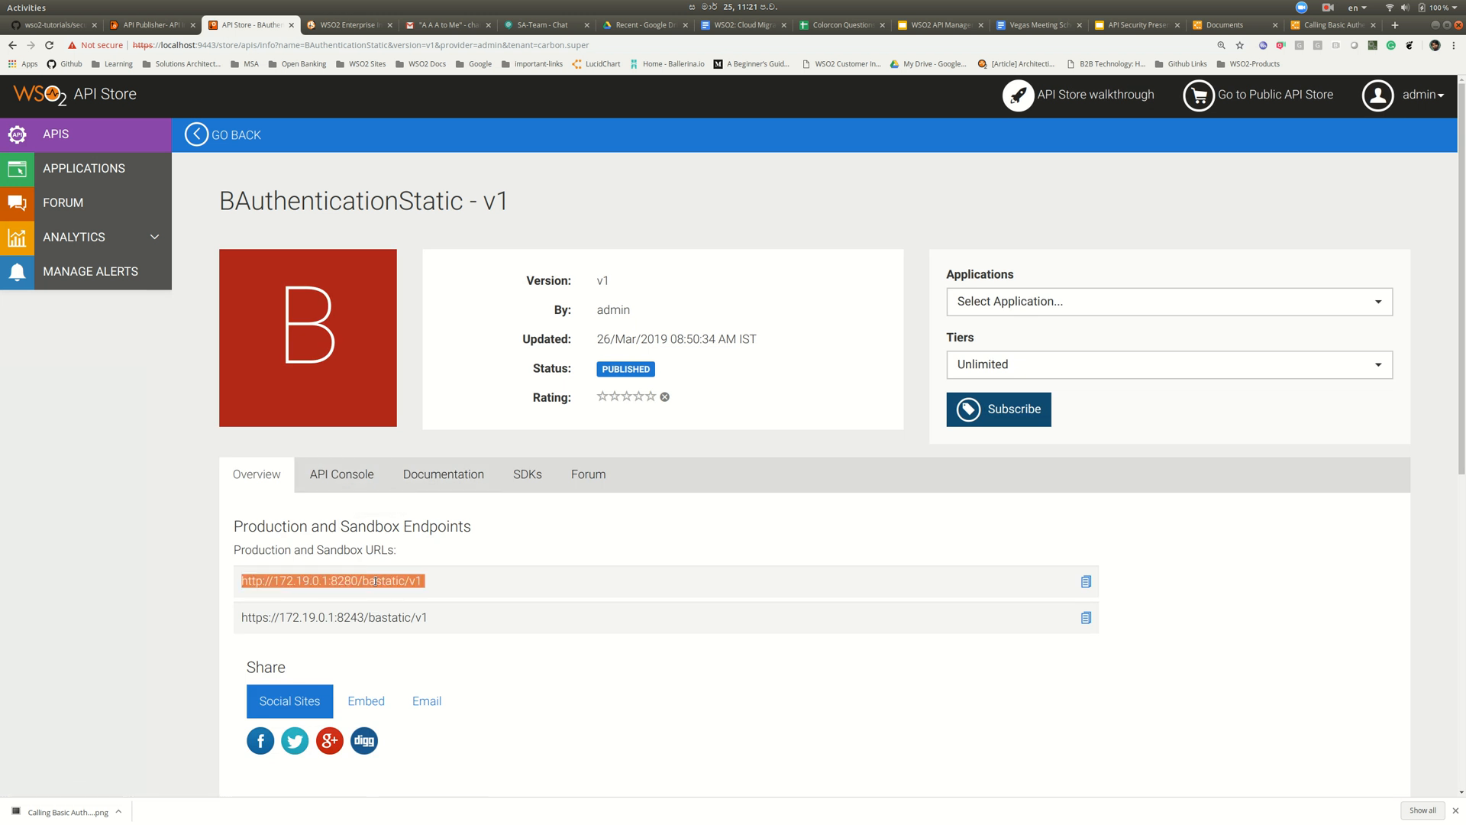
triple_click(376, 616)
key("ctrl+c")
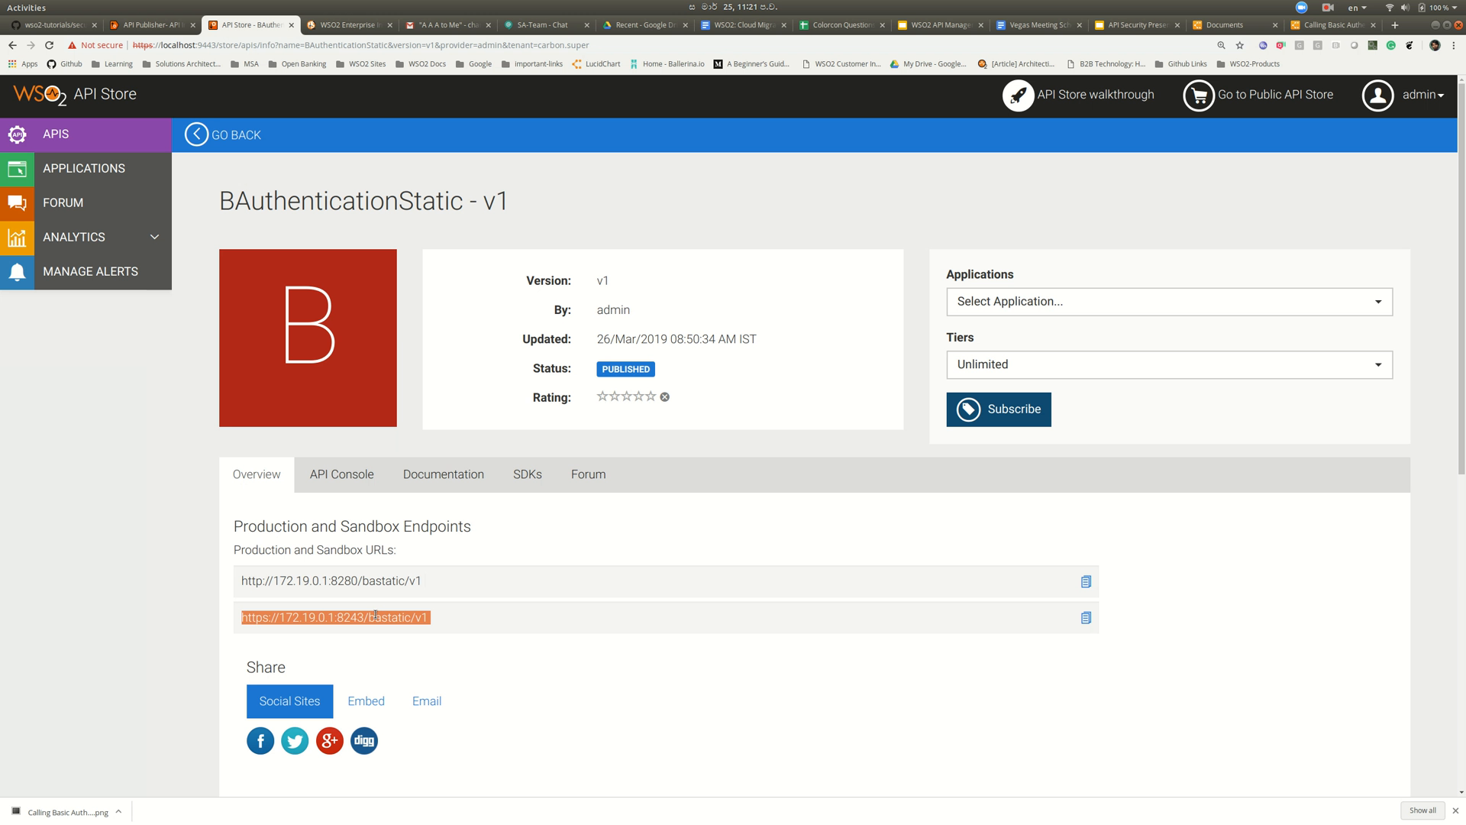
key("alt+Tab")
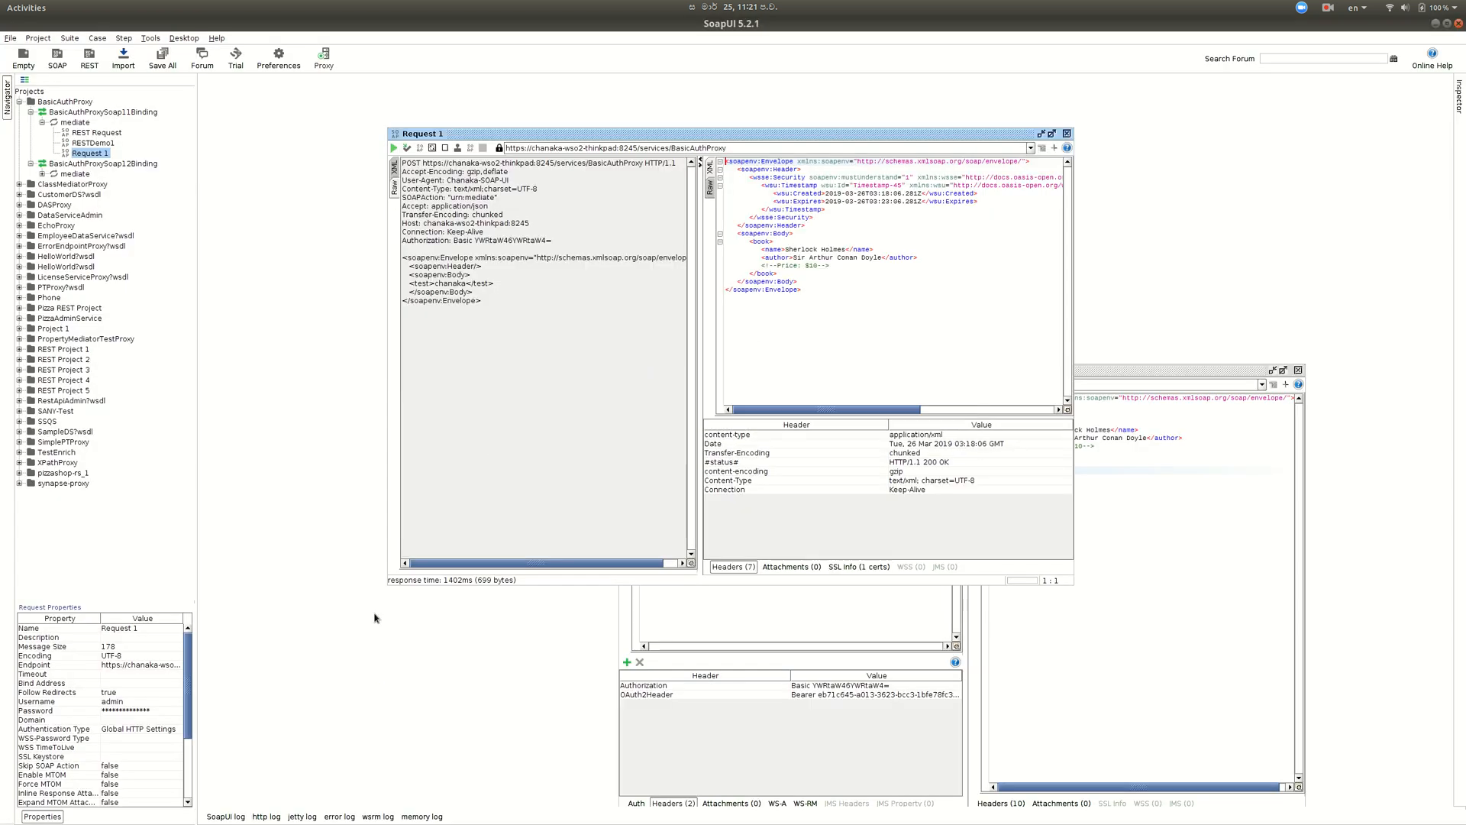
left_click(1107, 416)
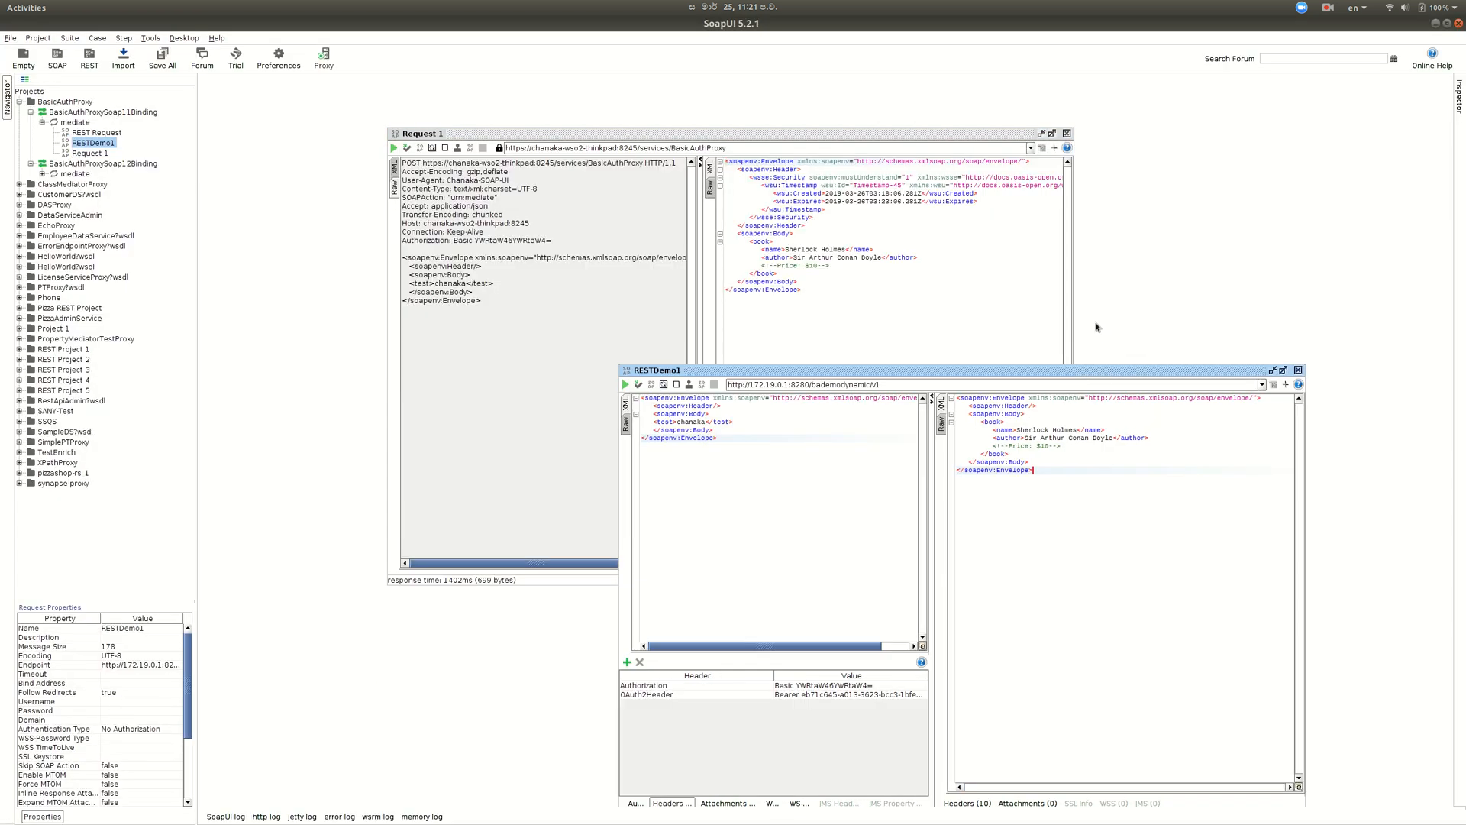
left_click_drag(1100, 377, 828, 146)
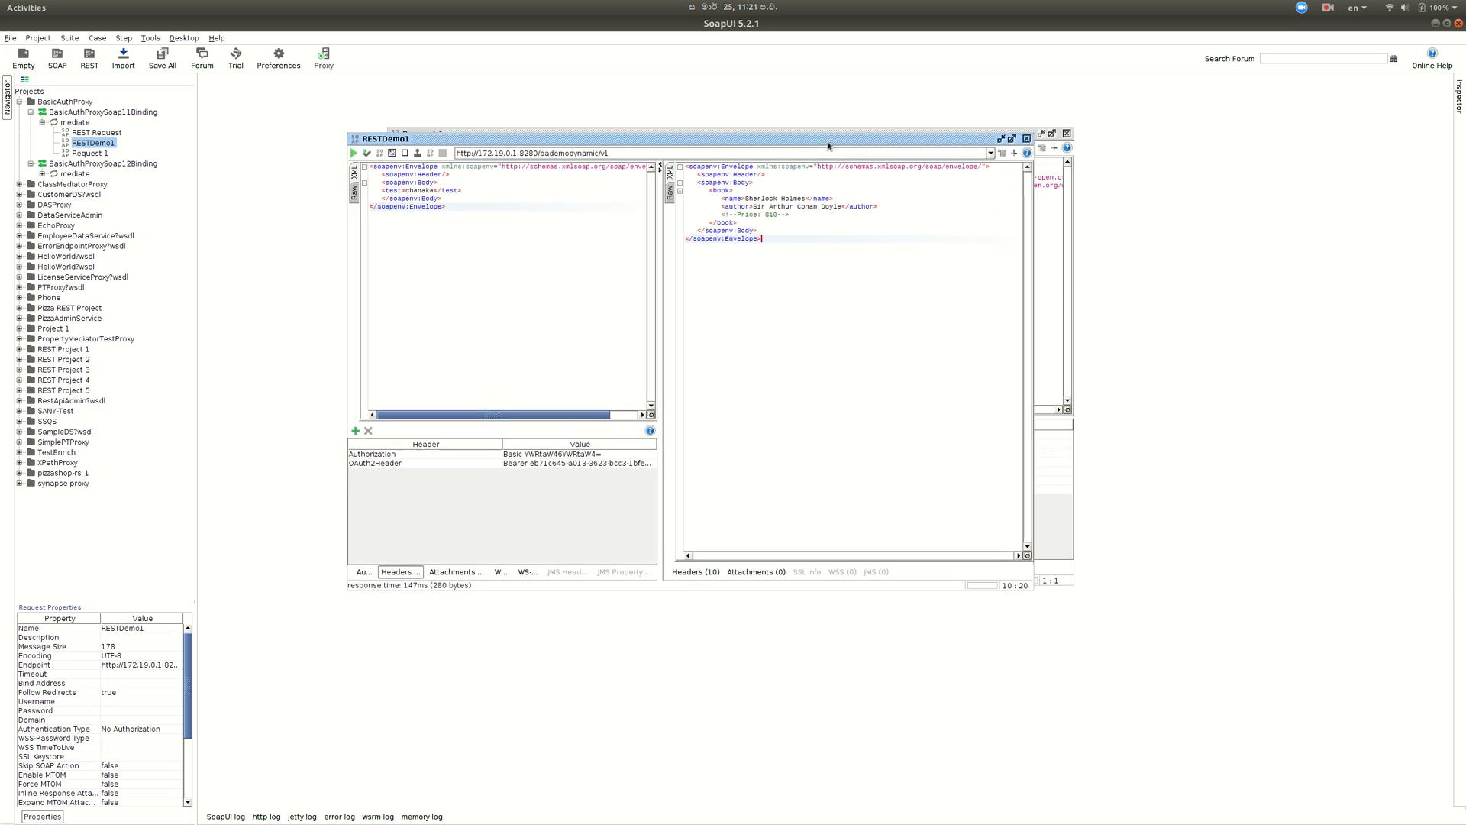
triple_click(624, 156)
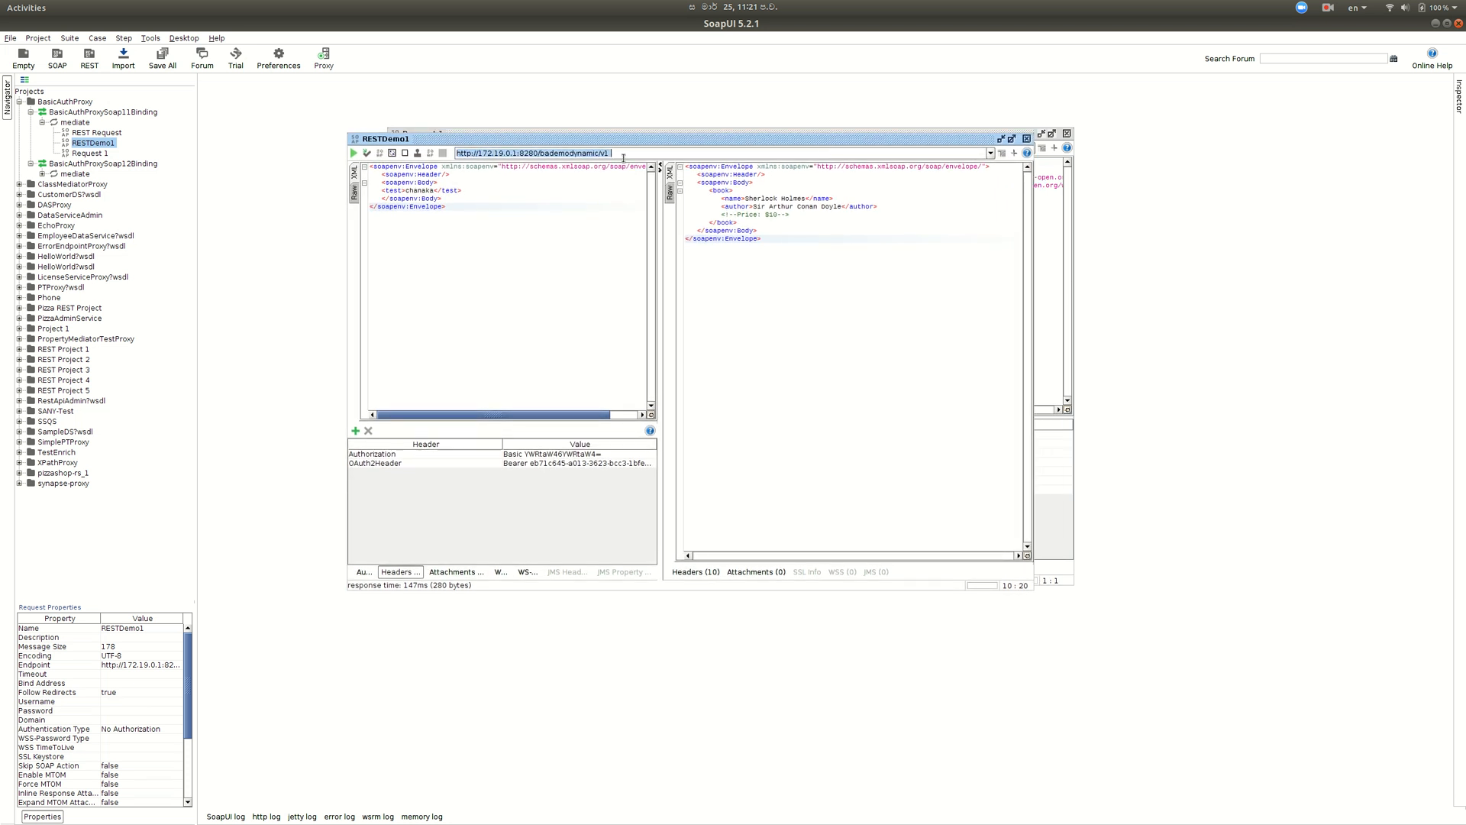
key("ctrl+v")
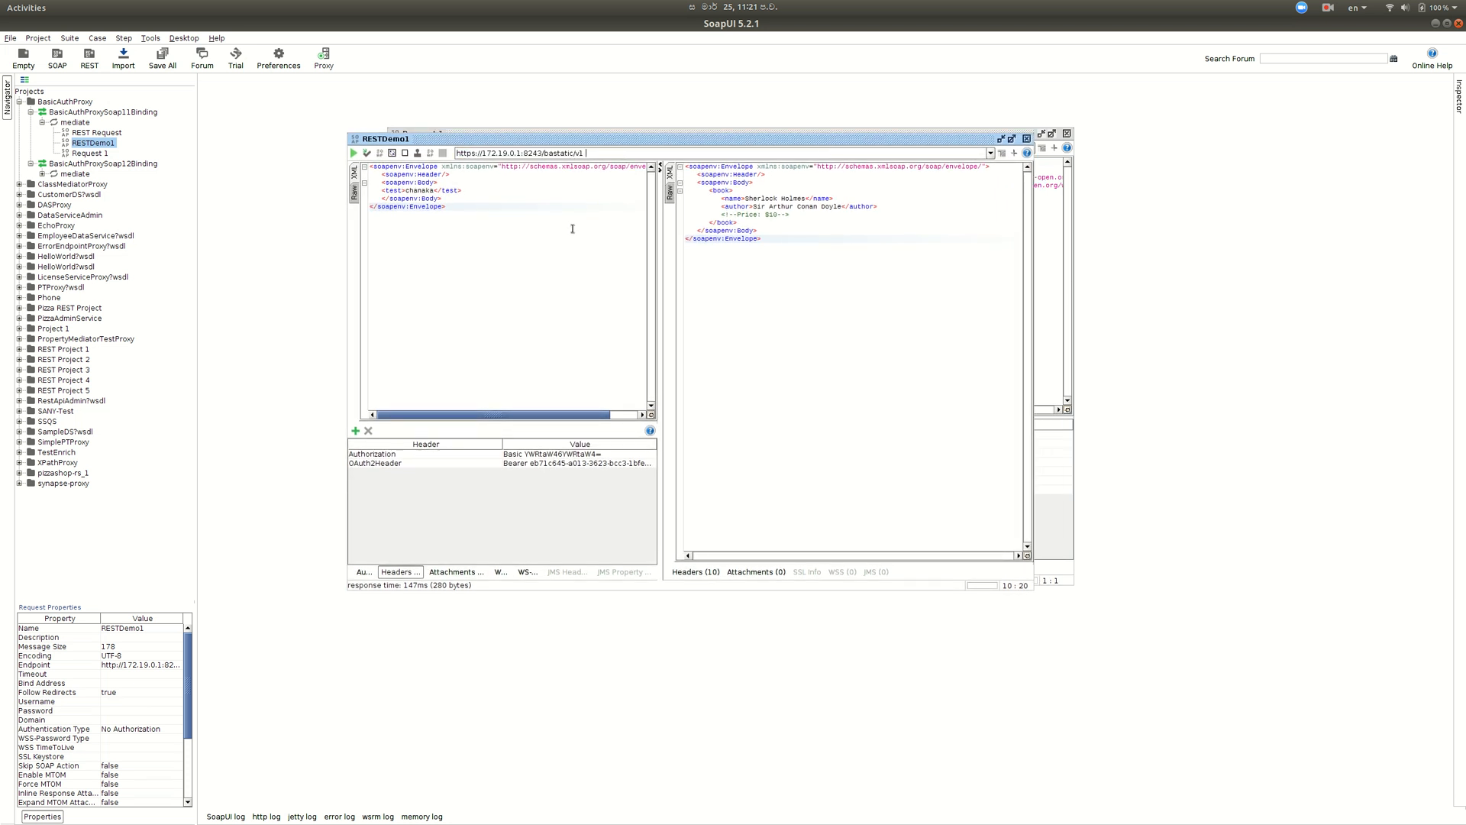
left_click(467, 214)
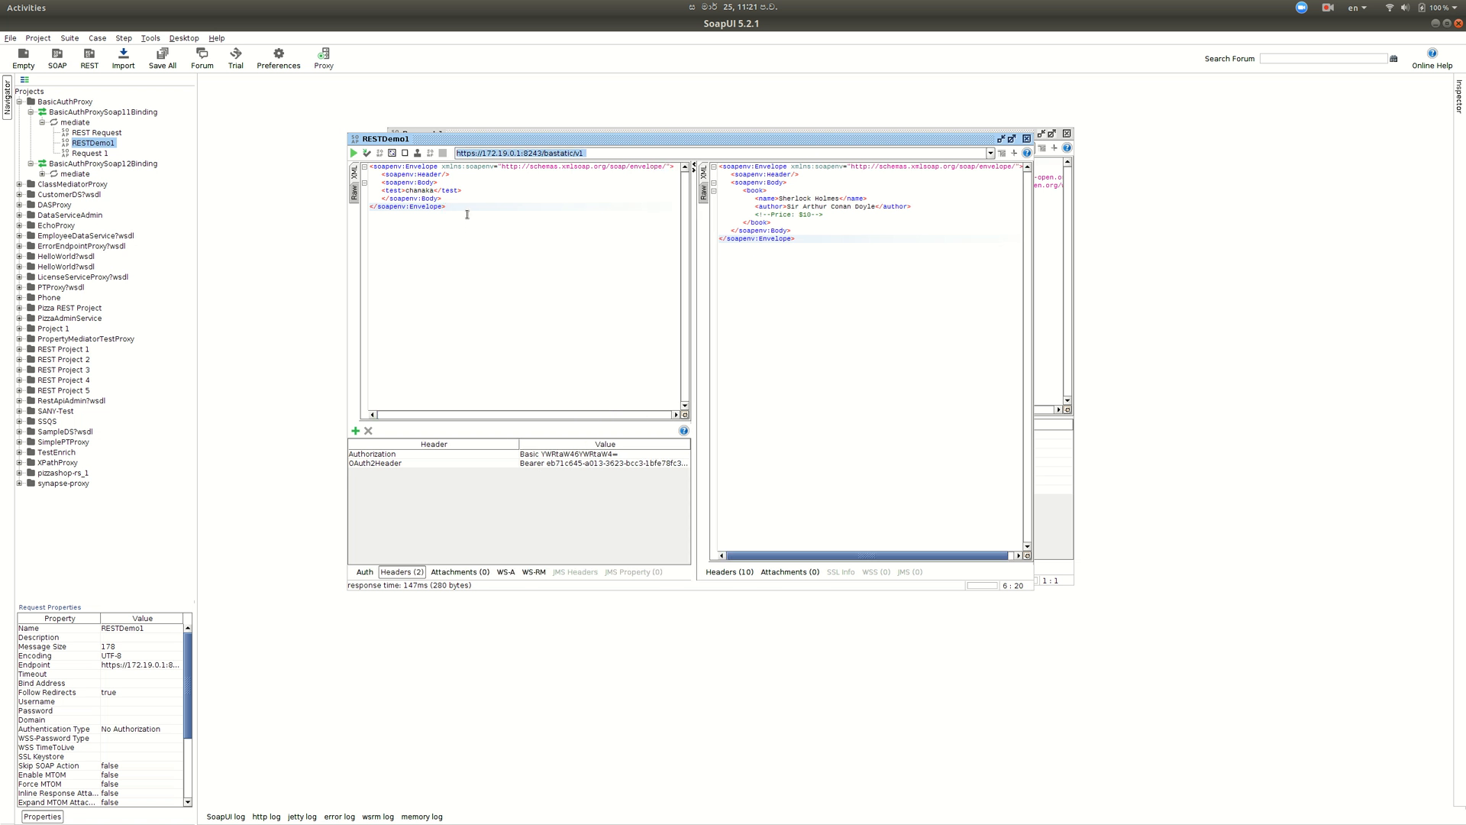
- Remove the OAuth2Header and Authorization headers, then open the Store's API console
left_click(462, 464)
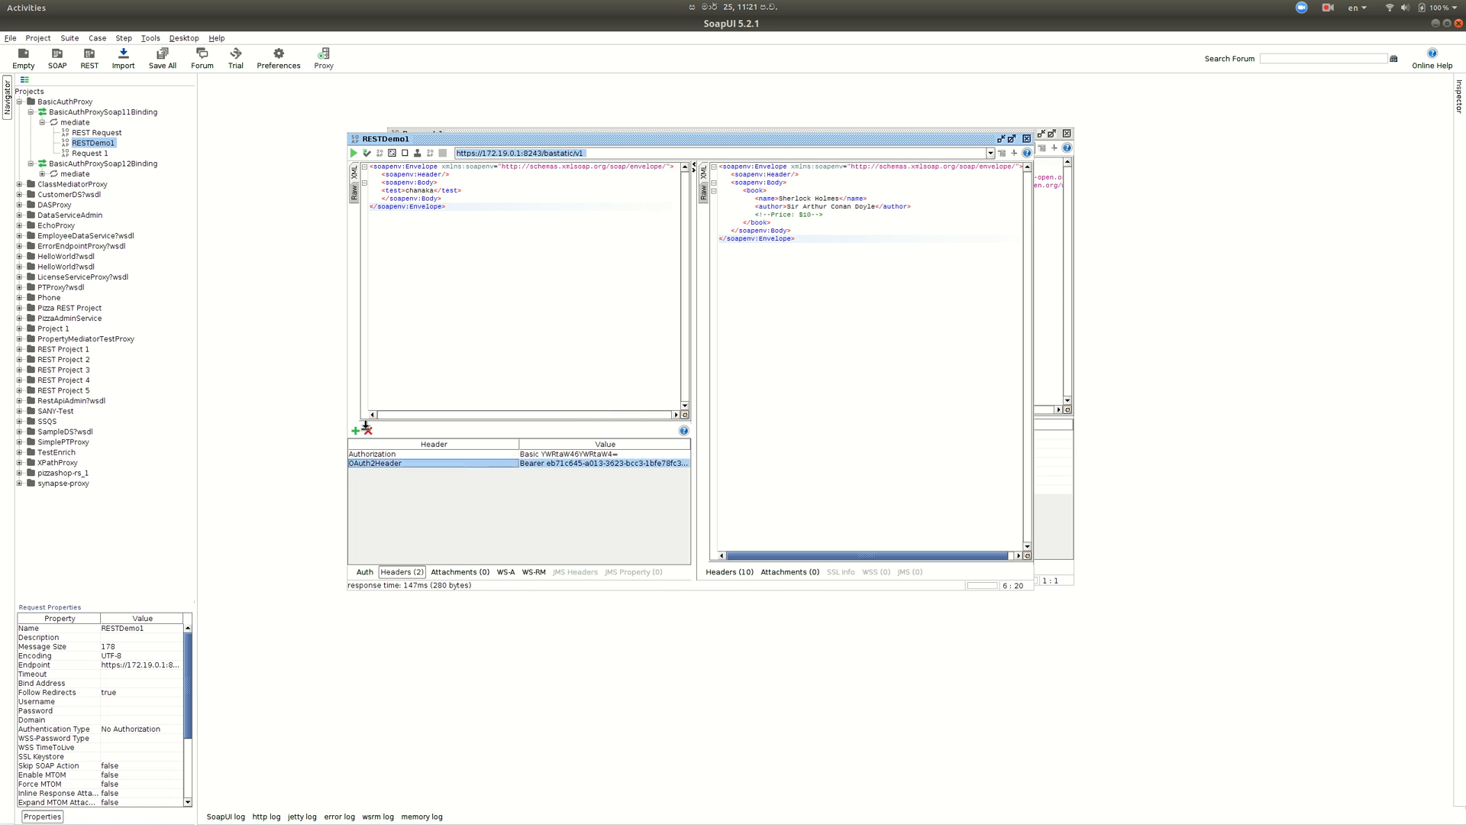
left_click(367, 430)
left_click(692, 445)
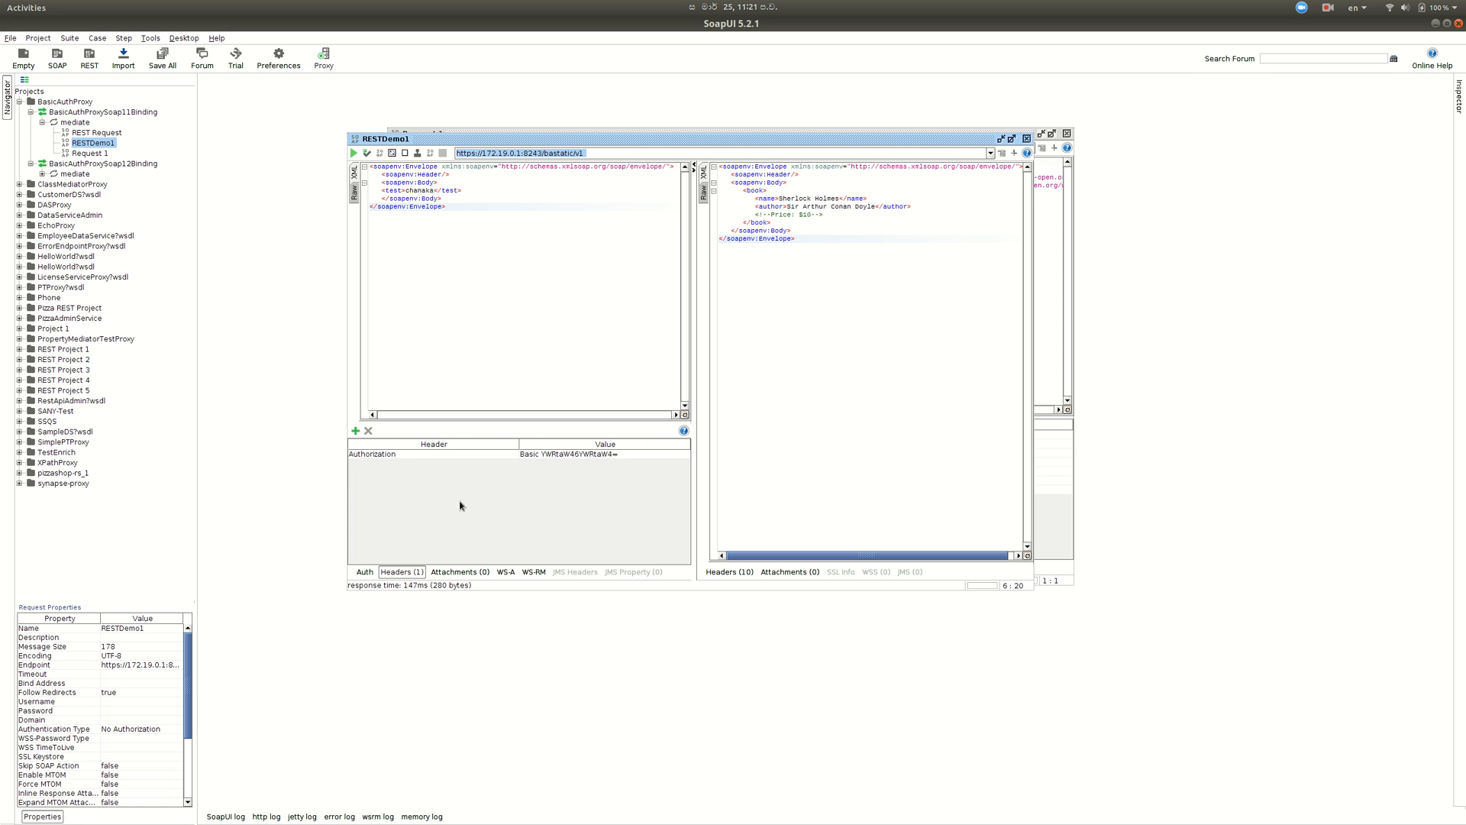
left_click(451, 457)
left_click(369, 430)
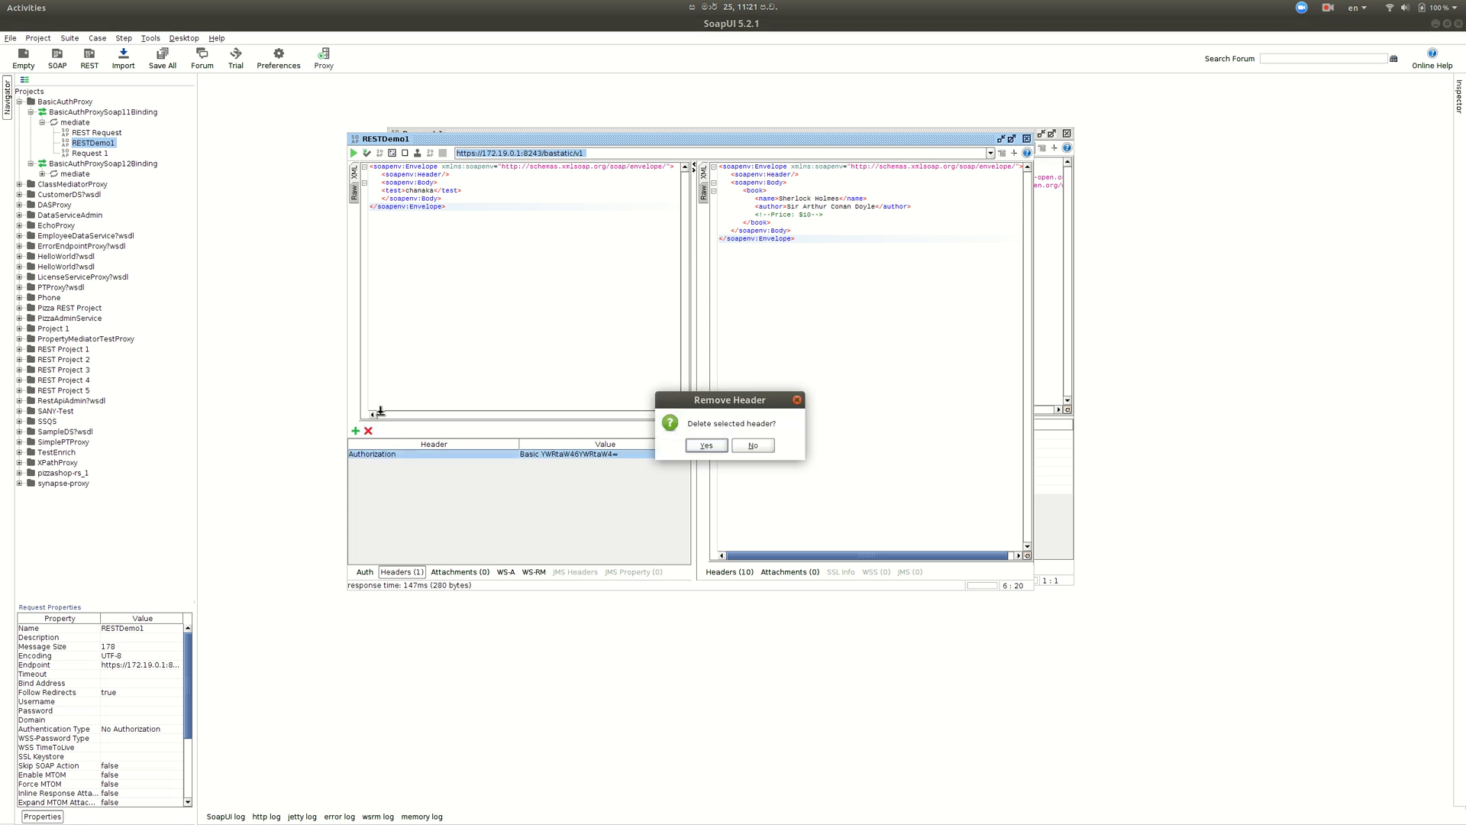
left_click(703, 445)
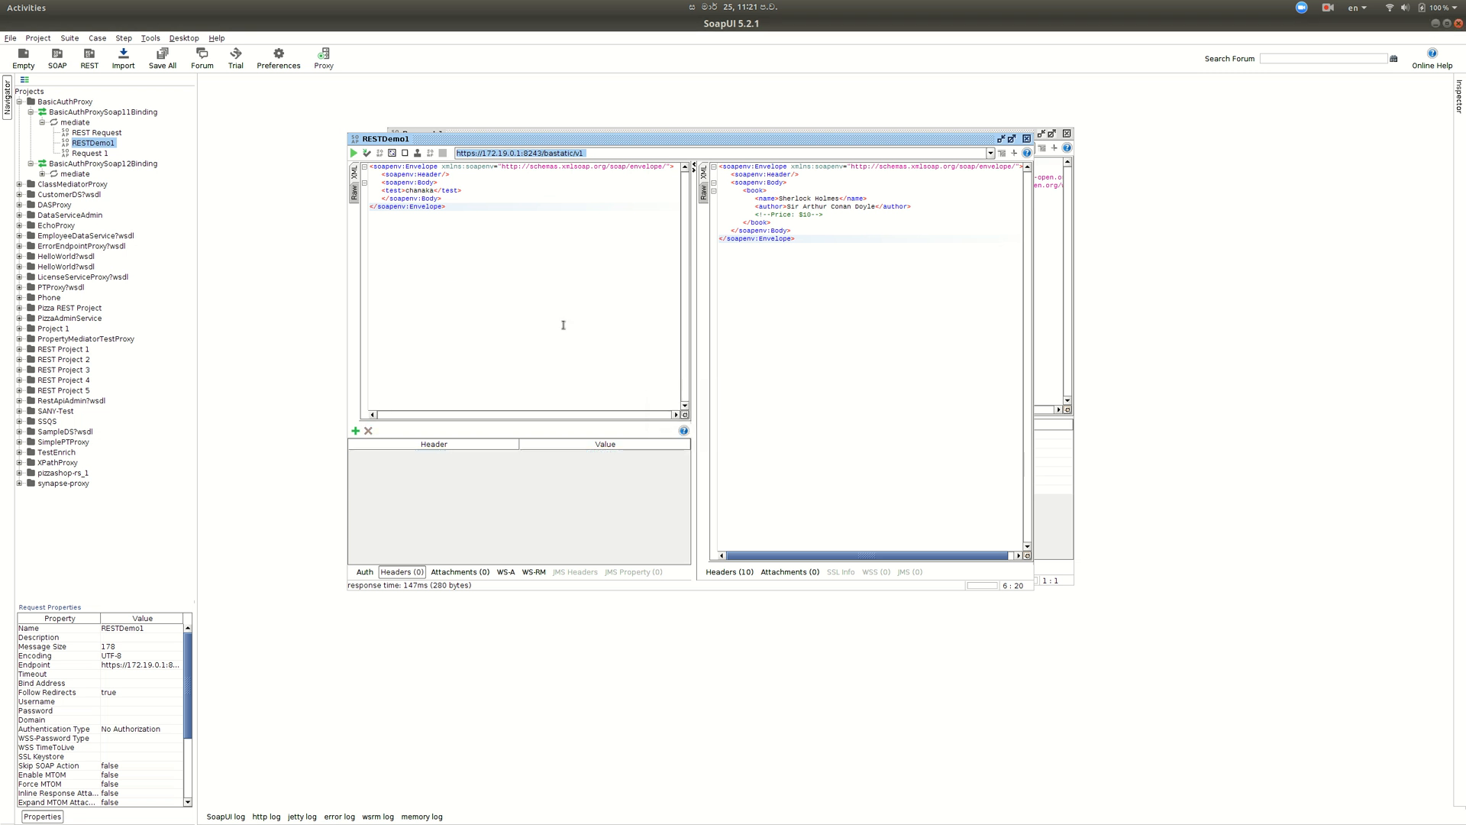
left_click(608, 152)
key("alt+Tab")
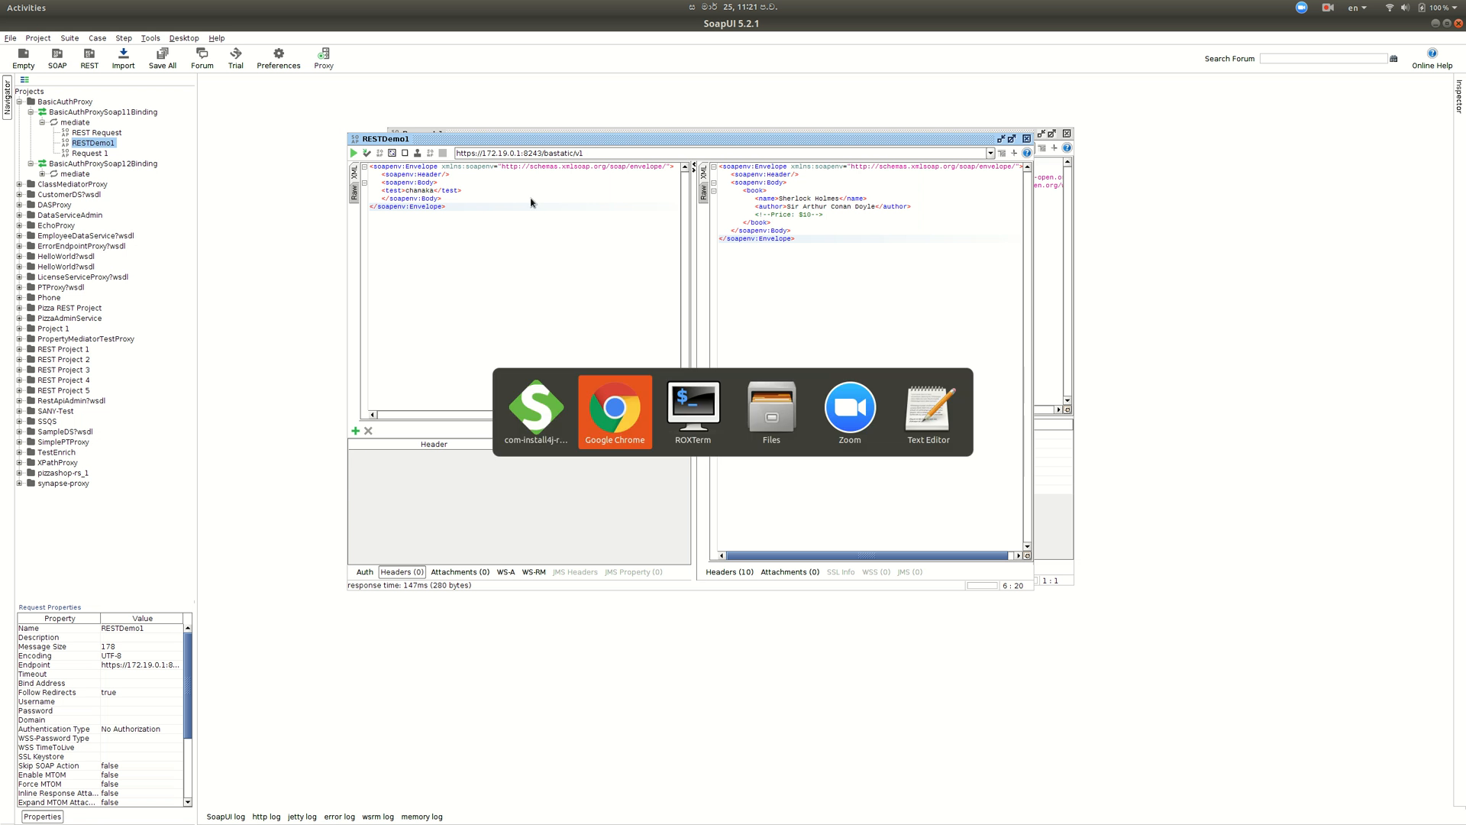
left_click(349, 477)
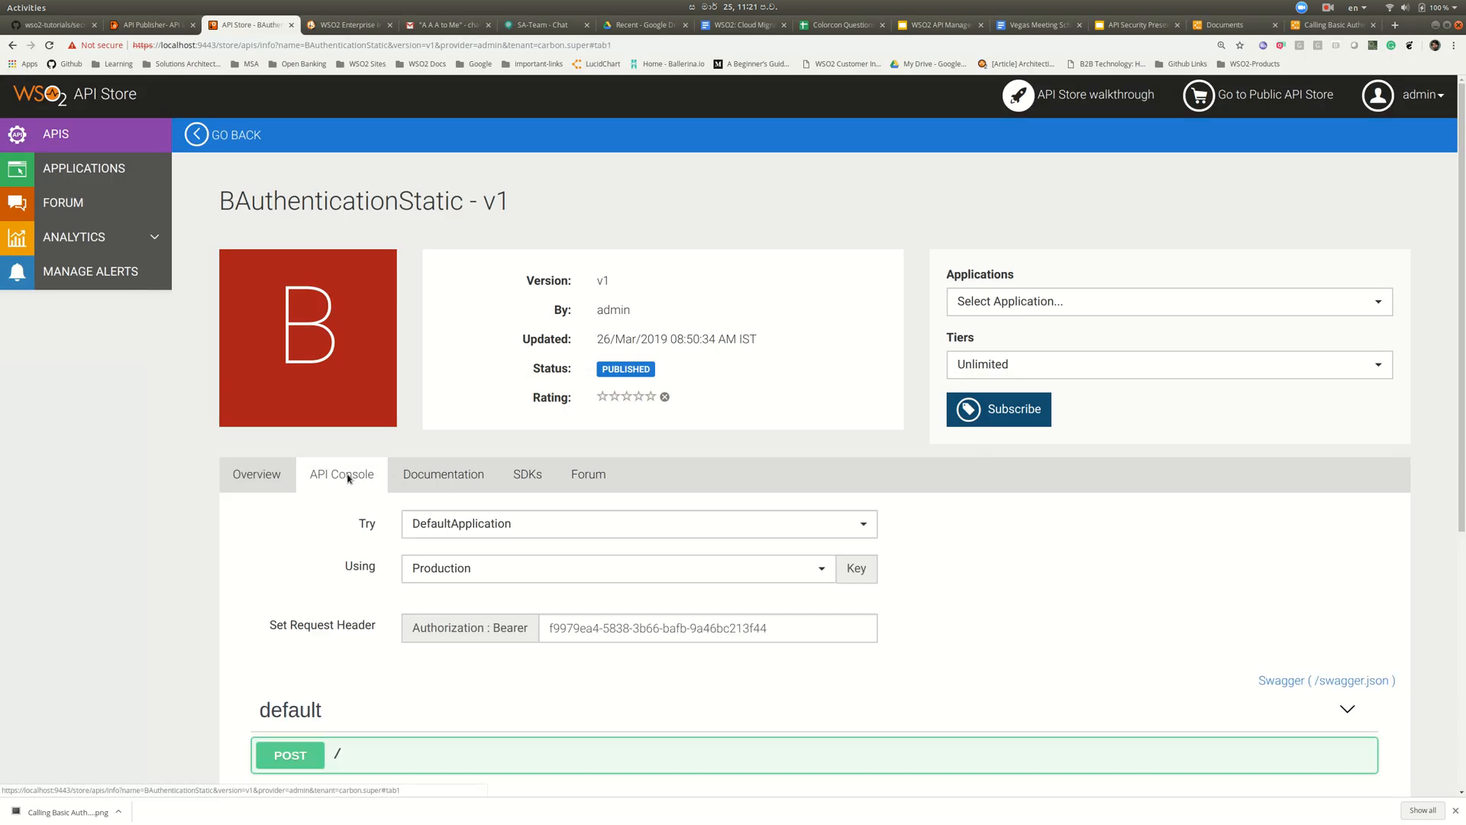
- Add an Authorization header to RESTDemo1 with value 'Bearer' plus the copied Store access token
triple_click(603, 626)
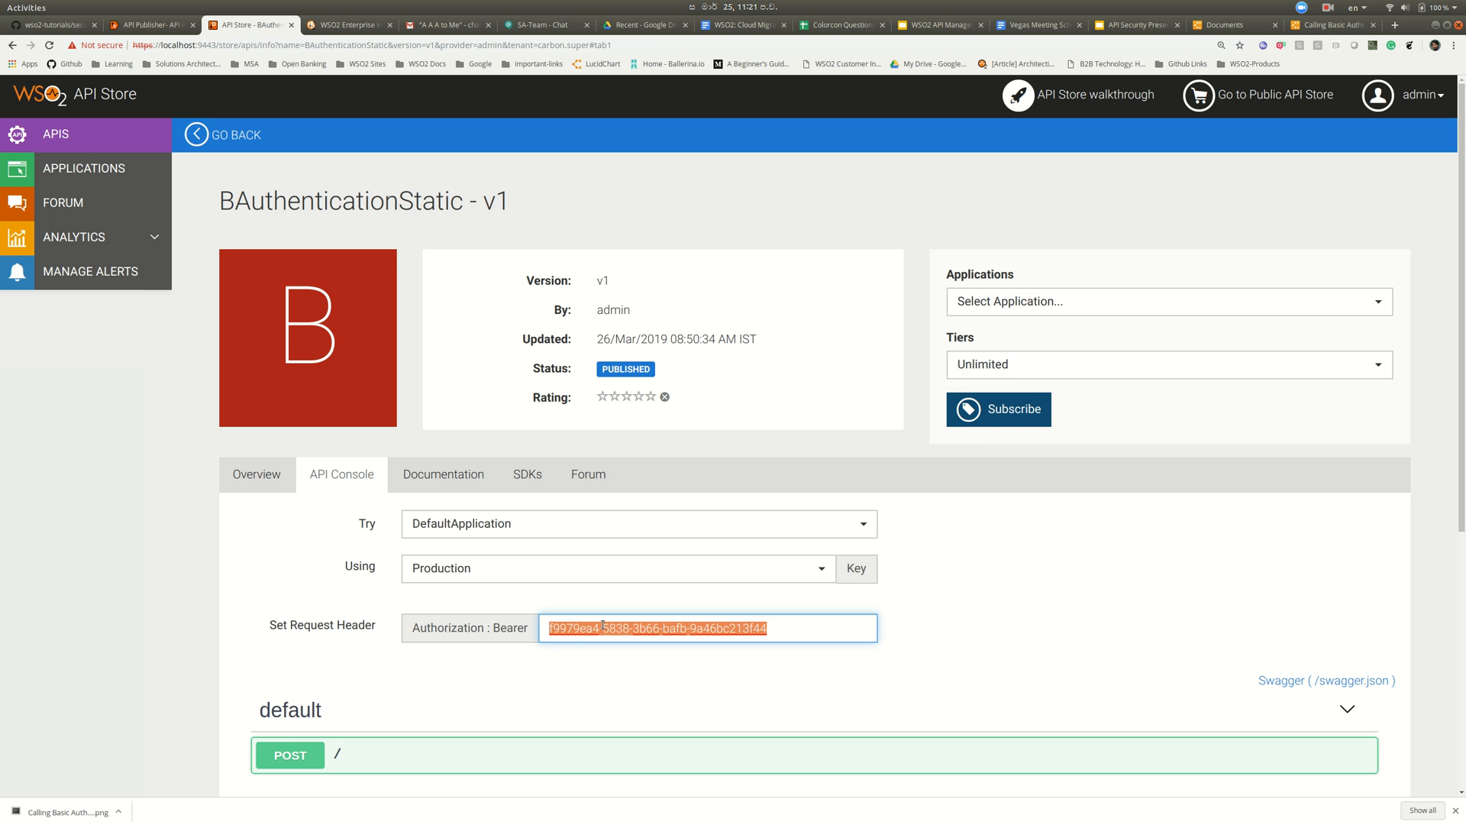
key("alt+Tab")
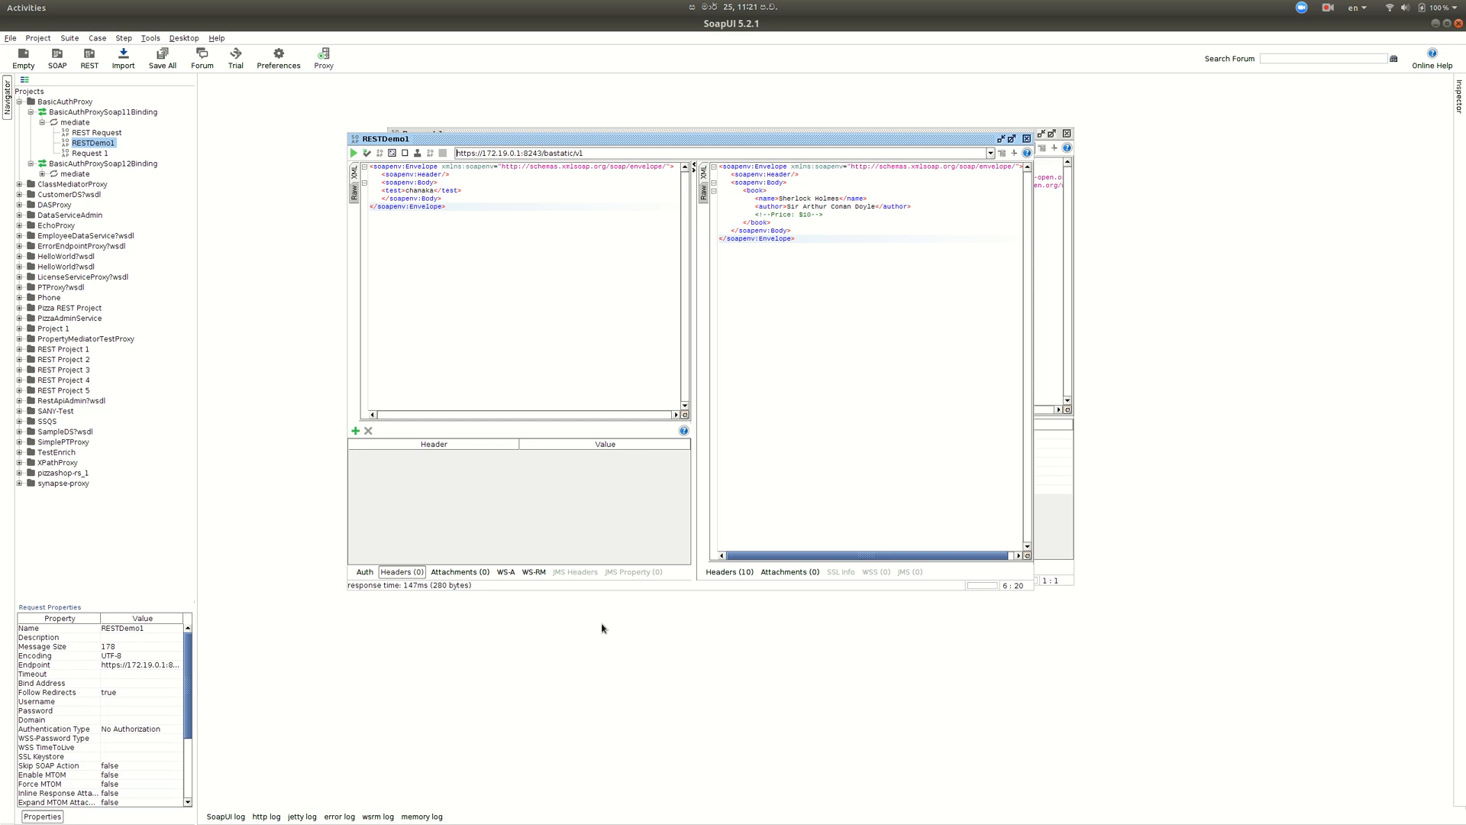
left_click(356, 431)
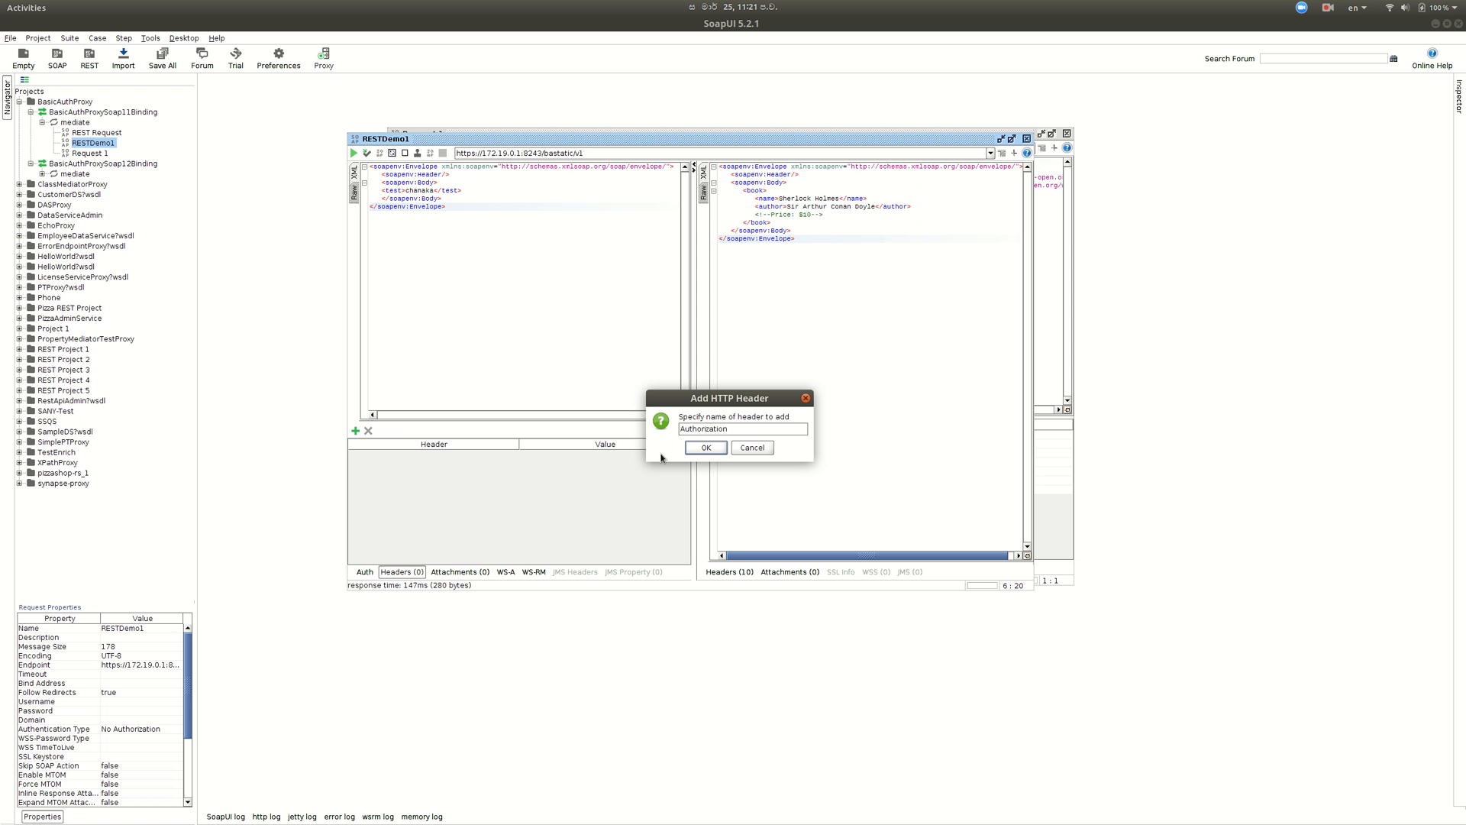
key("Return")
double_click(630, 455)
type("Bearer")
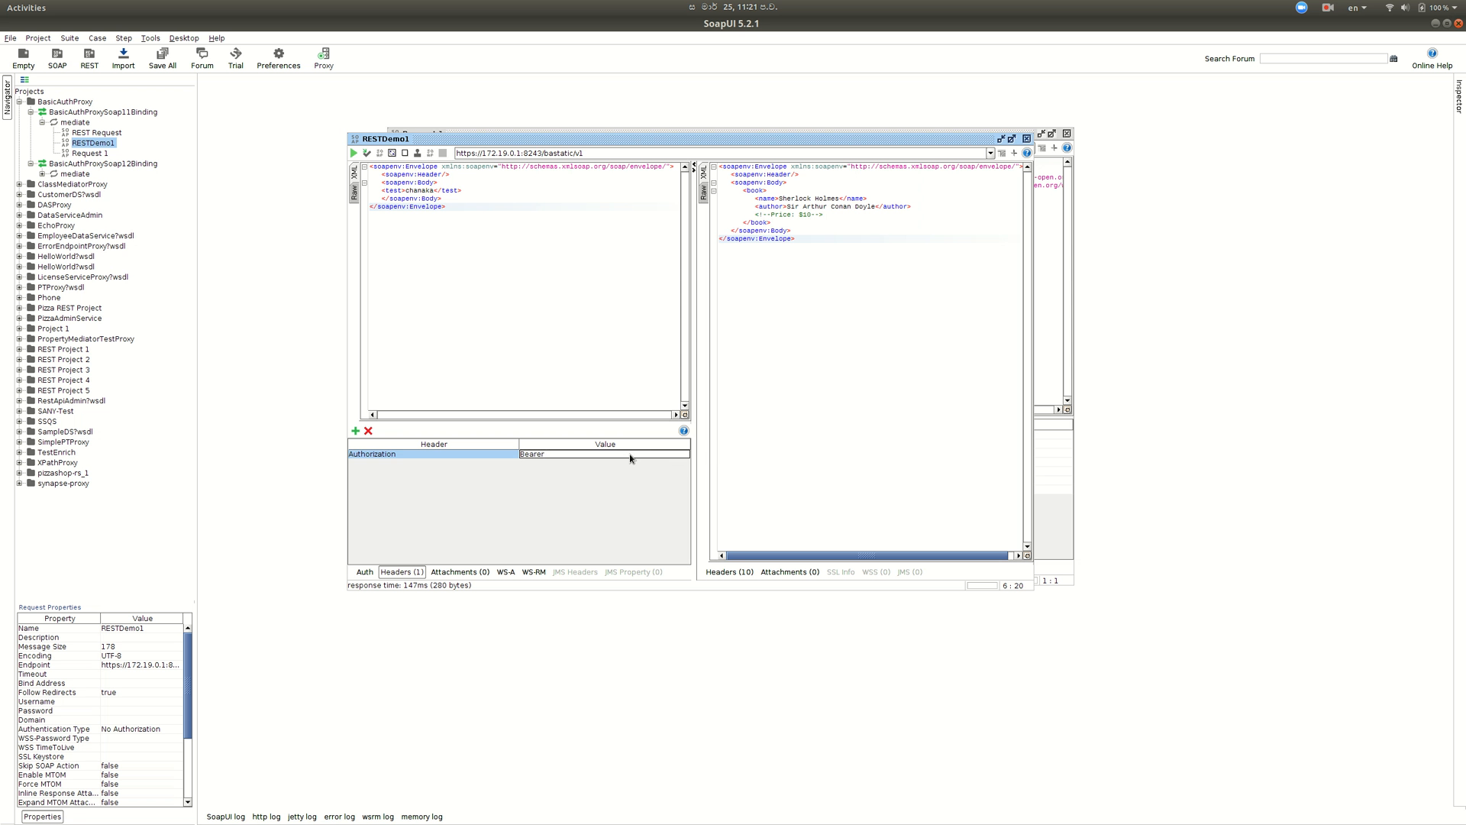
key("ctrl+v")
left_click(504, 216)
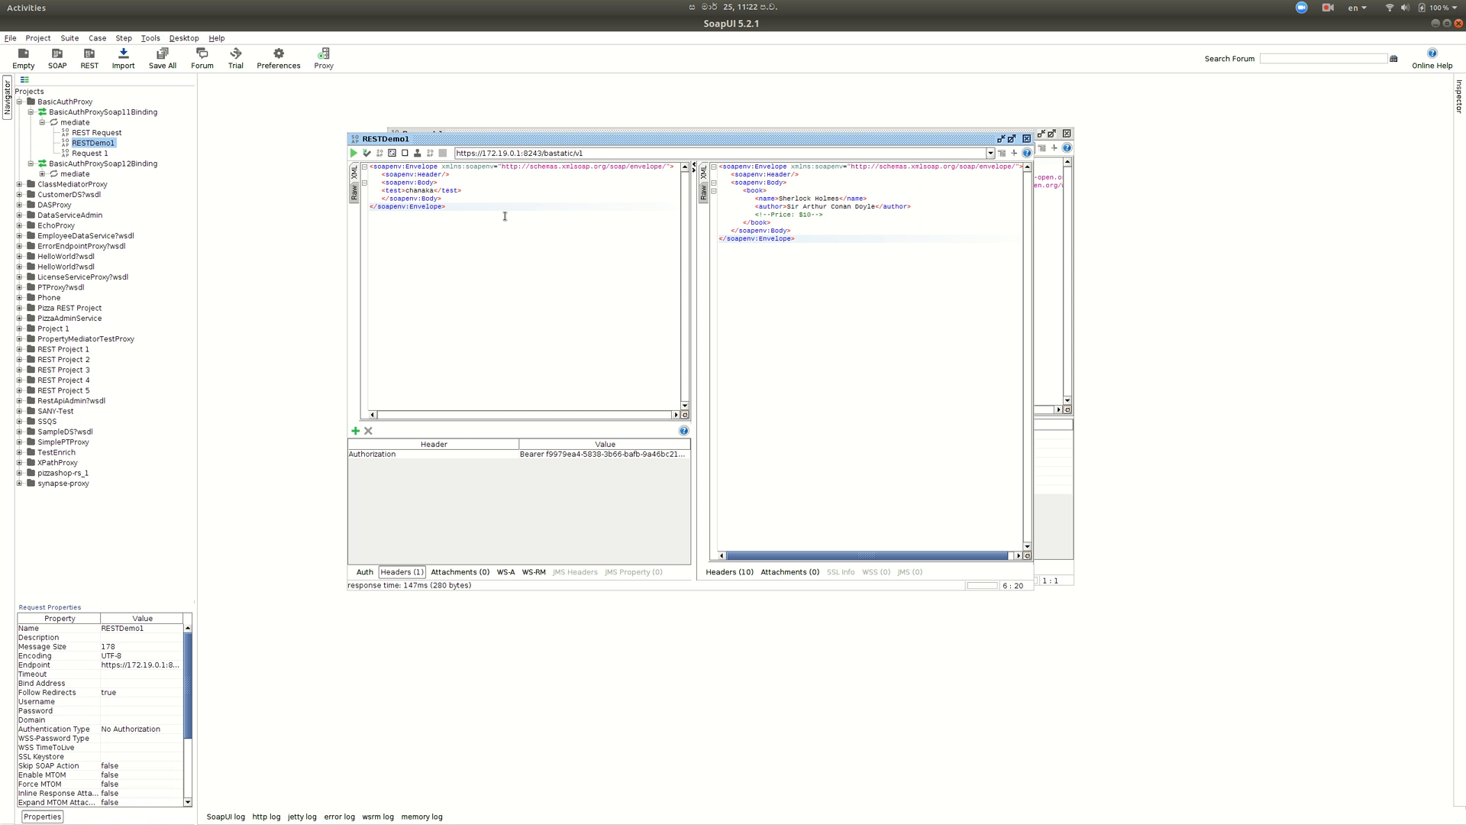
key("alt+Tab")
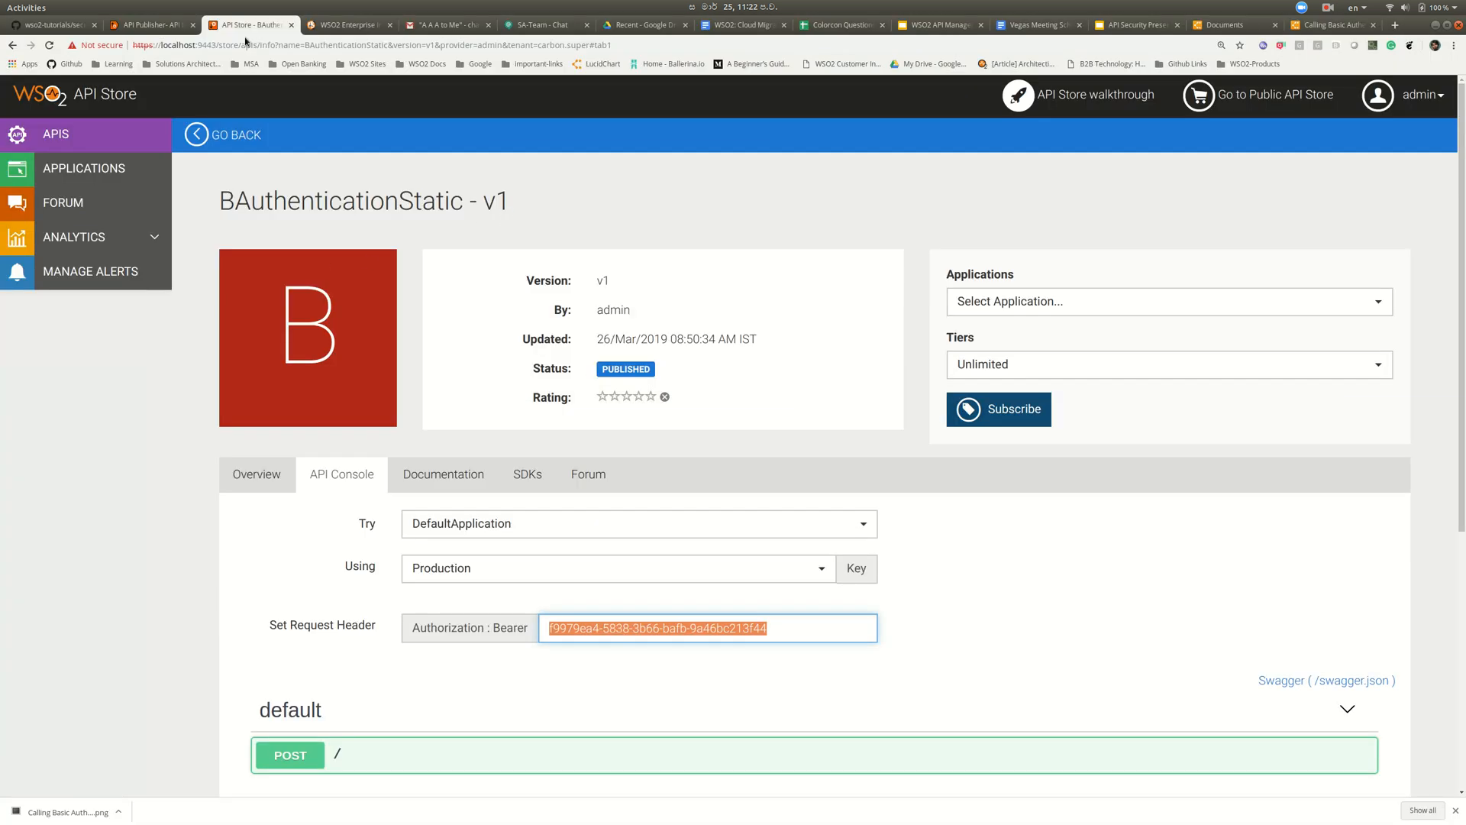
left_click(130, 25)
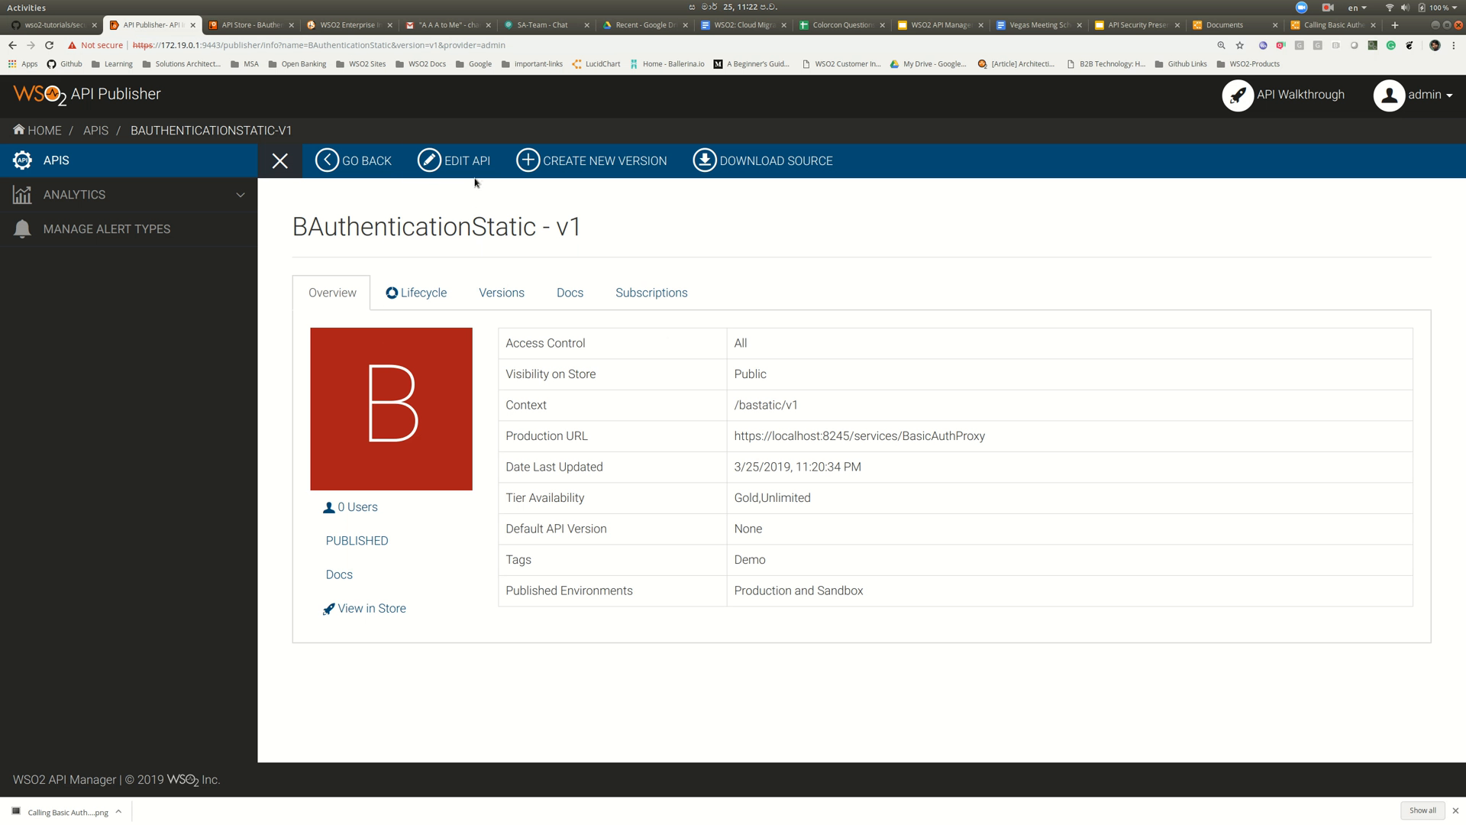
- Open BAuthenticationStatic's Implement settings and reveal the extra endpoint options
left_click(474, 167)
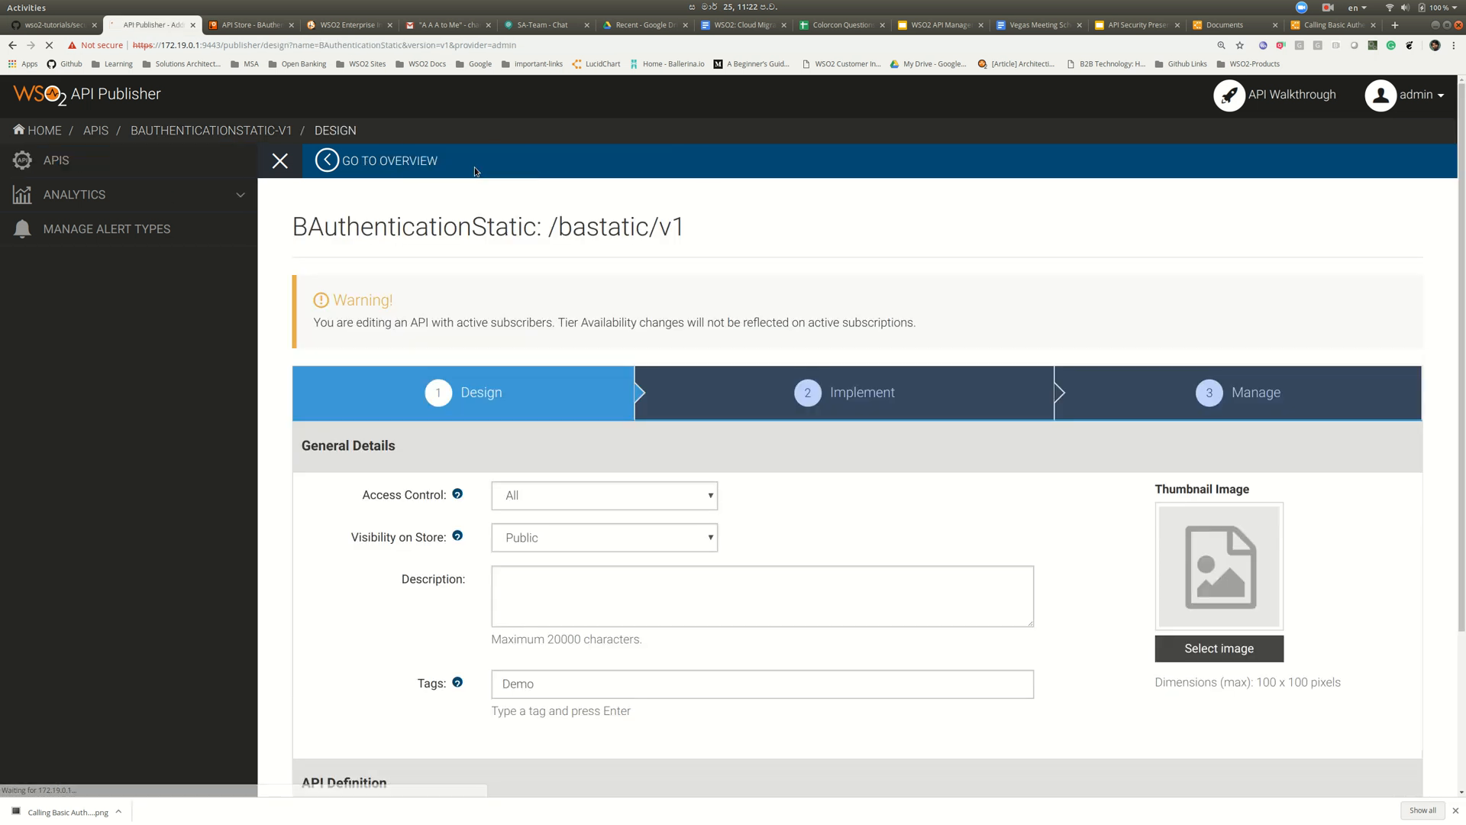
left_click(875, 402)
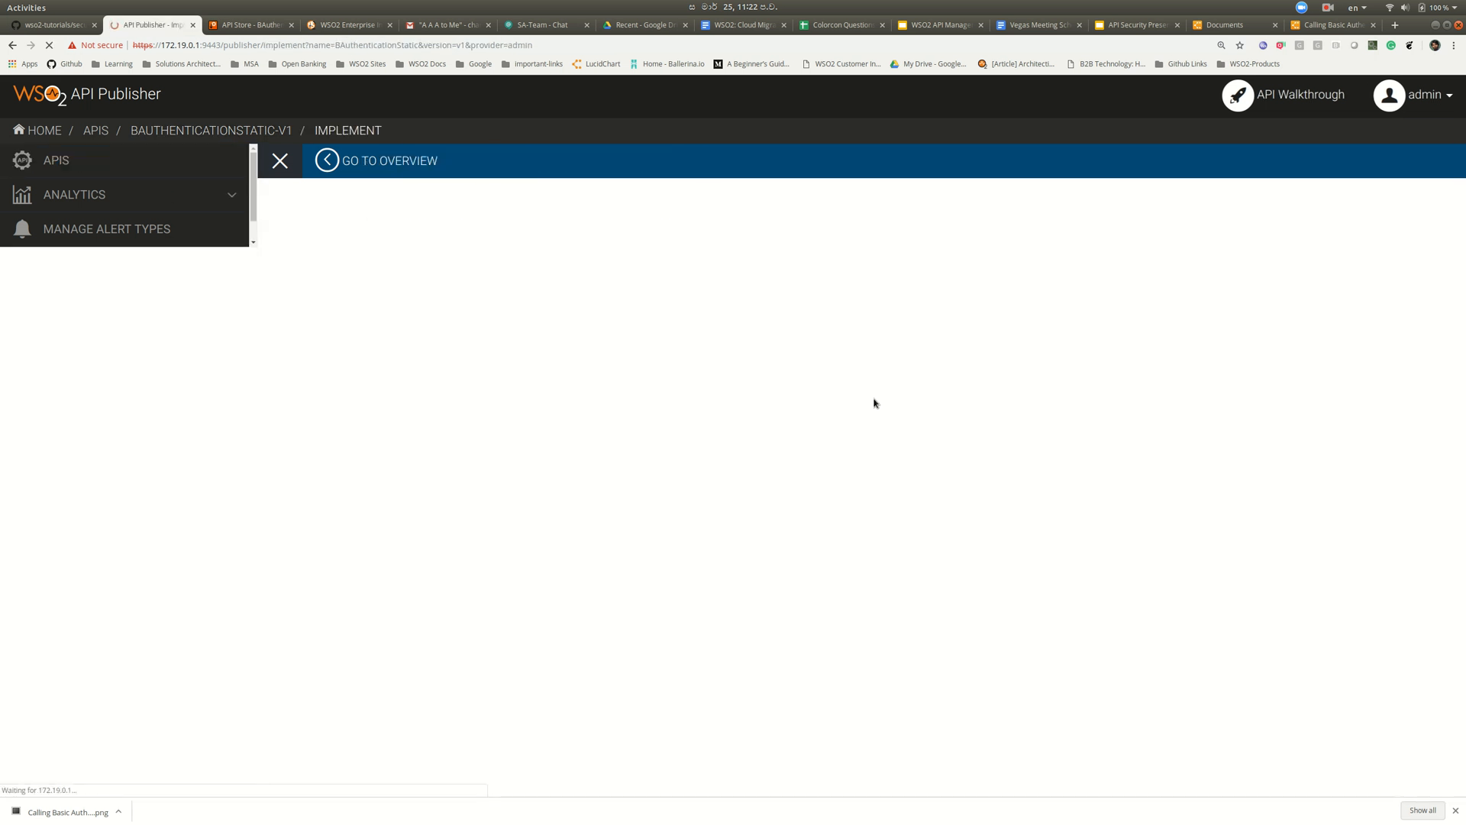
scroll(710, 588, "down", 3)
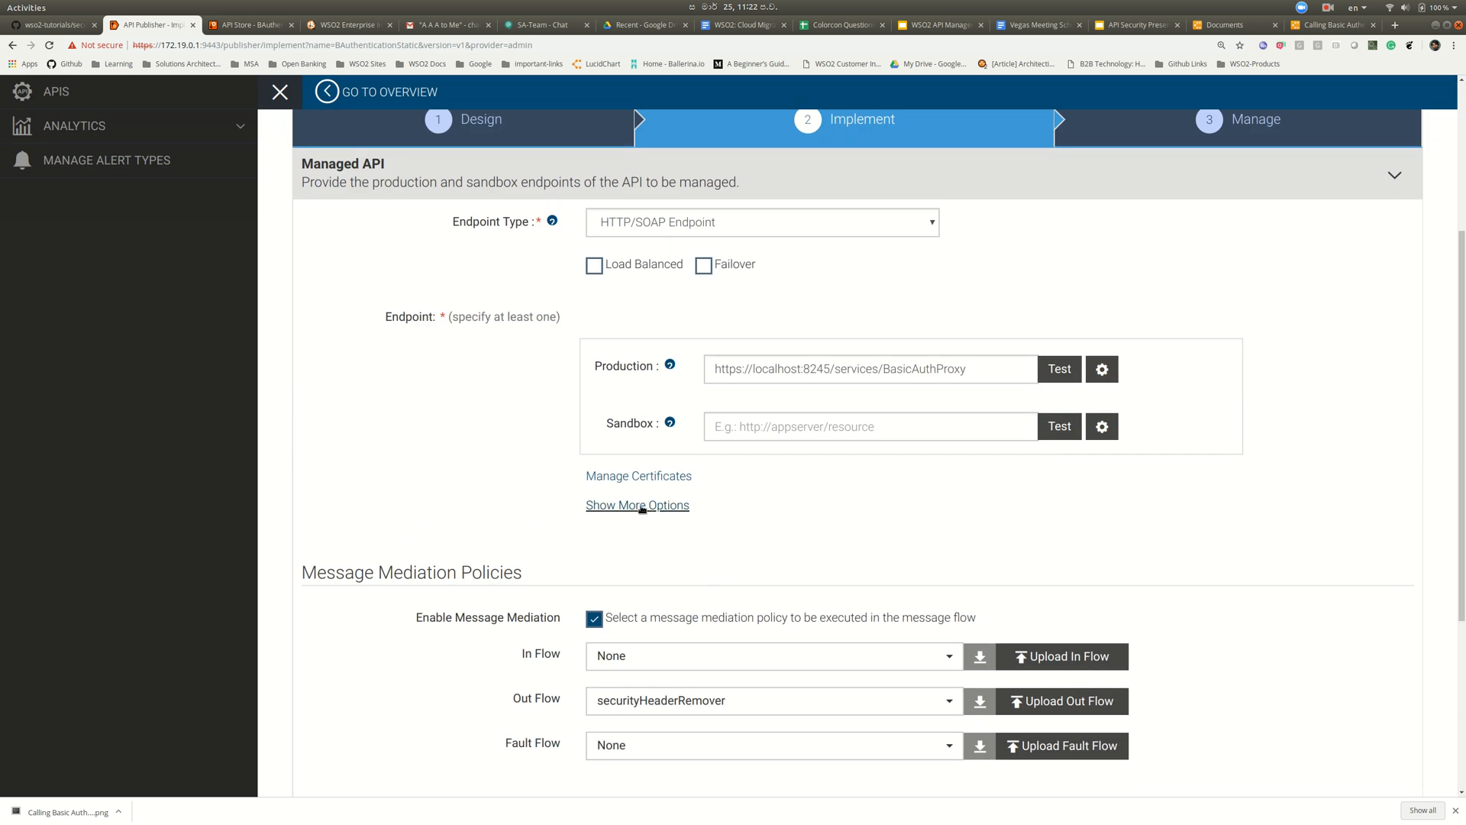
left_click(641, 505)
scroll(765, 556, "down", 2)
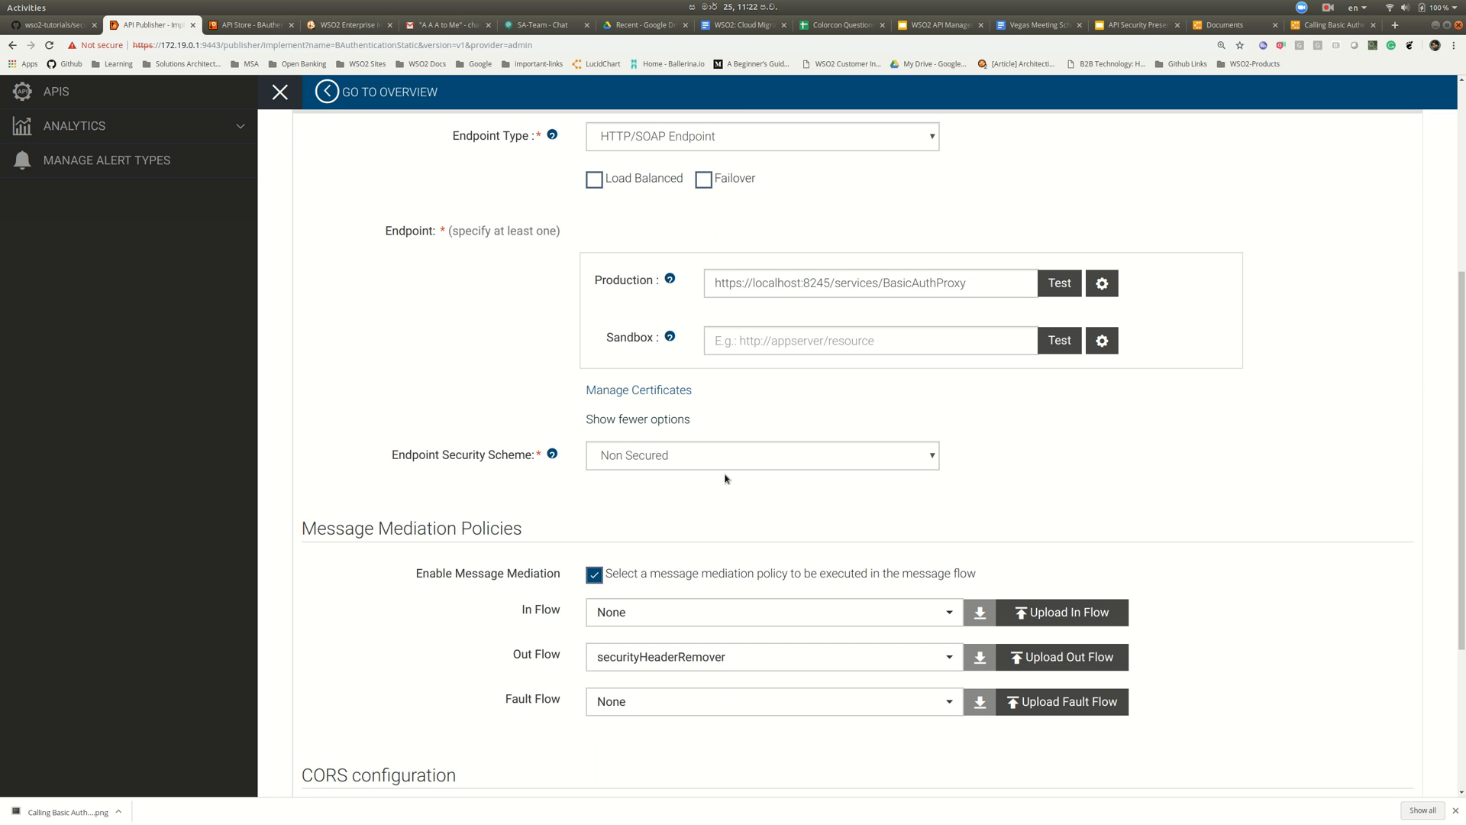
- Set endpoint security to Secured with Basic Auth, entering the admin username and the backend password
left_click(722, 461)
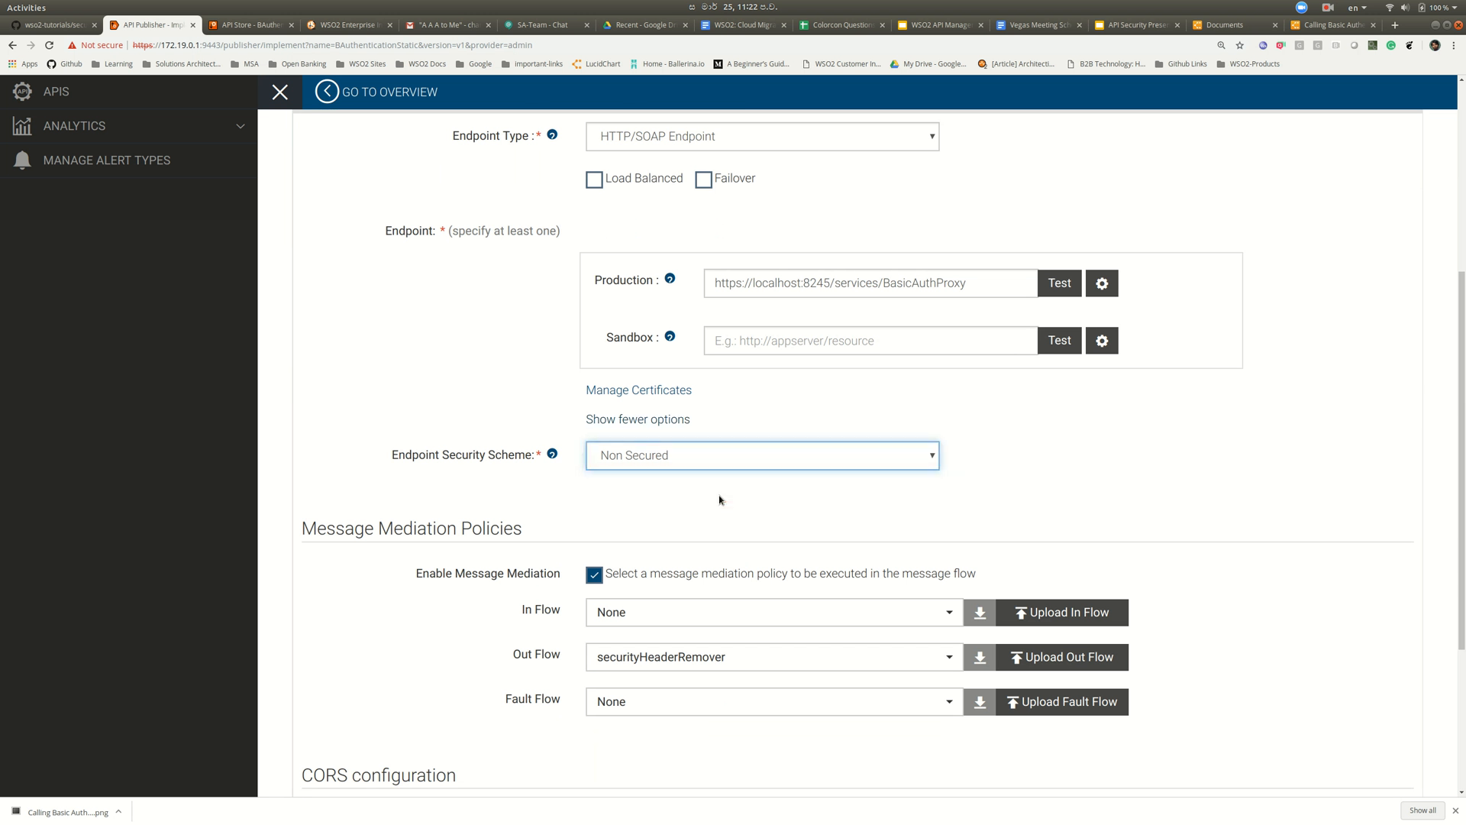
left_click(719, 493)
left_click(704, 502)
left_click(703, 521)
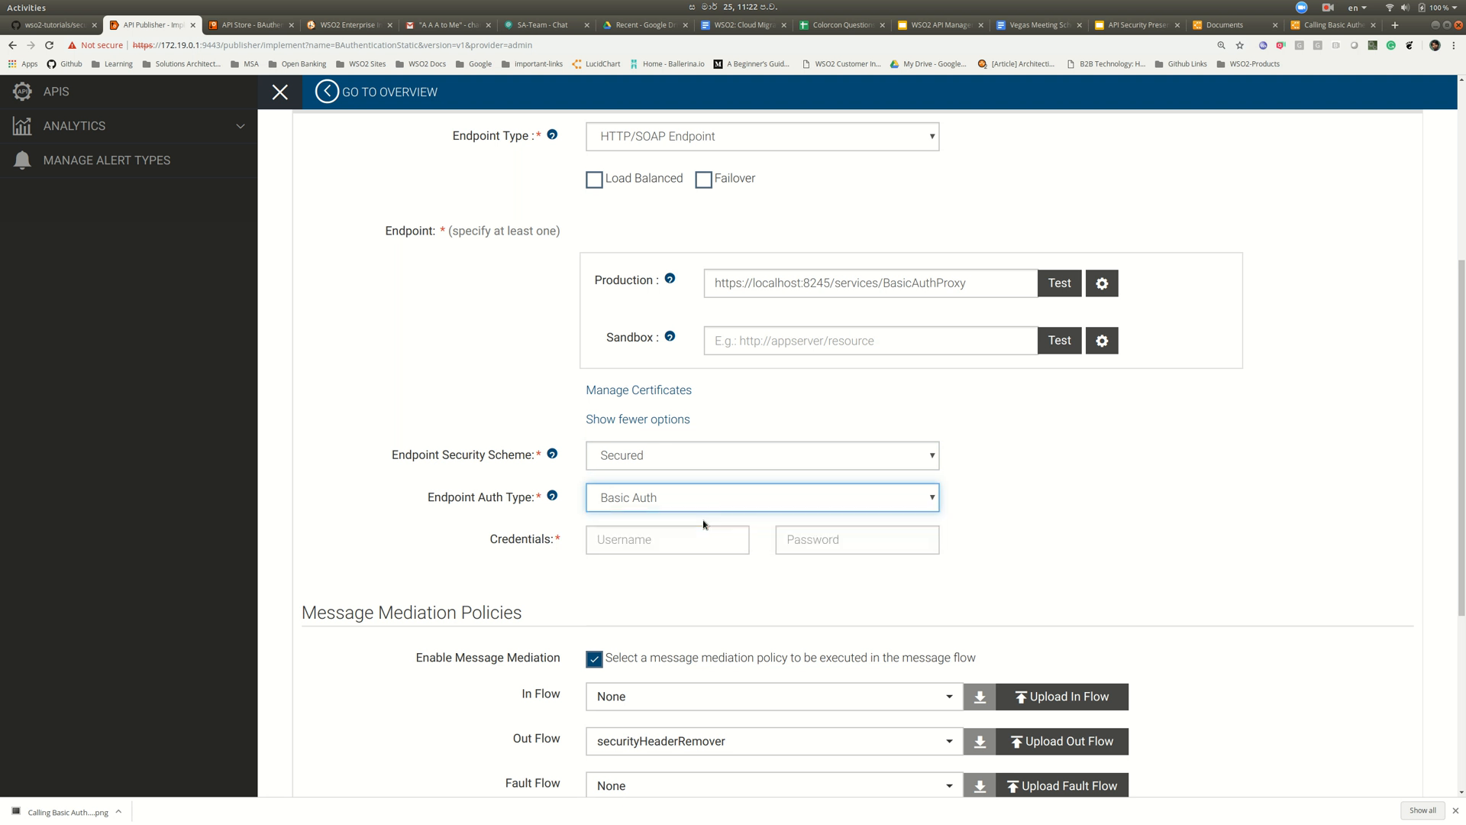
left_click(697, 538)
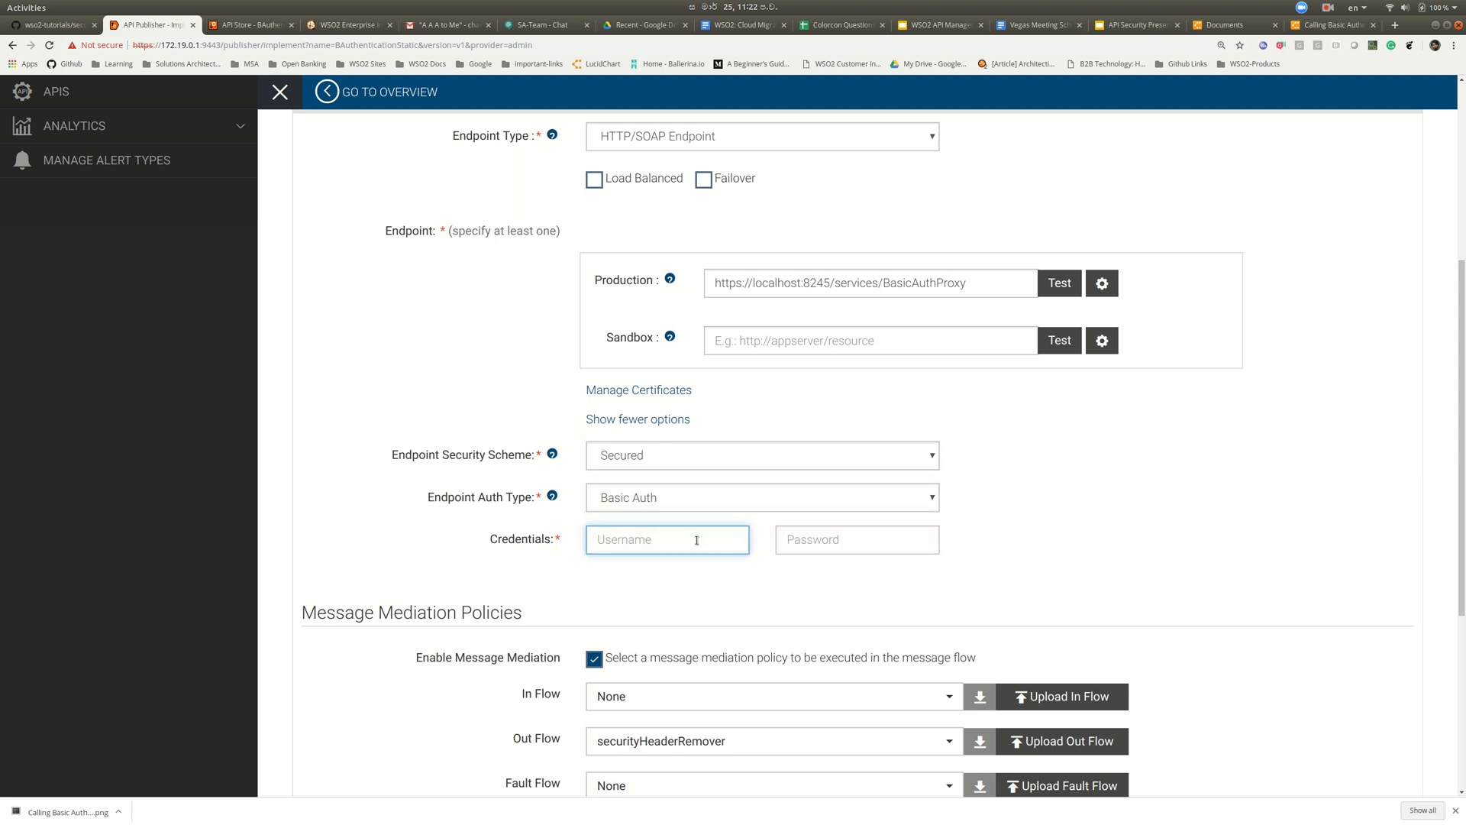
scroll(696, 540, "down", 1)
type("adm")
left_click(816, 504)
type("a")
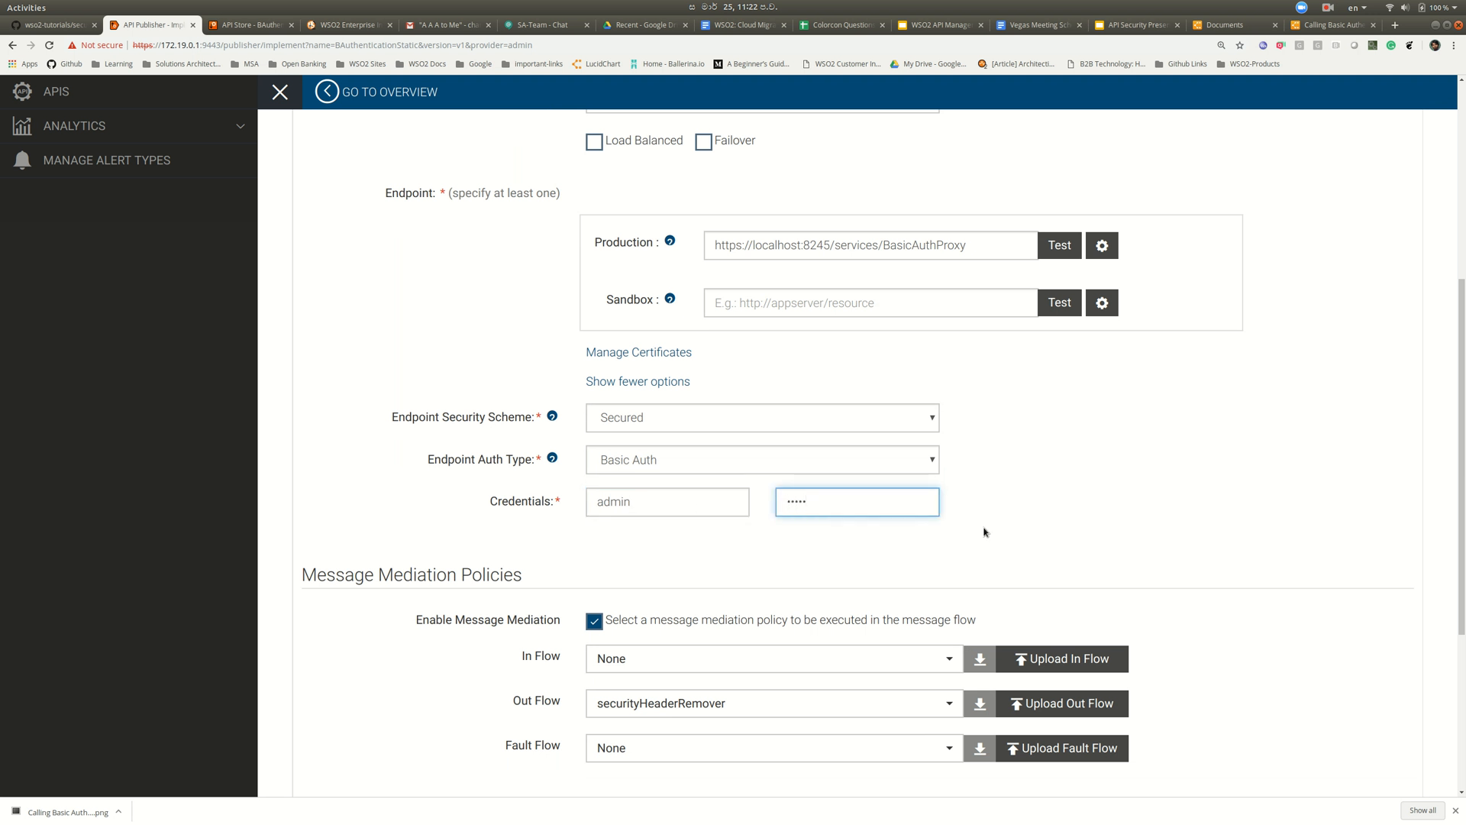
scroll(1028, 505, "down", 2)
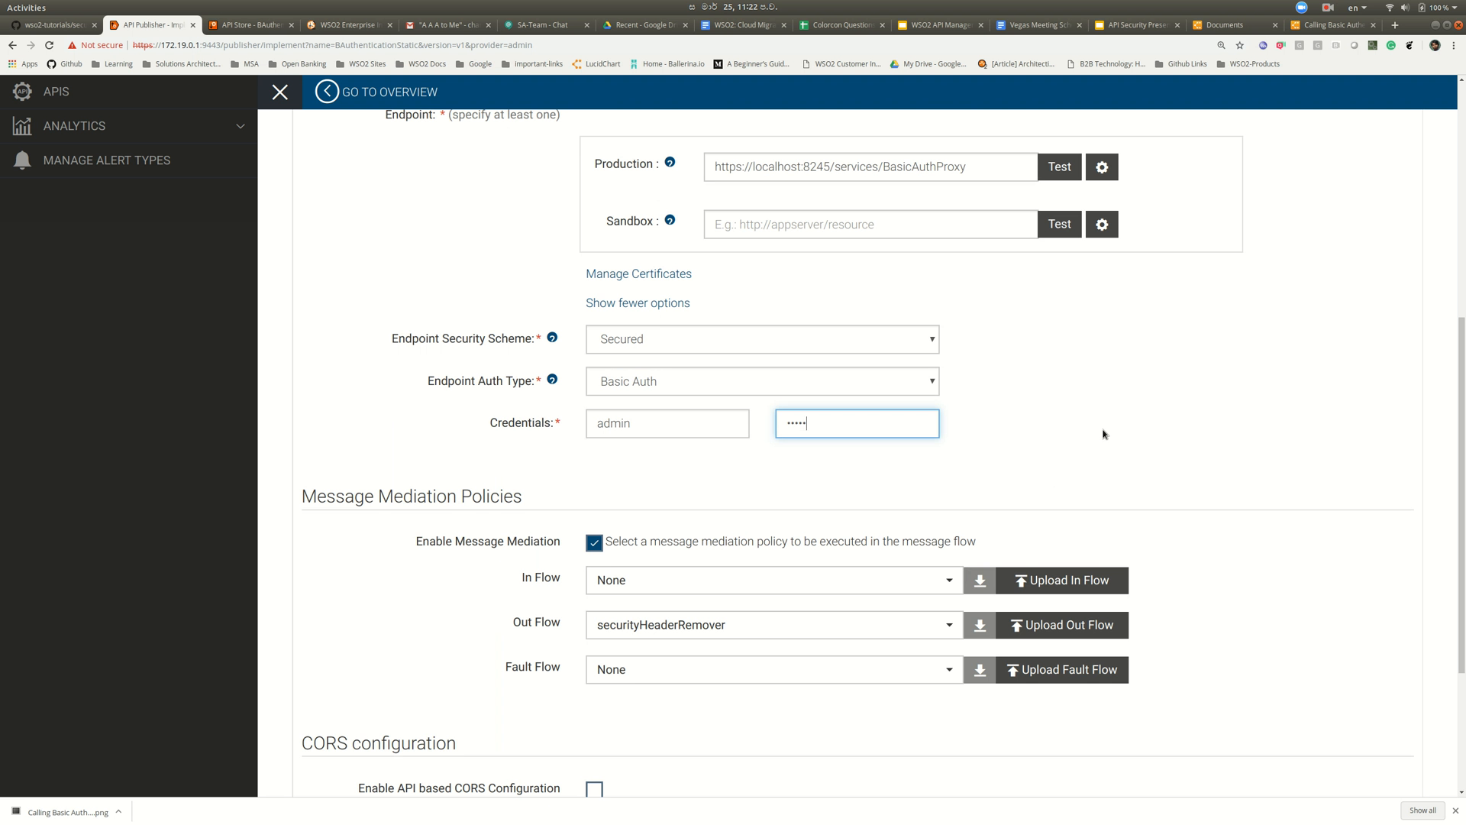
scroll(1103, 434, "down", 3)
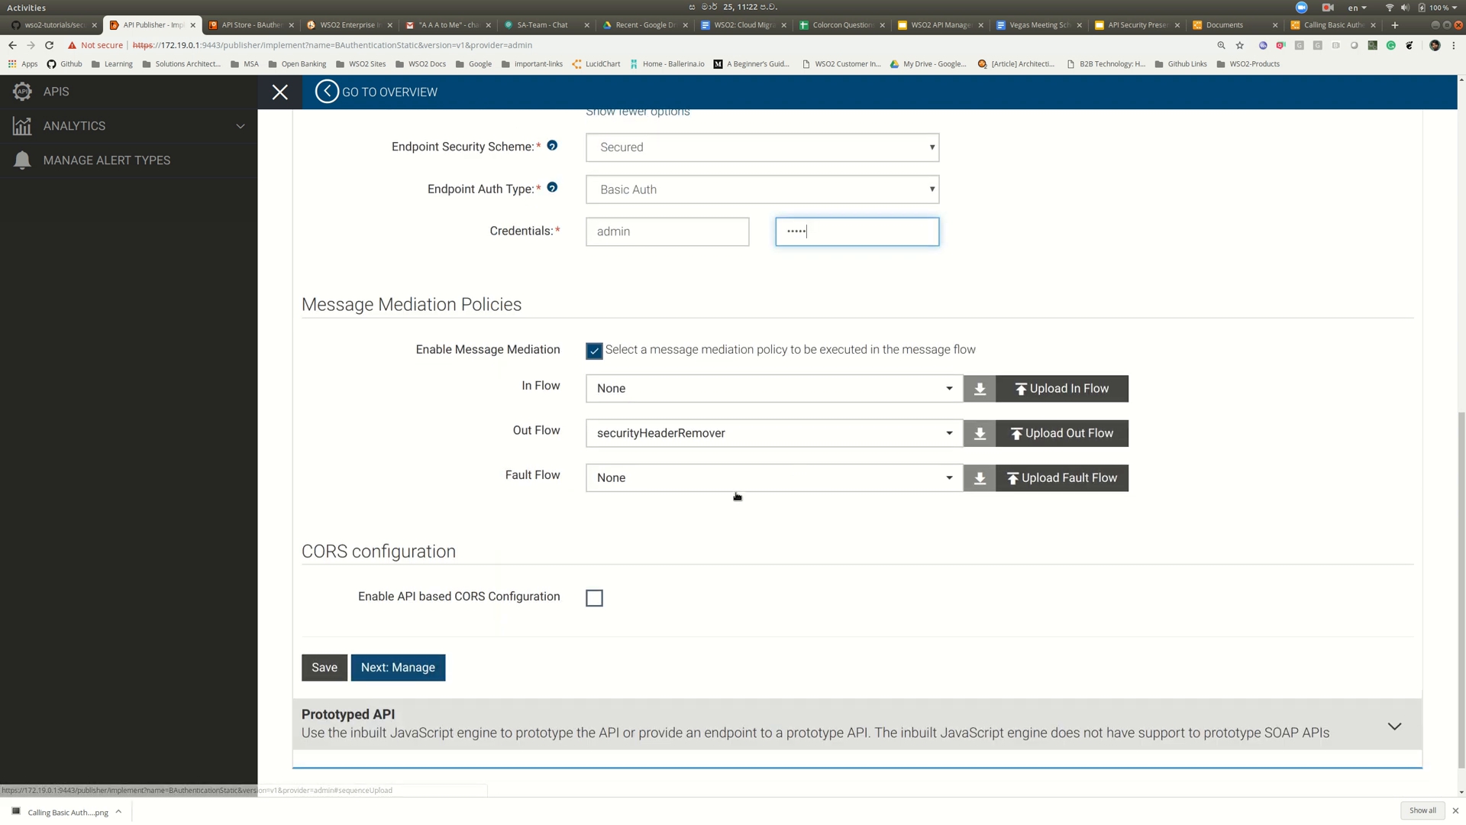
- Save and republish BAuthenticationStatic, landing on its overview
left_click(397, 668)
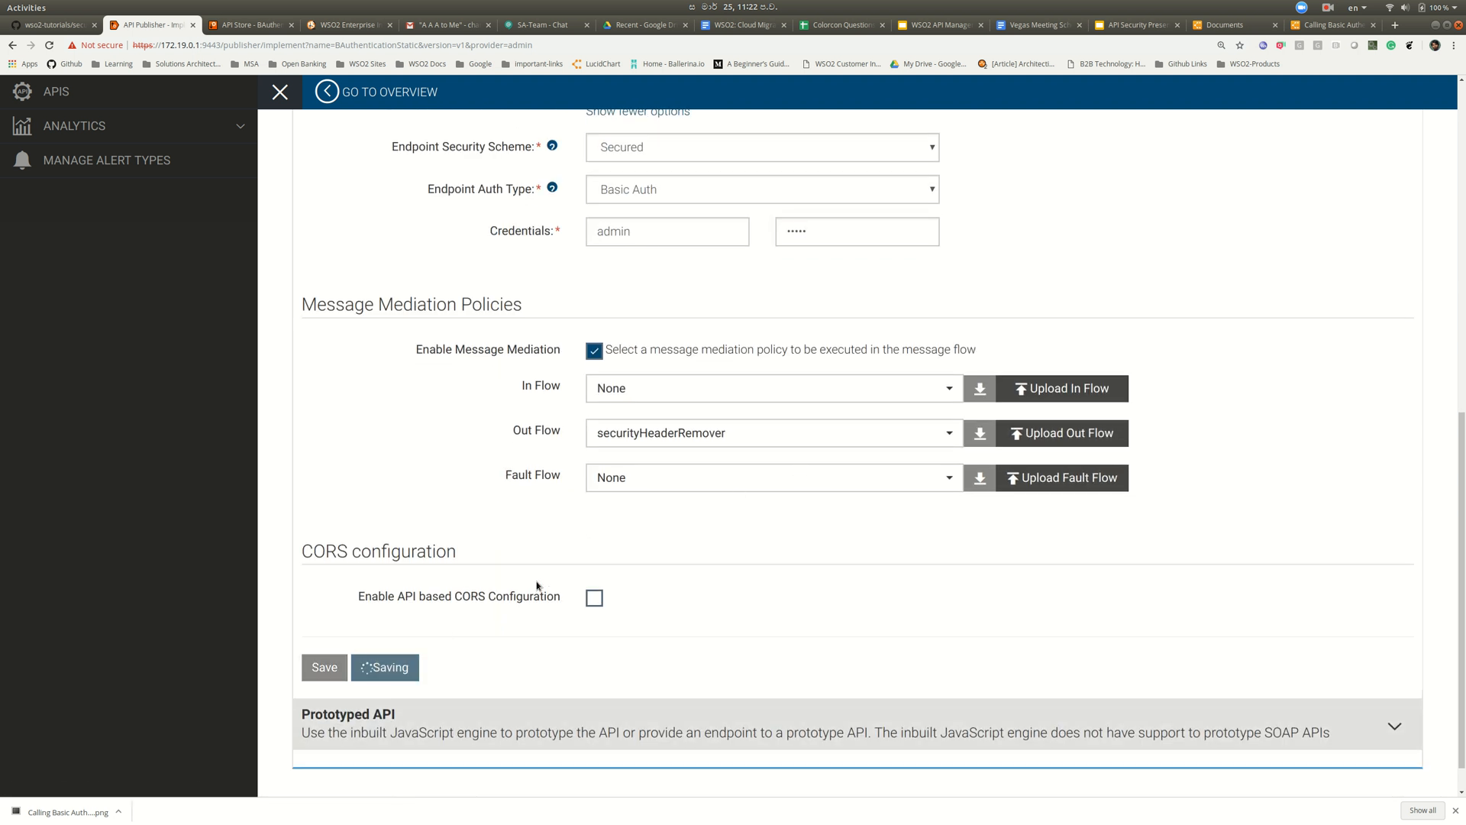
scroll(537, 586, "down", 10)
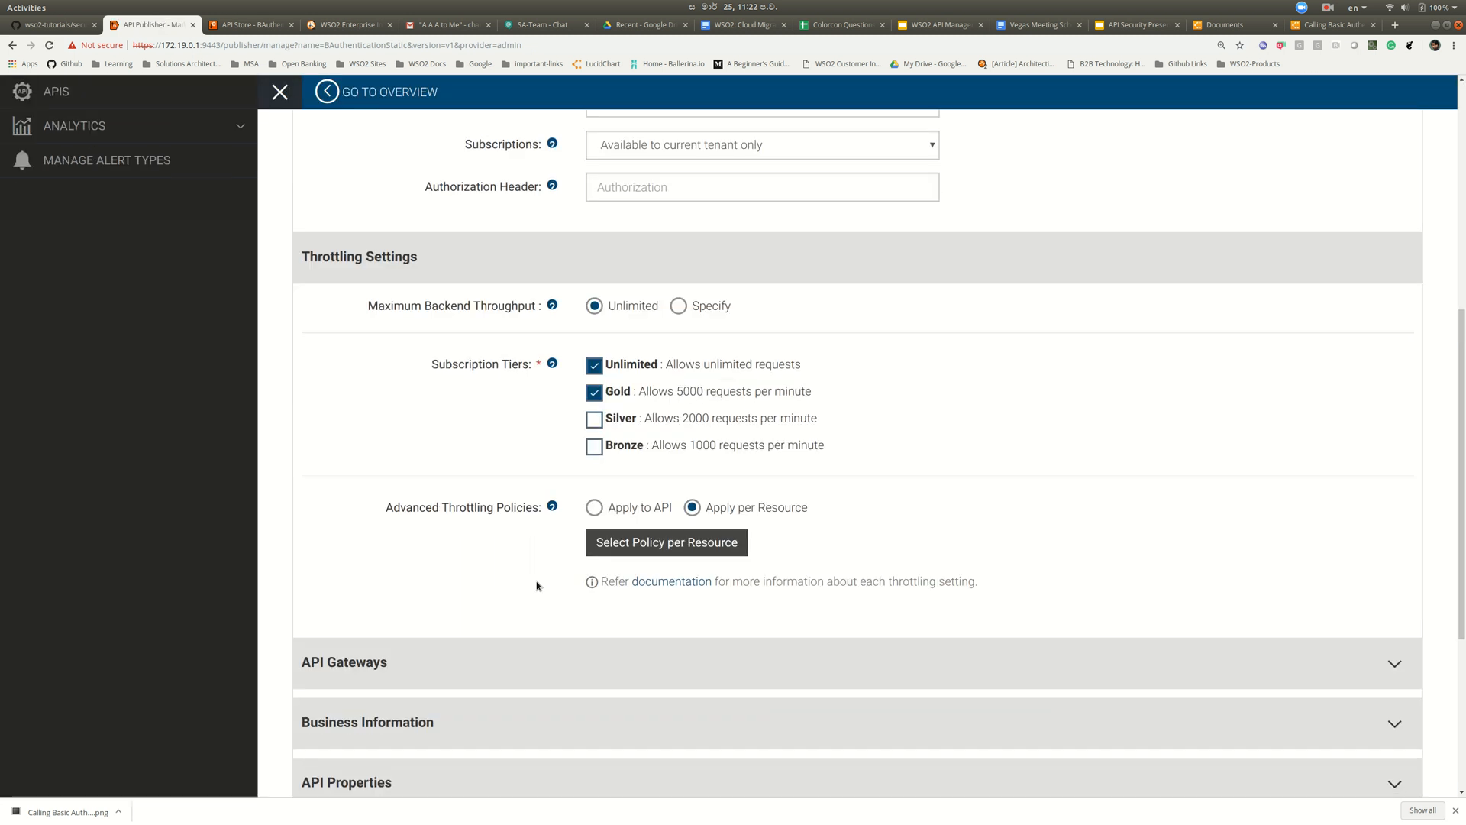
left_click(421, 695)
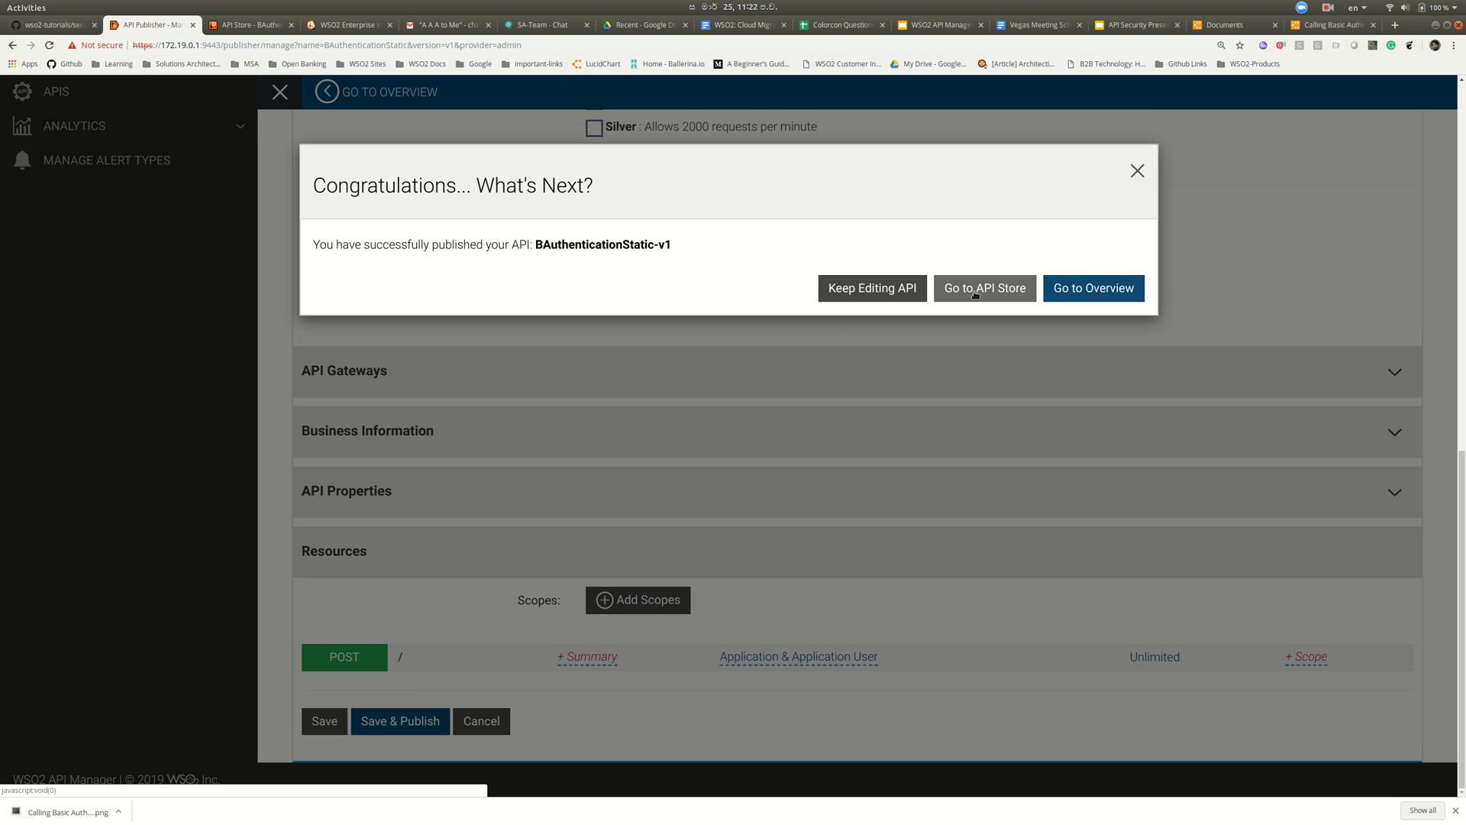
left_click(1094, 288)
- Check the API on the Store page, then return to SoapUI
left_click(252, 24)
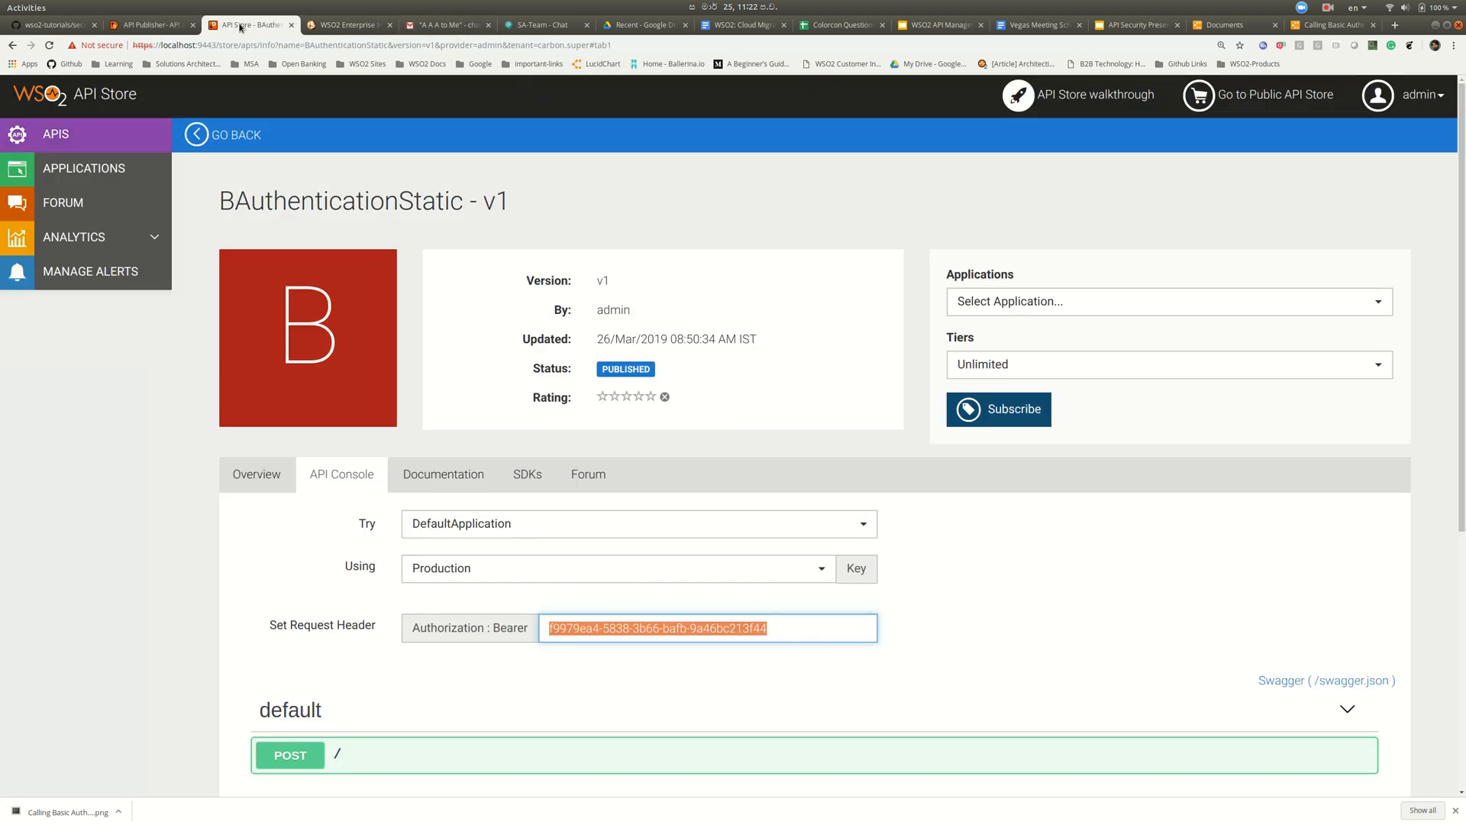
left_click(609, 628)
scroll(539, 642, "down", 3)
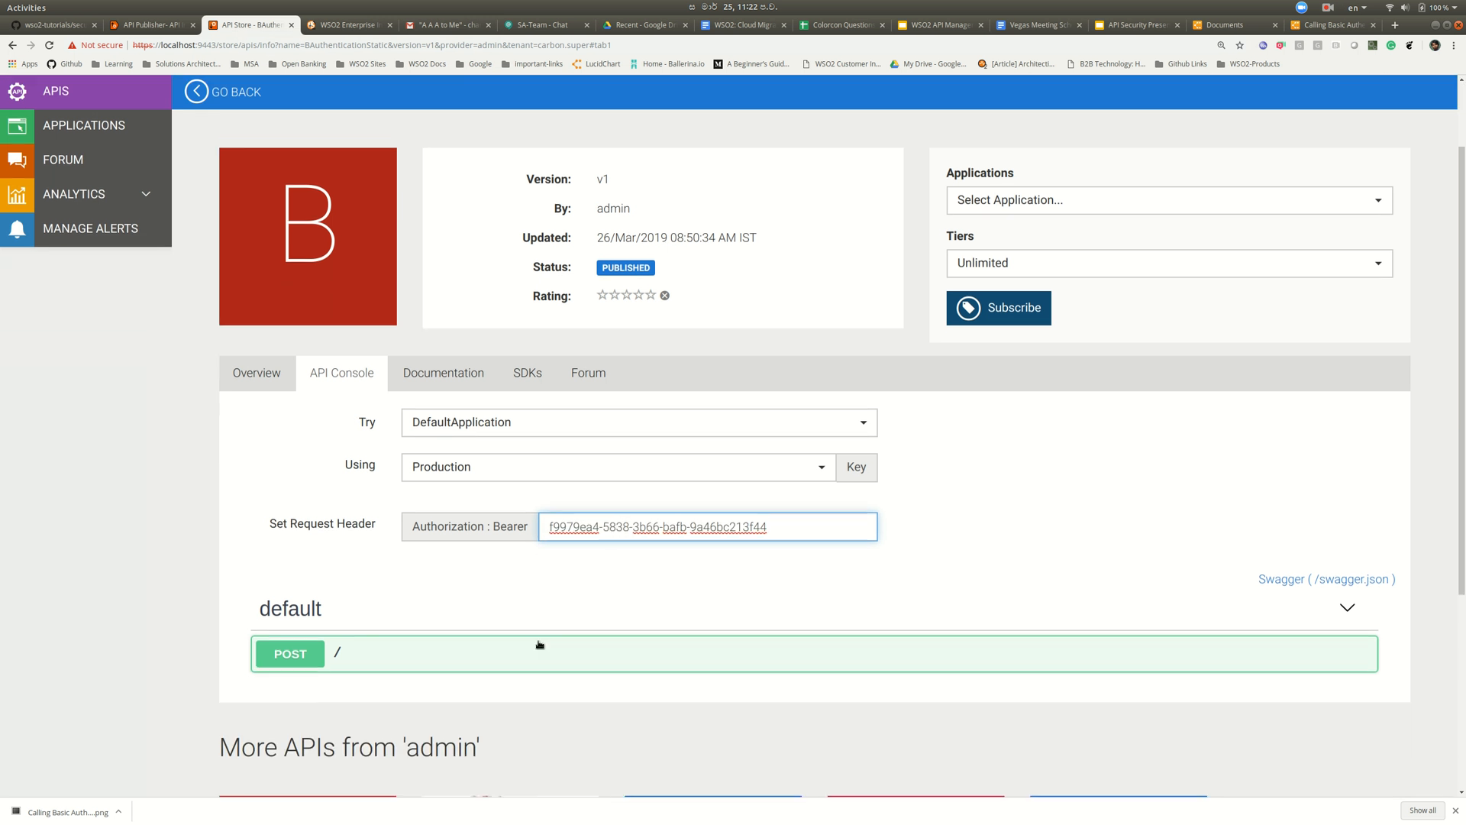
key("alt+Tab")
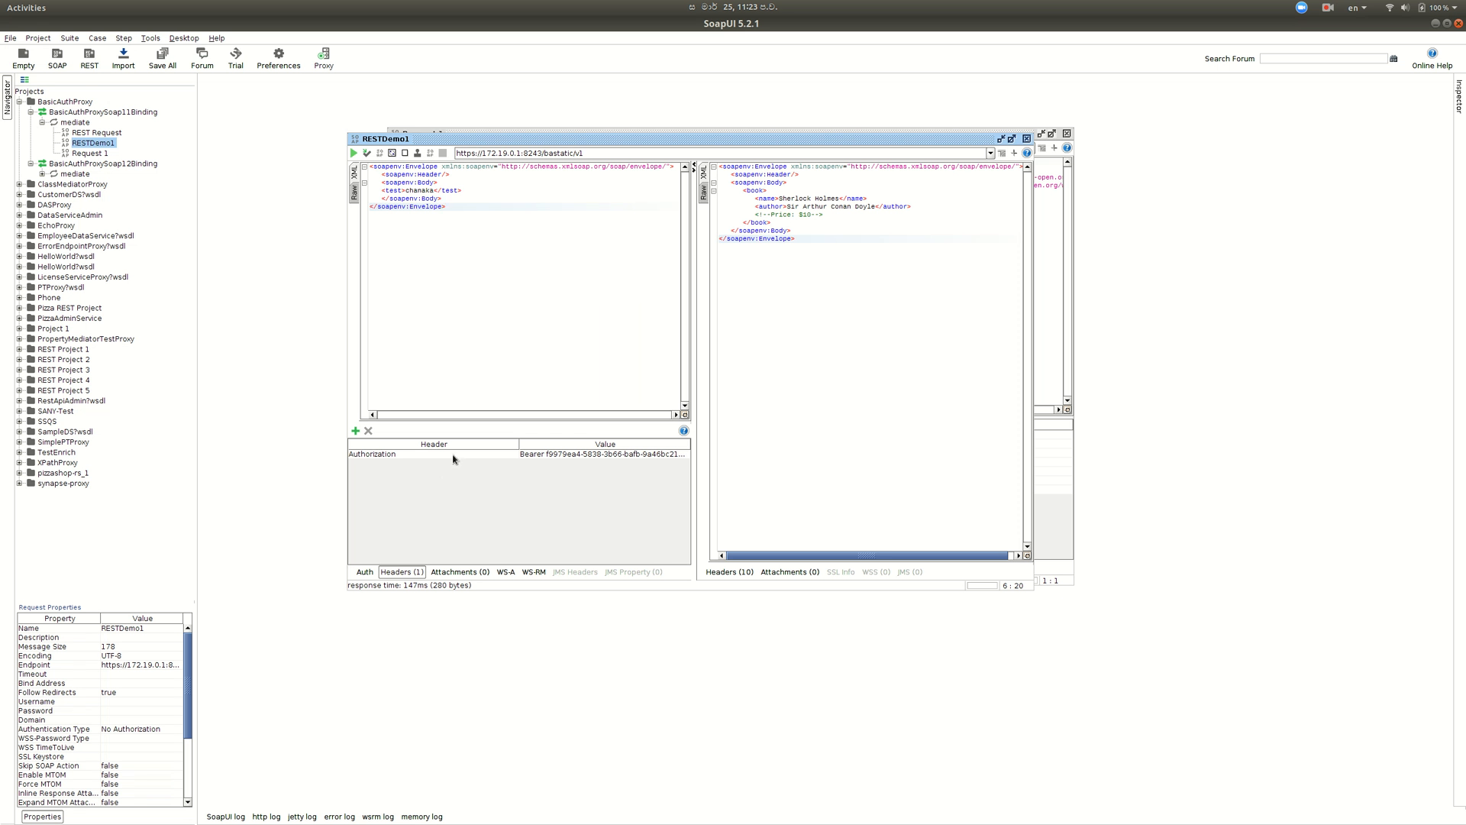
- Clear the old response and resend RESTDemo1 via /bastatic/v1, getting the Sherlock Holmes book XML
left_click(591, 153)
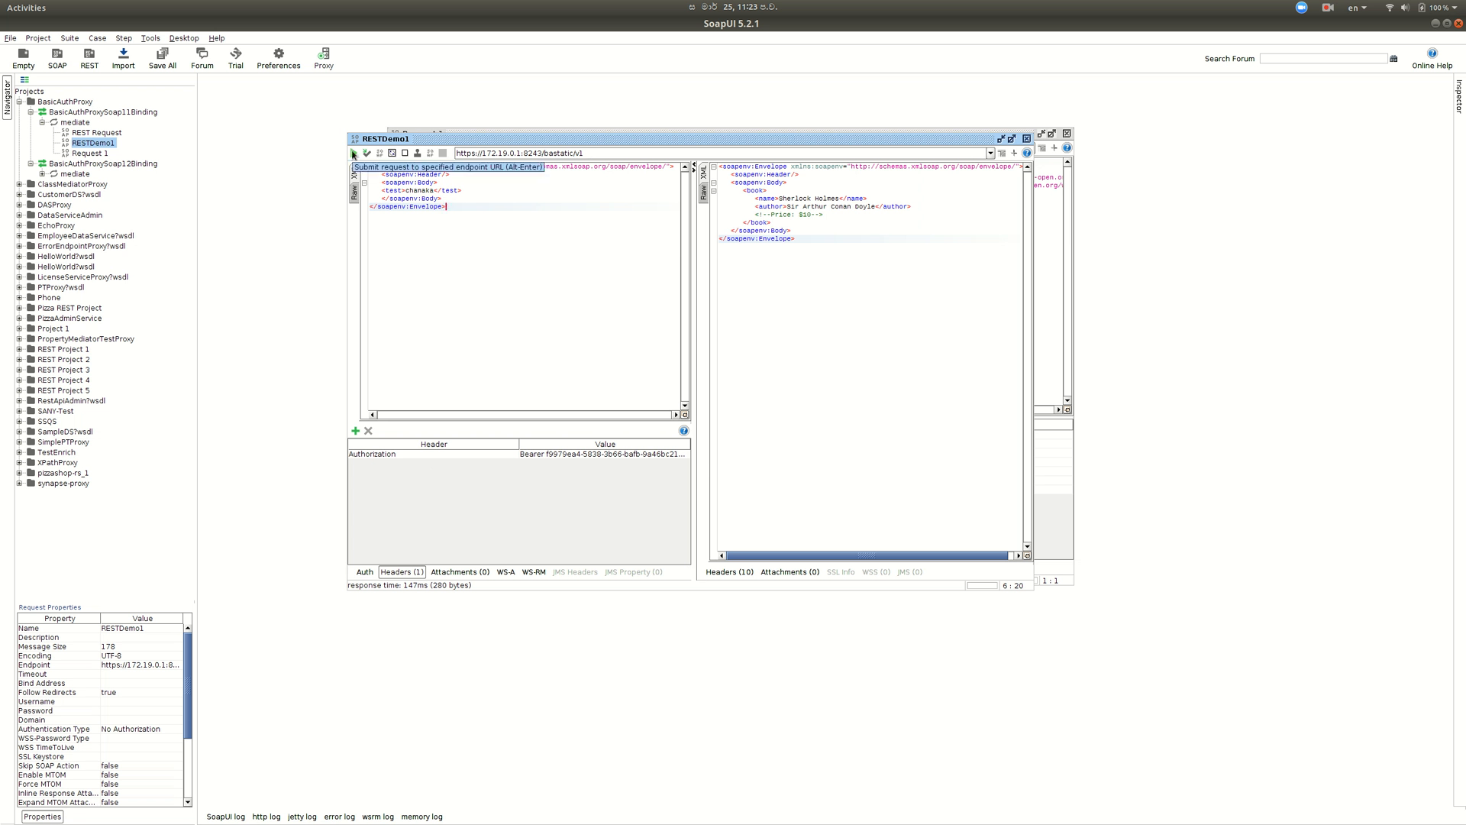
left_click(802, 258)
left_click_drag(812, 245, 683, 163)
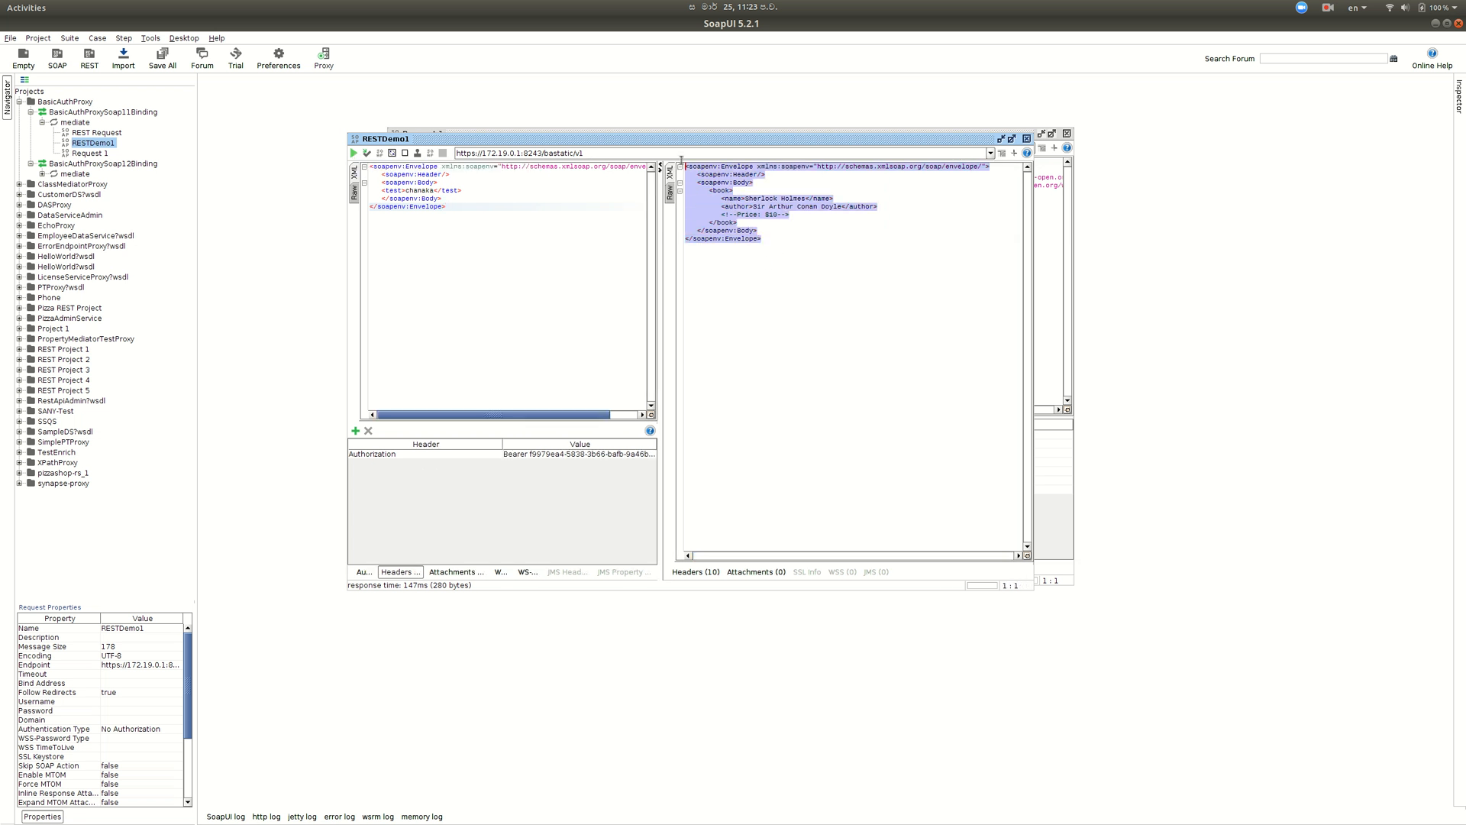
key("Delete")
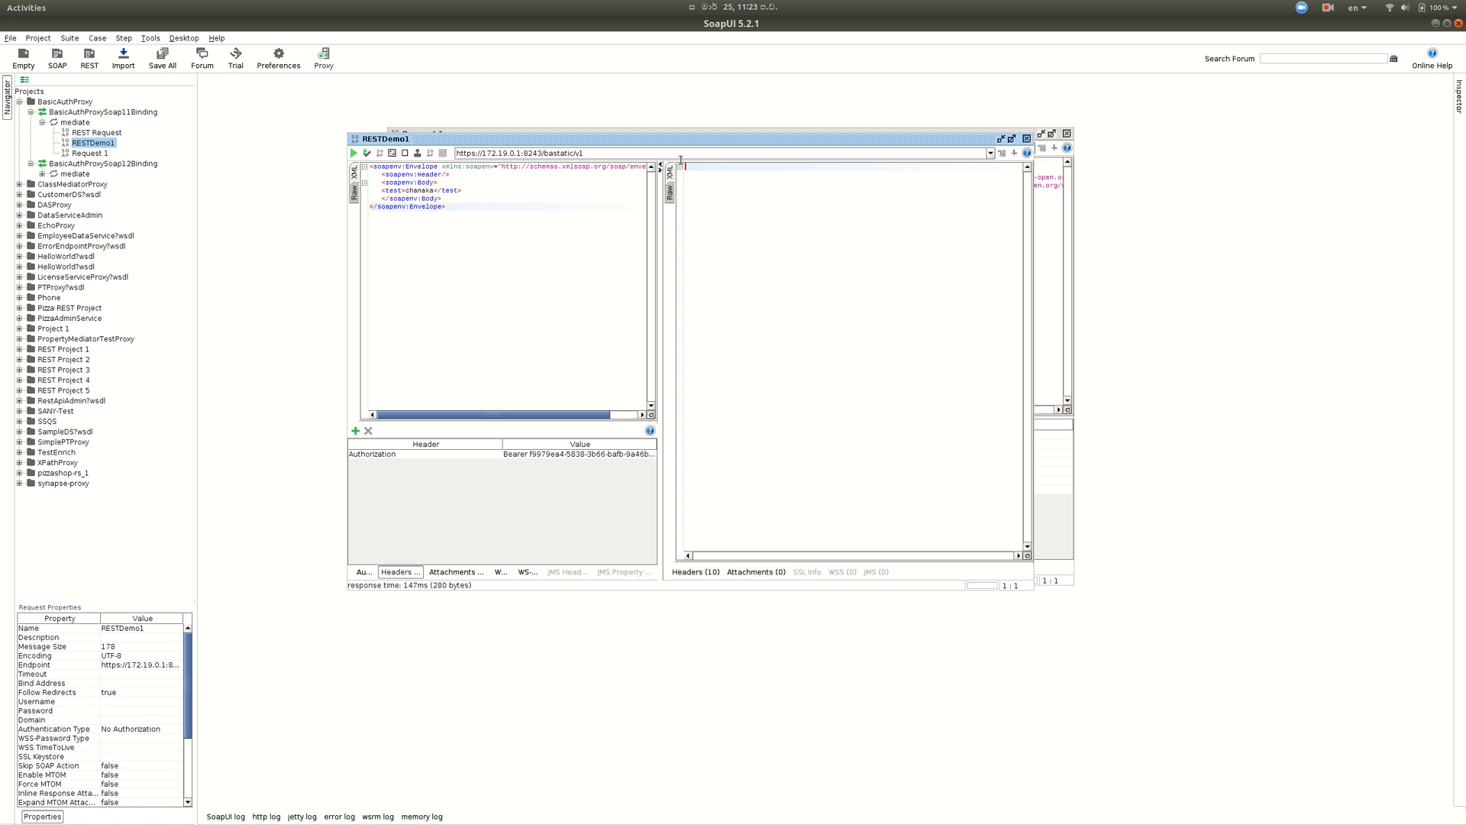
left_click(353, 153)
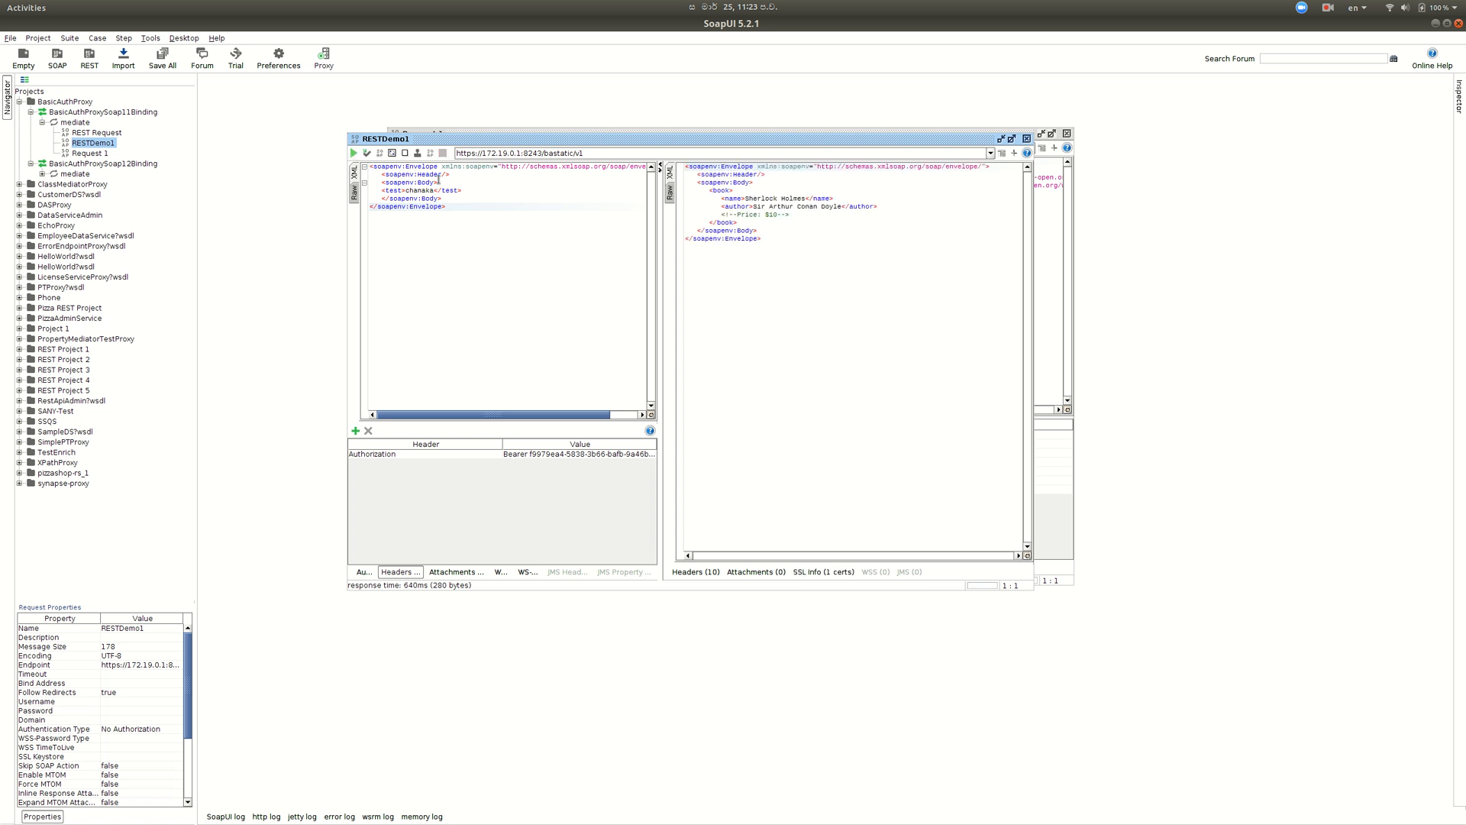
left_click(799, 248)
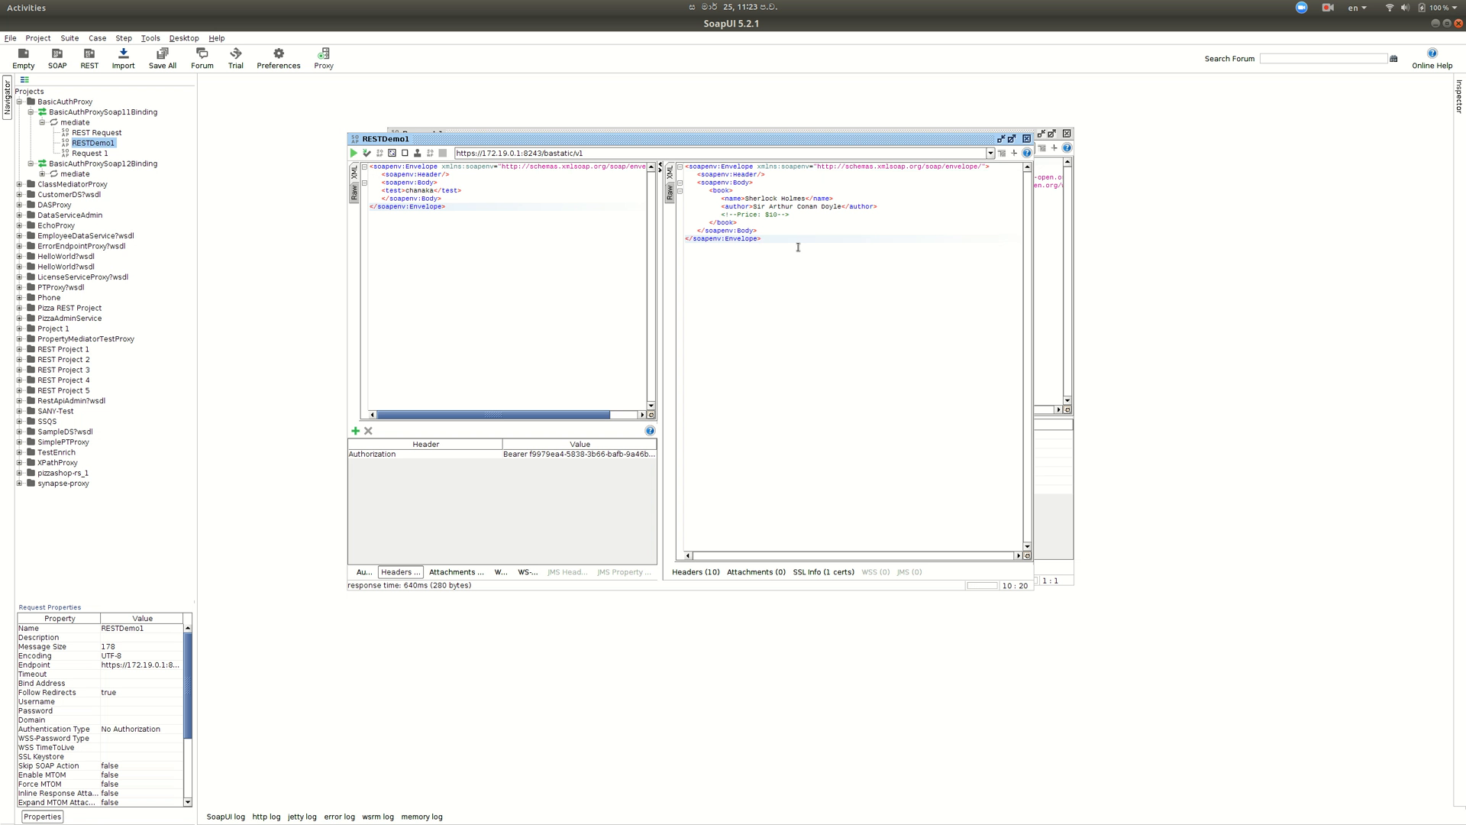
key("alt+Tab")
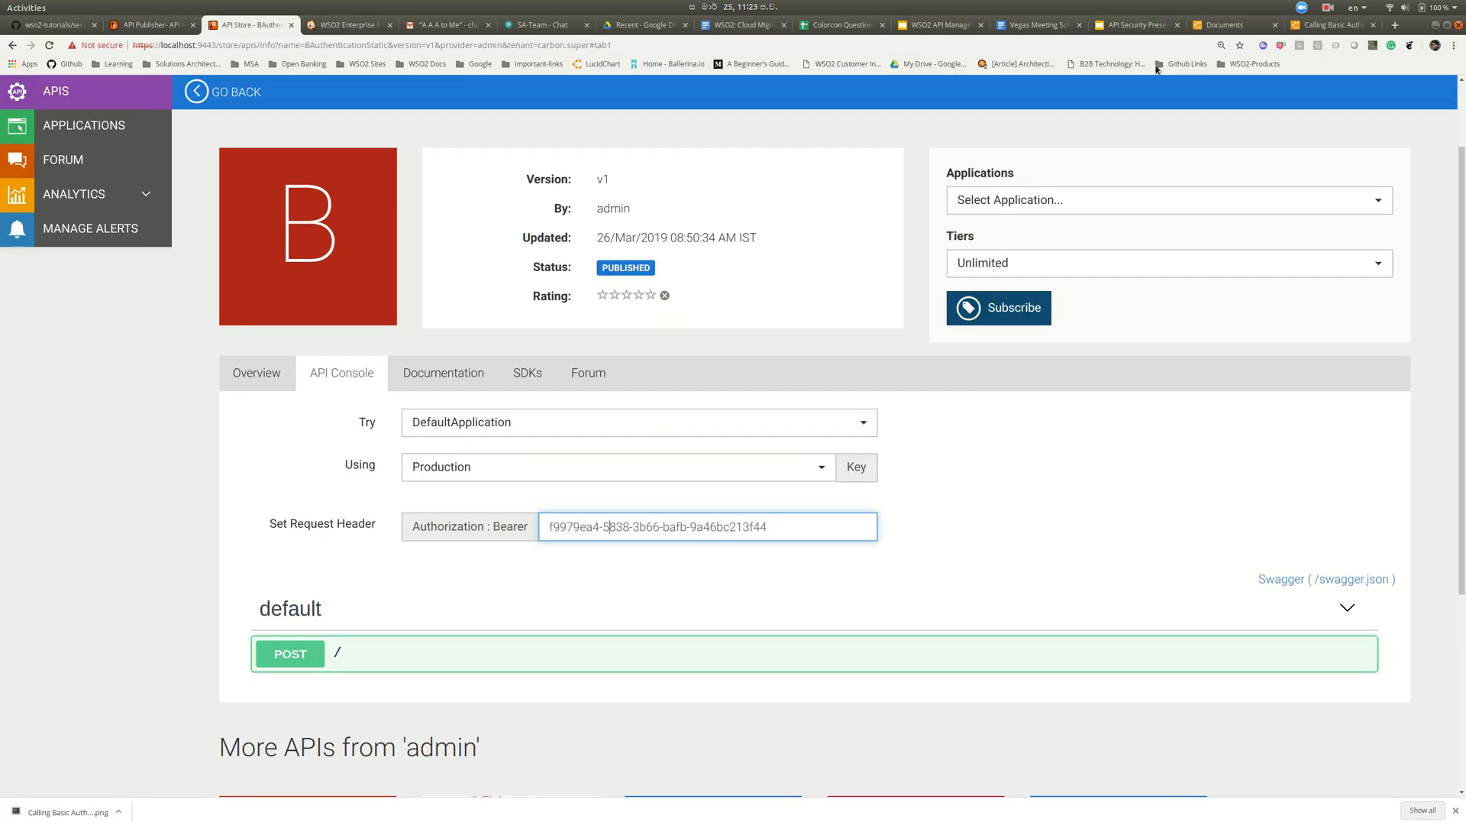
- Review the Lucidchart Solution 1 and Solution 2 authentication diagrams, then go back to the API Publisher
left_click(1324, 27)
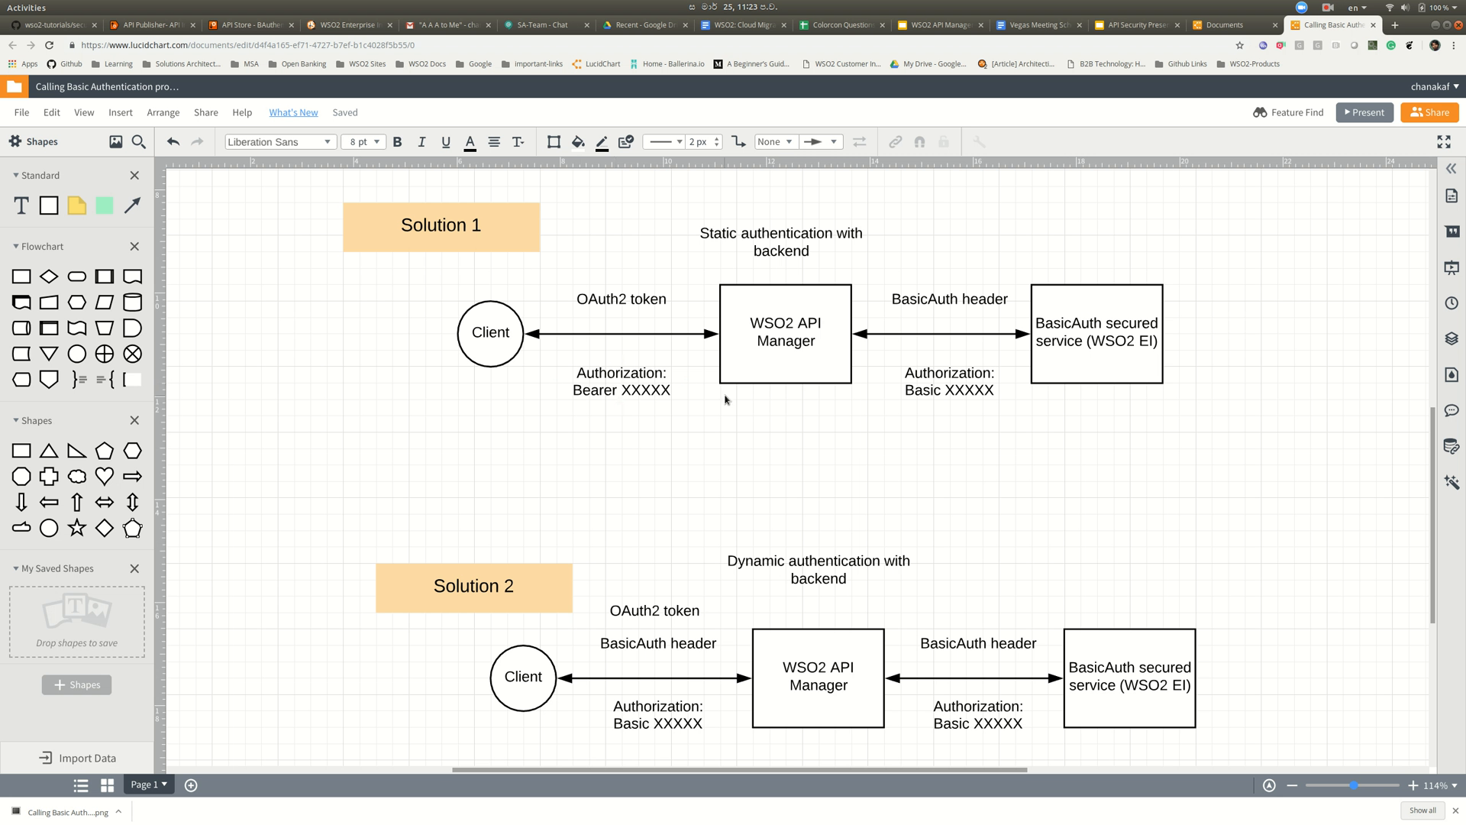
scroll(789, 422, "down", 5)
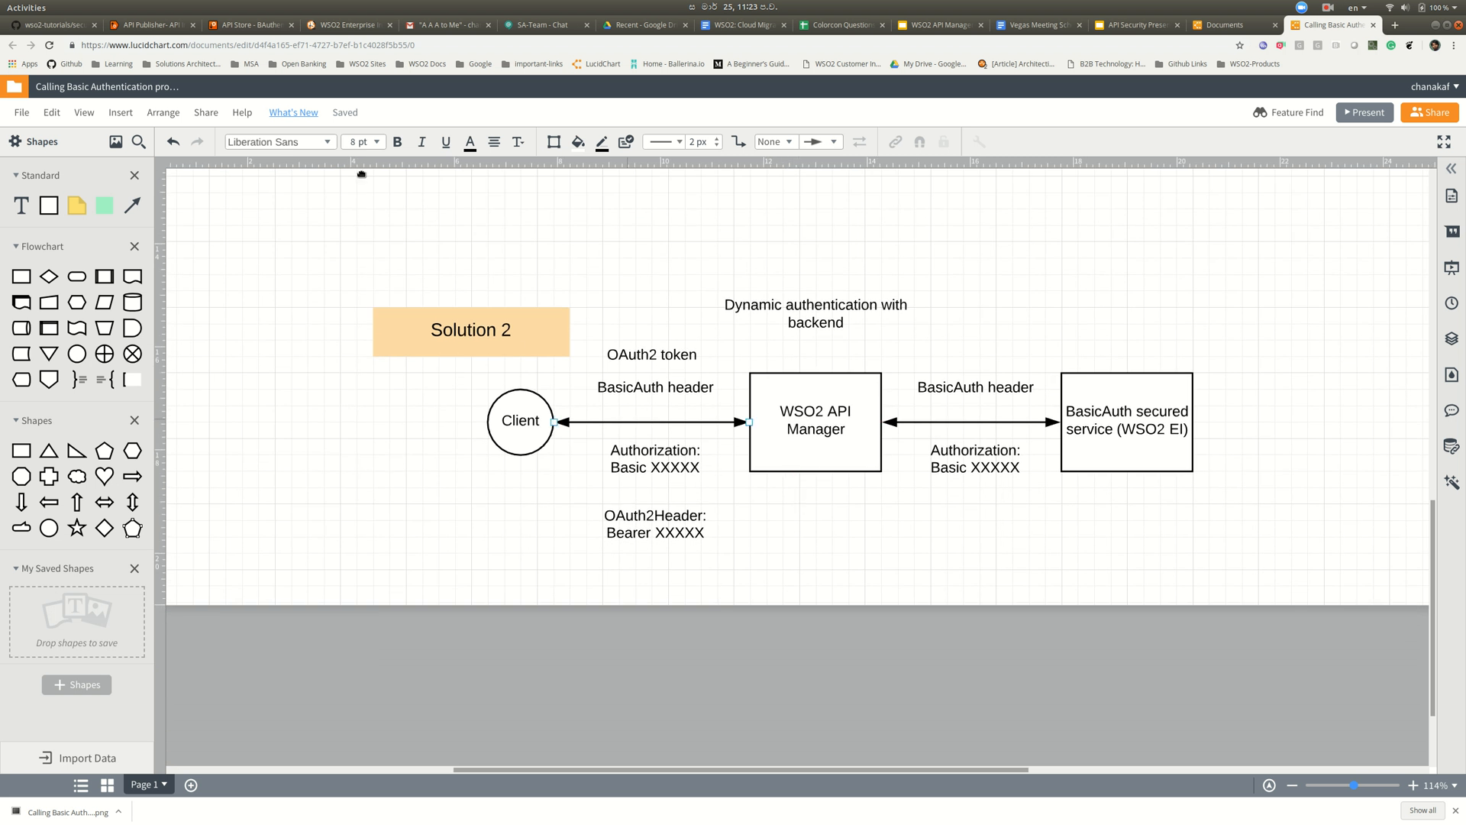
left_click(148, 29)
- Start designing a new REST API named BAuthenticationDynamic
left_click(115, 162)
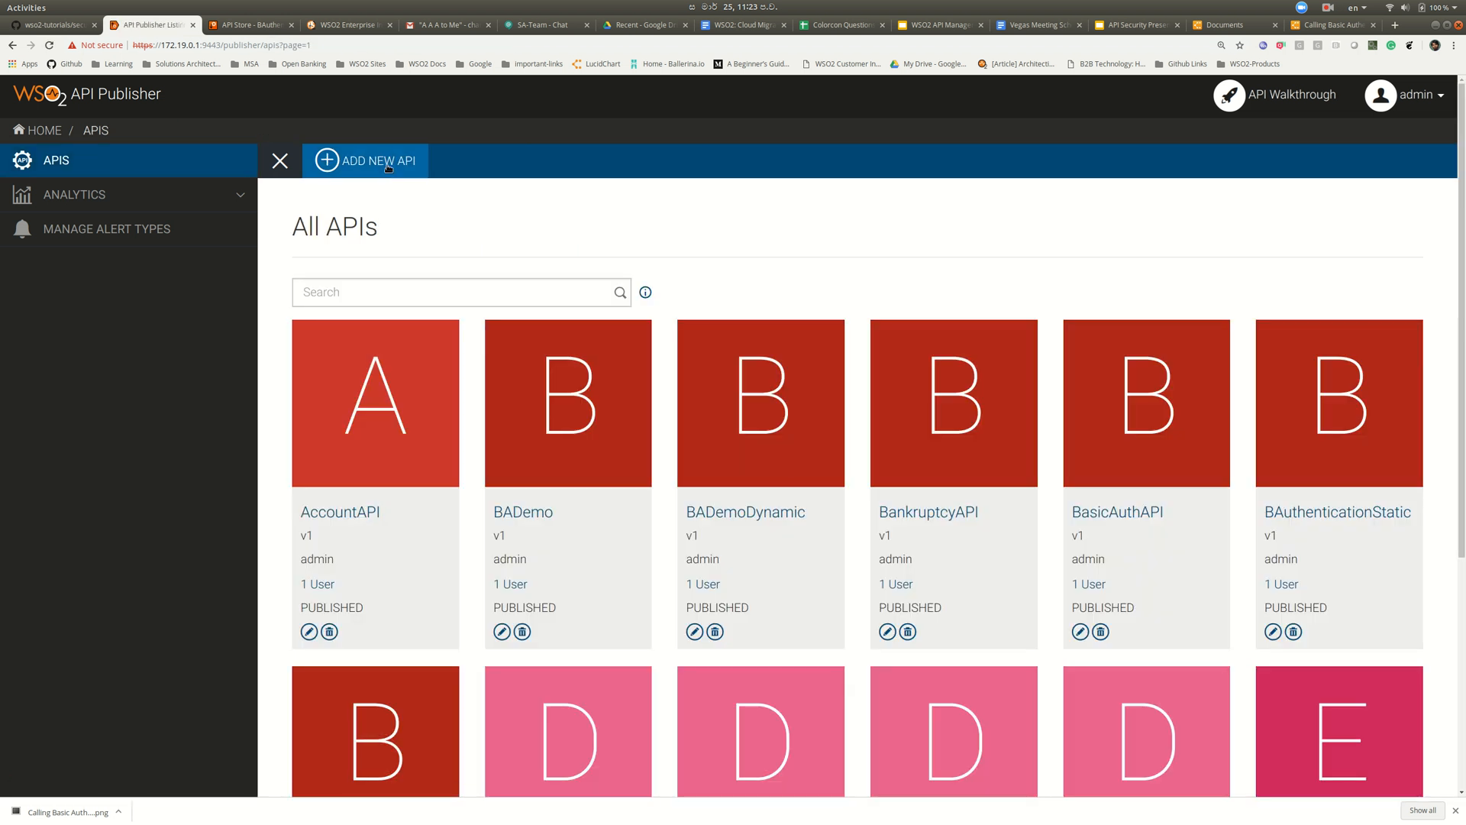
left_click(387, 164)
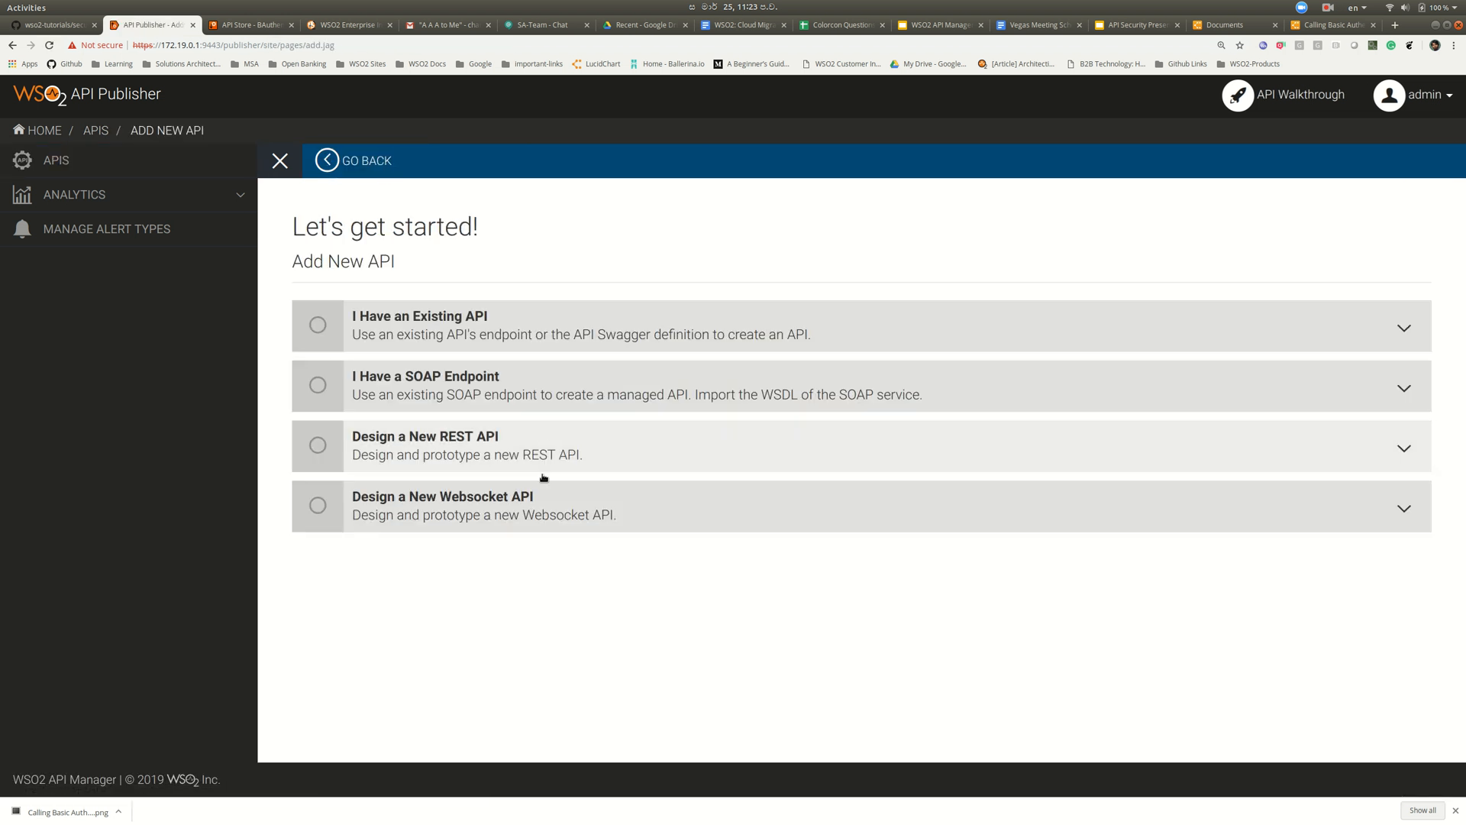
left_click(514, 452)
left_click(379, 525)
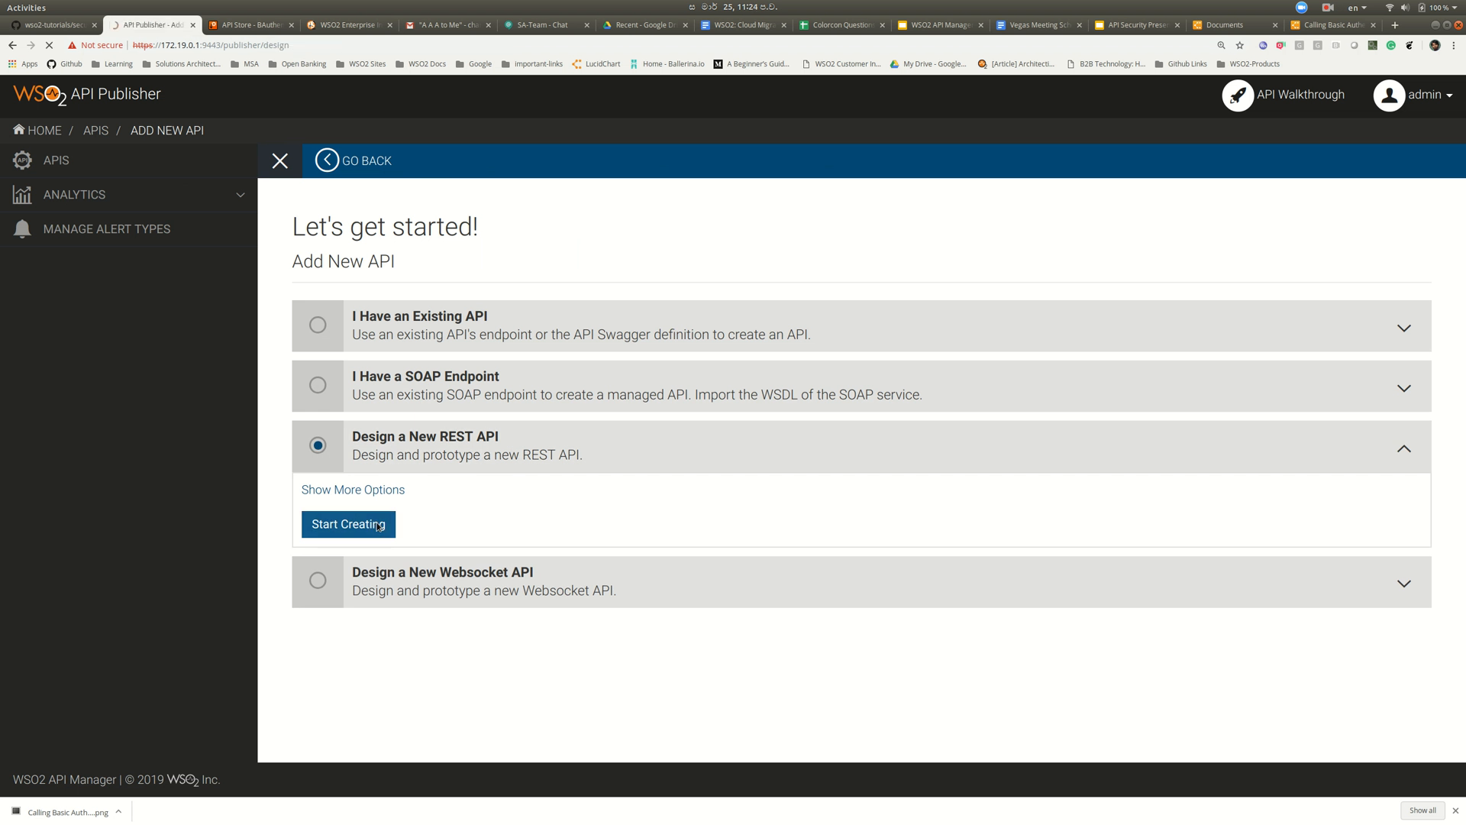
left_click(594, 410)
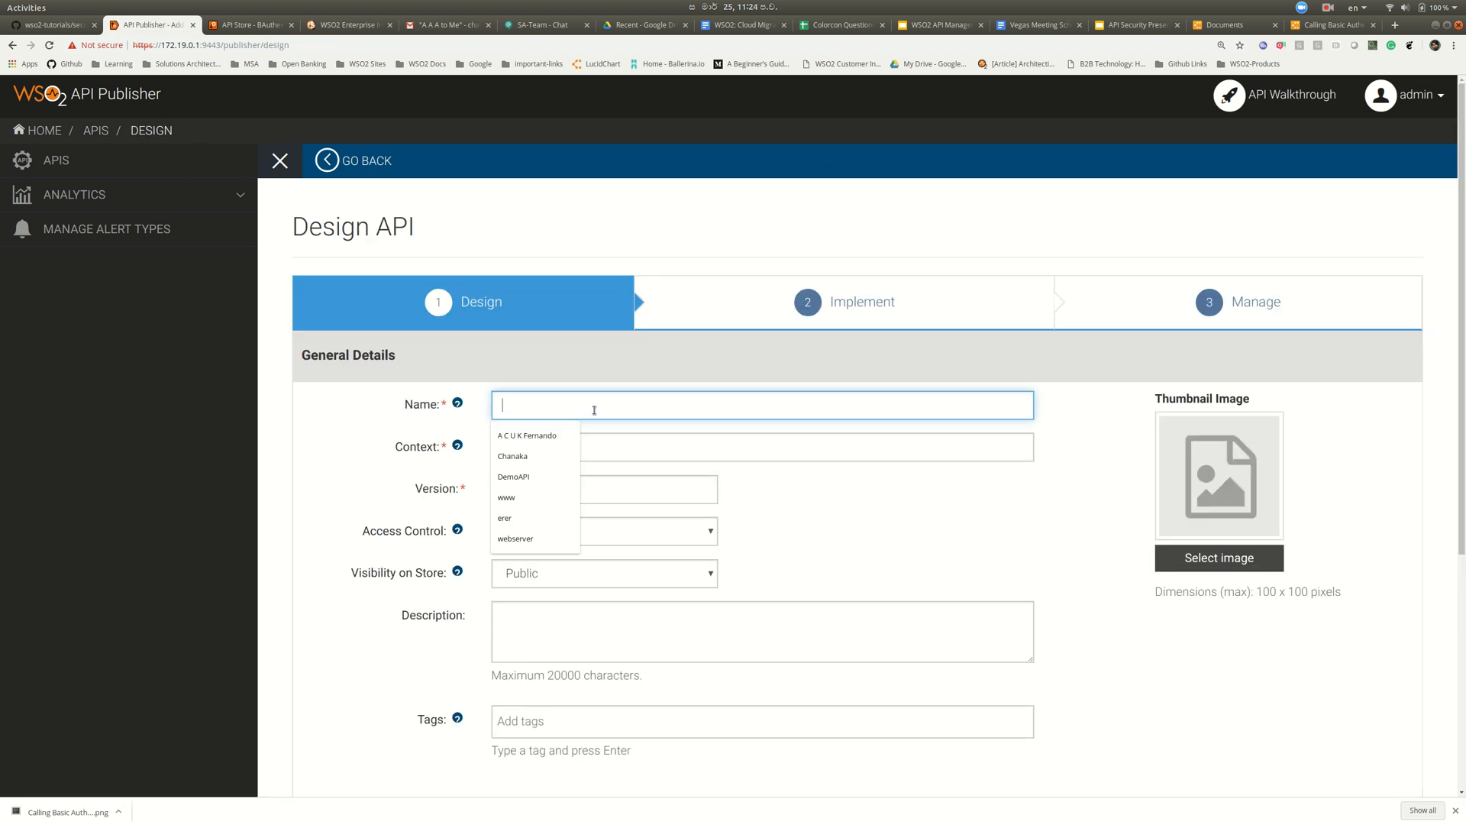
type("ba")
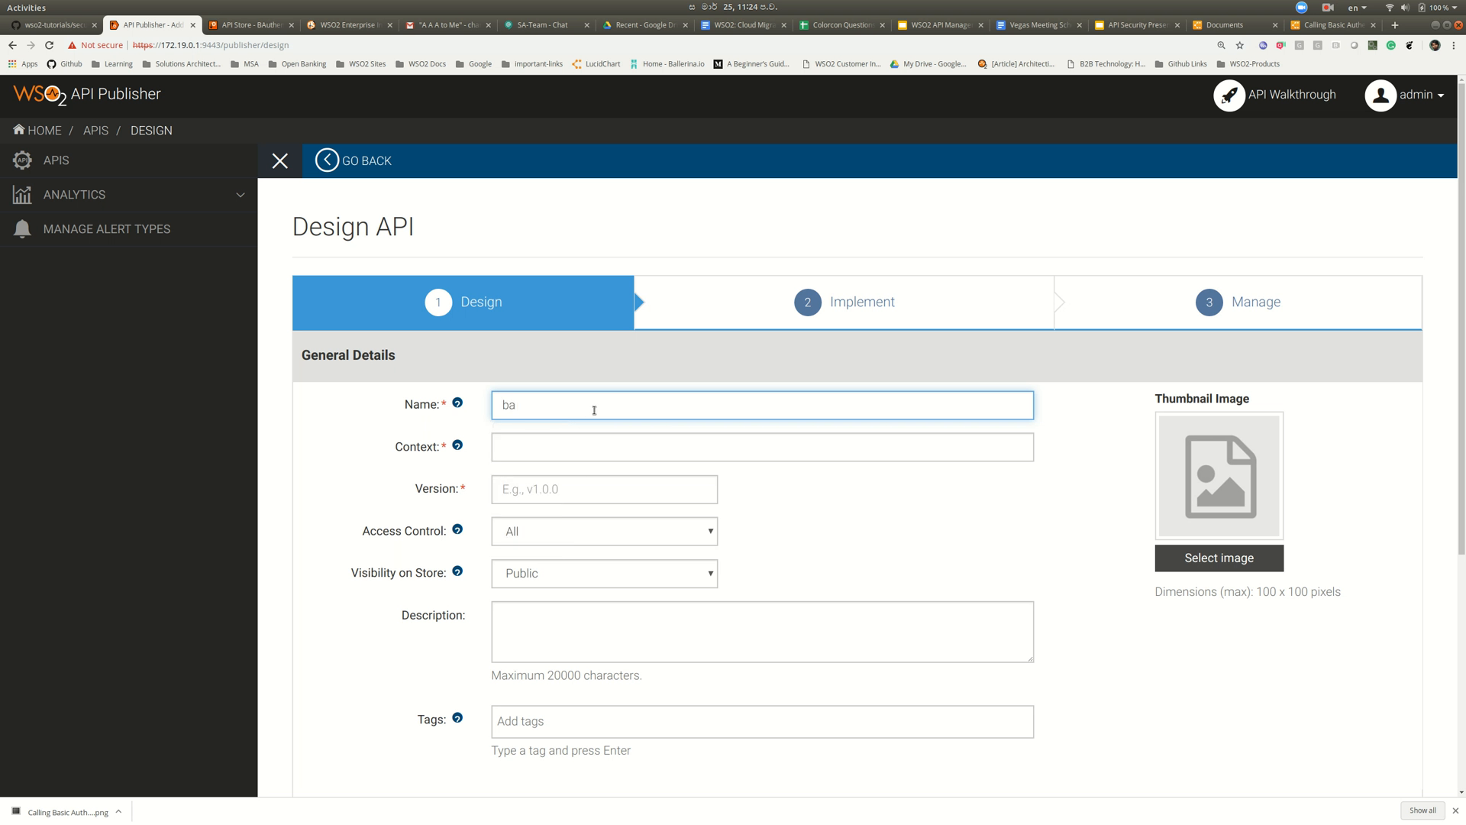
key("BackSpace")
key("BackSpace")
type("BA")
type("Static")
key("BackSpace")
key("BackSpace")
key("BackSpace")
key("BackSpace")
key("BackSpace")
key("BackSpace")
type("uthenticationdyna")
key("BackSpace")
key("BackSpace")
key("BackSpace")
key("BackSpace")
type("Dynamic")
- Set context /badynamic, version v1, and tags Demo and TEst
left_click(602, 440)
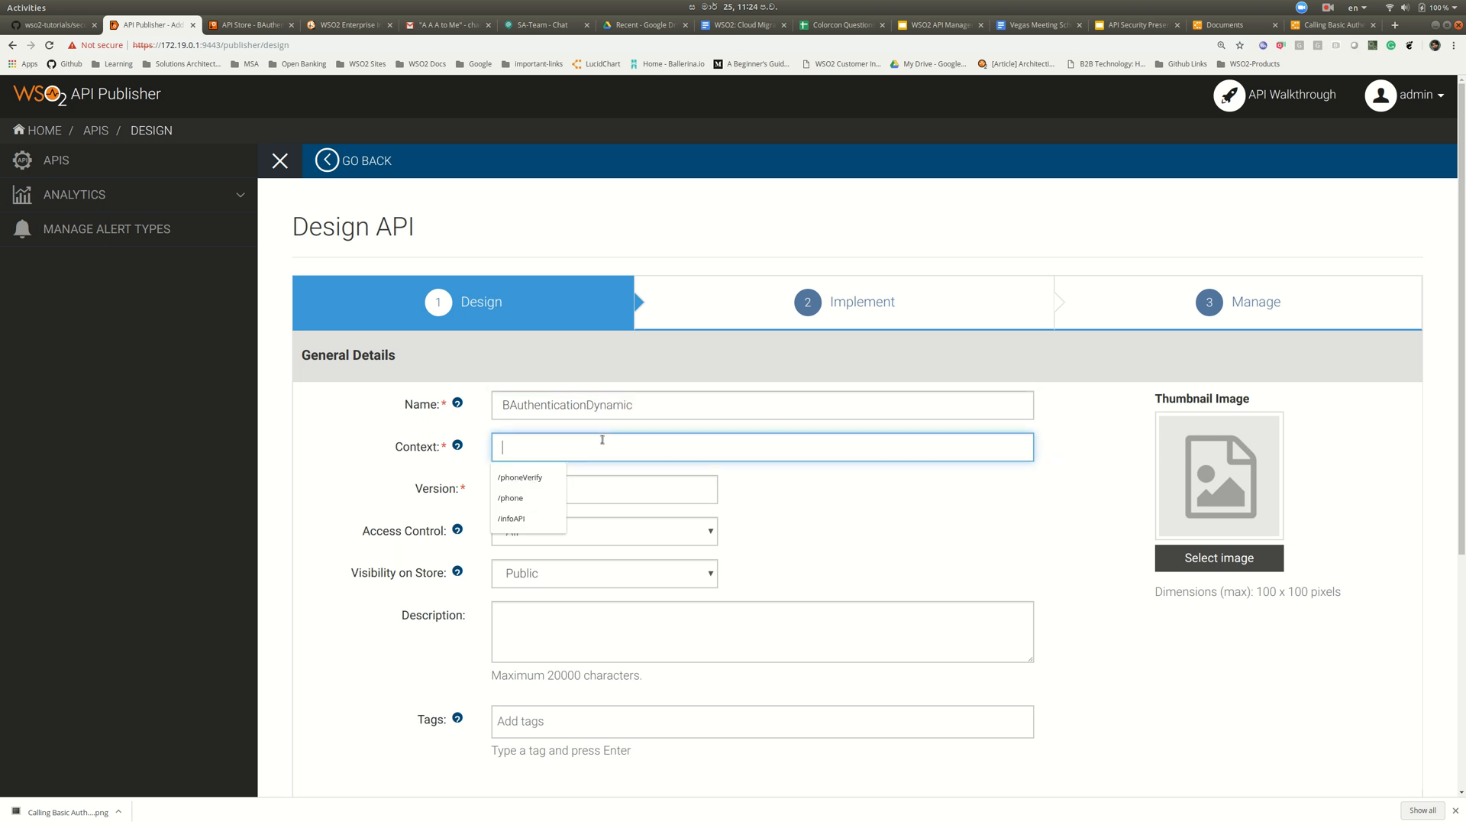
type("/b")
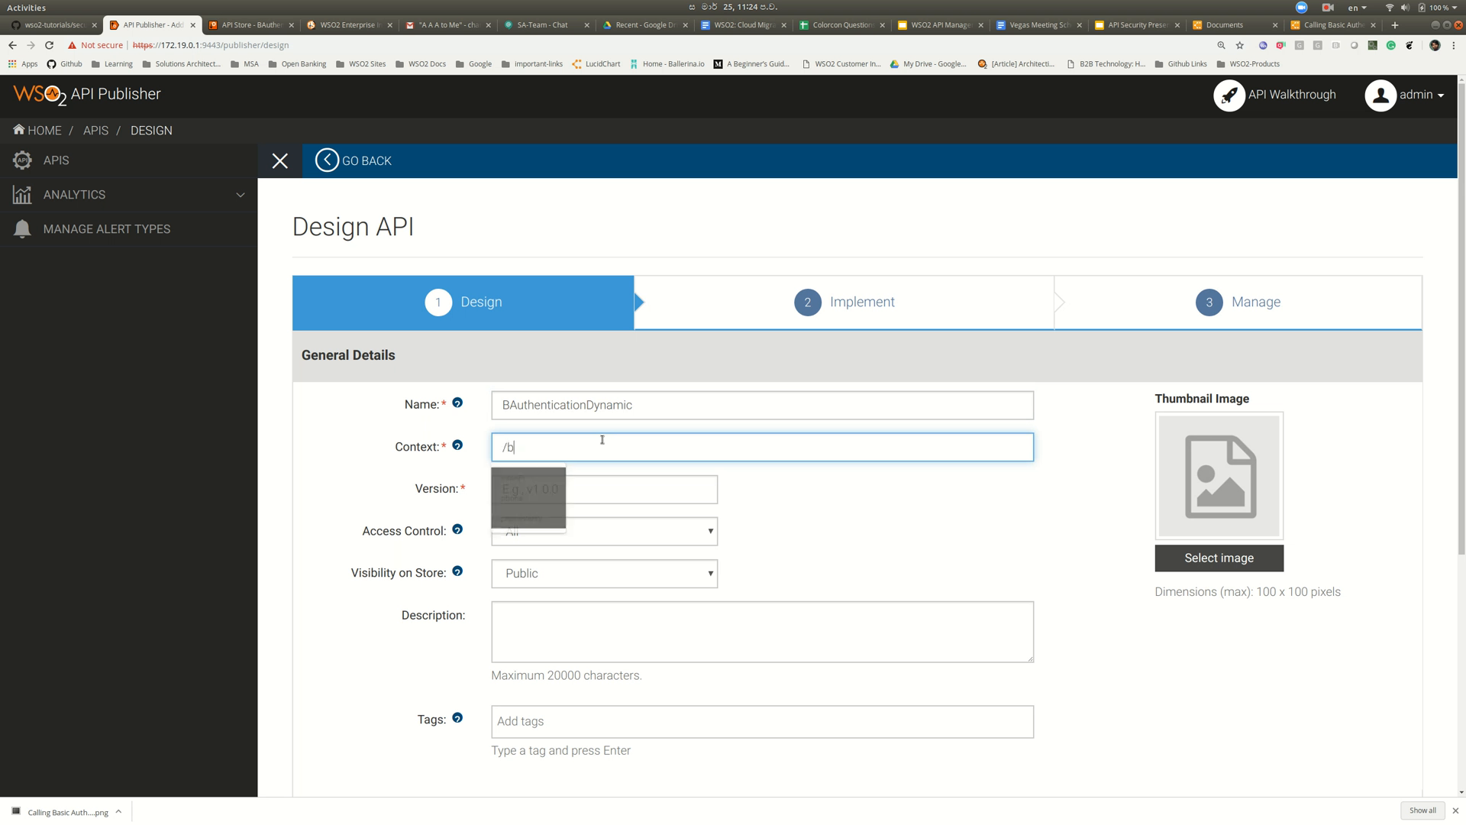
type("adynamic")
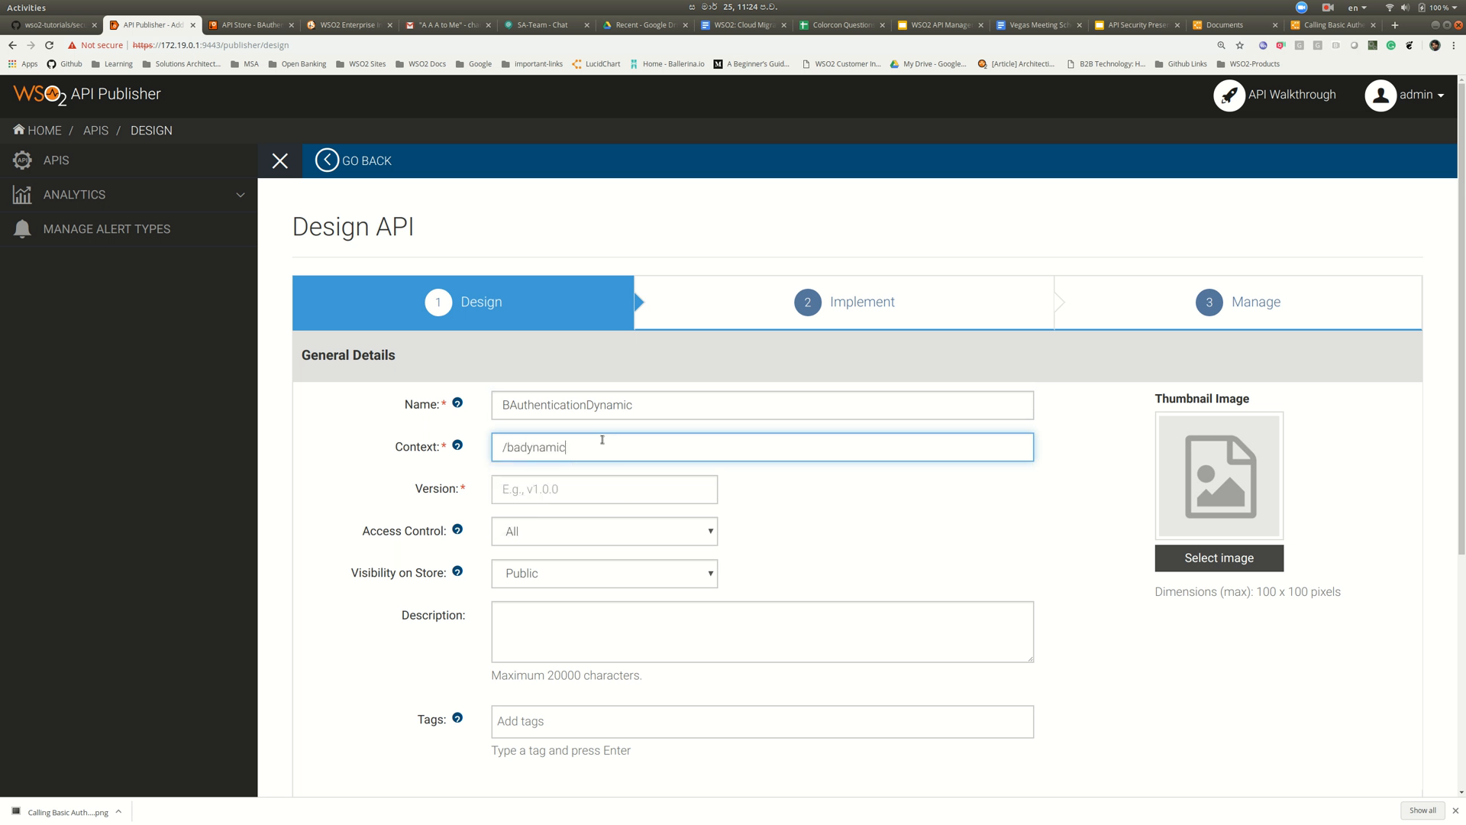
left_click(618, 485)
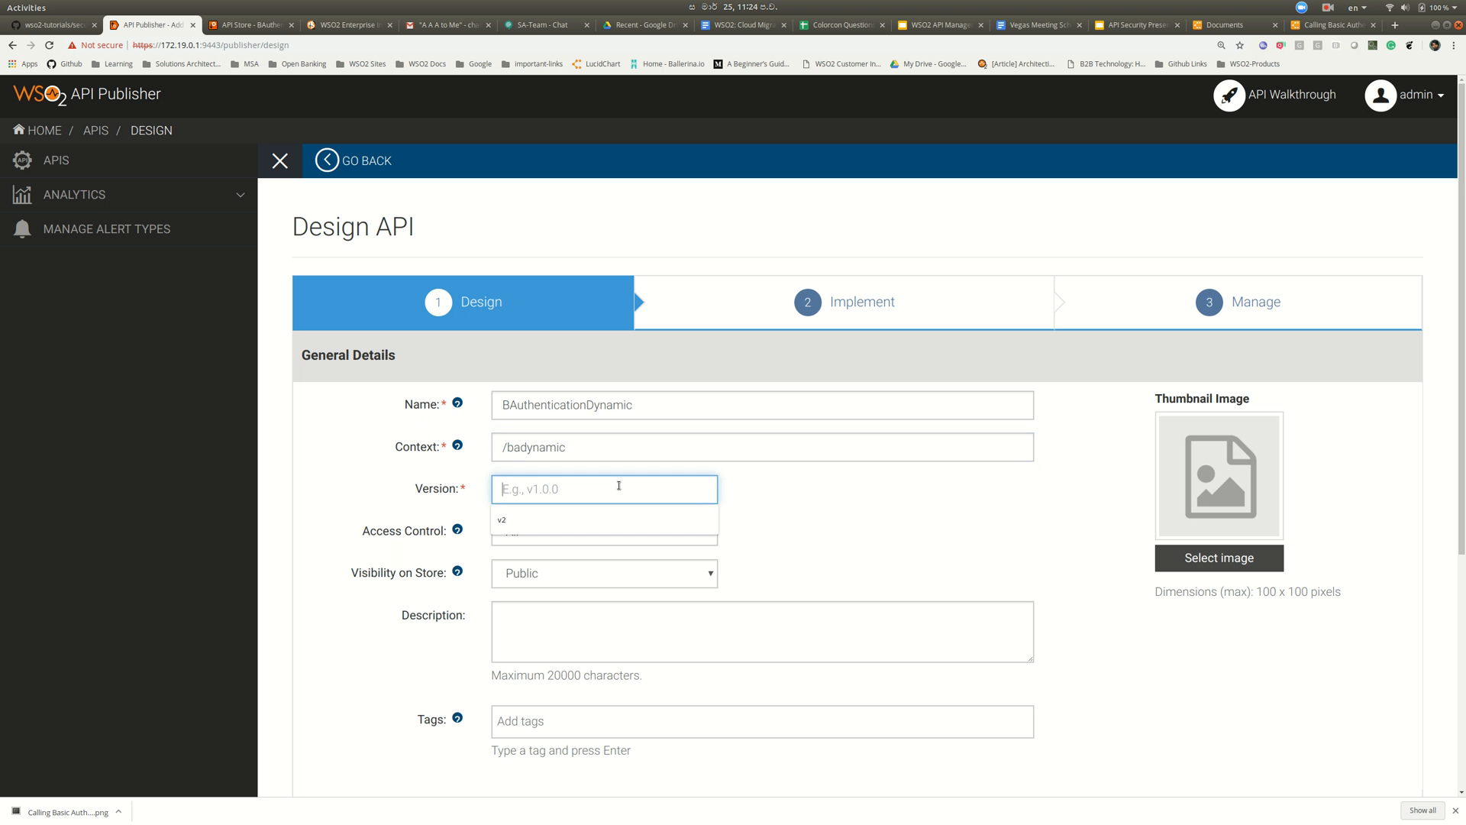
type("v1")
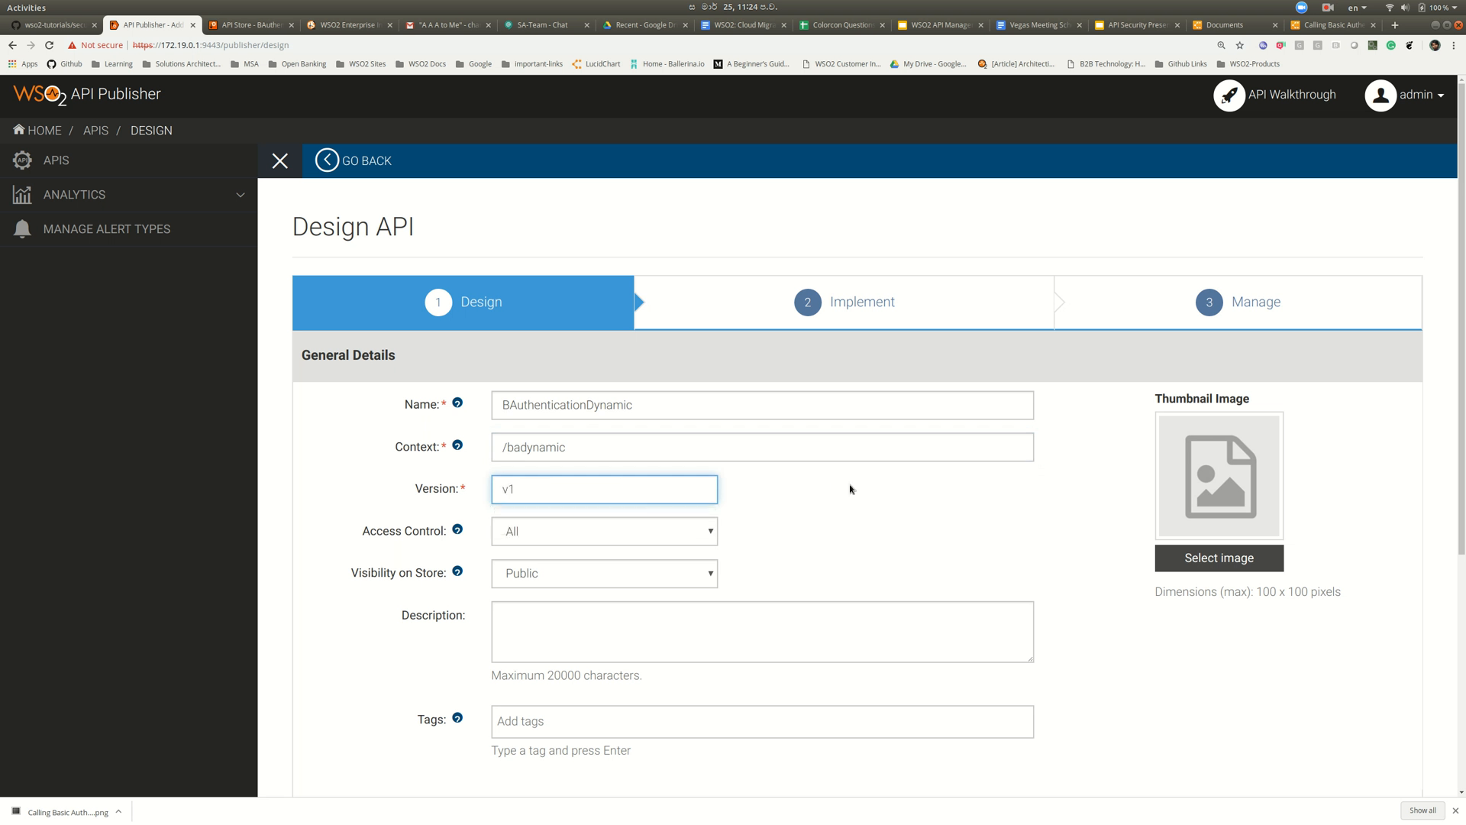
scroll(719, 533, "down", 2)
left_click(672, 552)
type("Demo TEst")
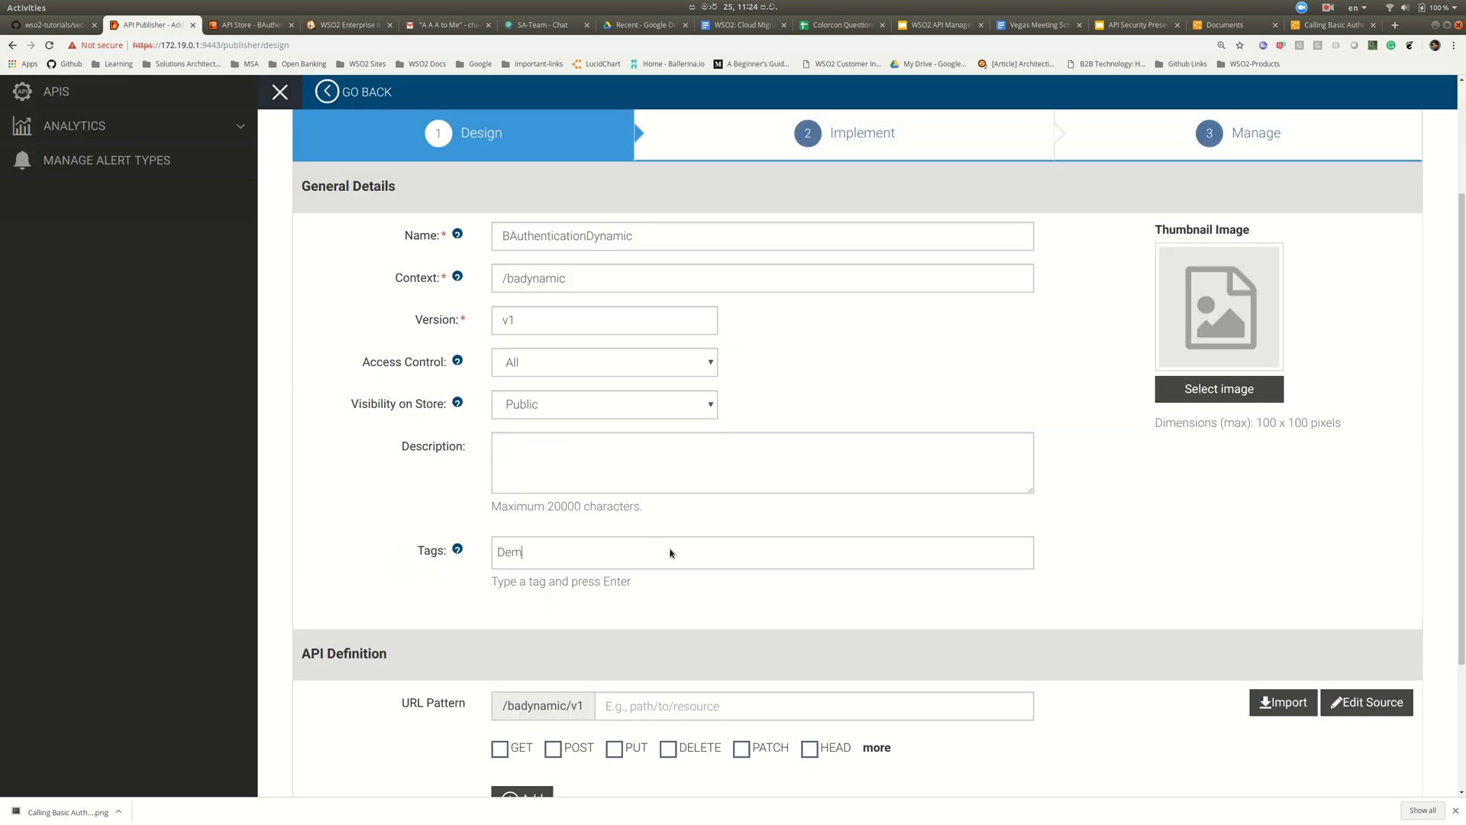
key("Return")
type("TEst")
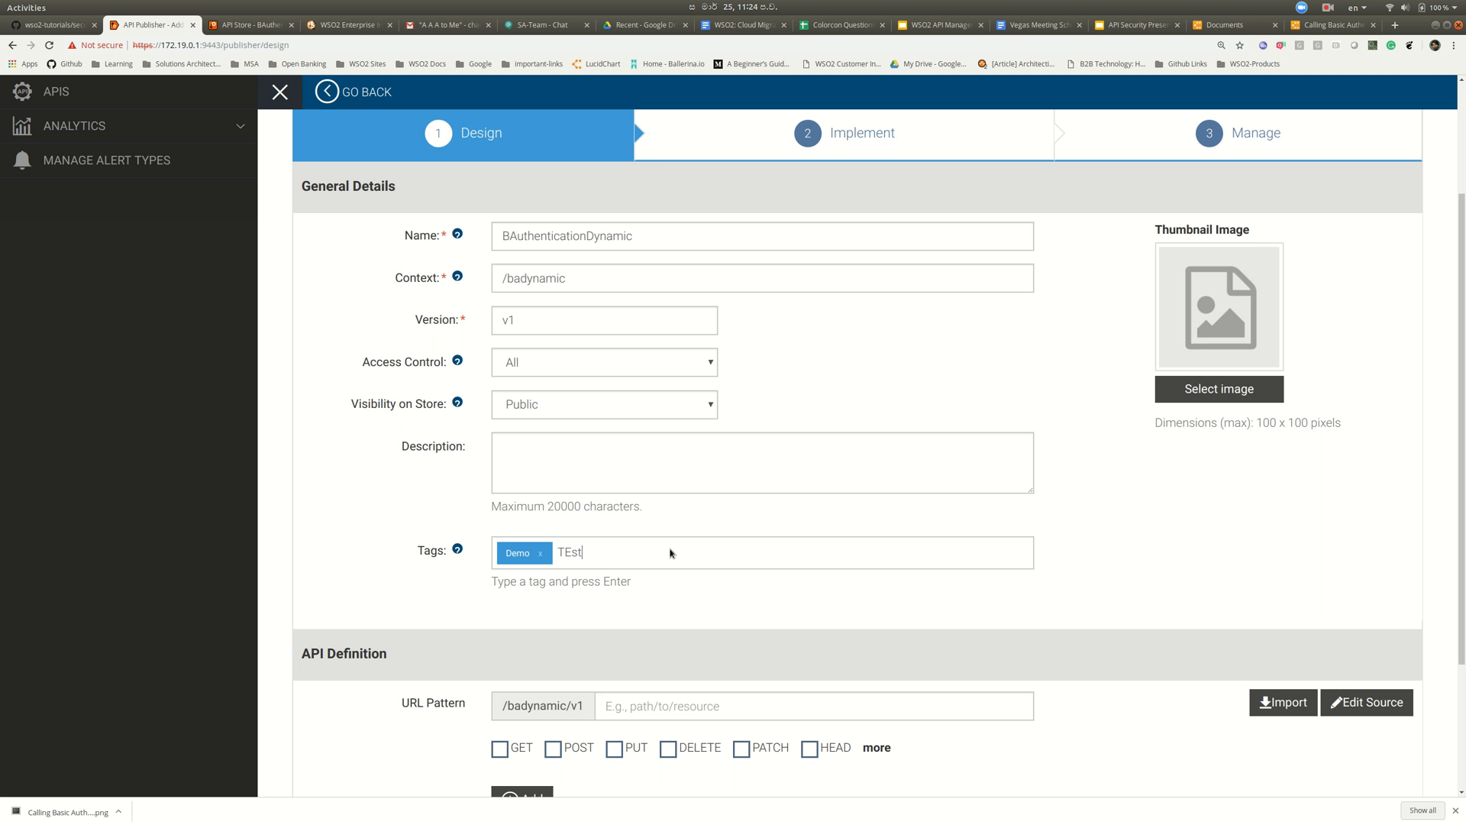
key("Return")
- Add a POST resource on URL pattern / and continue to Implement
scroll(670, 615, "down", 2)
left_click(669, 539)
type("/")
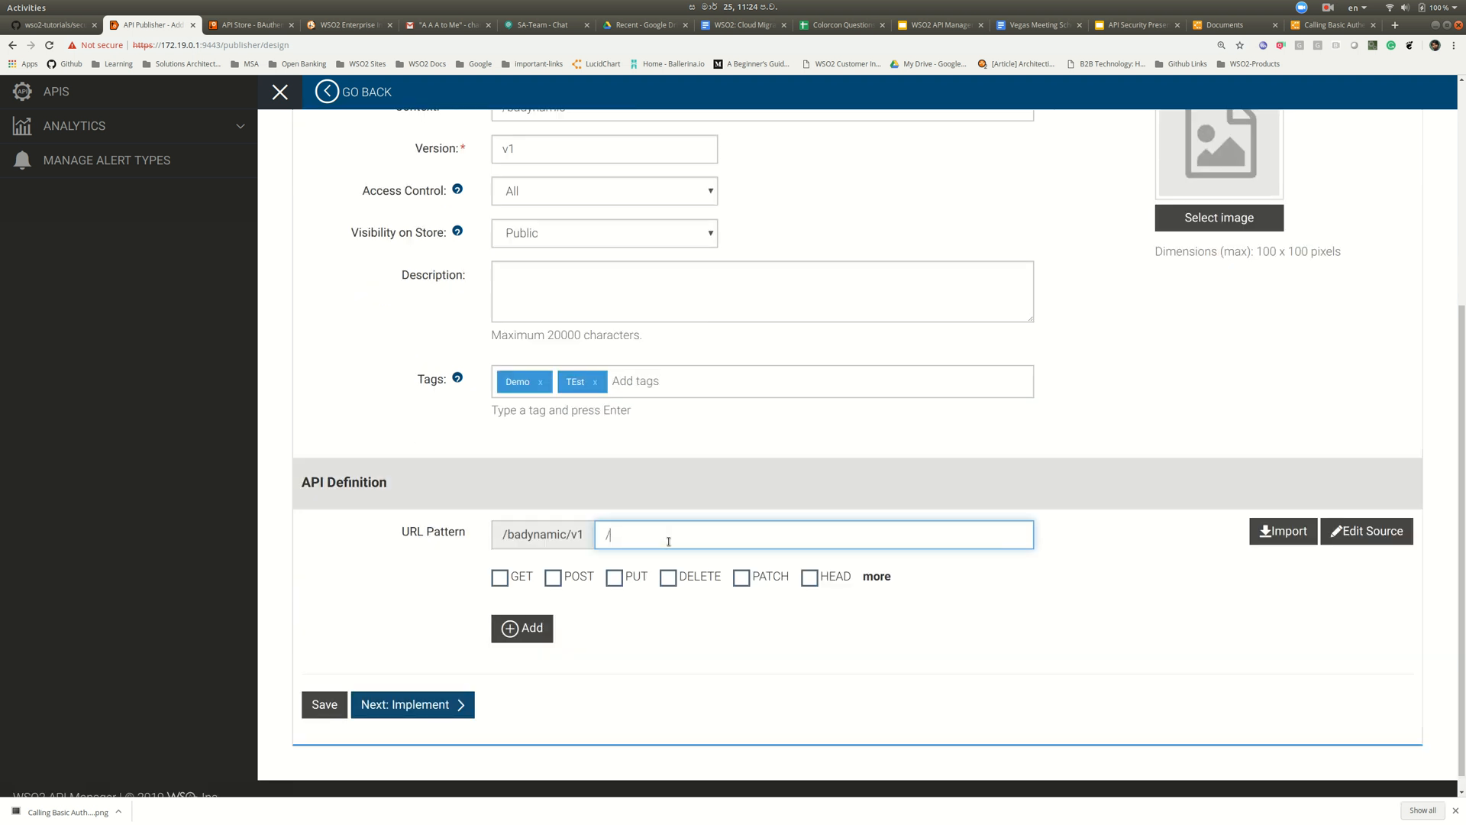
left_click(553, 578)
left_click(526, 634)
left_click(443, 730)
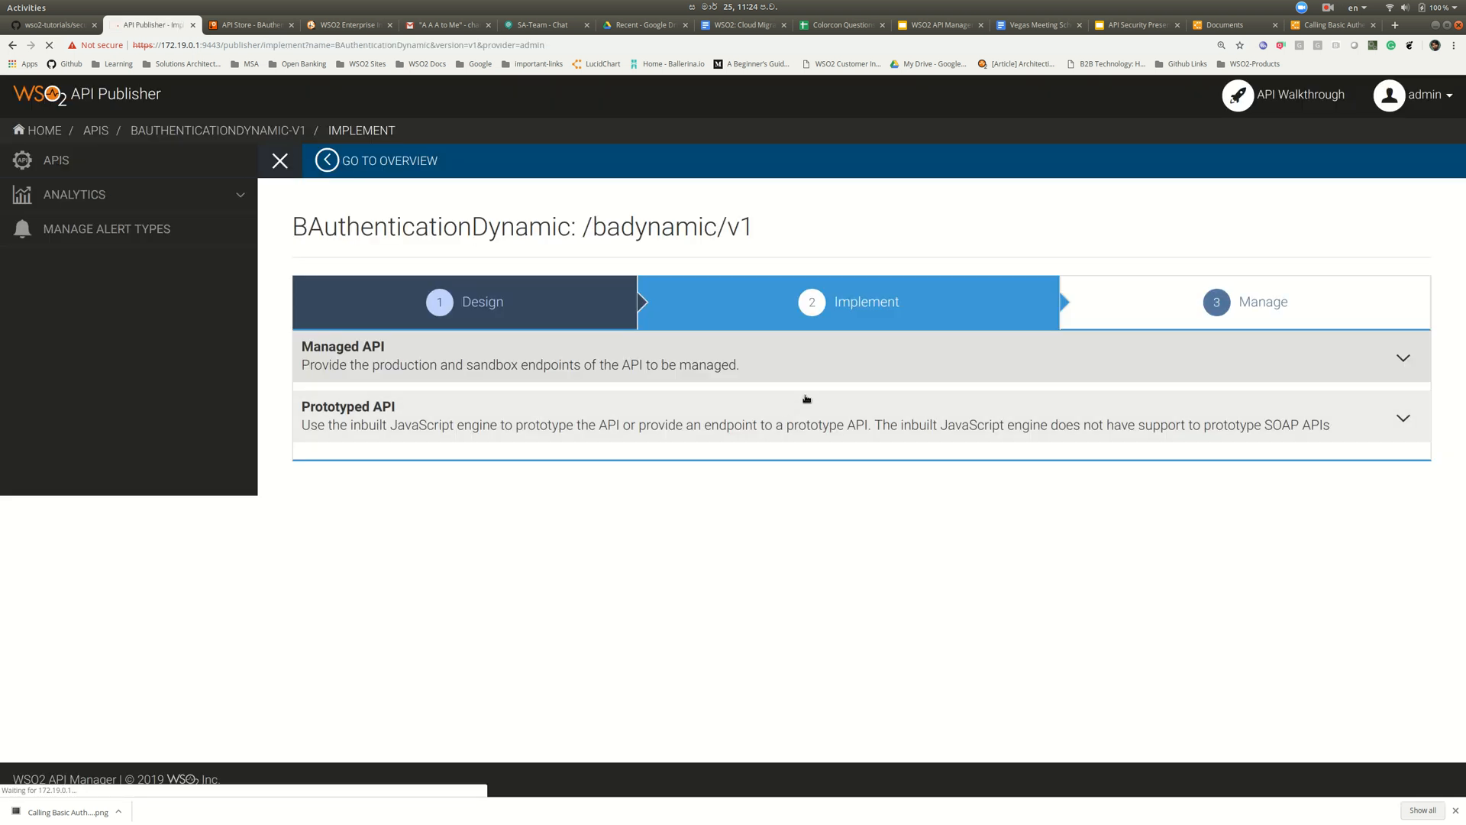
scroll(777, 360, "down", 2)
left_click(777, 238)
left_click(776, 272)
left_click(787, 383)
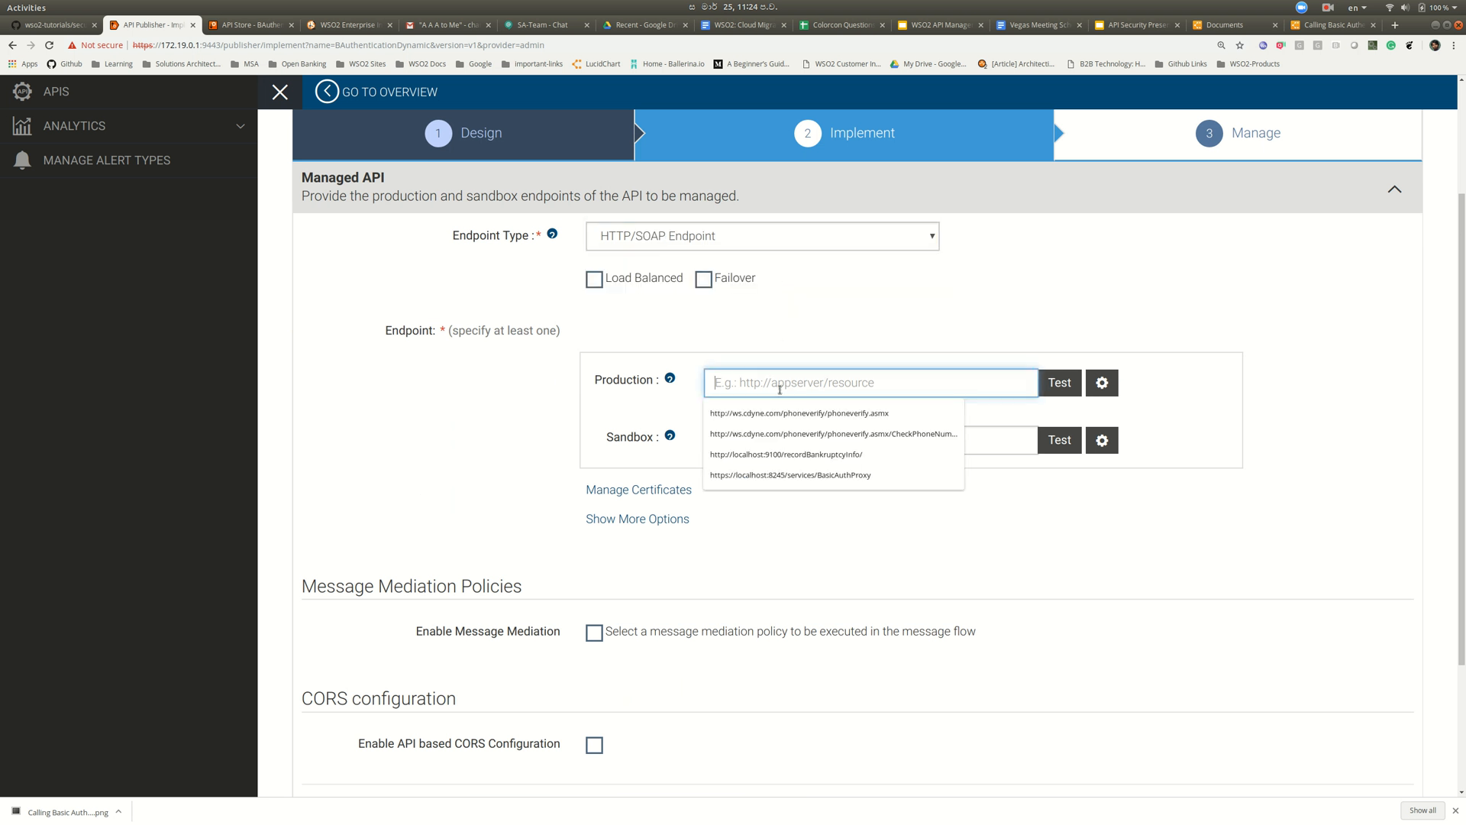
left_click(789, 475)
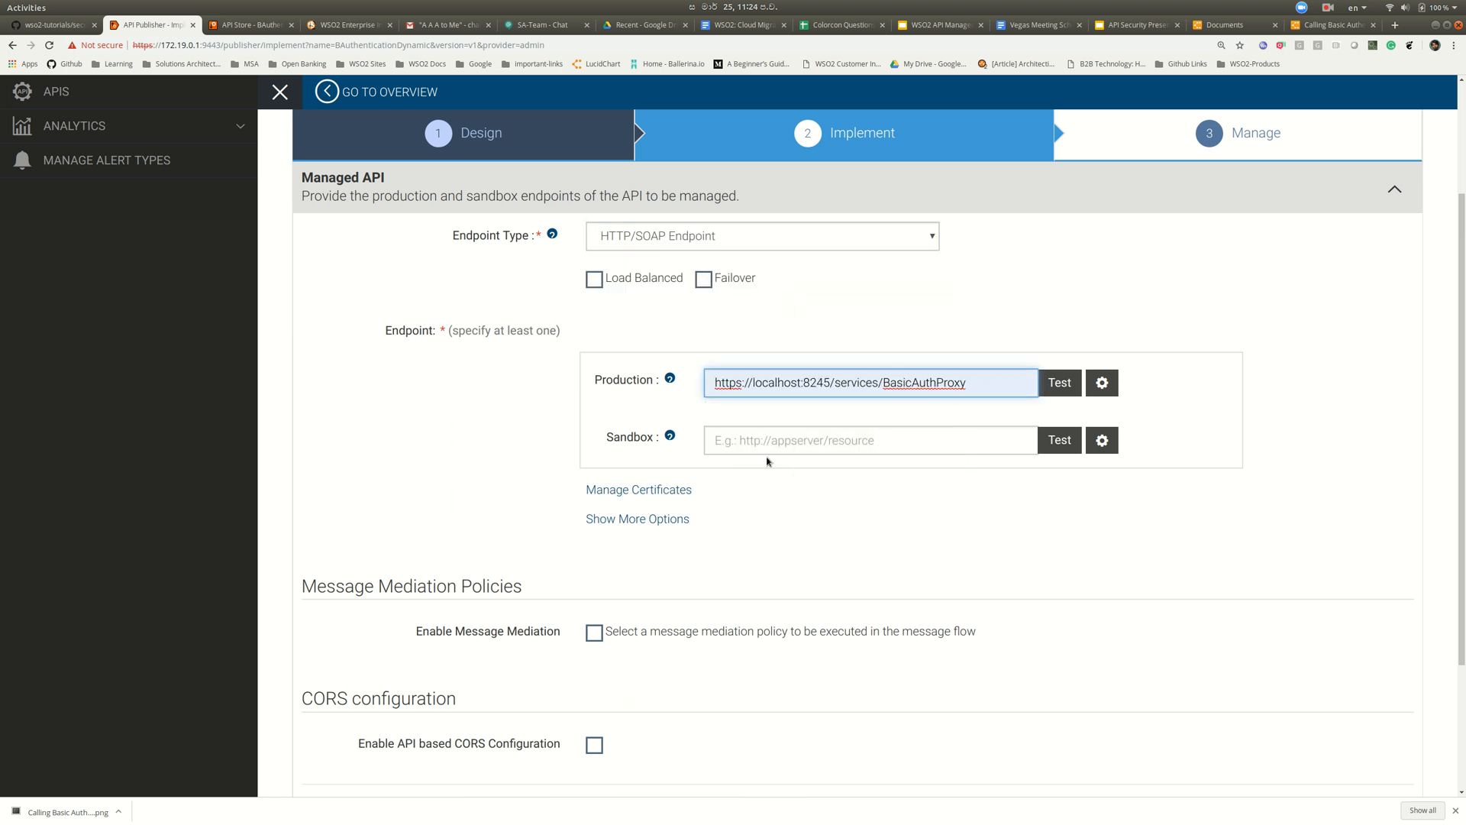
scroll(767, 461, "down", 1)
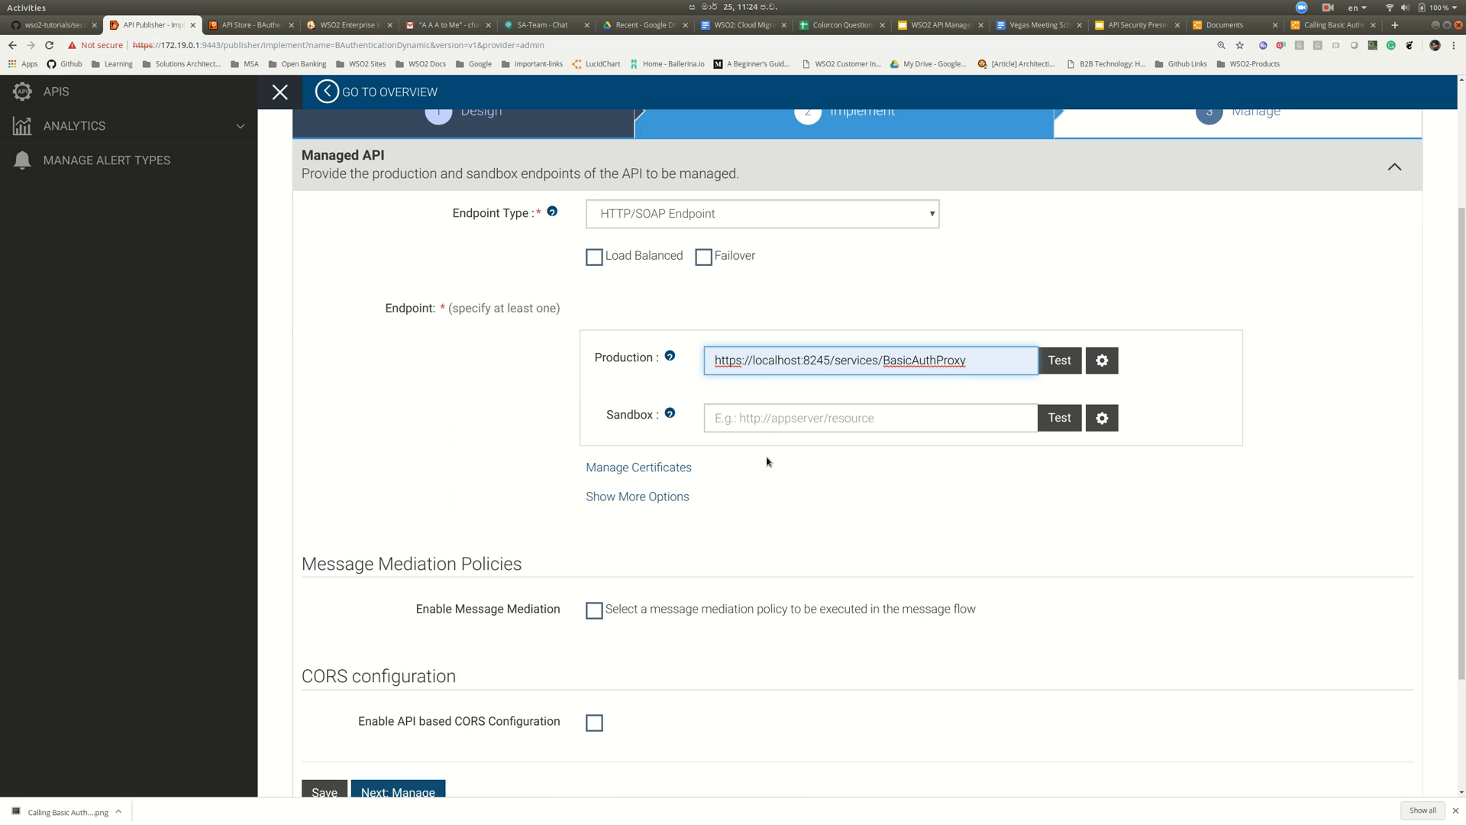
left_click(672, 497)
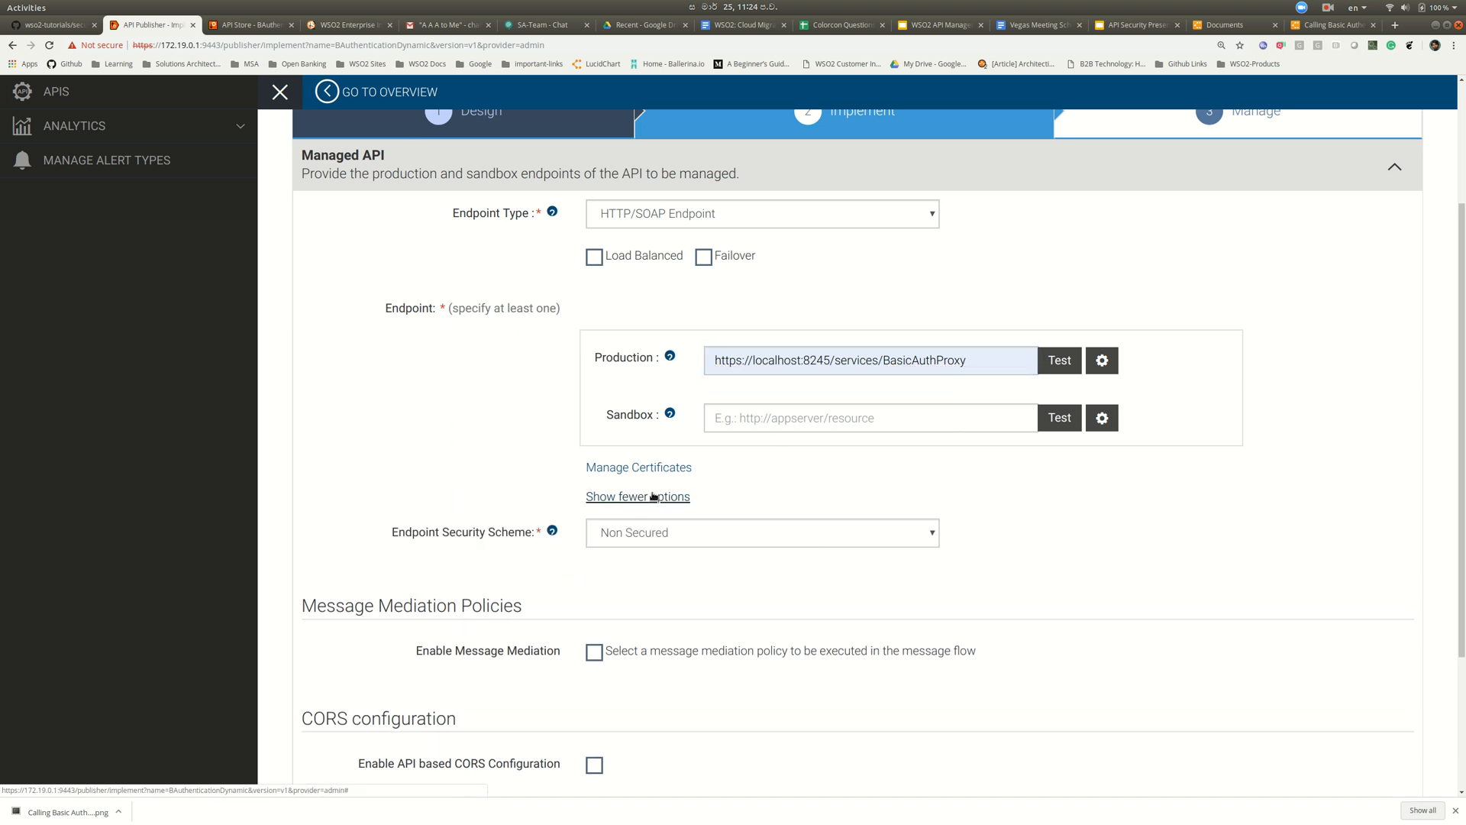
- Enable message mediation and upload securityHeaderRemover.xml as the Out Flow policy
left_click(653, 497)
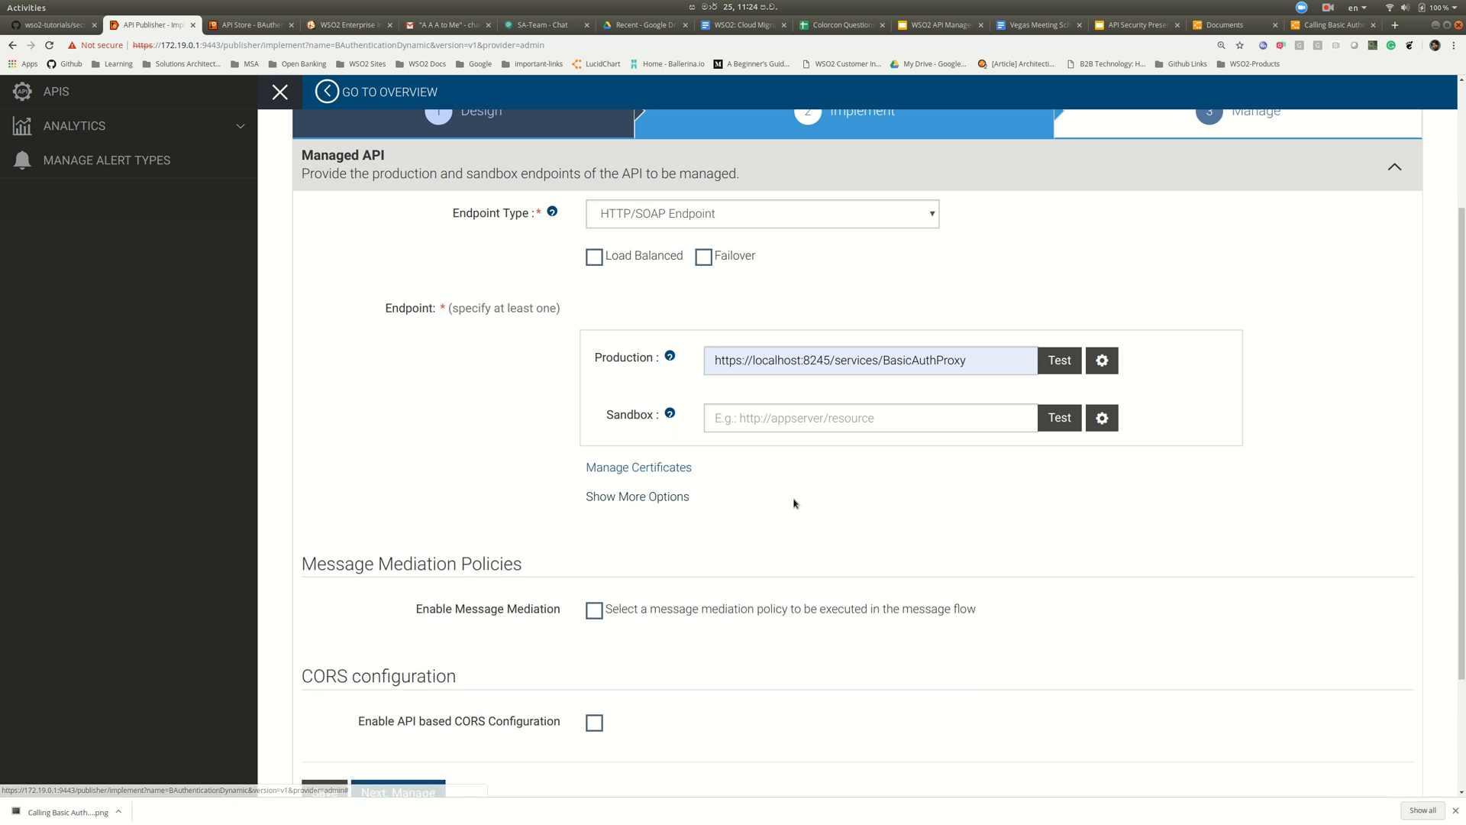
scroll(794, 501, "down", 3)
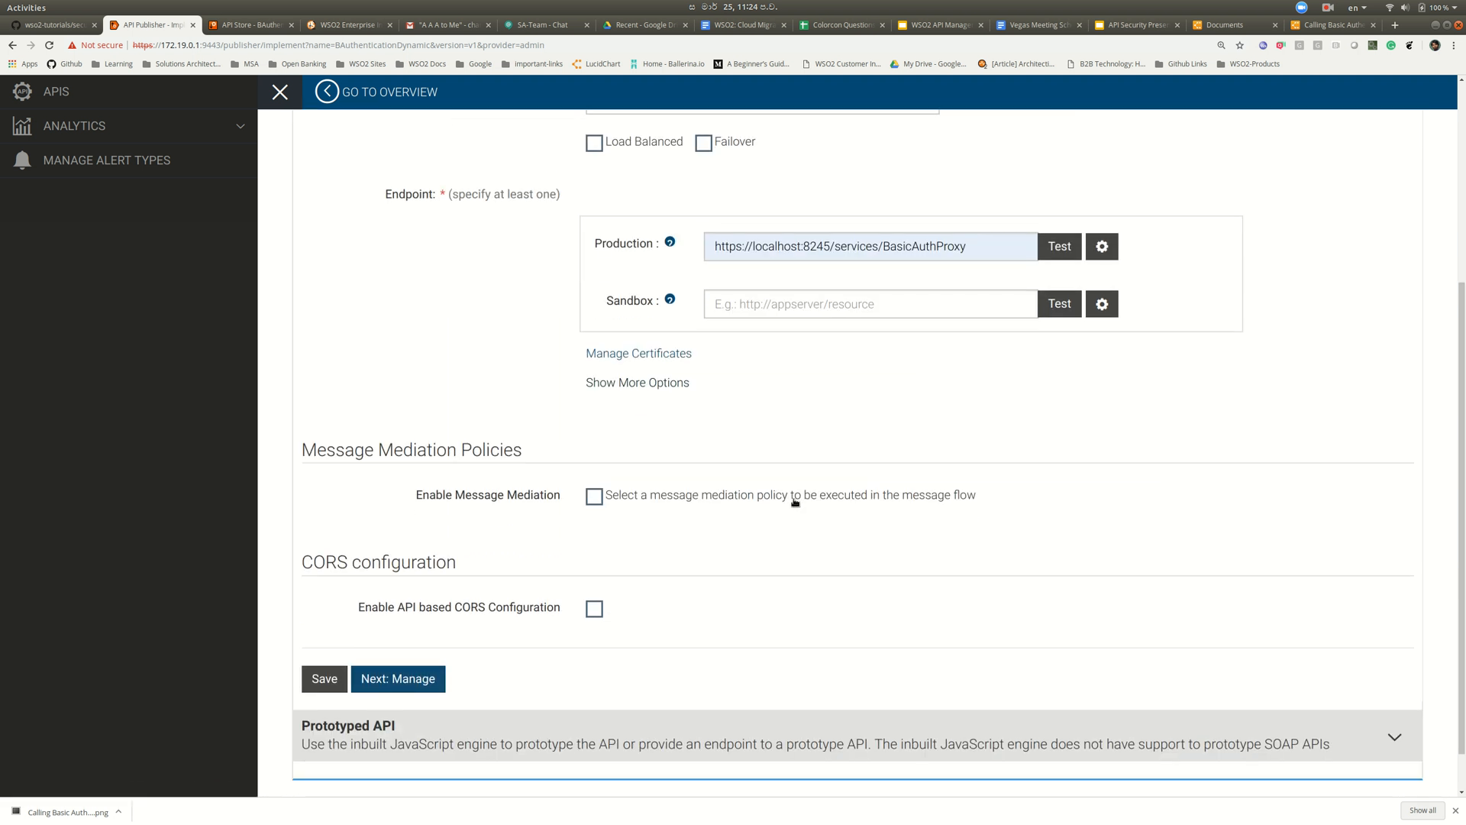
left_click(594, 497)
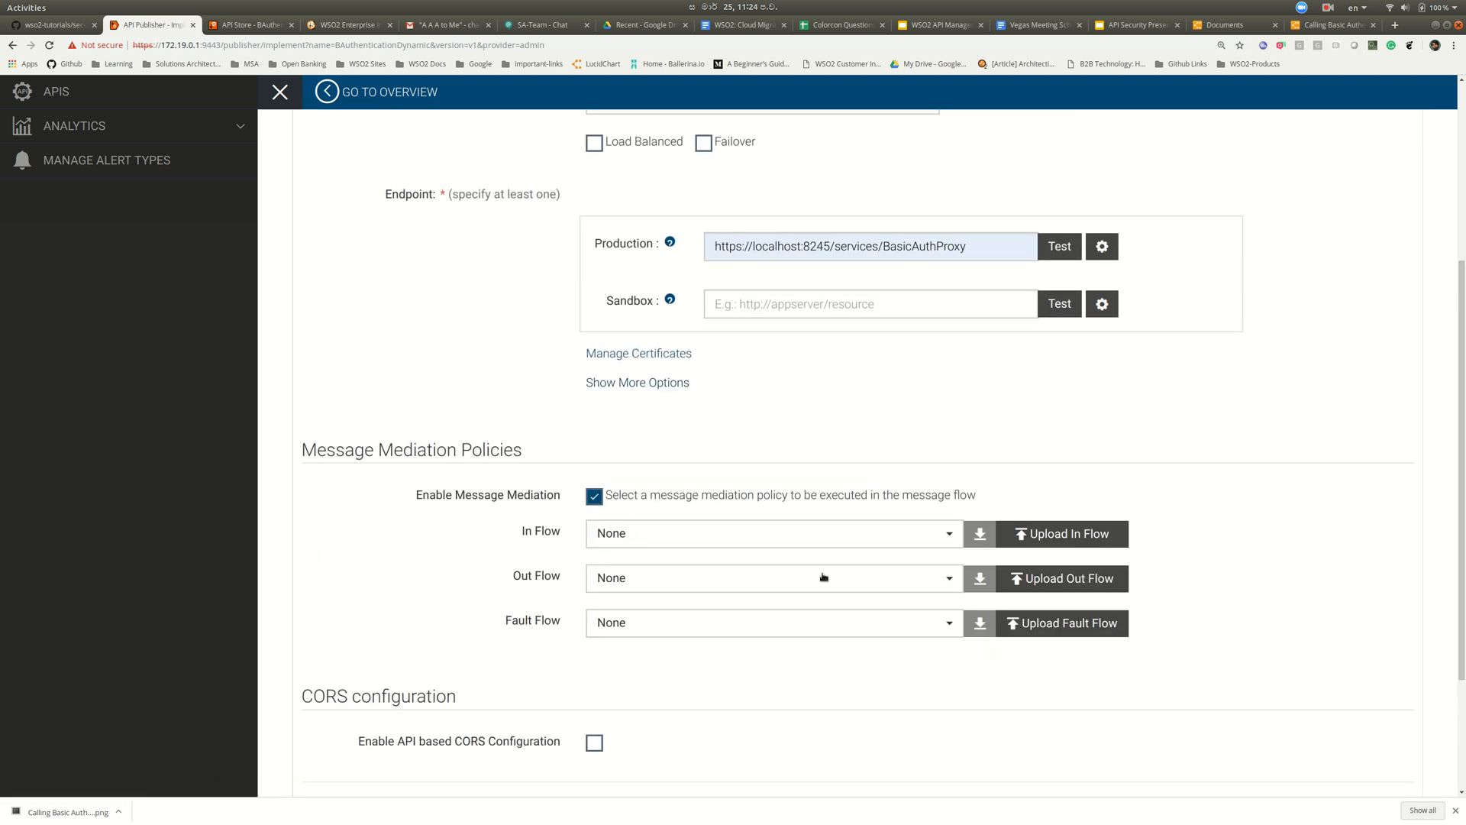
left_click(1066, 579)
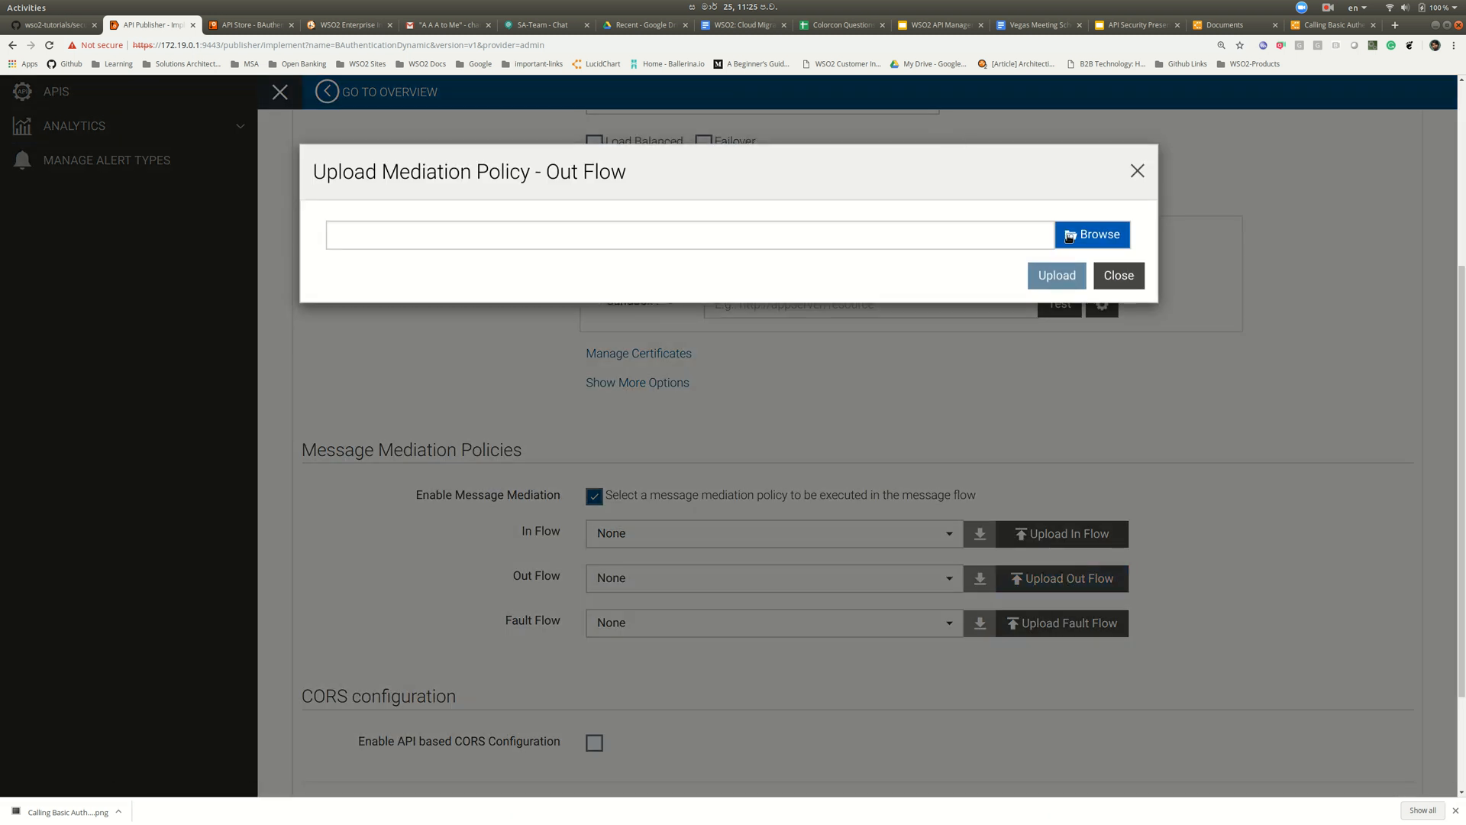
left_click(1066, 237)
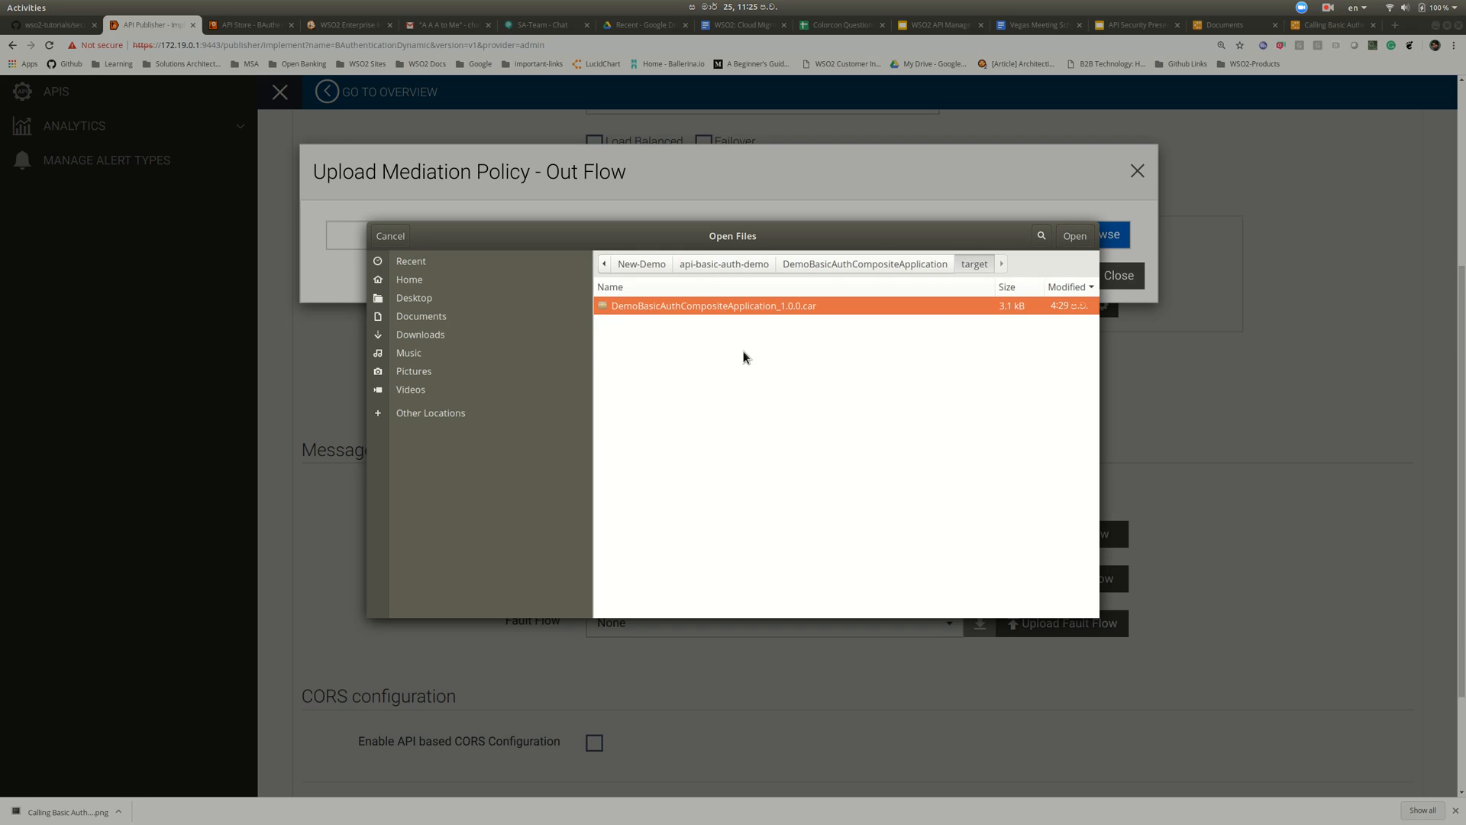
left_click(741, 265)
left_click(709, 373)
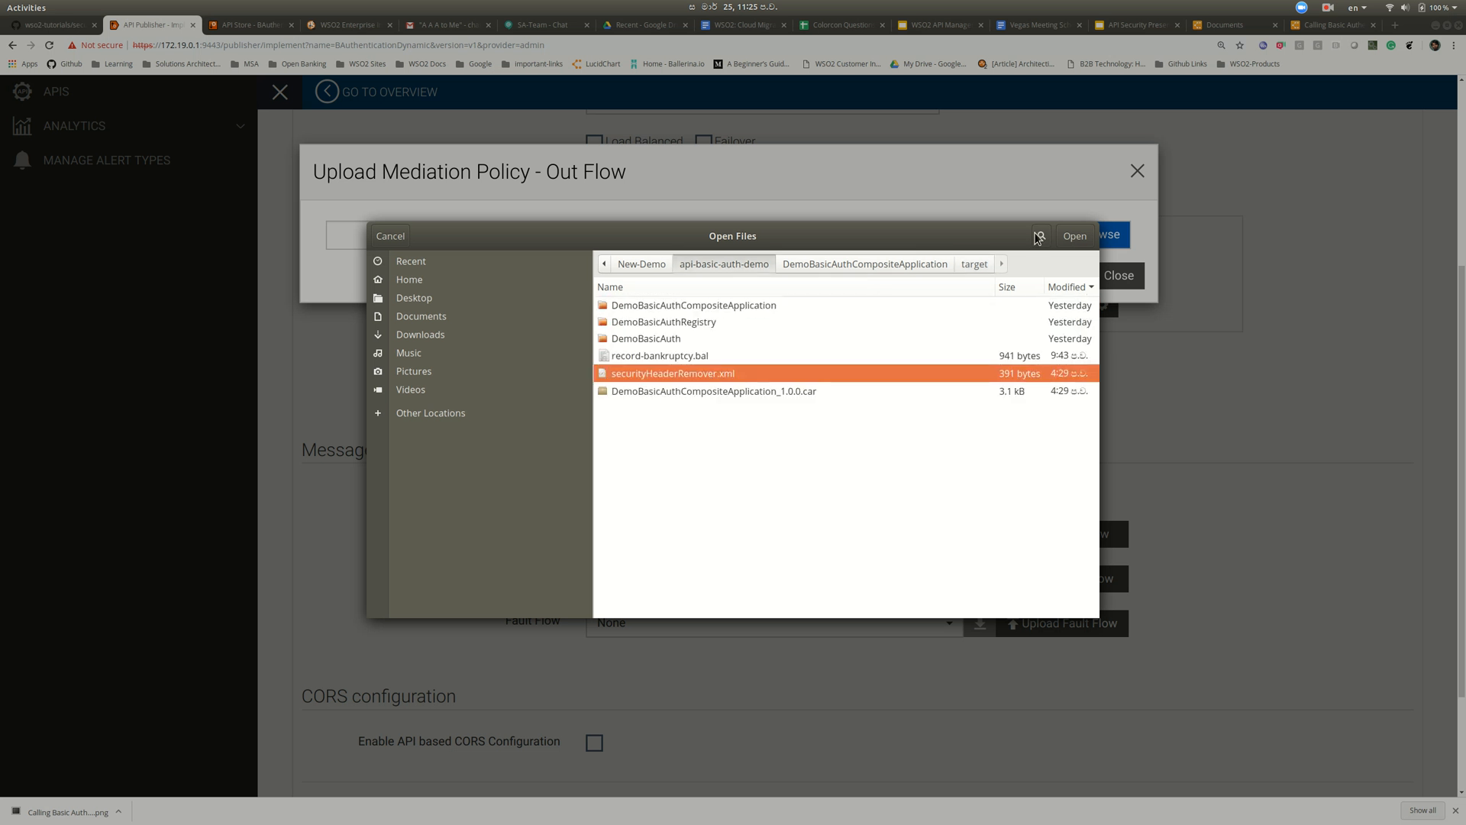
left_click(1075, 236)
left_click(1066, 277)
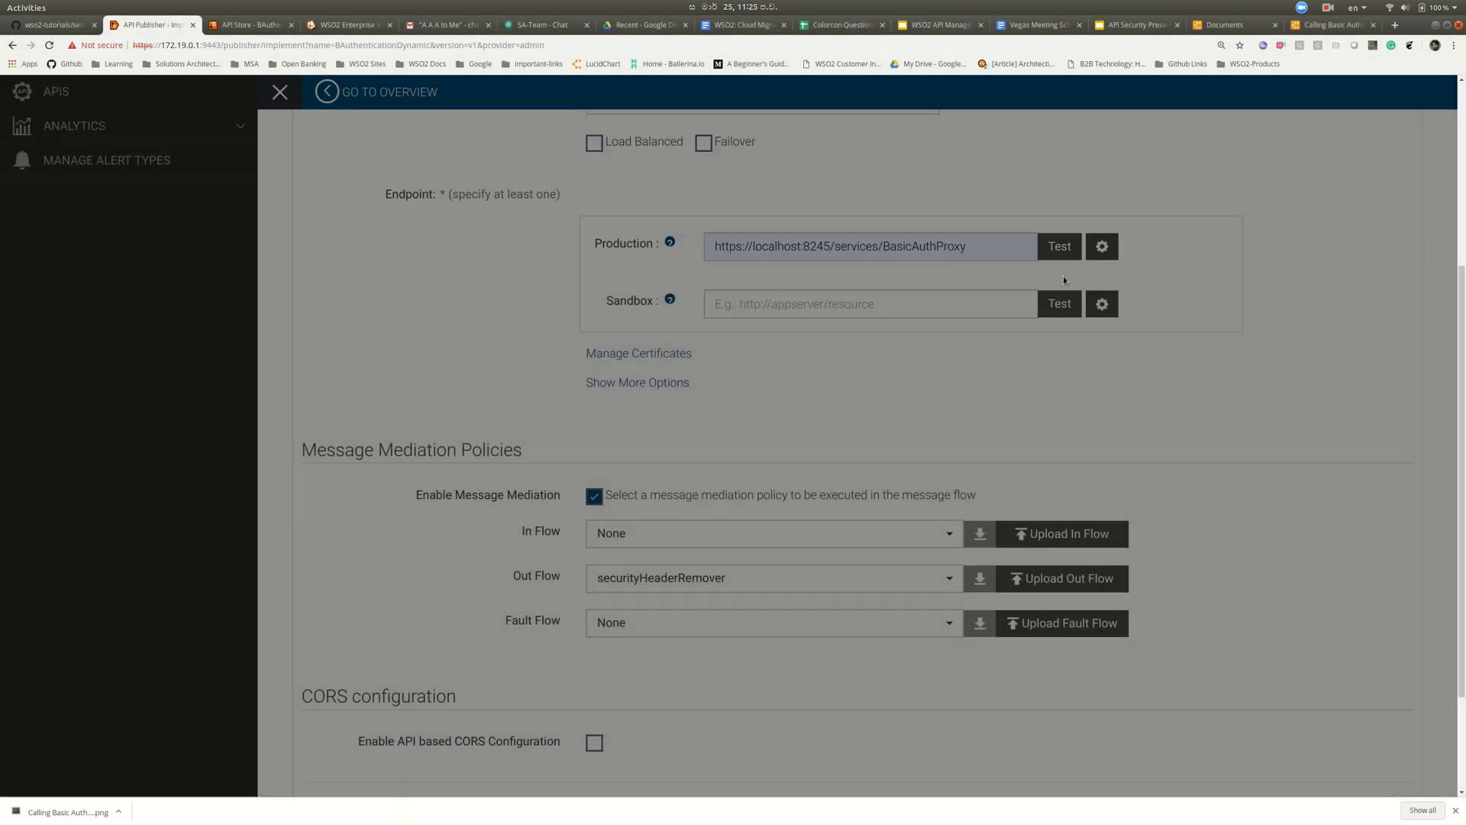
scroll(819, 611, "down", 3)
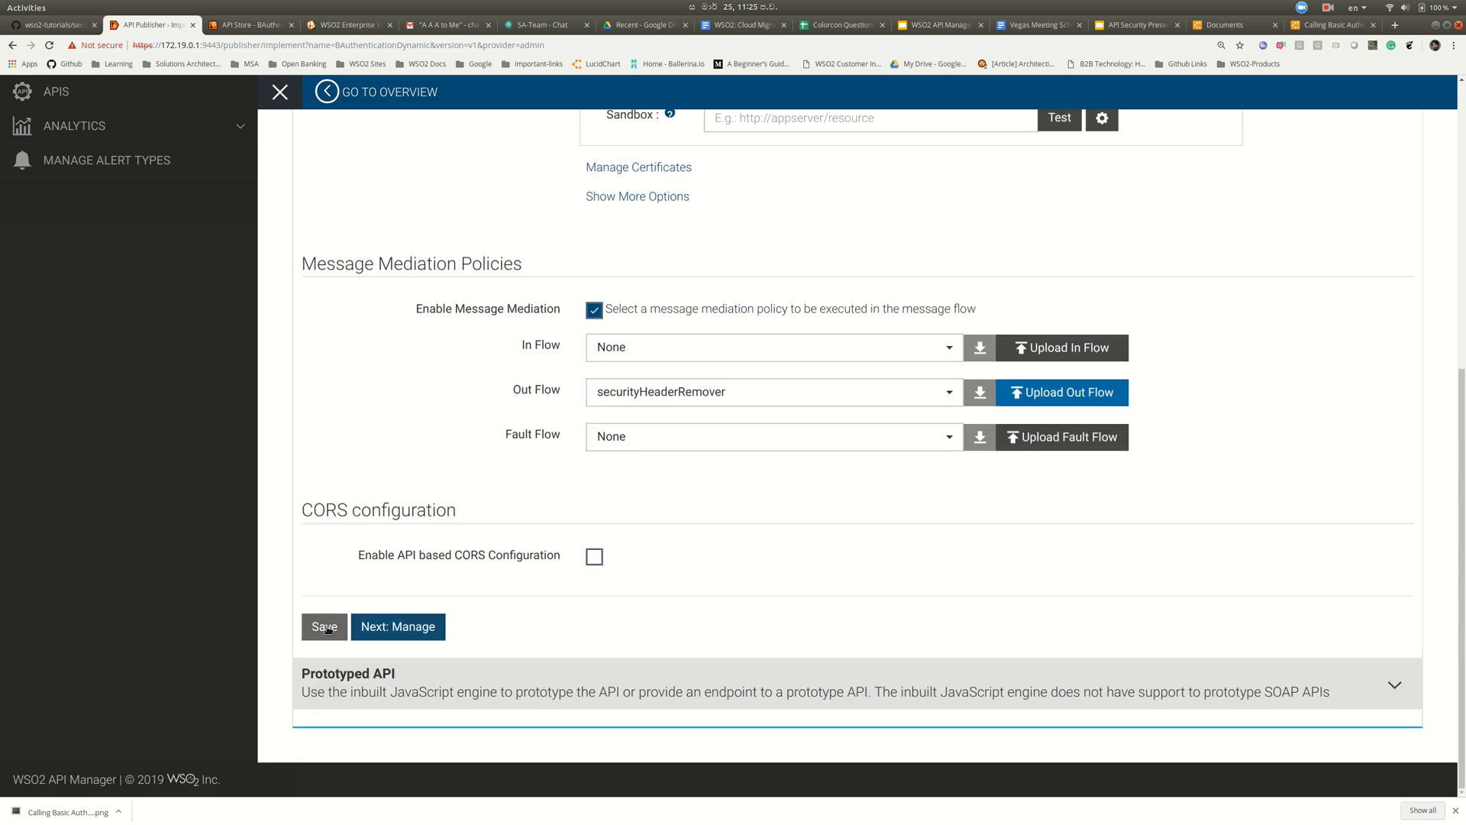
left_click(383, 630)
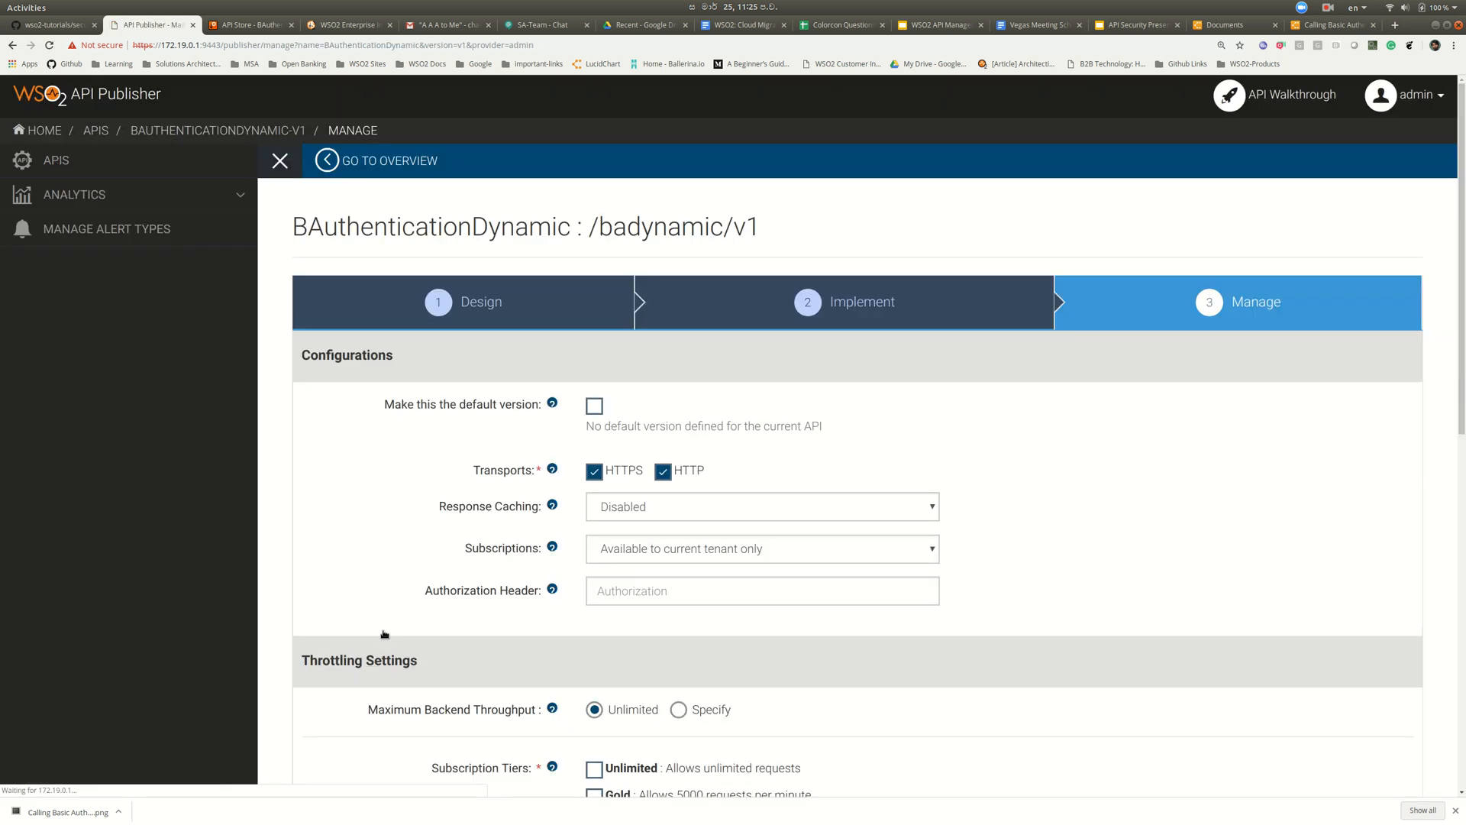
- Set the Authorization Header field to OAuth2Header
scroll(650, 626, "down", 1)
scroll(650, 626, "down", 2)
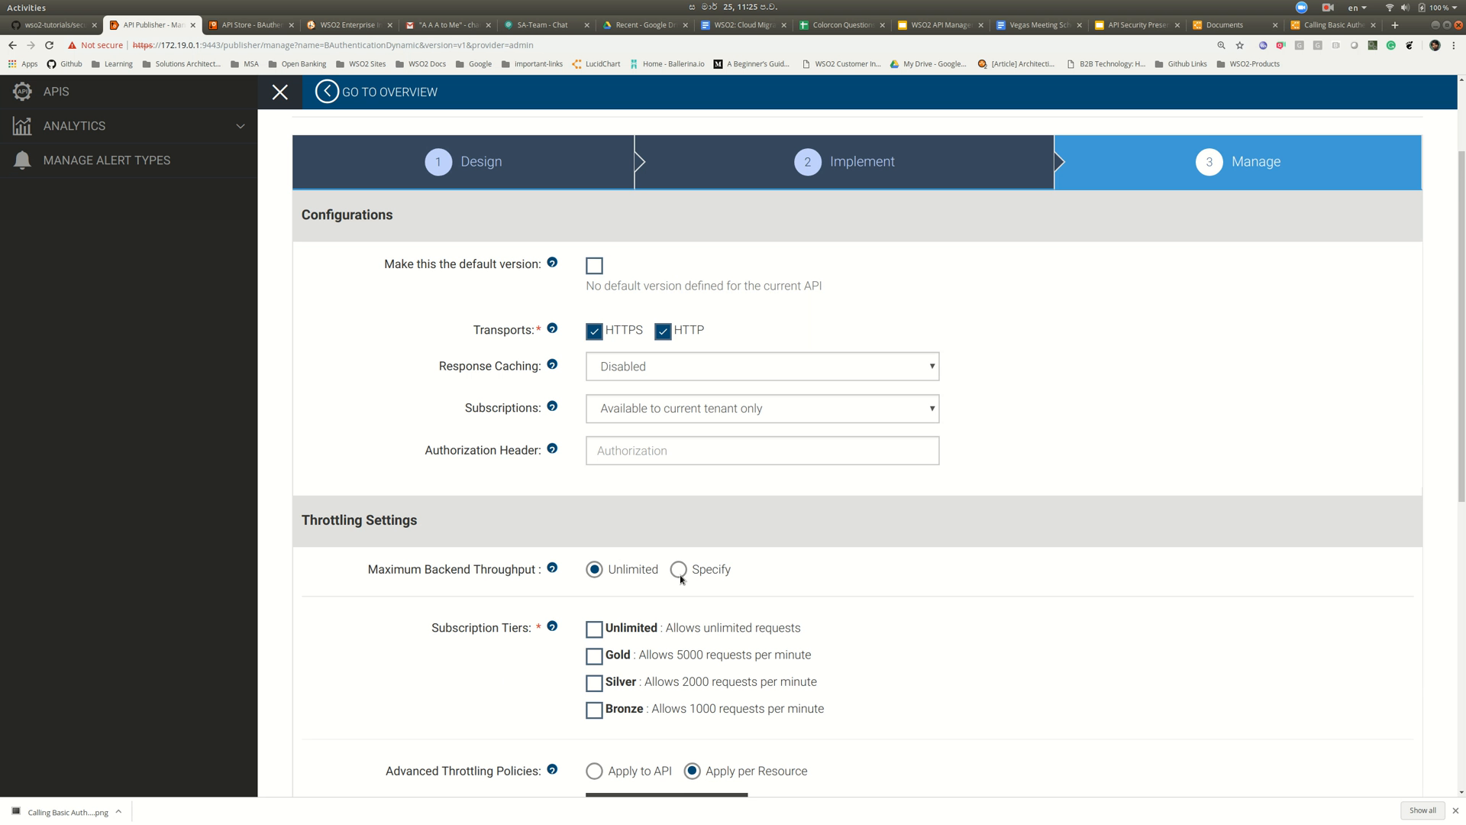
left_click(721, 451)
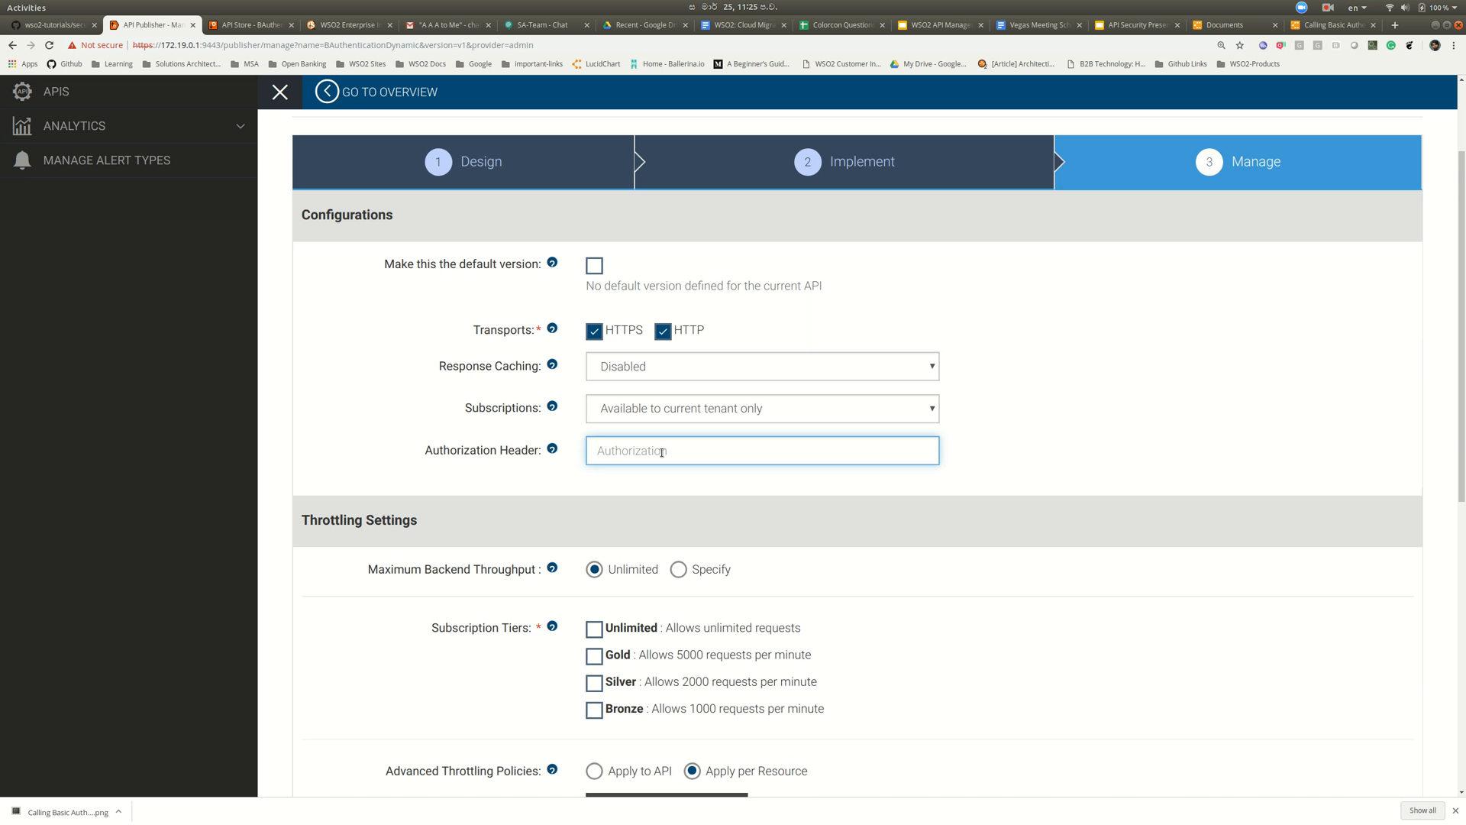
type("OAuth2Header")
- Allow Unlimited and Gold tiers, then save and publish, opening the overview
scroll(766, 498, "down", 1)
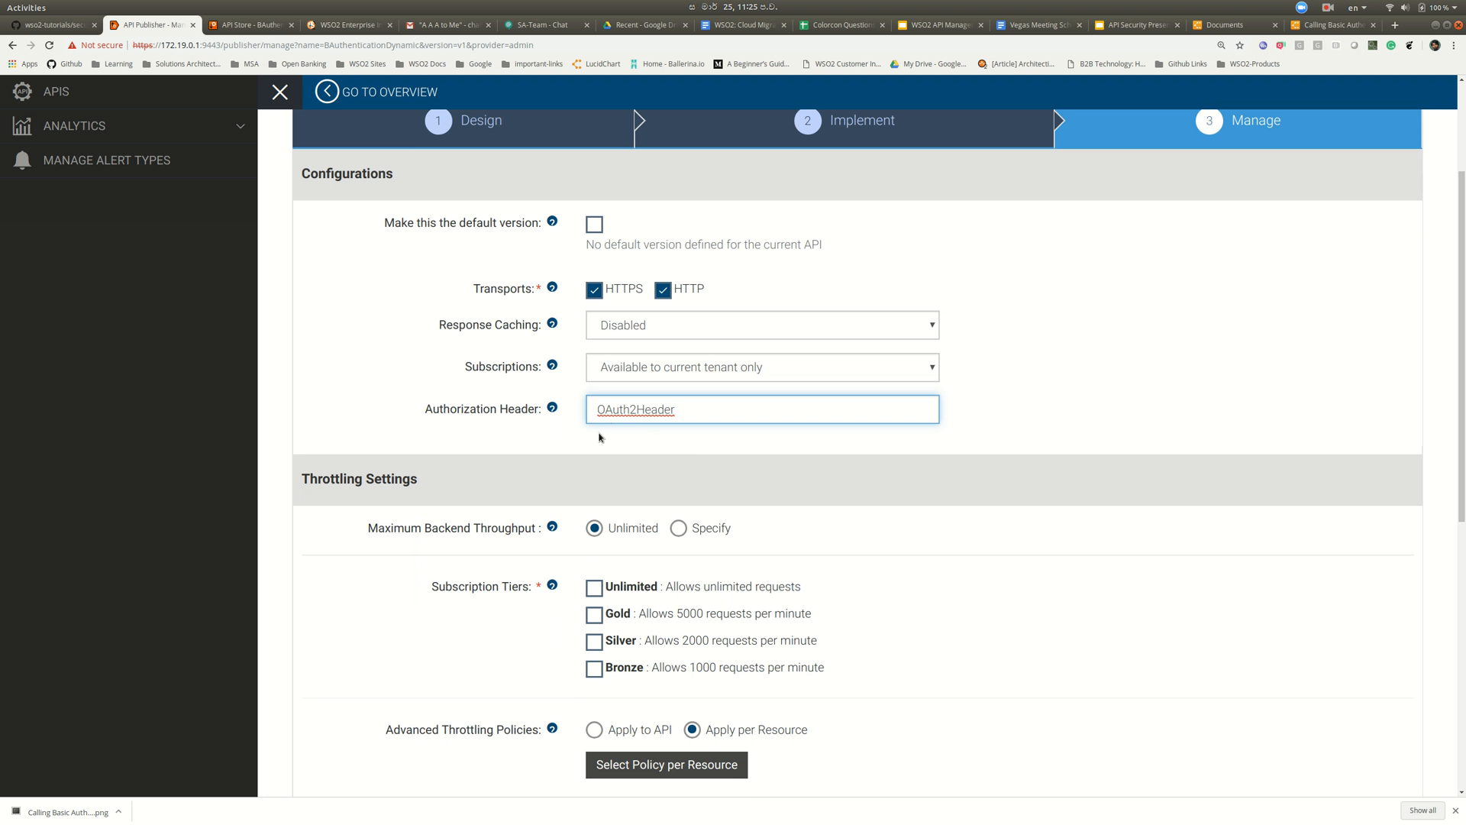
scroll(559, 452, "down", 1)
left_click(593, 534)
left_click(594, 562)
scroll(876, 514, "down", 5)
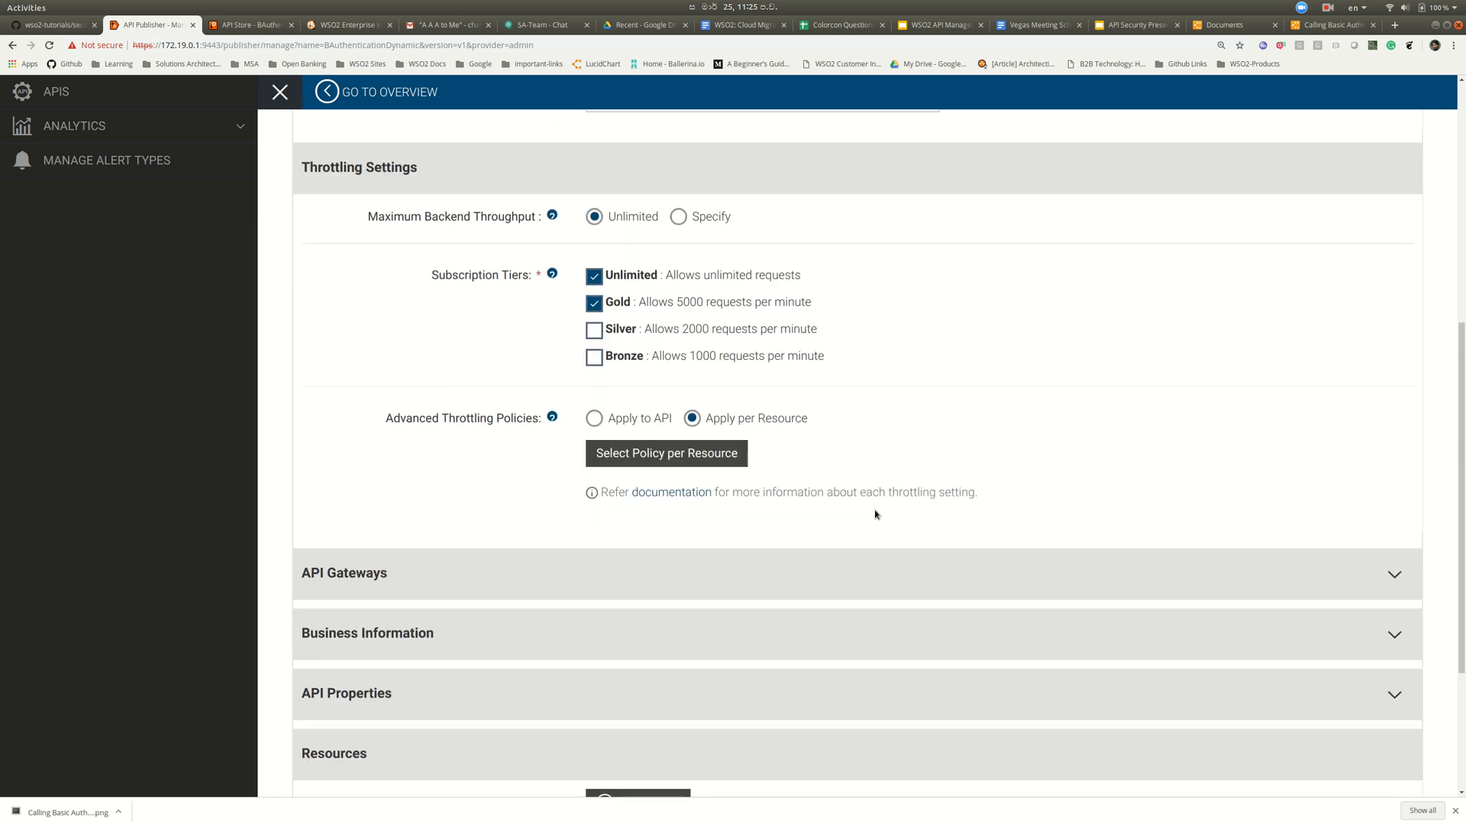
scroll(876, 514, "down", 5)
left_click(378, 689)
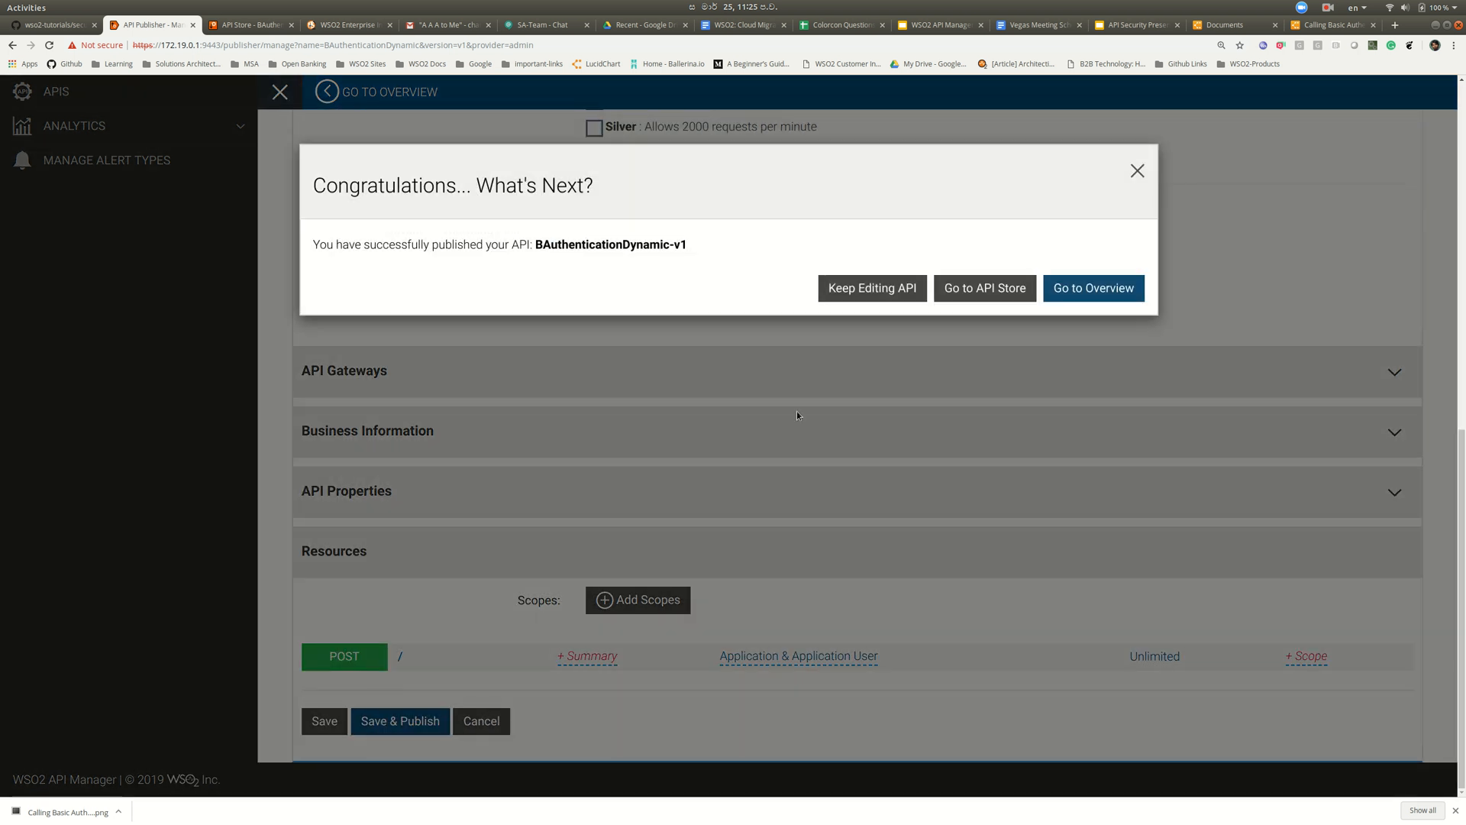
left_click(1067, 294)
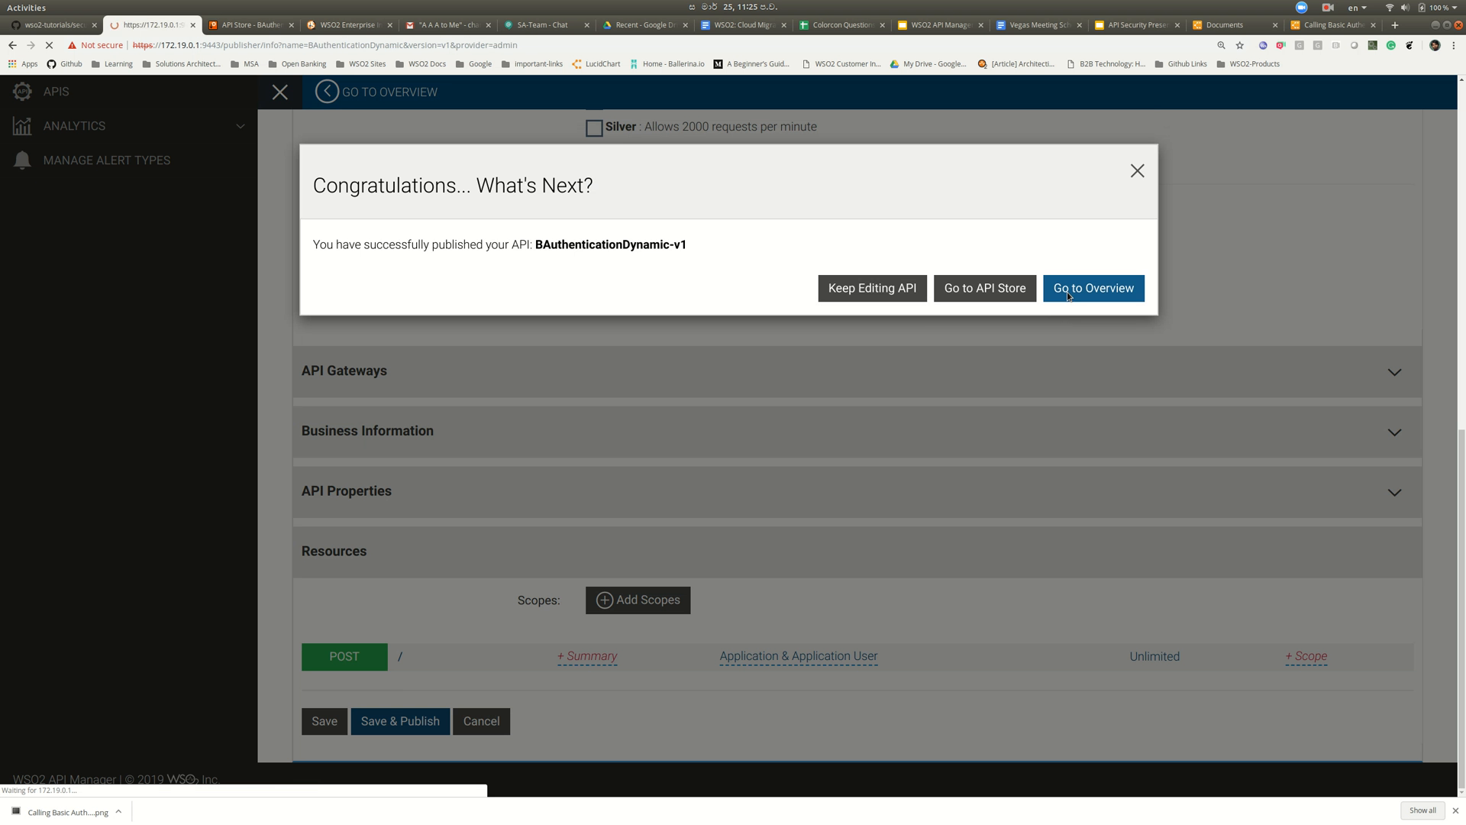
- Subscribe DefaultApplication to BAuthenticationDynamic v1 in the Store at the Unlimited tier
left_click(250, 25)
left_click(113, 95)
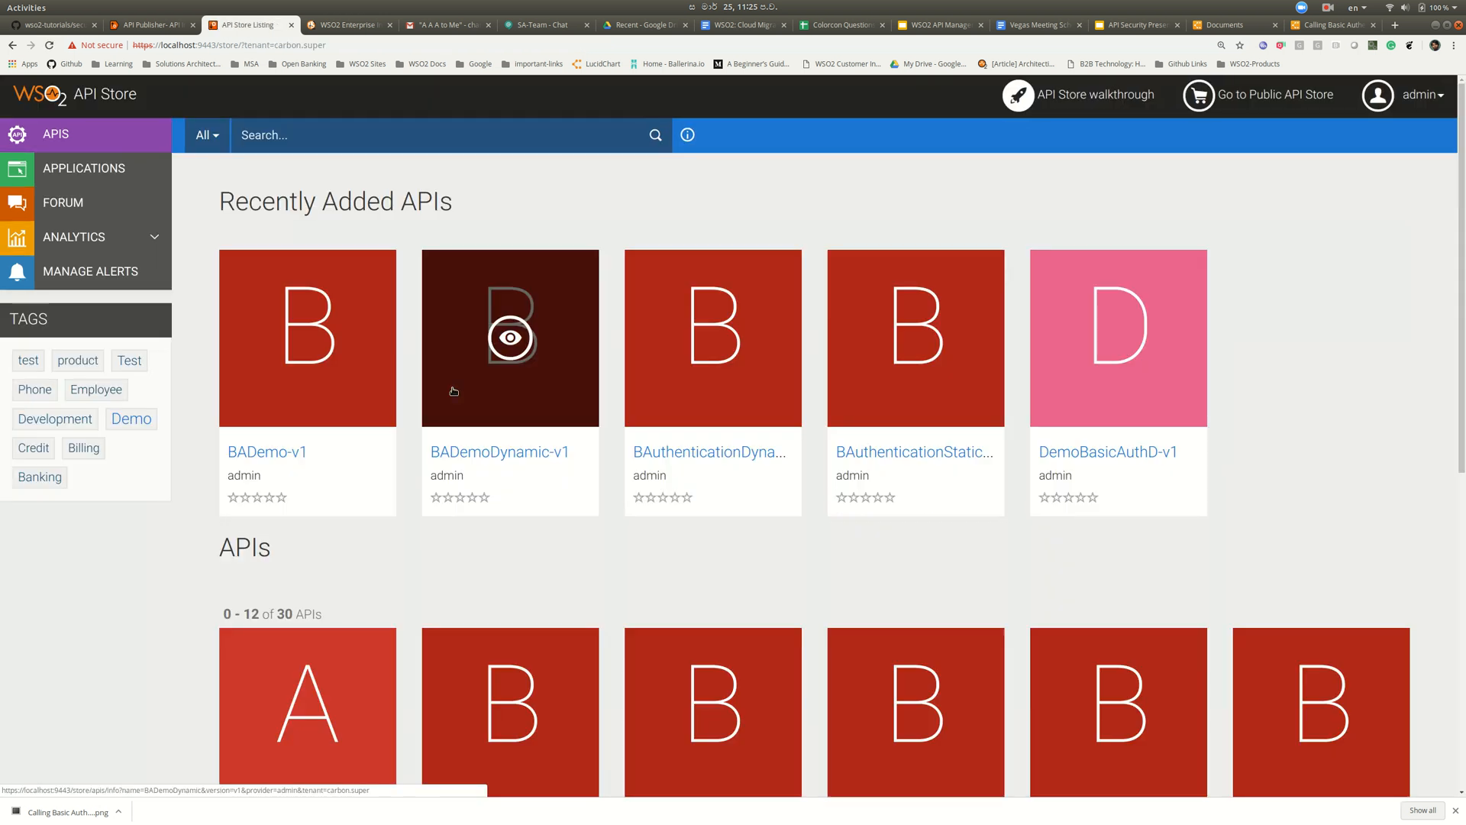
left_click(727, 458)
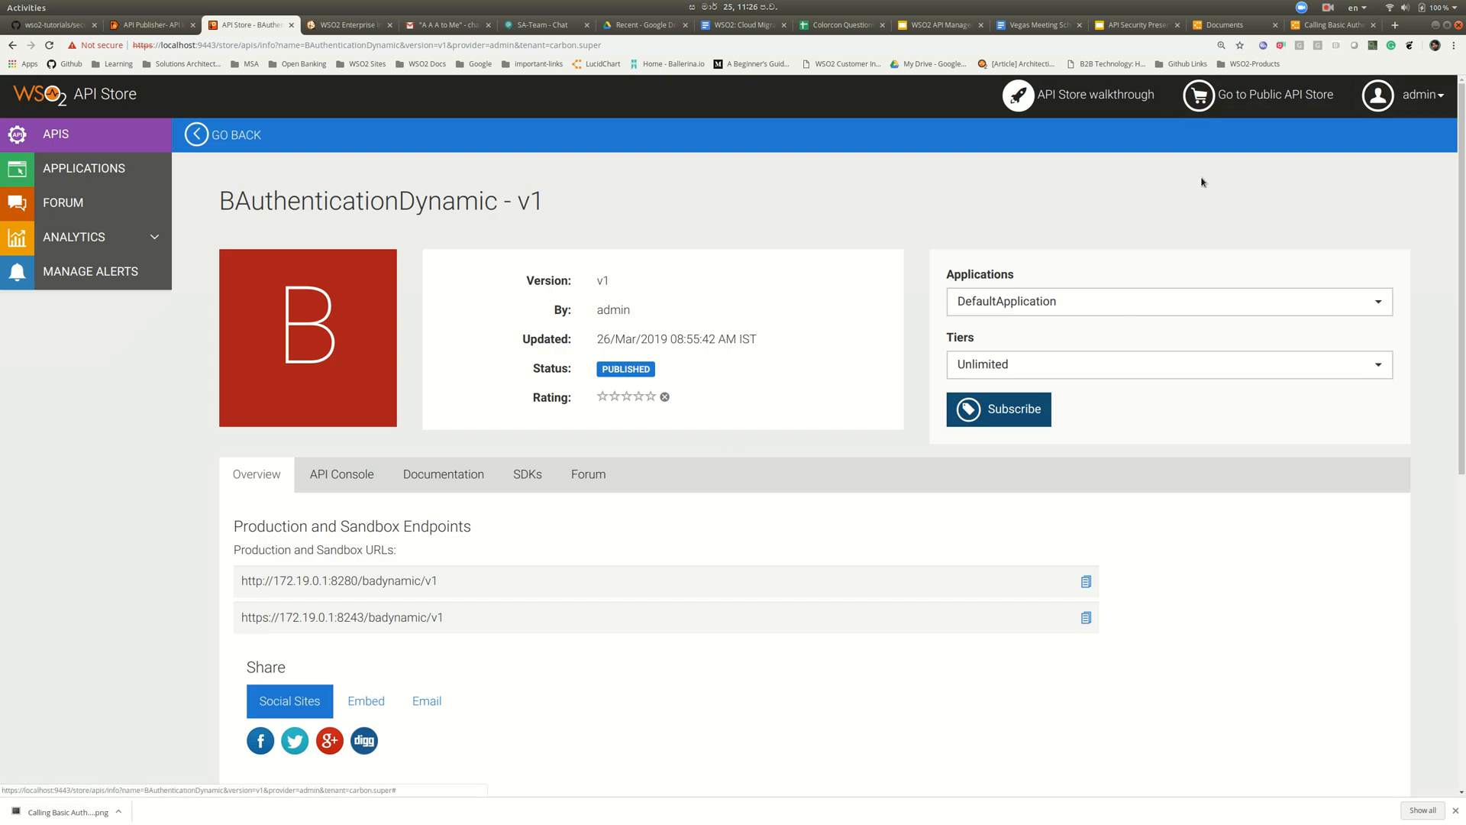
left_click(1011, 416)
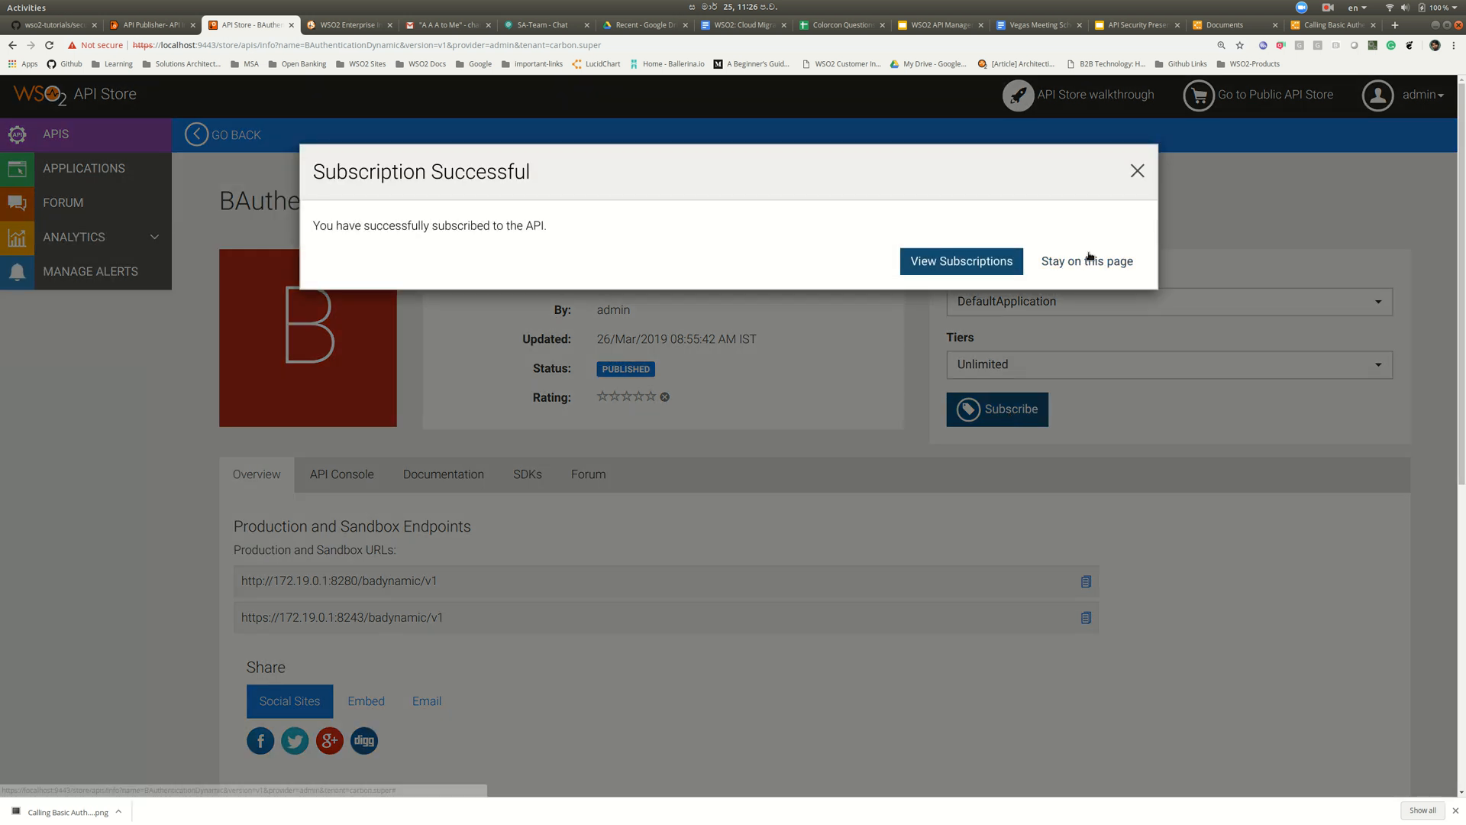
left_click(1089, 262)
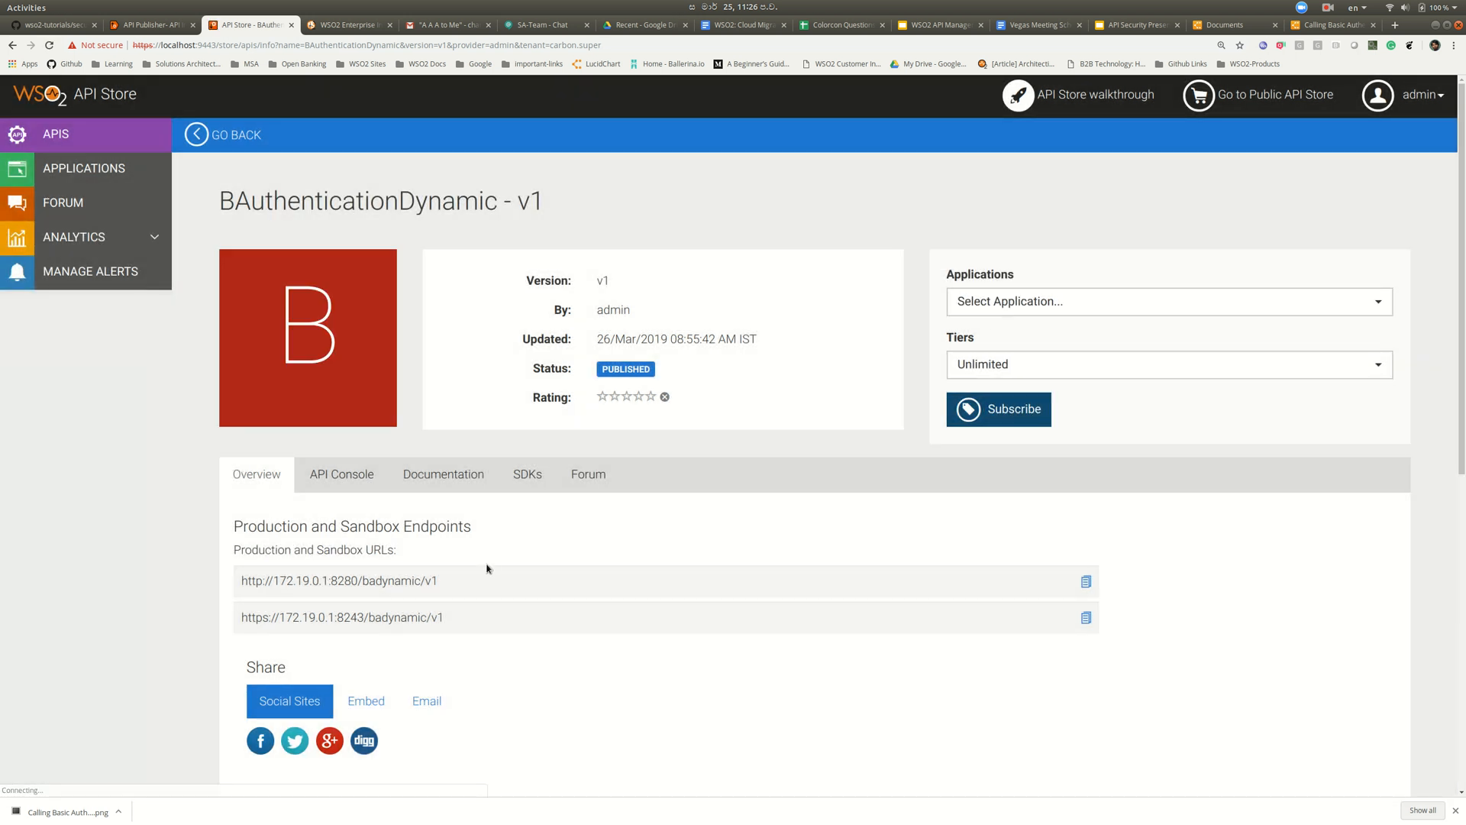
- Copy the API's HTTPS endpoint URL and return to SoapUI
scroll(487, 569, "down", 1)
scroll(486, 569, "down", 1)
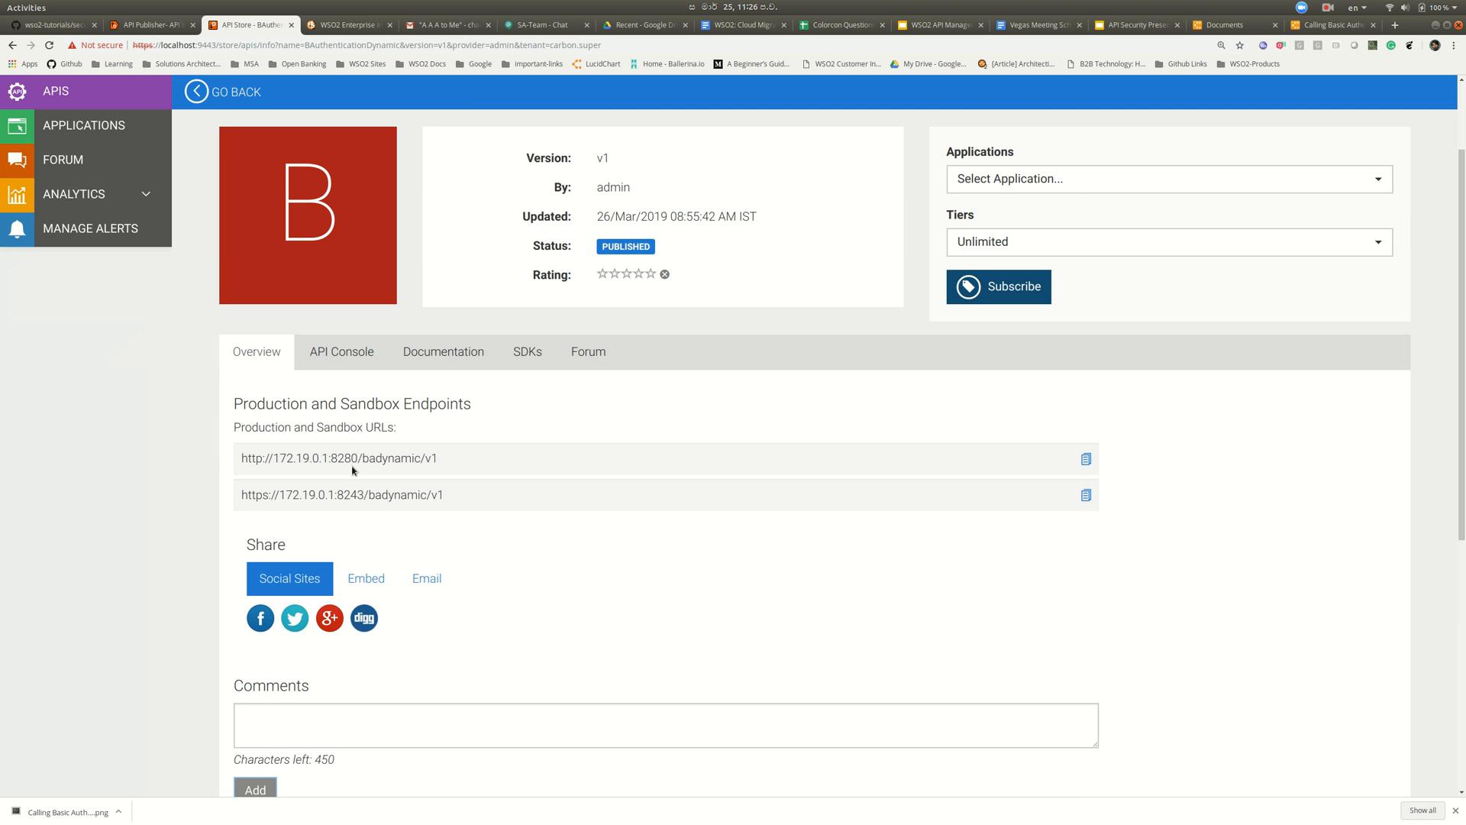
triple_click(347, 493)
key("ctrl+c")
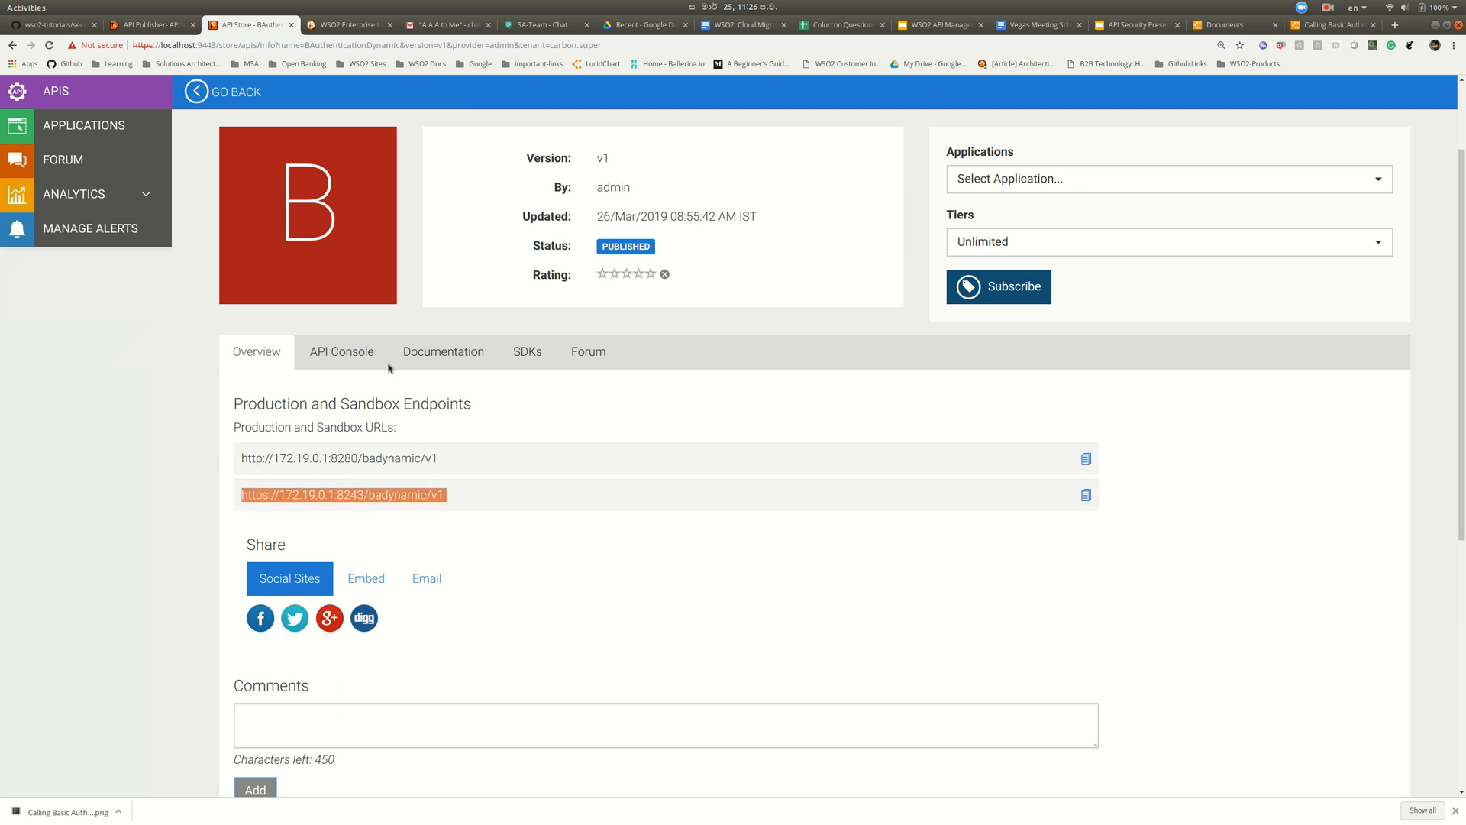
key("alt+Tab")
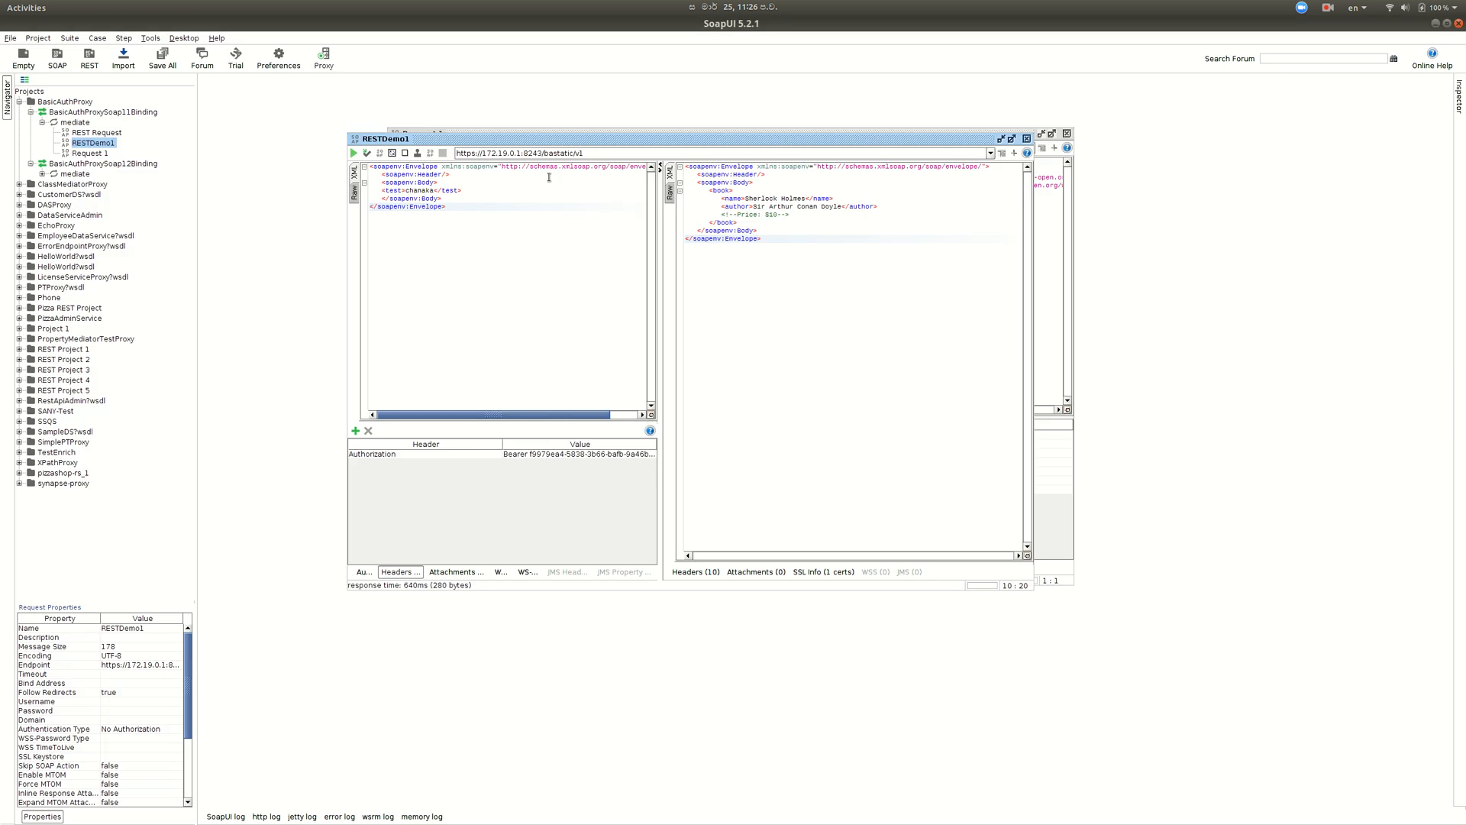
- Replace the RESTDemo1 endpoint URL with the badynamic/v1 URL
left_click(613, 154)
triple_click(545, 153)
key("ctrl+v")
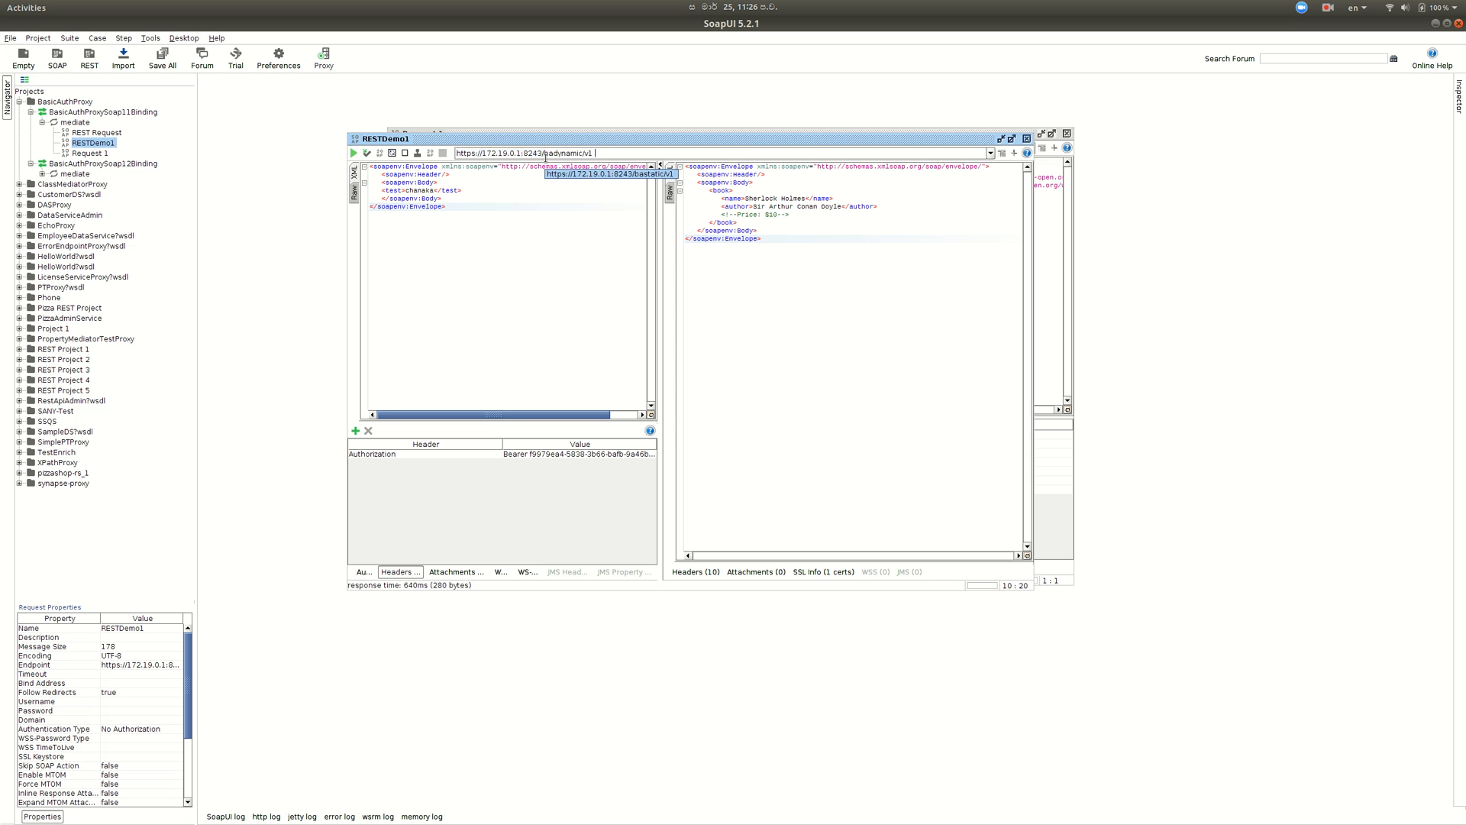
left_click(547, 216)
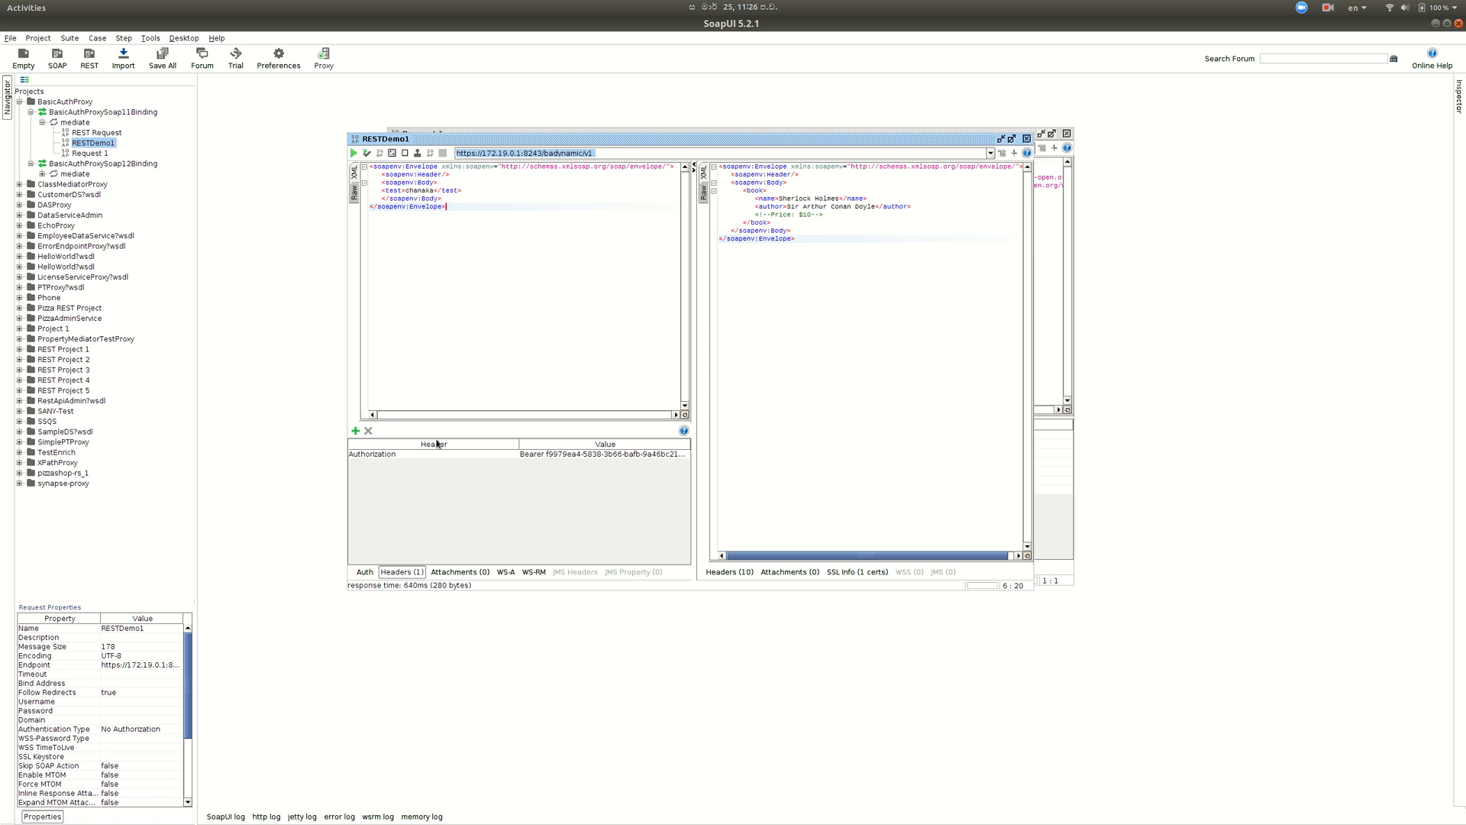
- Replace the Authorization header's old bearer token with the Basic credentials copied from Request 1
left_click(465, 455)
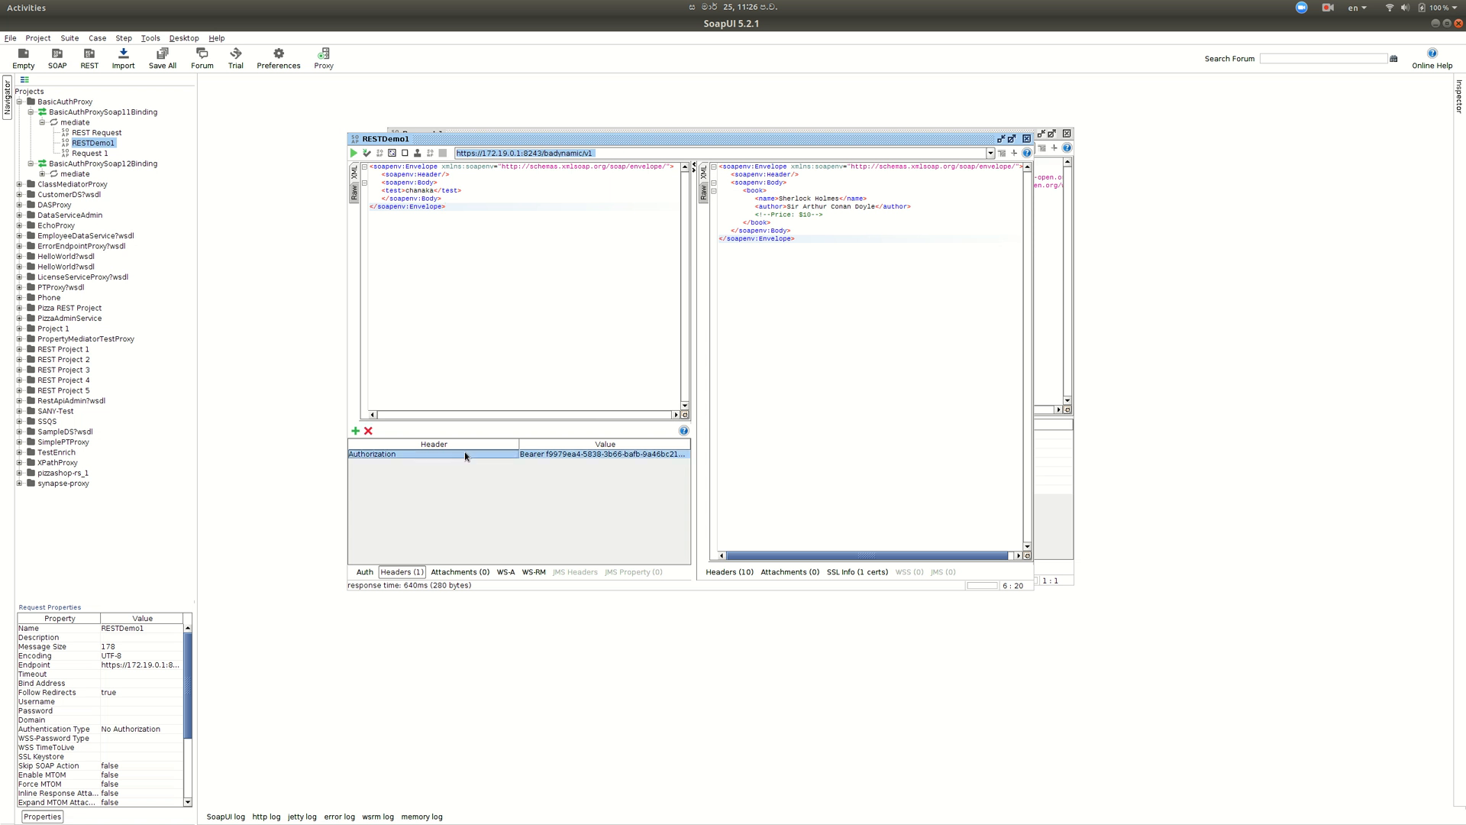
double_click(567, 456)
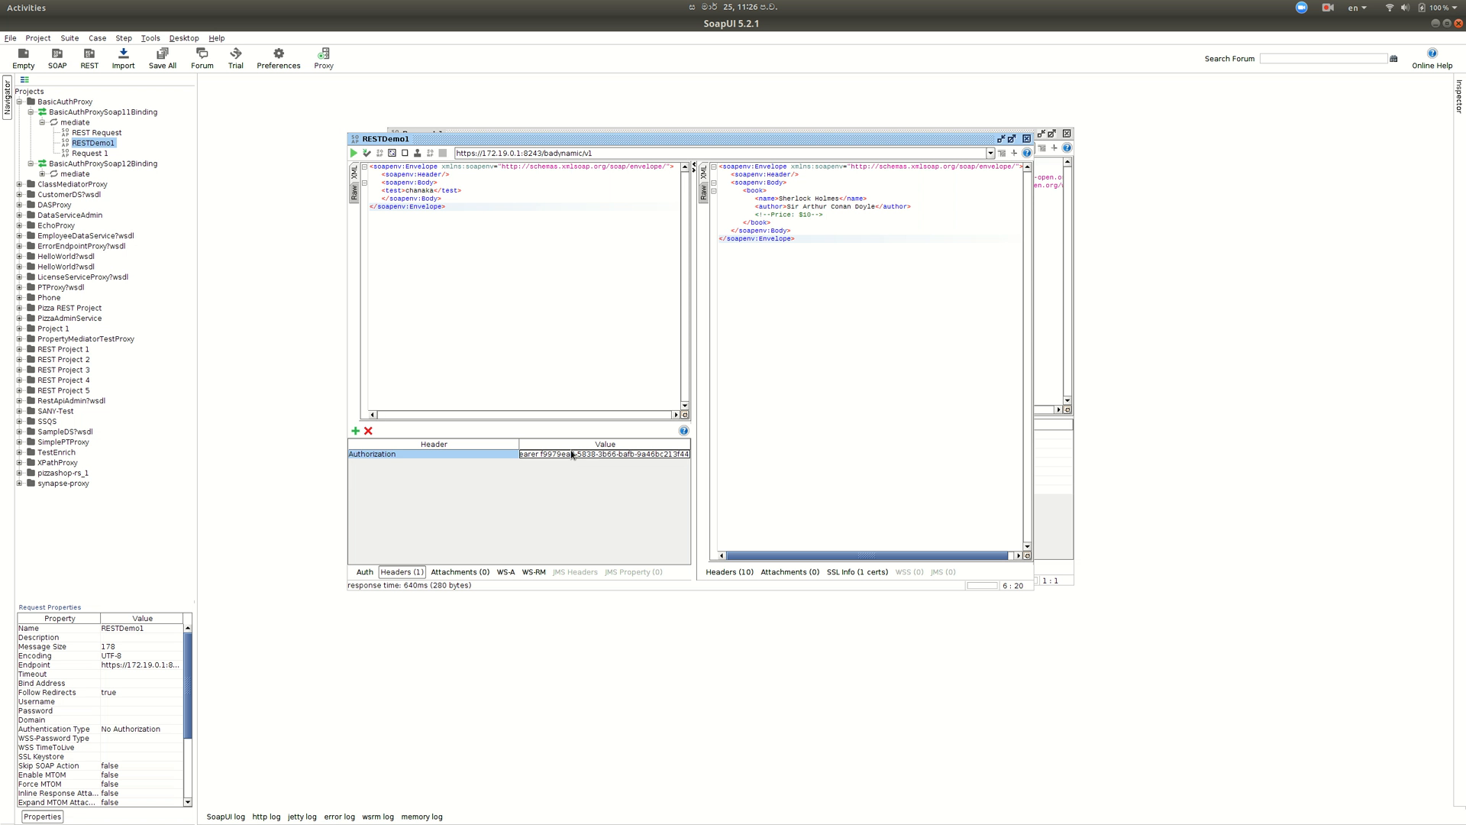
key("ctrl+a")
key("BackSpace")
left_click(1048, 335)
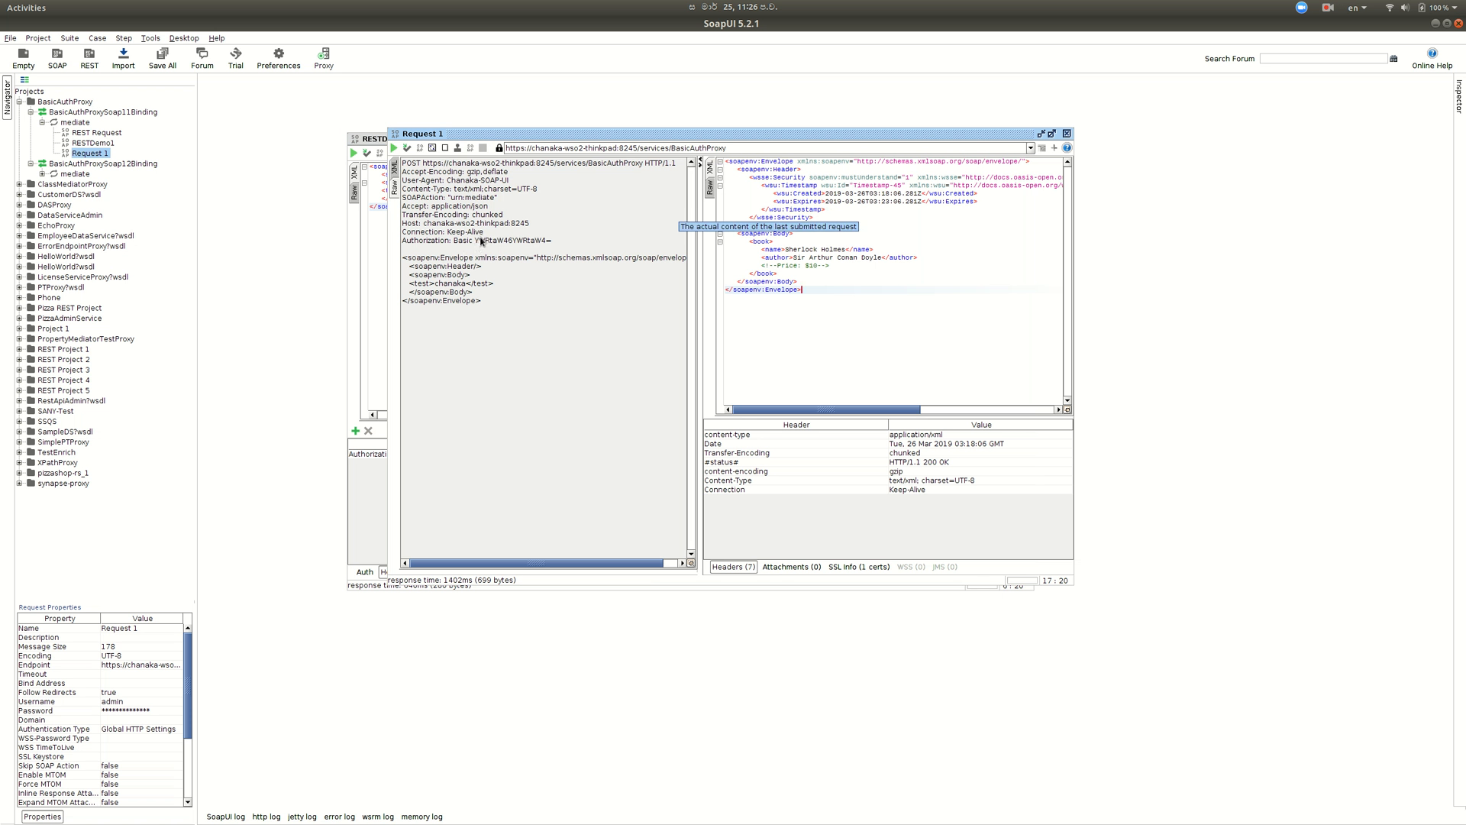
left_click_drag(475, 241, 550, 244)
key("ctrl+c")
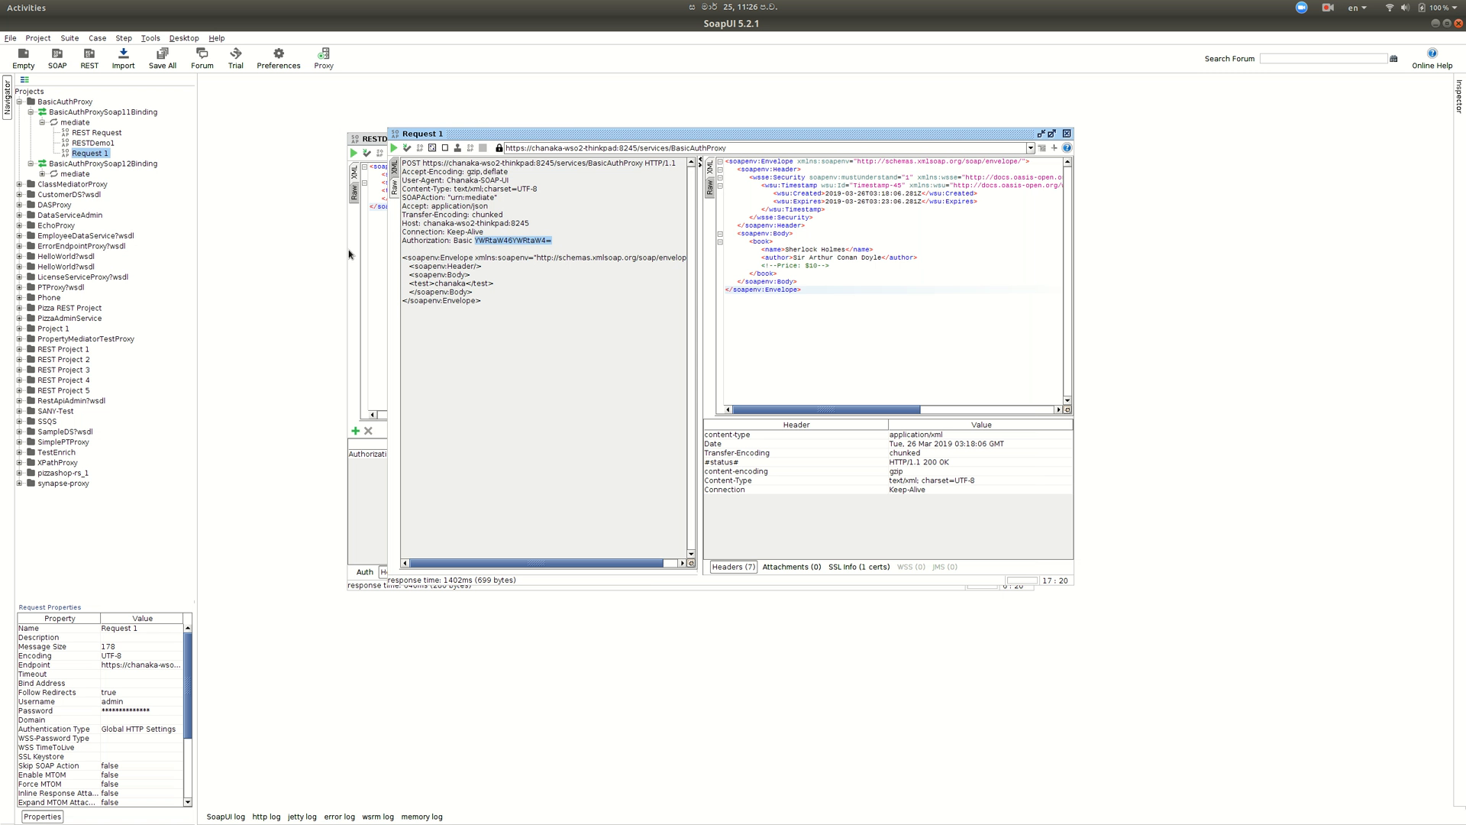
left_click(371, 261)
double_click(578, 456)
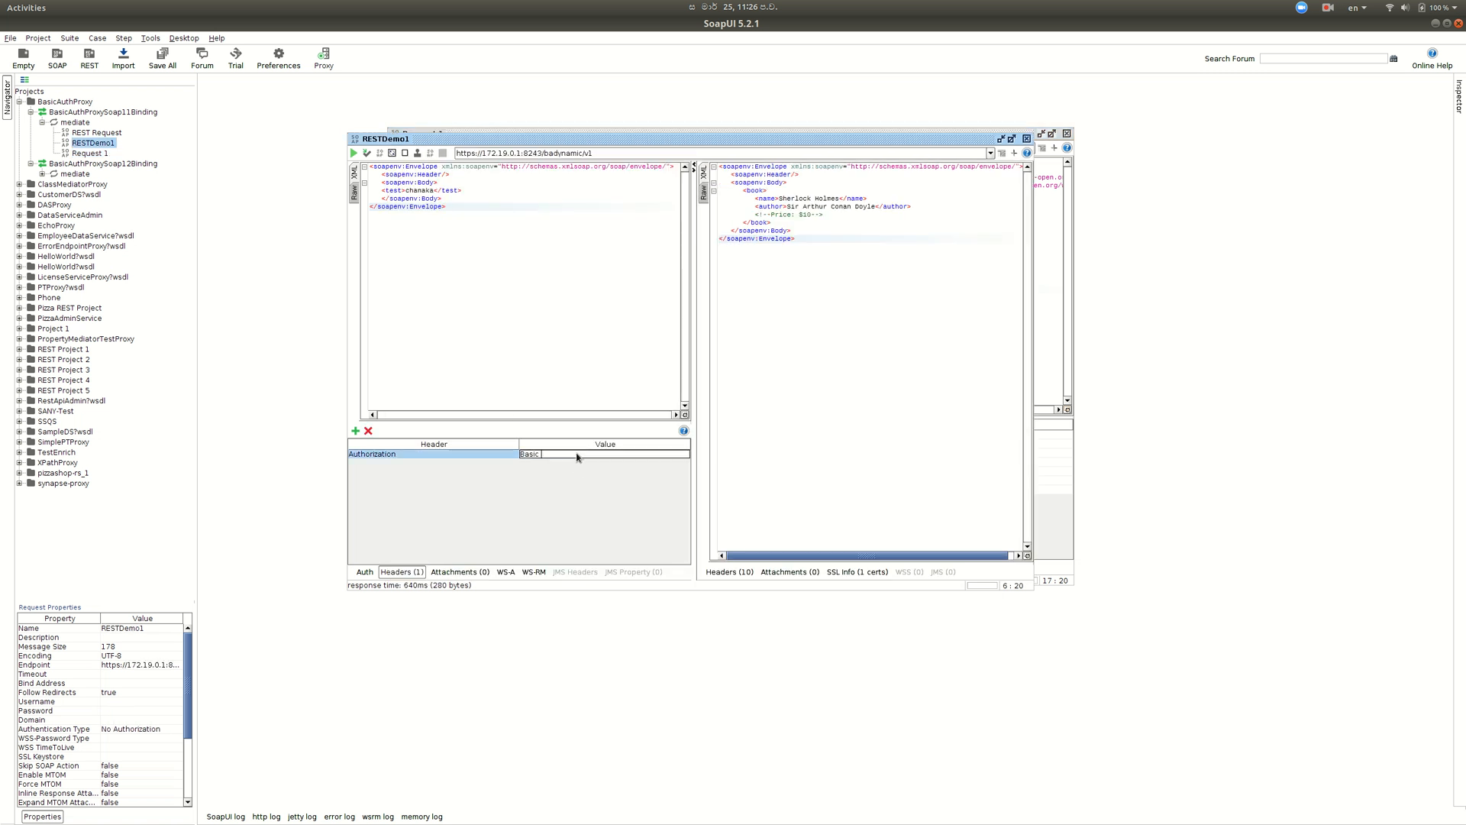
key("ctrl+v")
- Add an OAuth2Header header with the value starting 'Bearer'
left_click(355, 431)
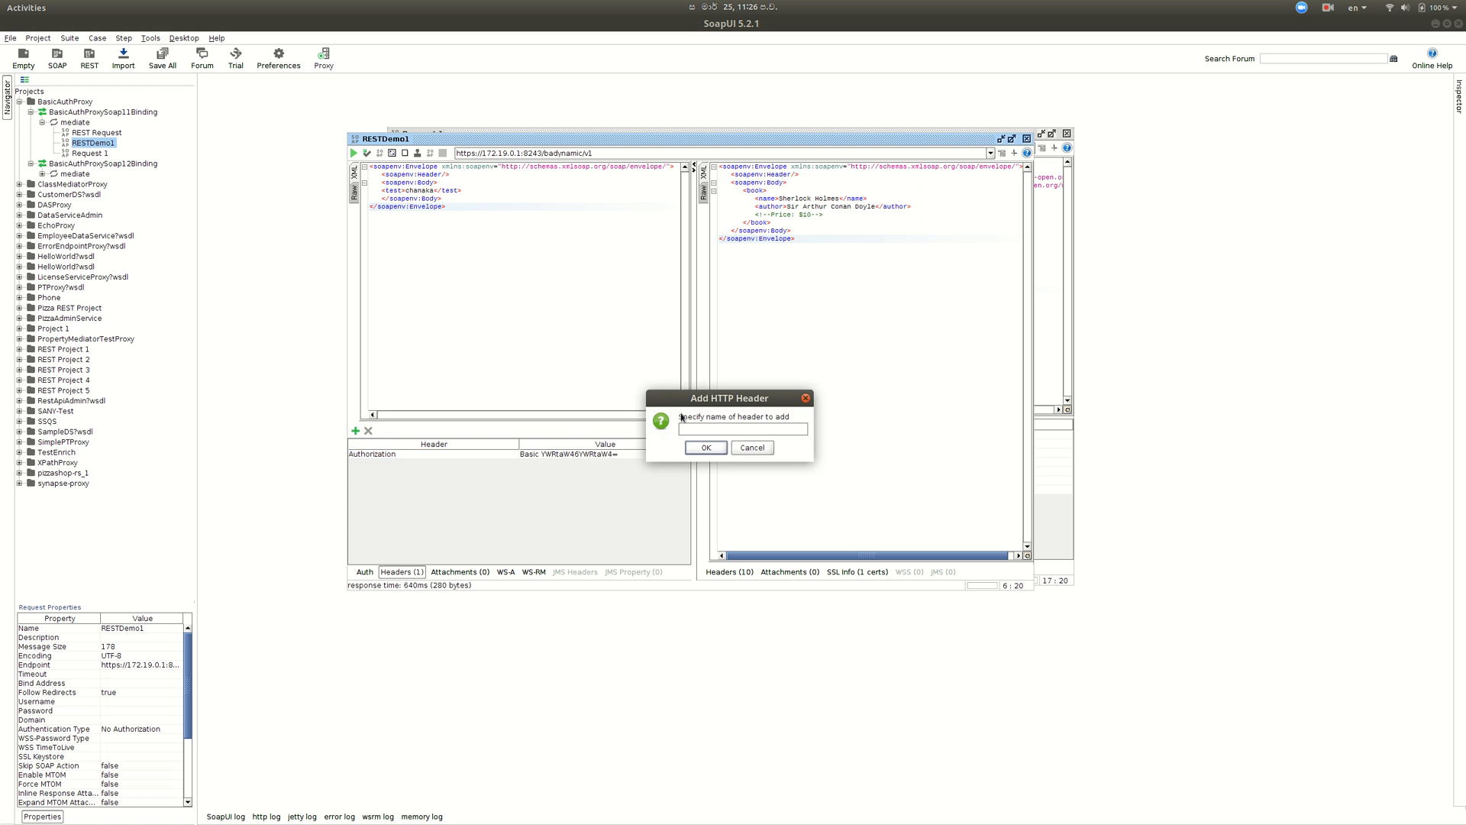
type("OAuth2Header")
left_click(708, 447)
double_click(653, 464)
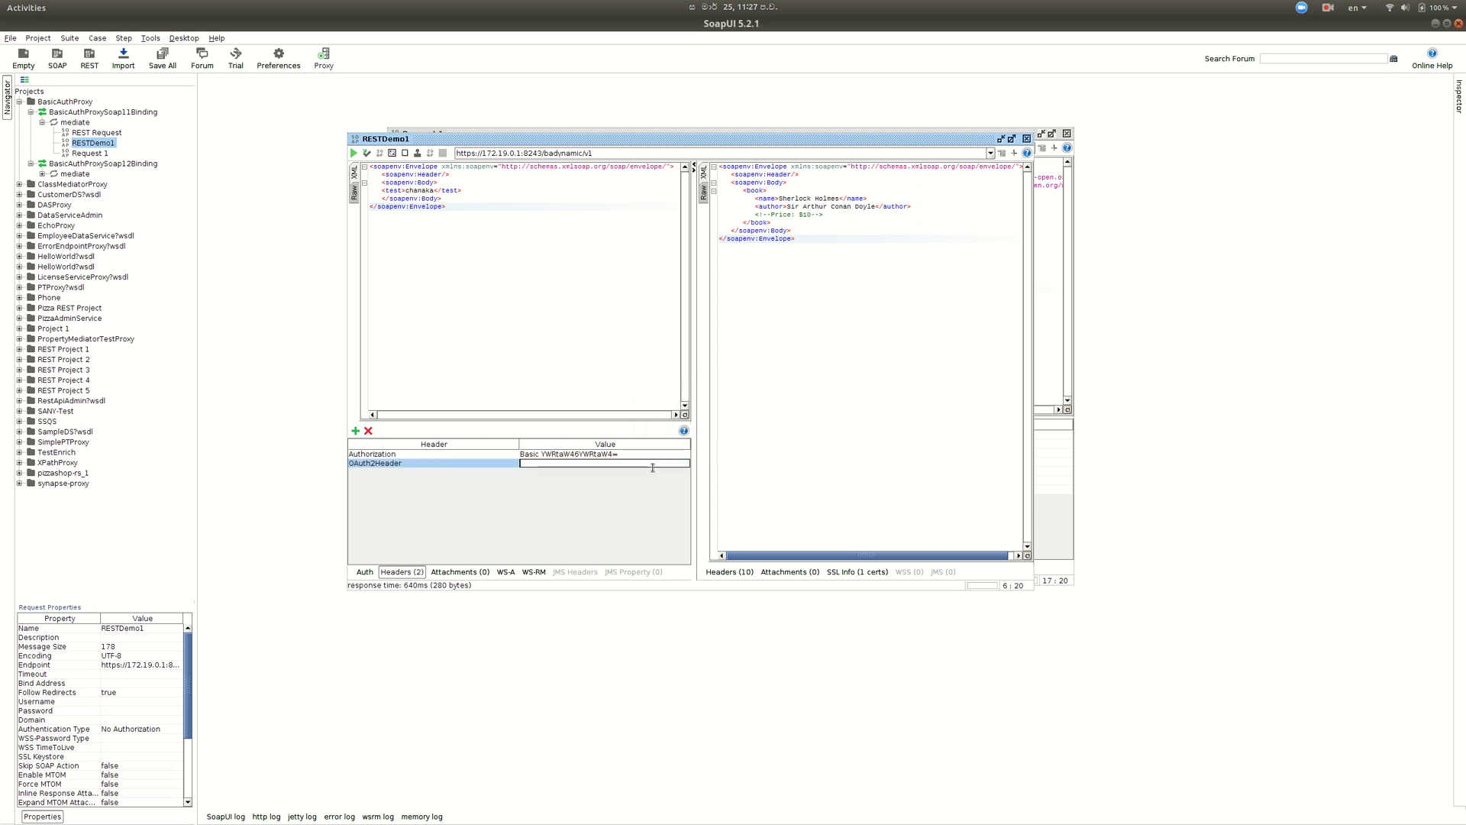
type("Bearer")
key("alt+Tab")
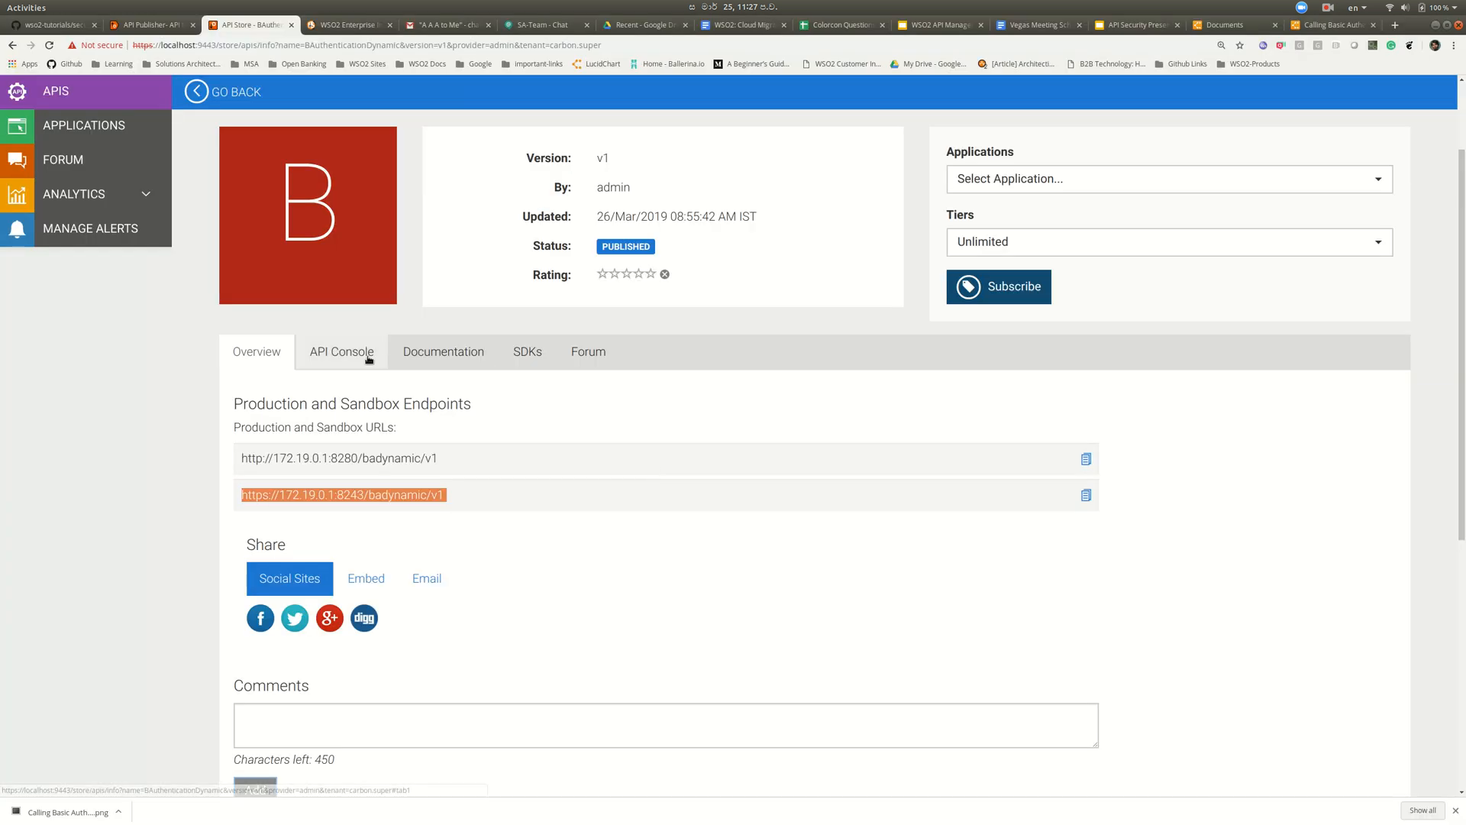
- Copy the API Console access token and paste it after Bearer in RESTDemo1's OAuth2Header value
left_click_drag(775, 514, 585, 525)
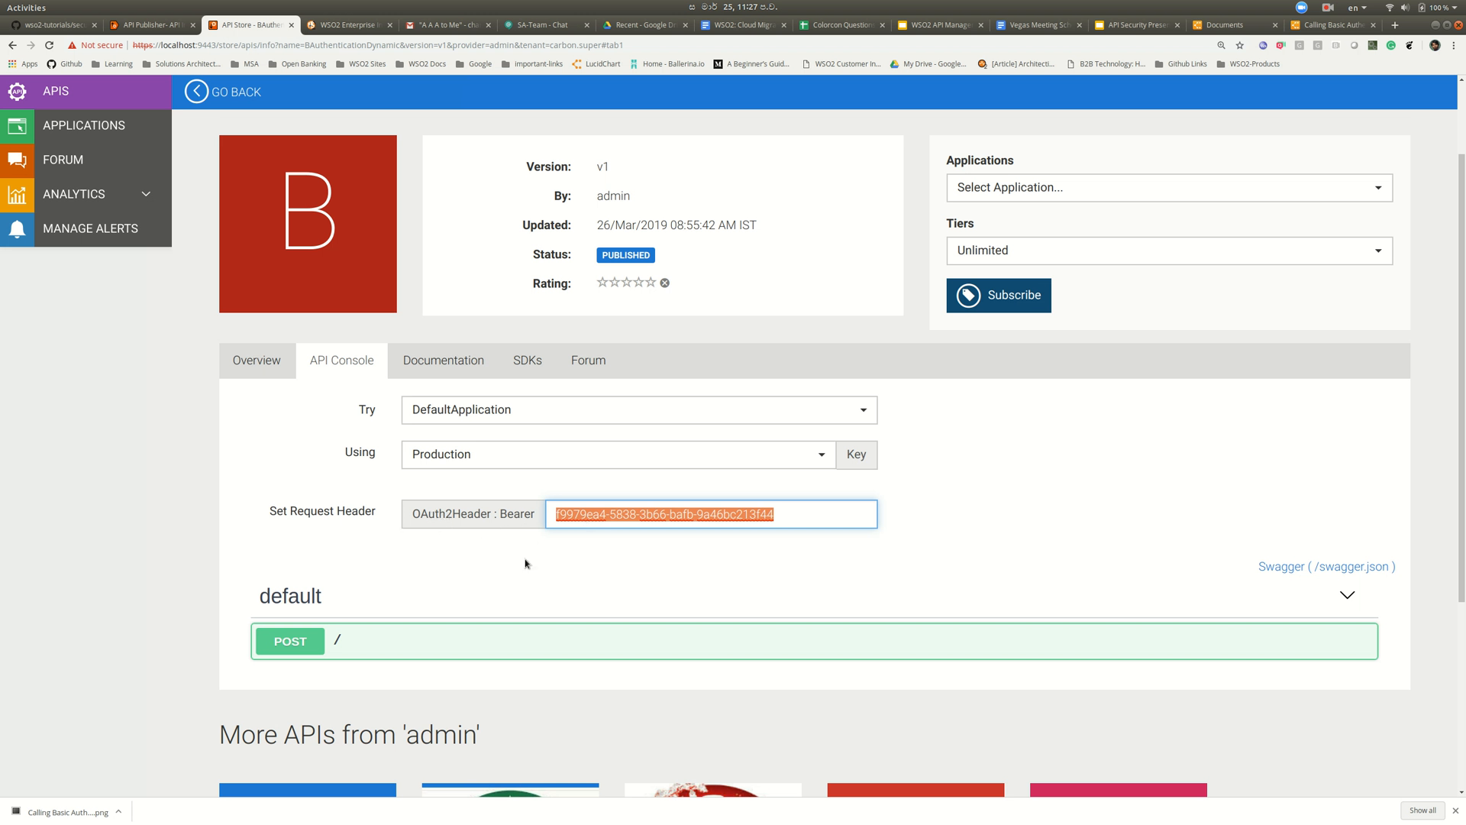
key("alt+Tab")
key("ctrl+v")
left_click(508, 475)
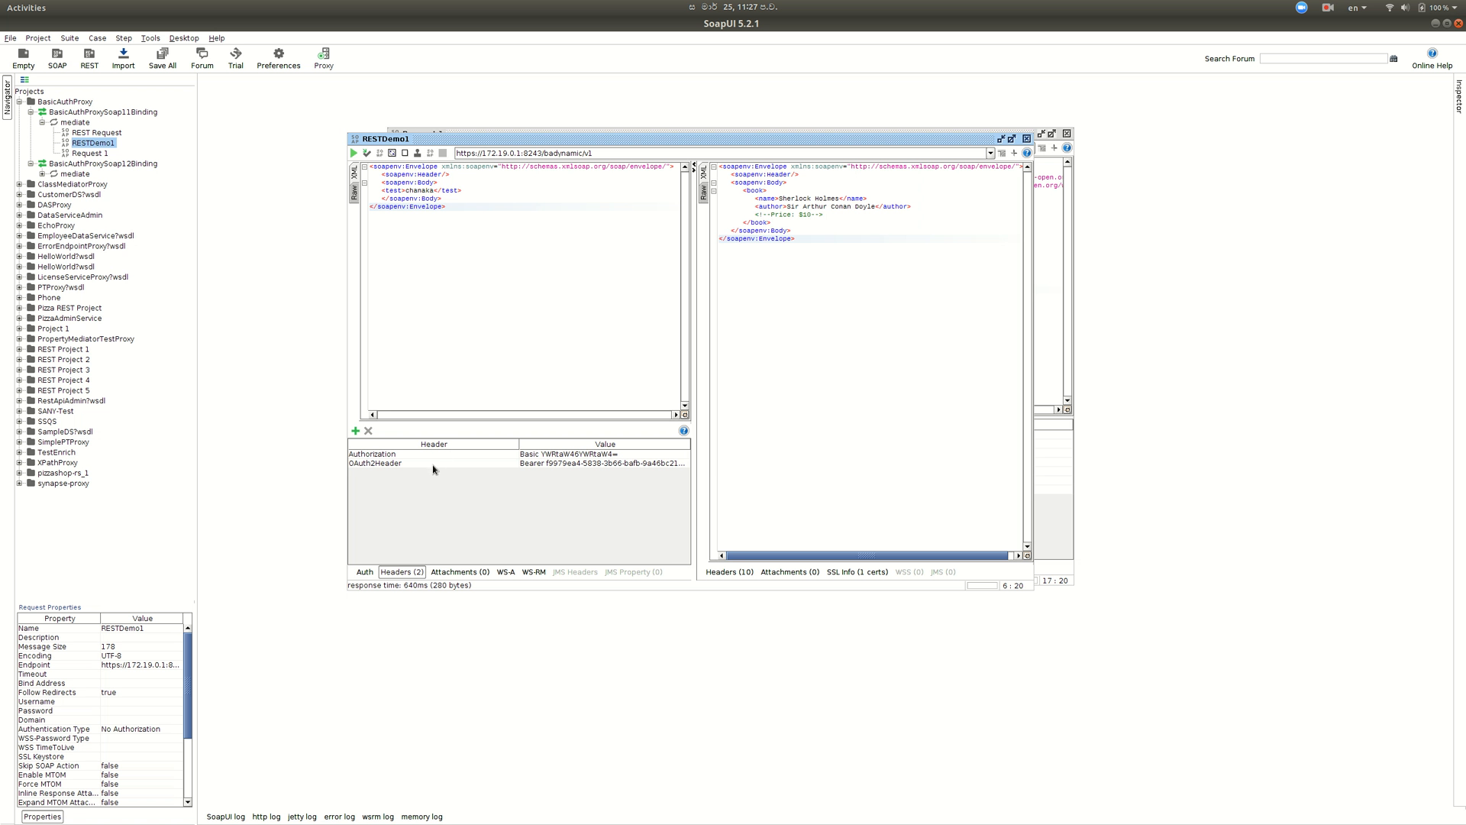
- Send the RESTDemo1 request to /badynamic/v1, then clear the returned response
left_click(478, 200)
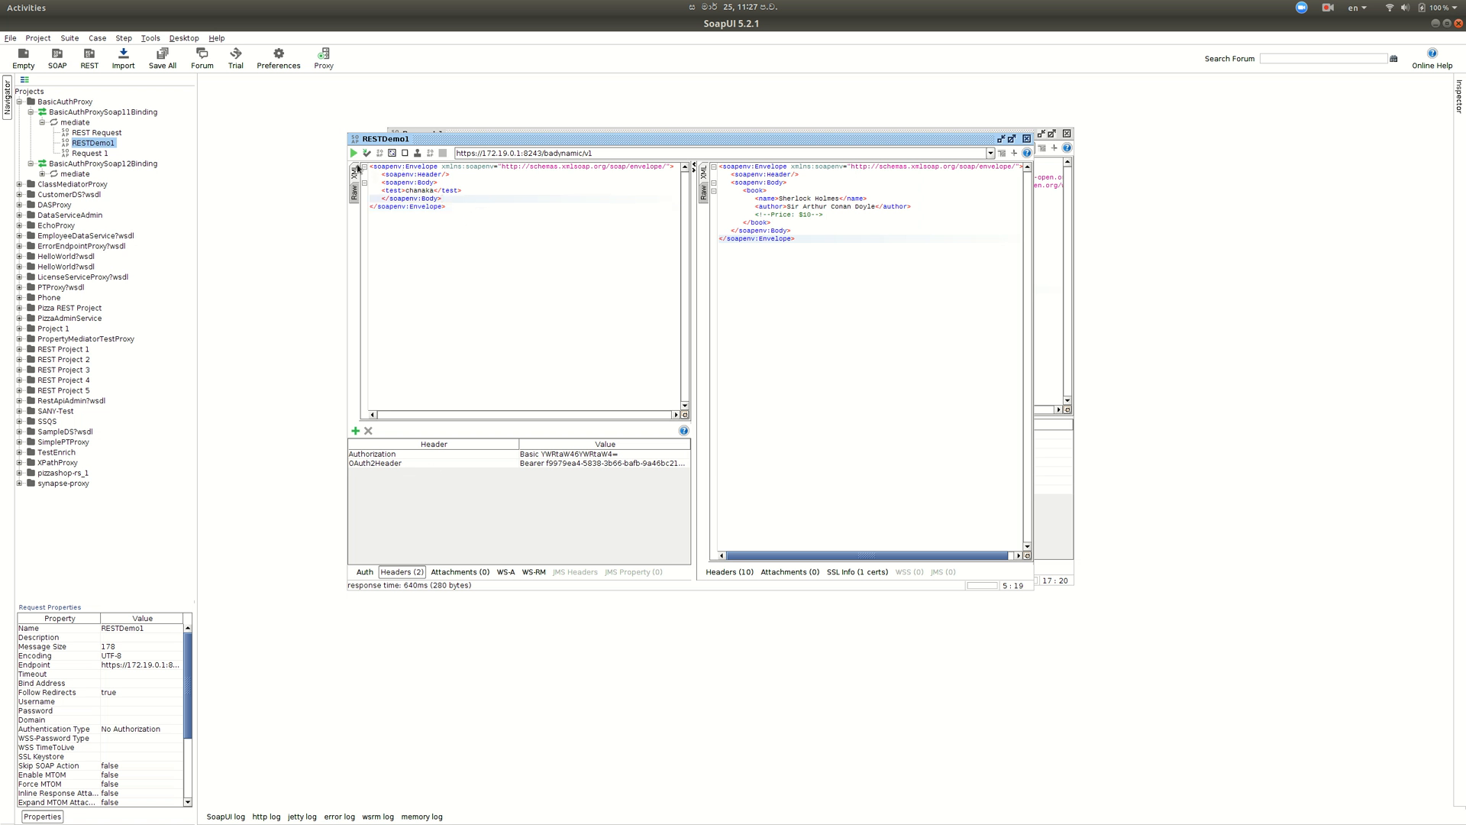
left_click(354, 154)
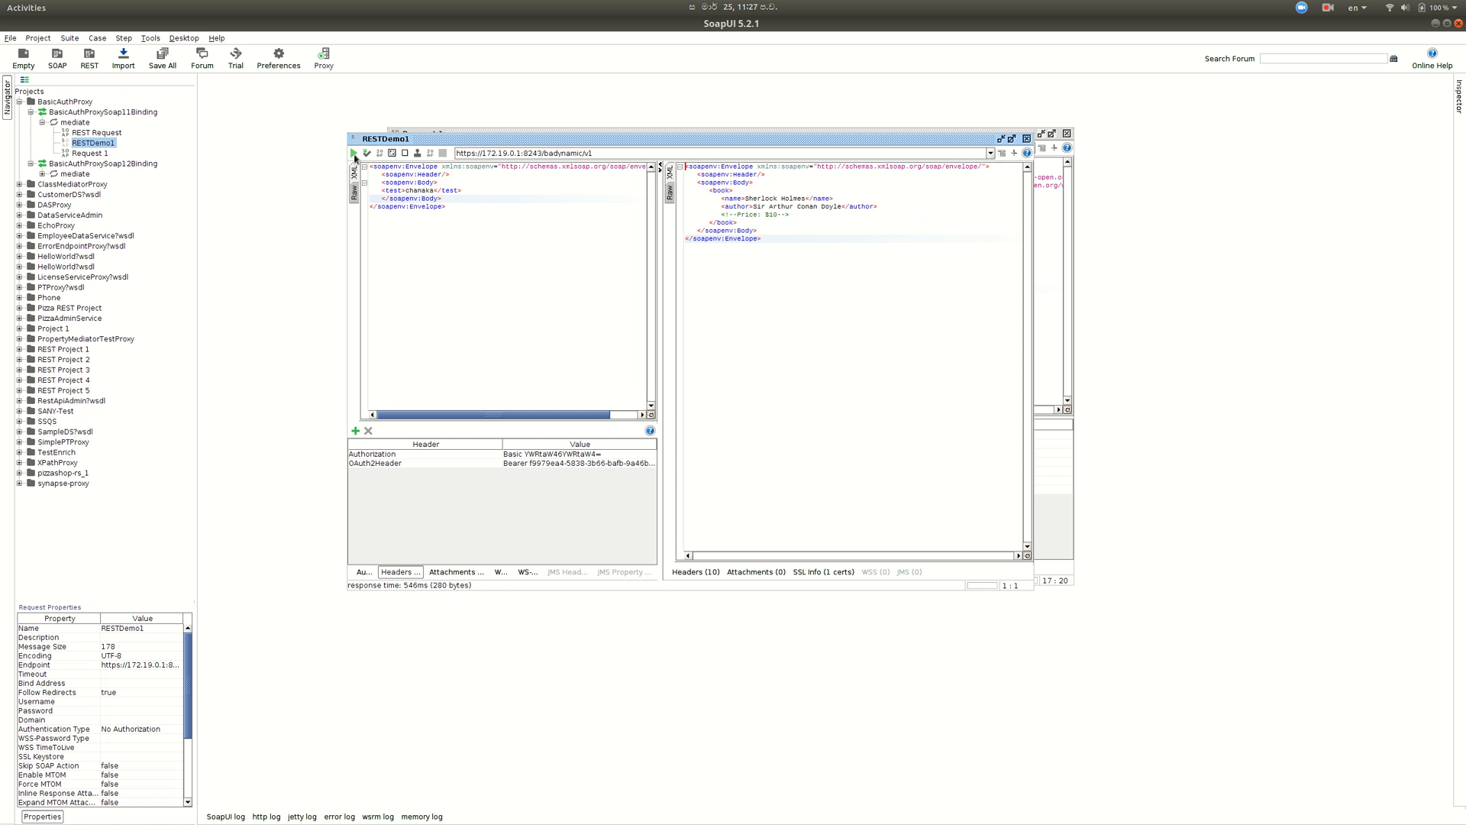
left_click(797, 234)
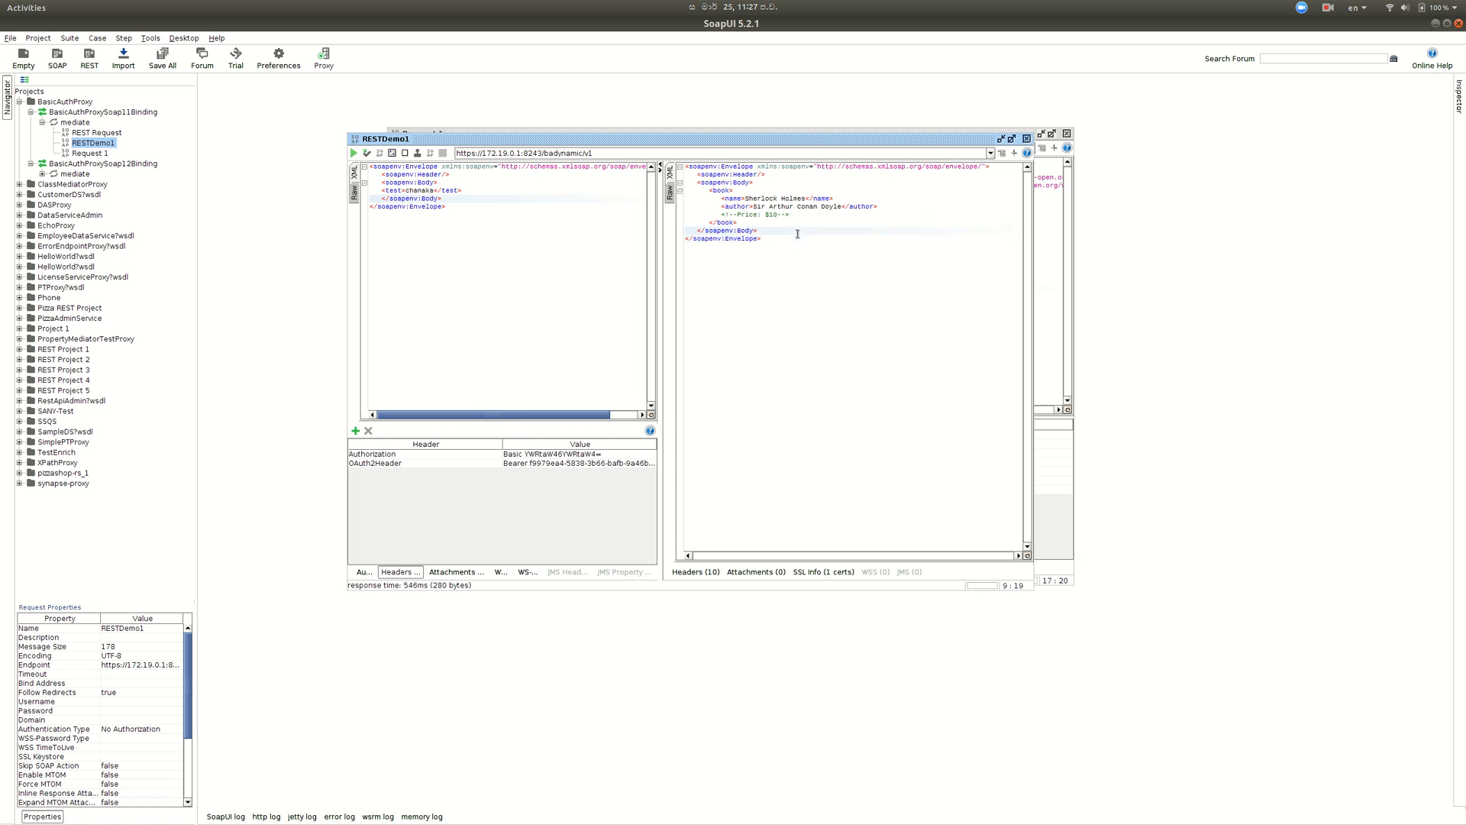
key("ctrl+a")
key("Delete")
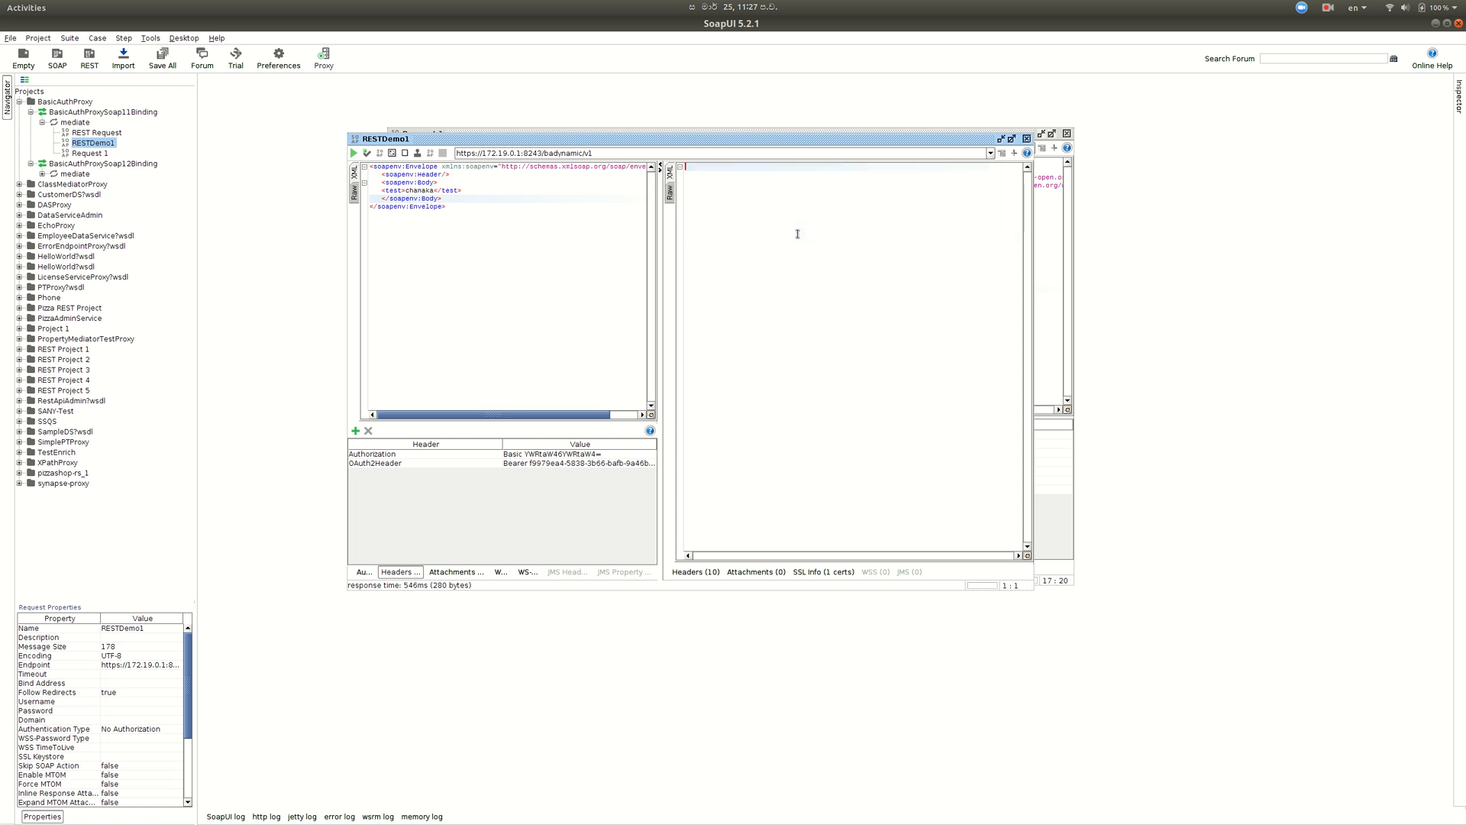
- Resend the request to get the Sherlock Holmes book response, then show the Lucidchart diagram
left_click(353, 153)
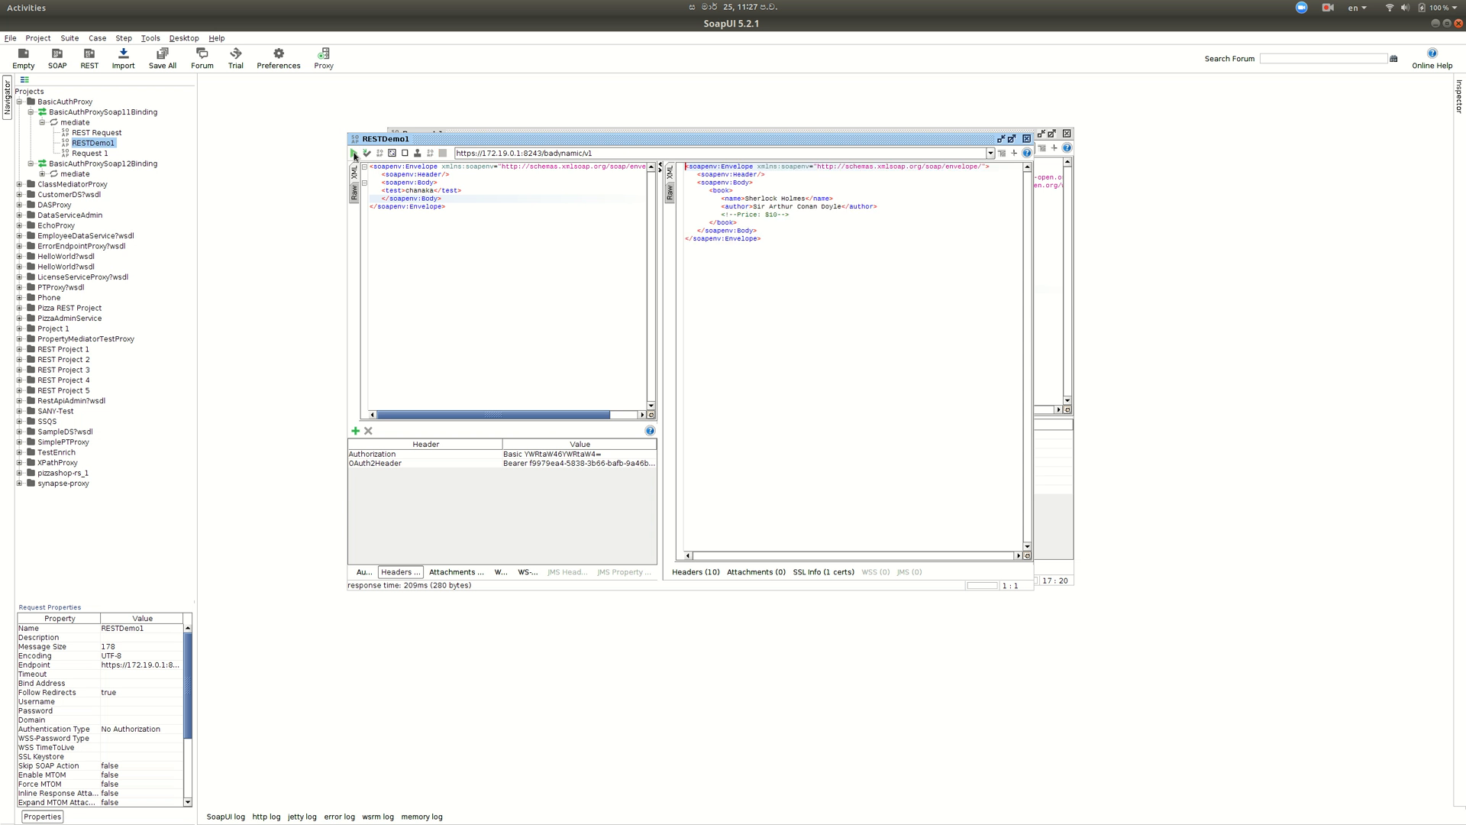
left_click(802, 238)
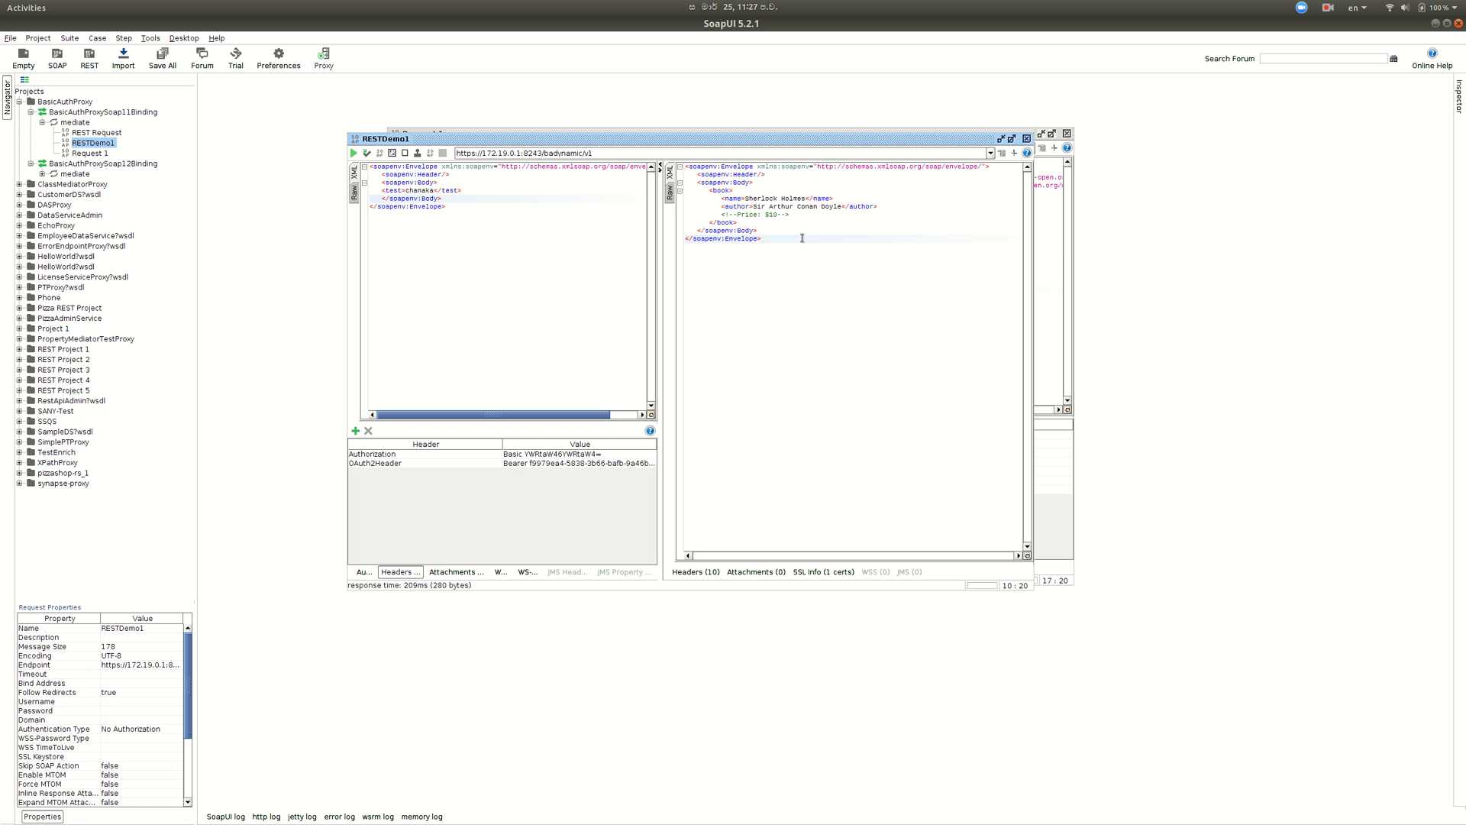
key("alt+Tab")
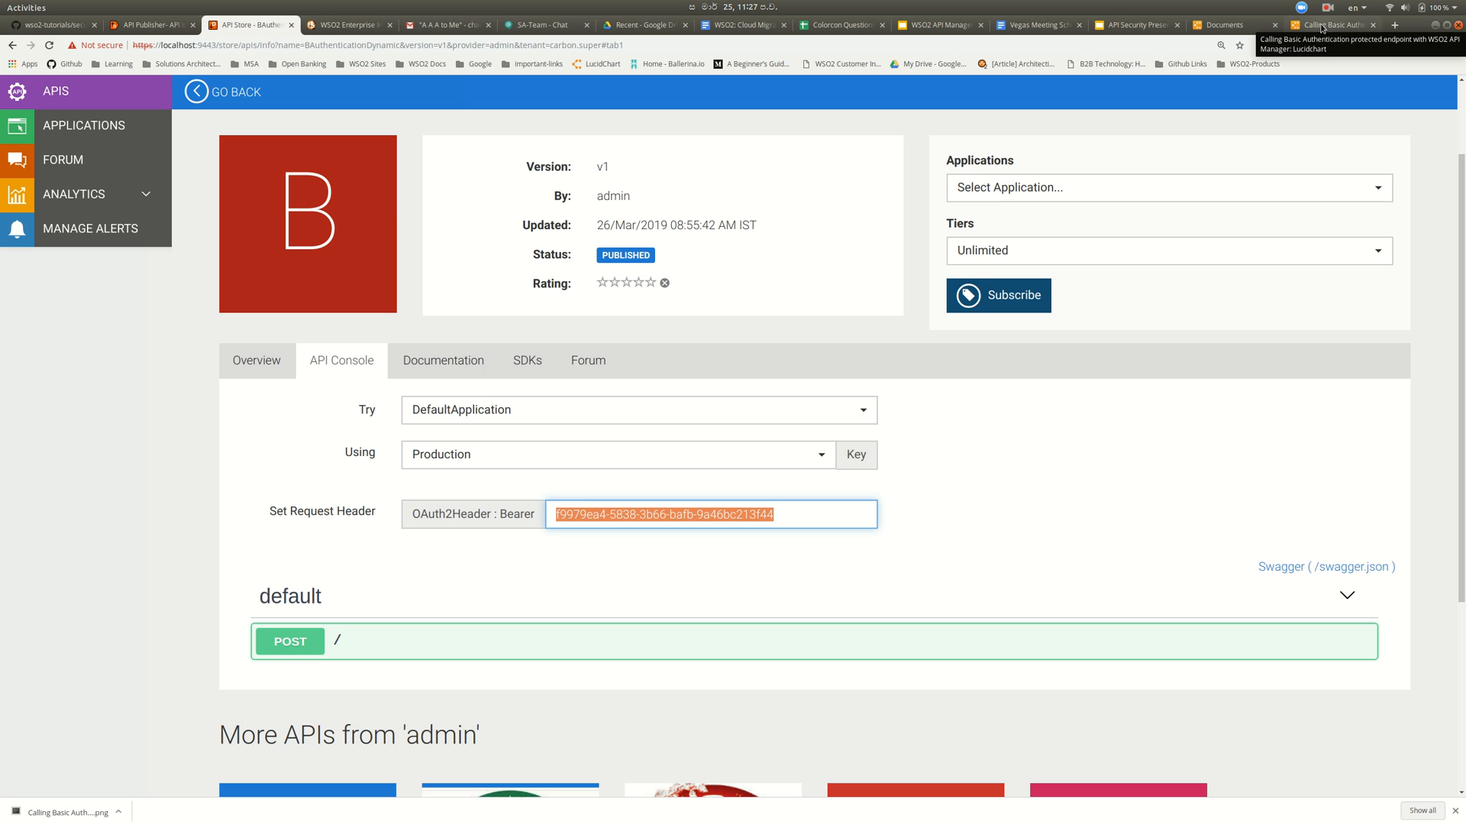
left_click(1333, 25)
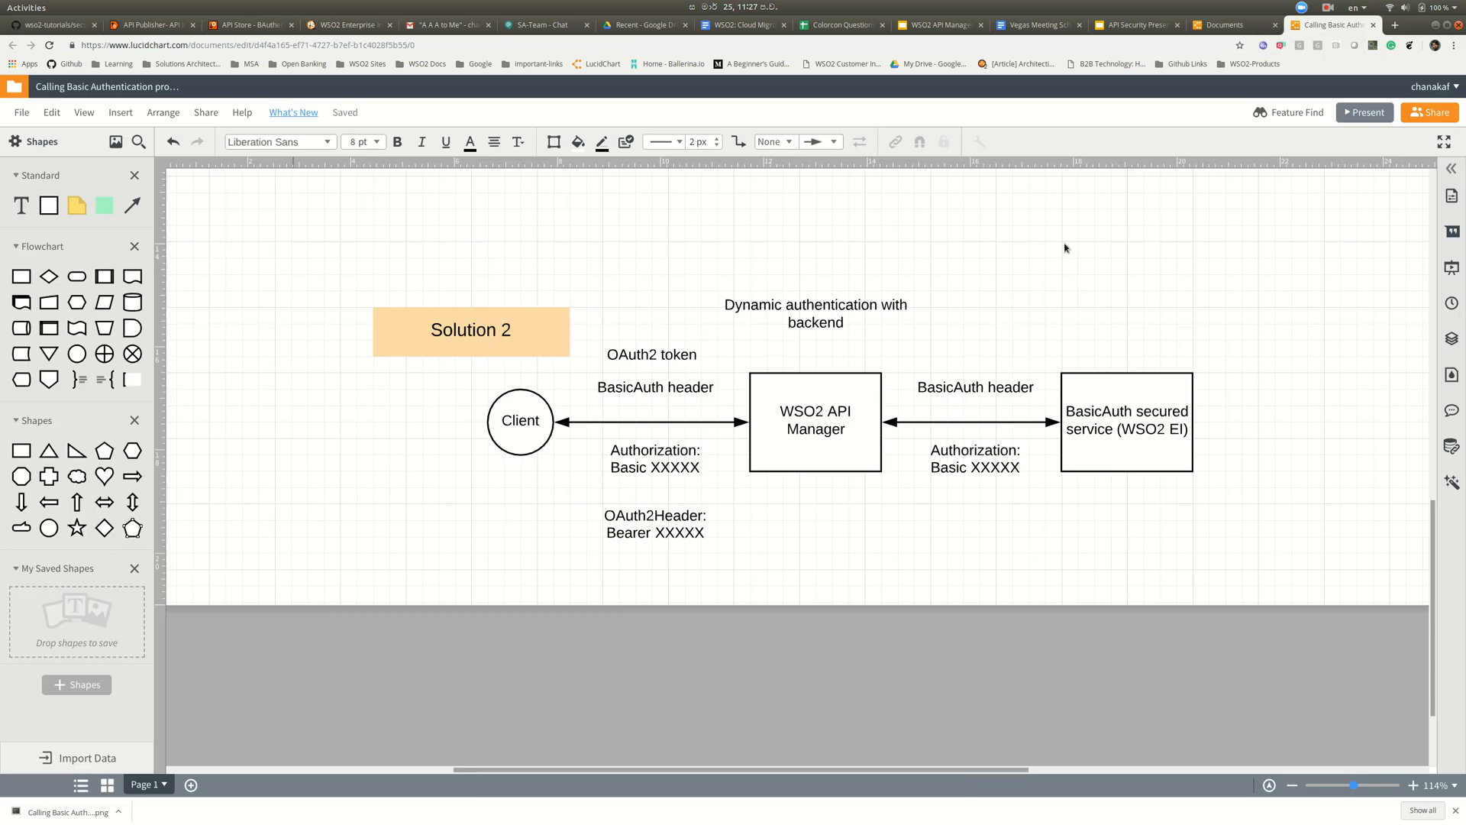